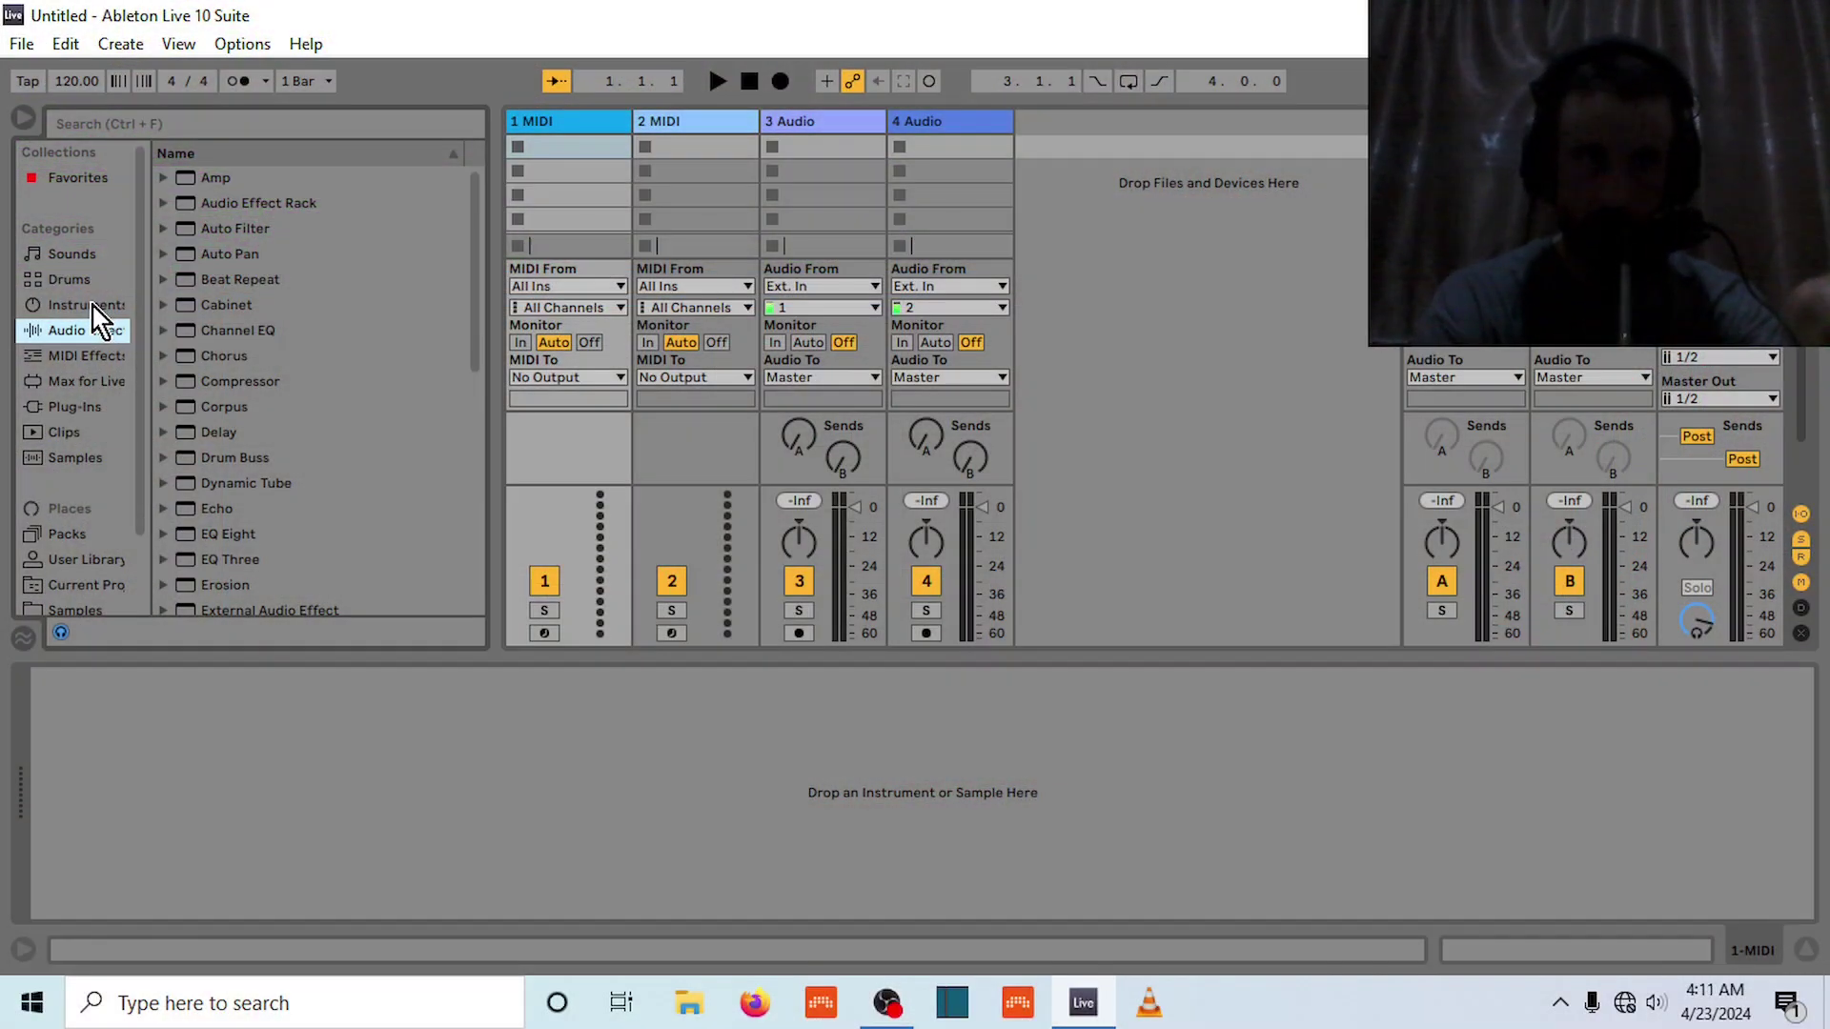
Load the Operator instrument on the first MIDI track and set its oscillator A waveform to Square D
{"action": "left_click", "coordinate": [87, 305]}
{"action": "double_click", "coordinate": [212, 362]}
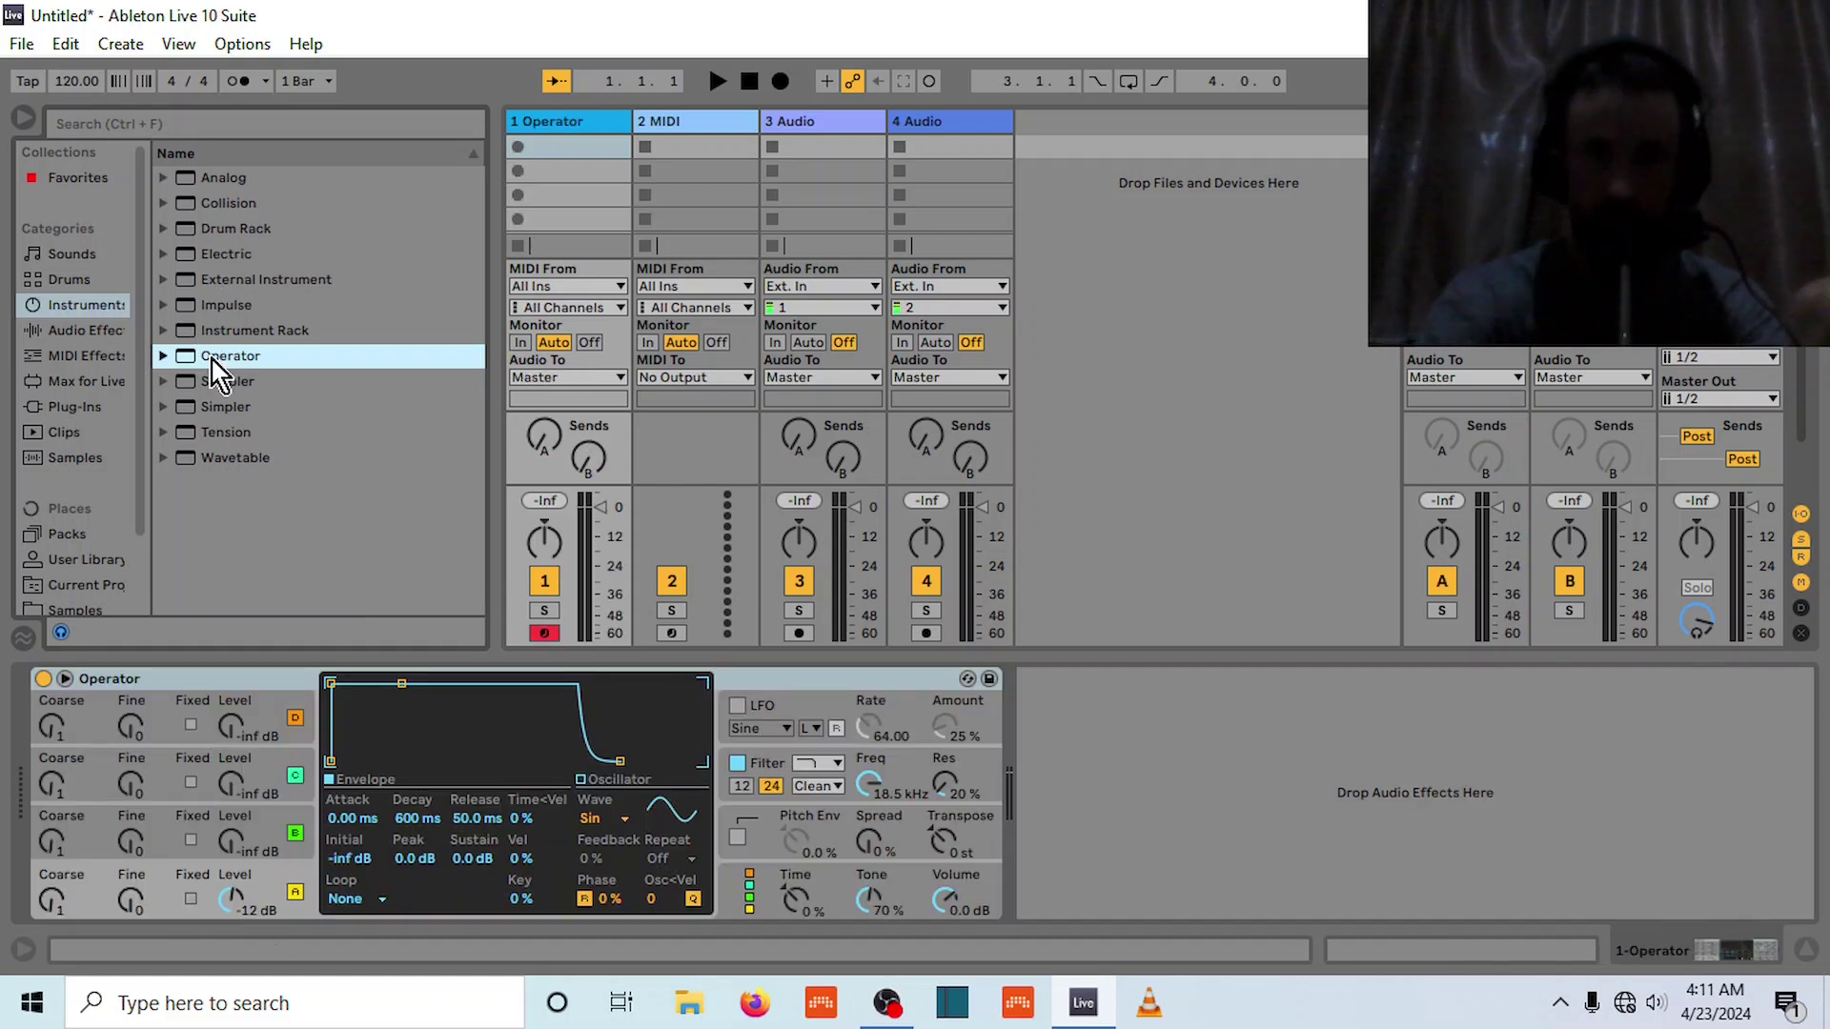
{"action": "key", "text": "F11"}
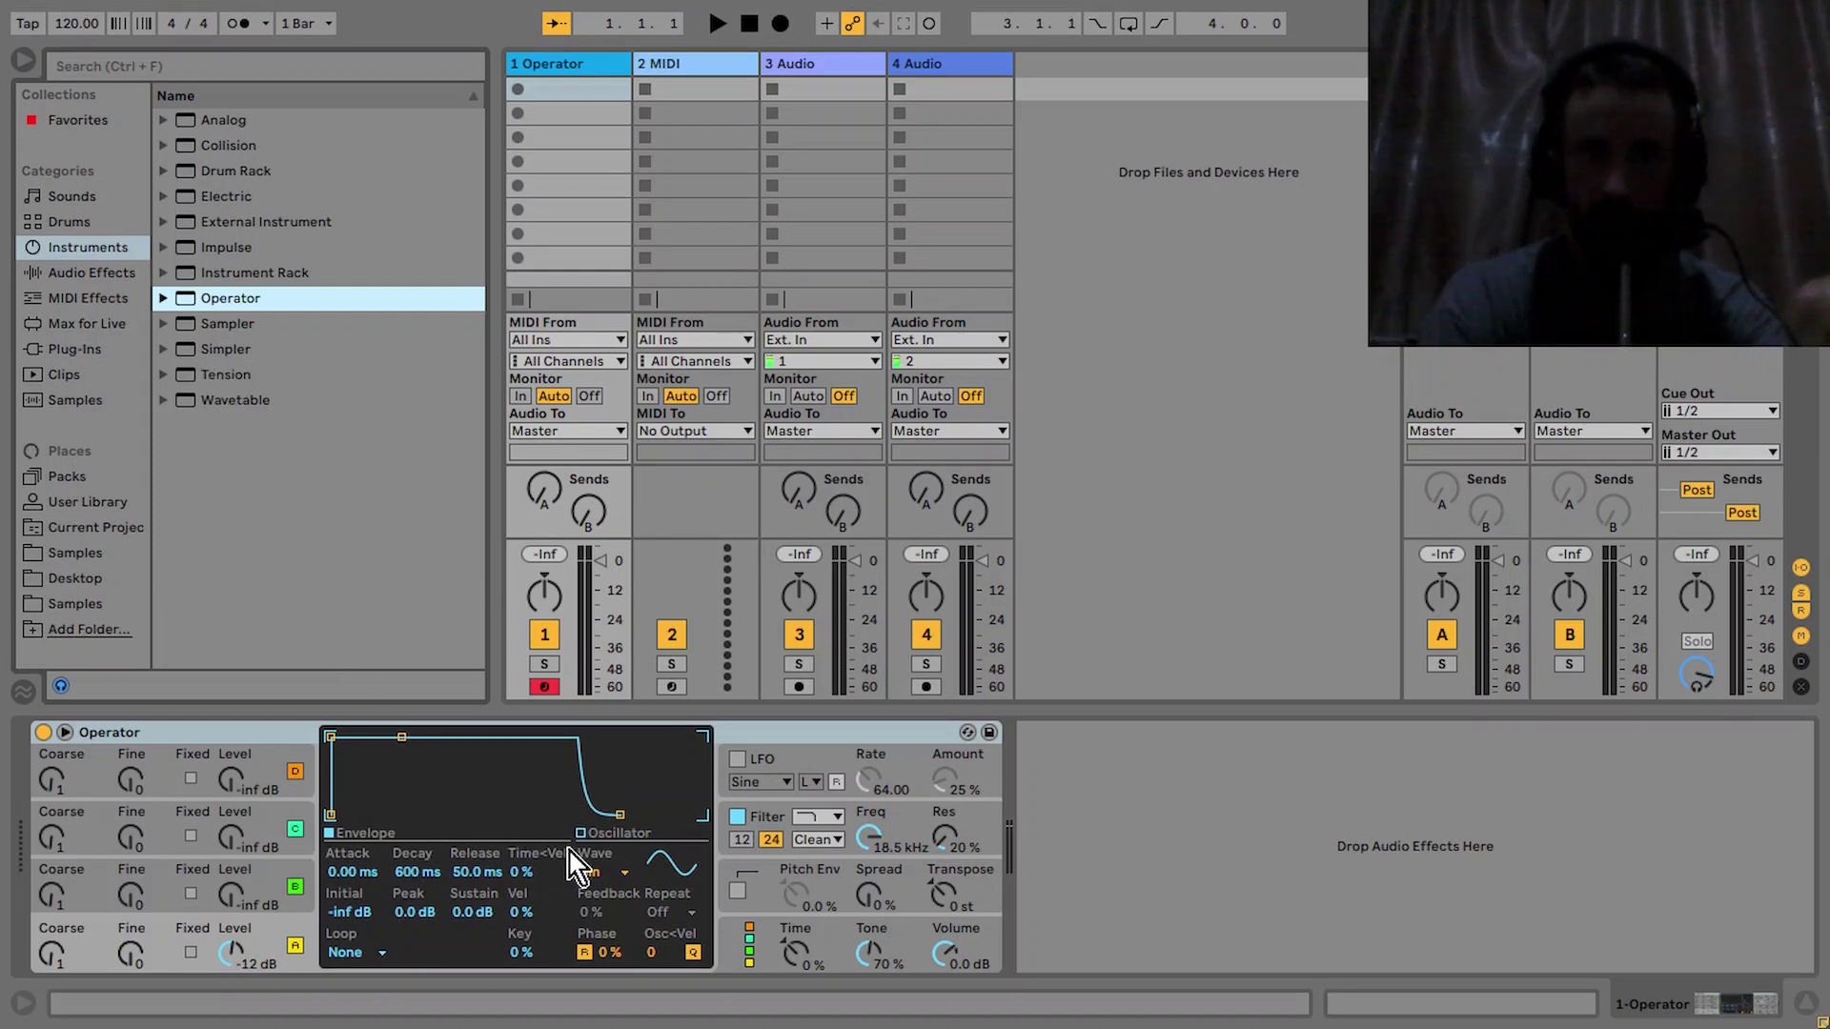
{"action": "left_click", "coordinate": [606, 872]}
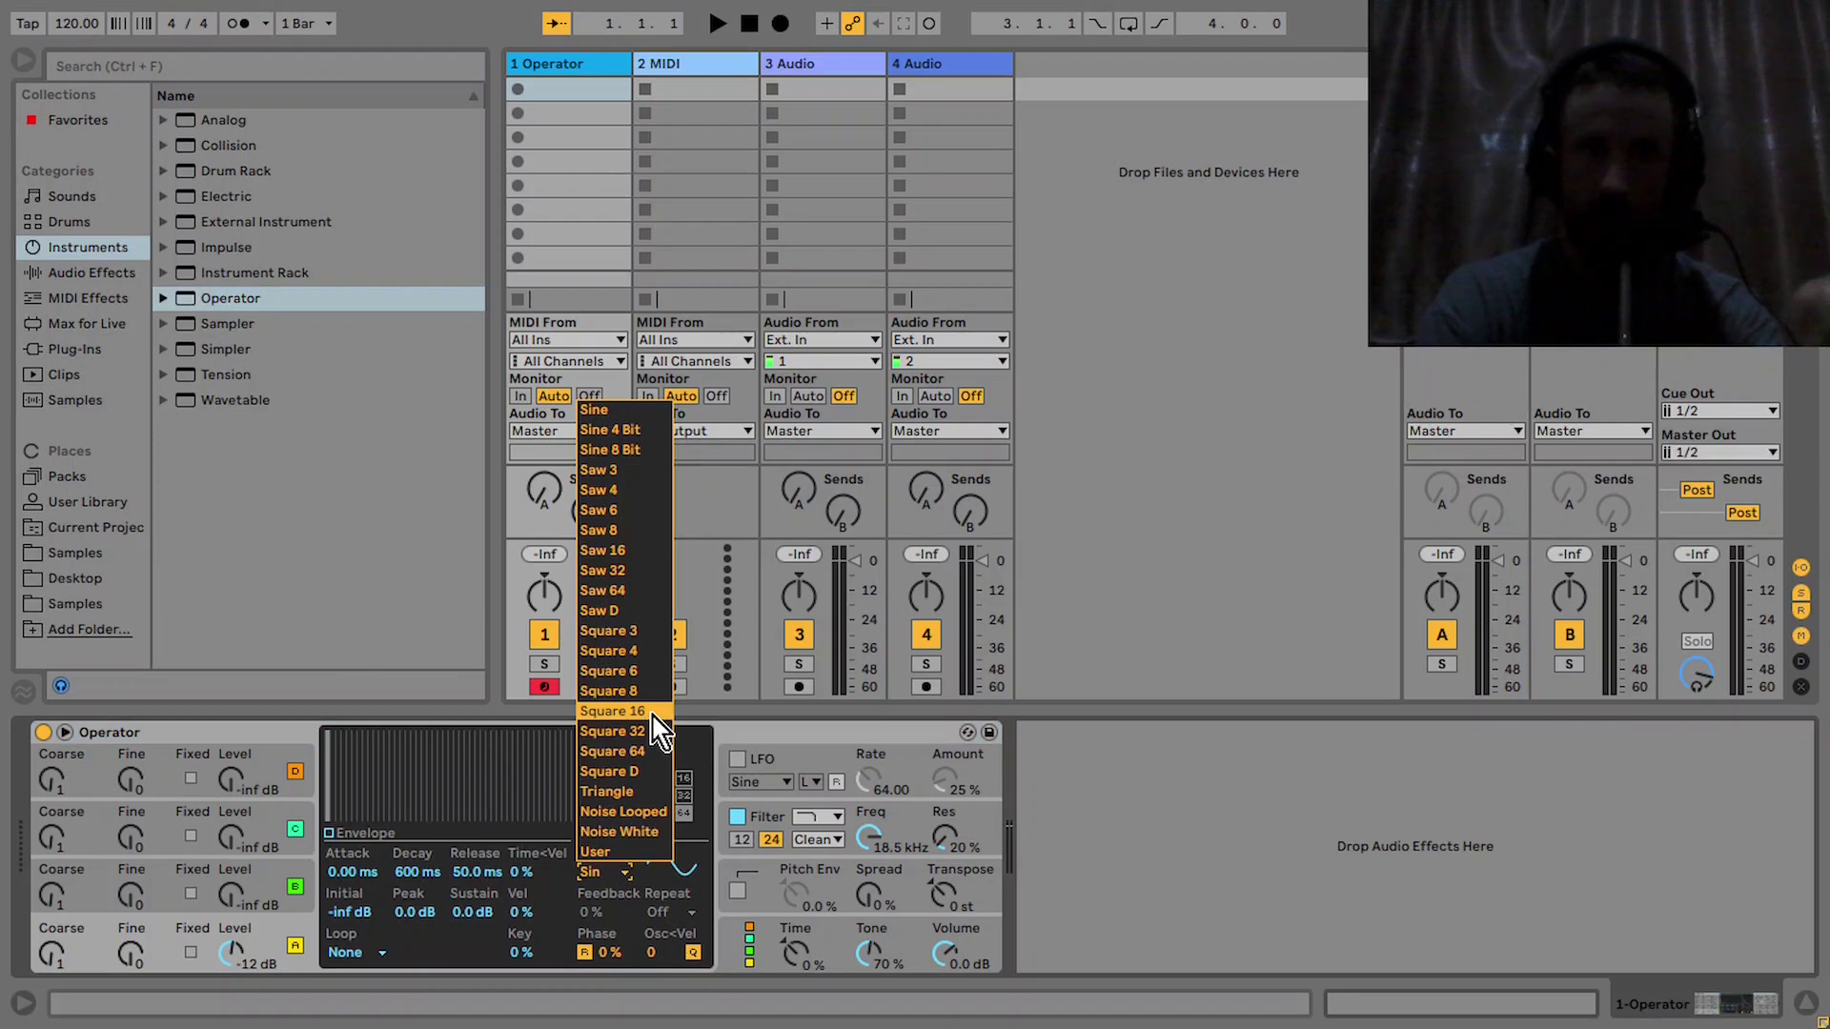
{"action": "left_click", "coordinate": [610, 772]}
Create a clip in the Operator track's first slot, add a slightly shortened C3 note at 1.1.1, and select an eighth-note span around it
{"action": "double_click", "coordinate": [571, 89]}
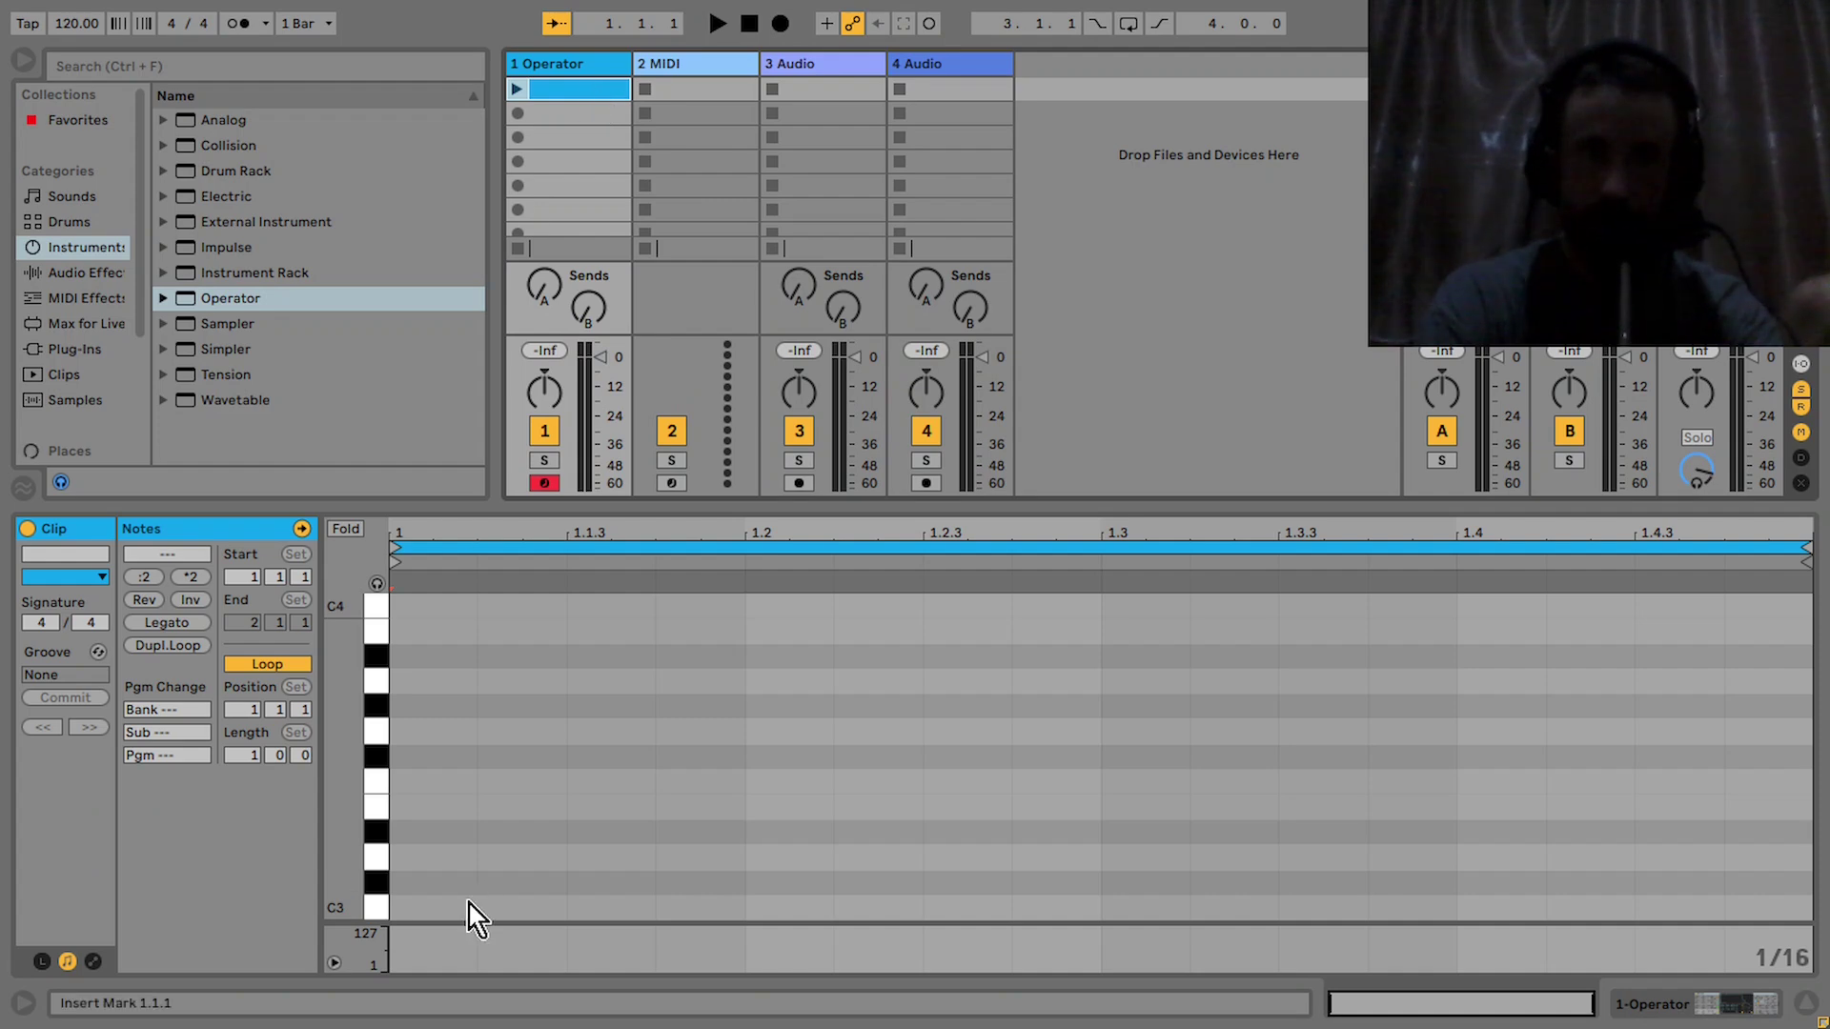
{"action": "double_click", "coordinate": [467, 906]}
{"action": "left_click_drag", "start_coordinate": [477, 908], "coordinate": [471, 906]}
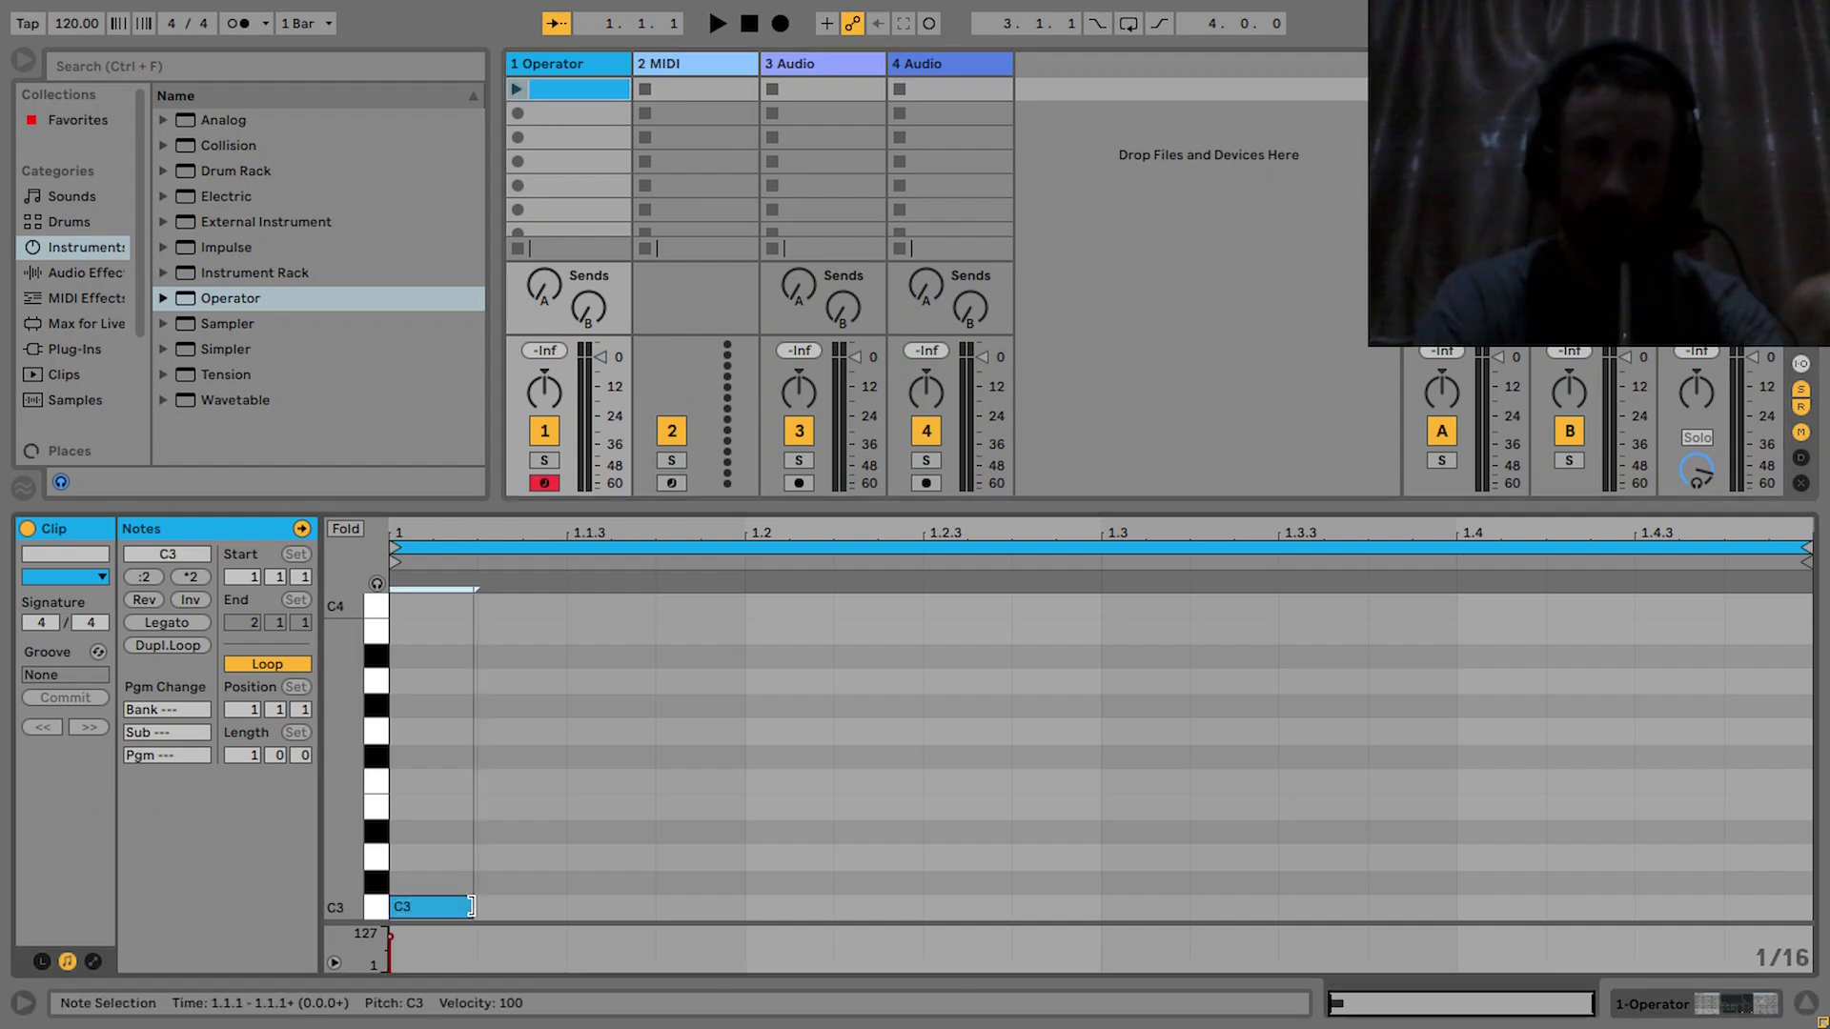
{"action": "key", "text": "ctrl+z"}
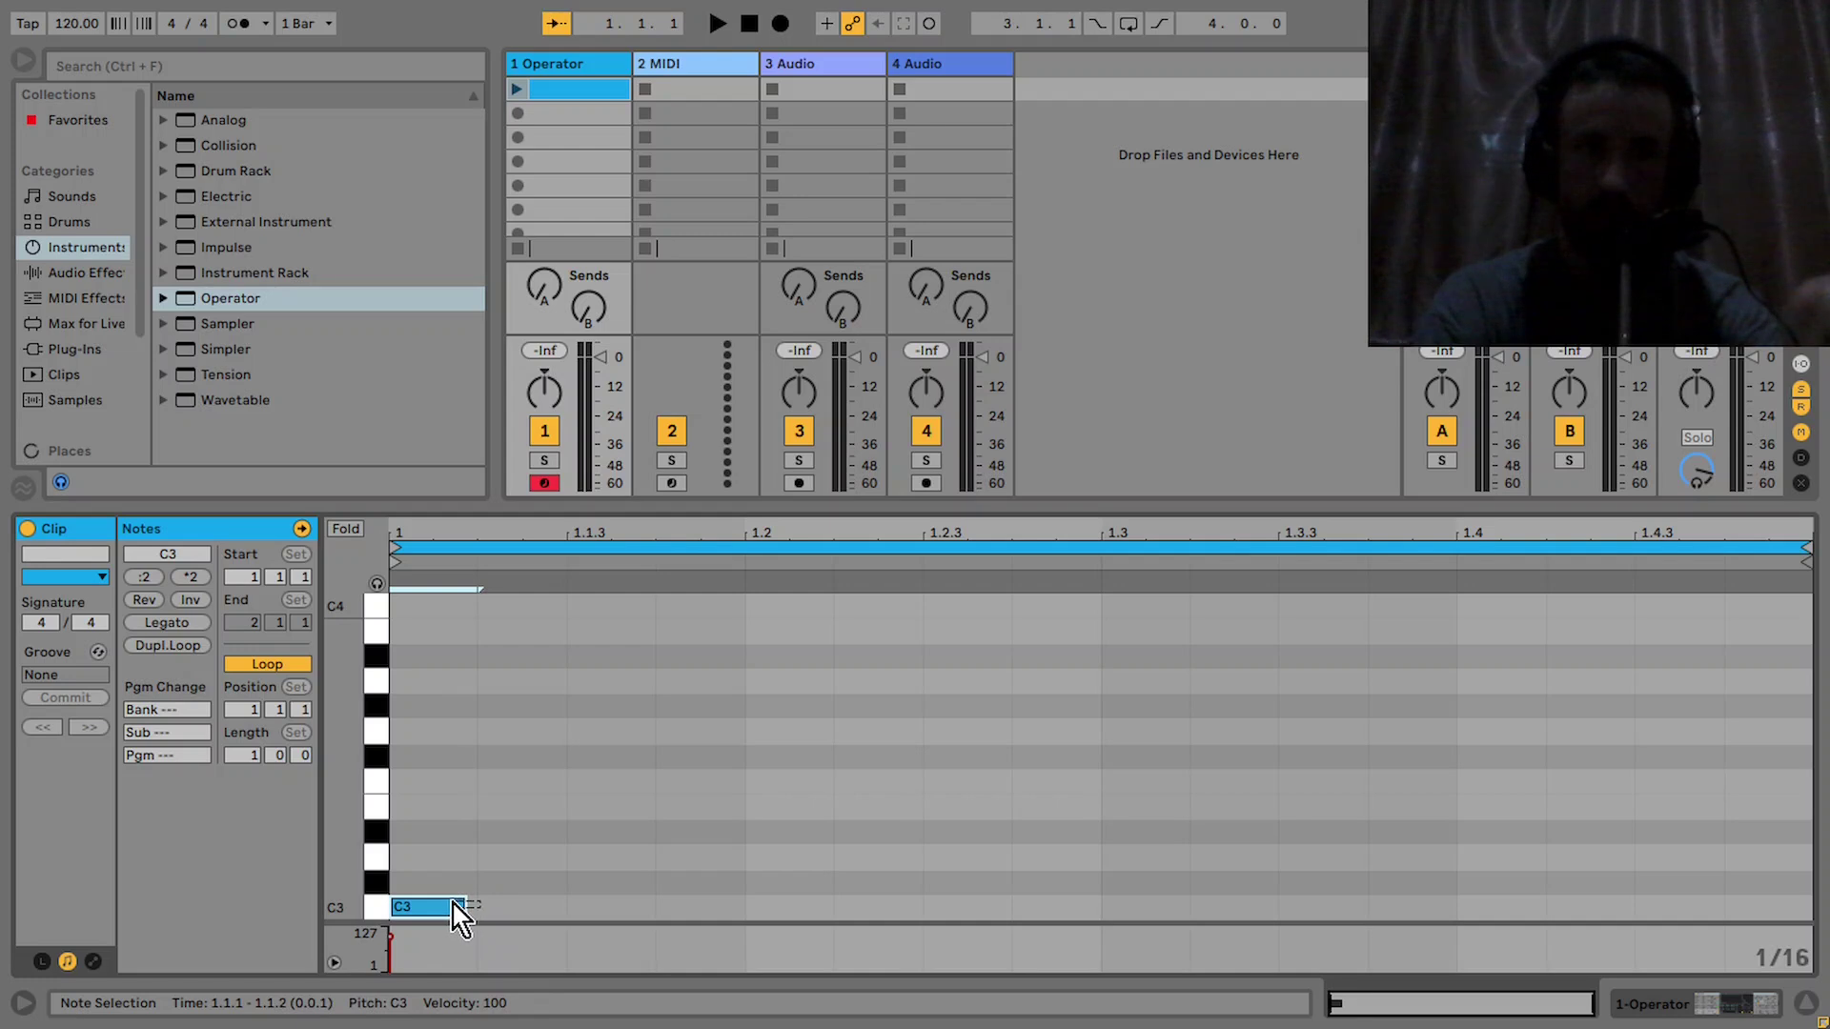
{"action": "left_click_drag", "start_coordinate": [561, 910], "coordinate": [443, 896]}
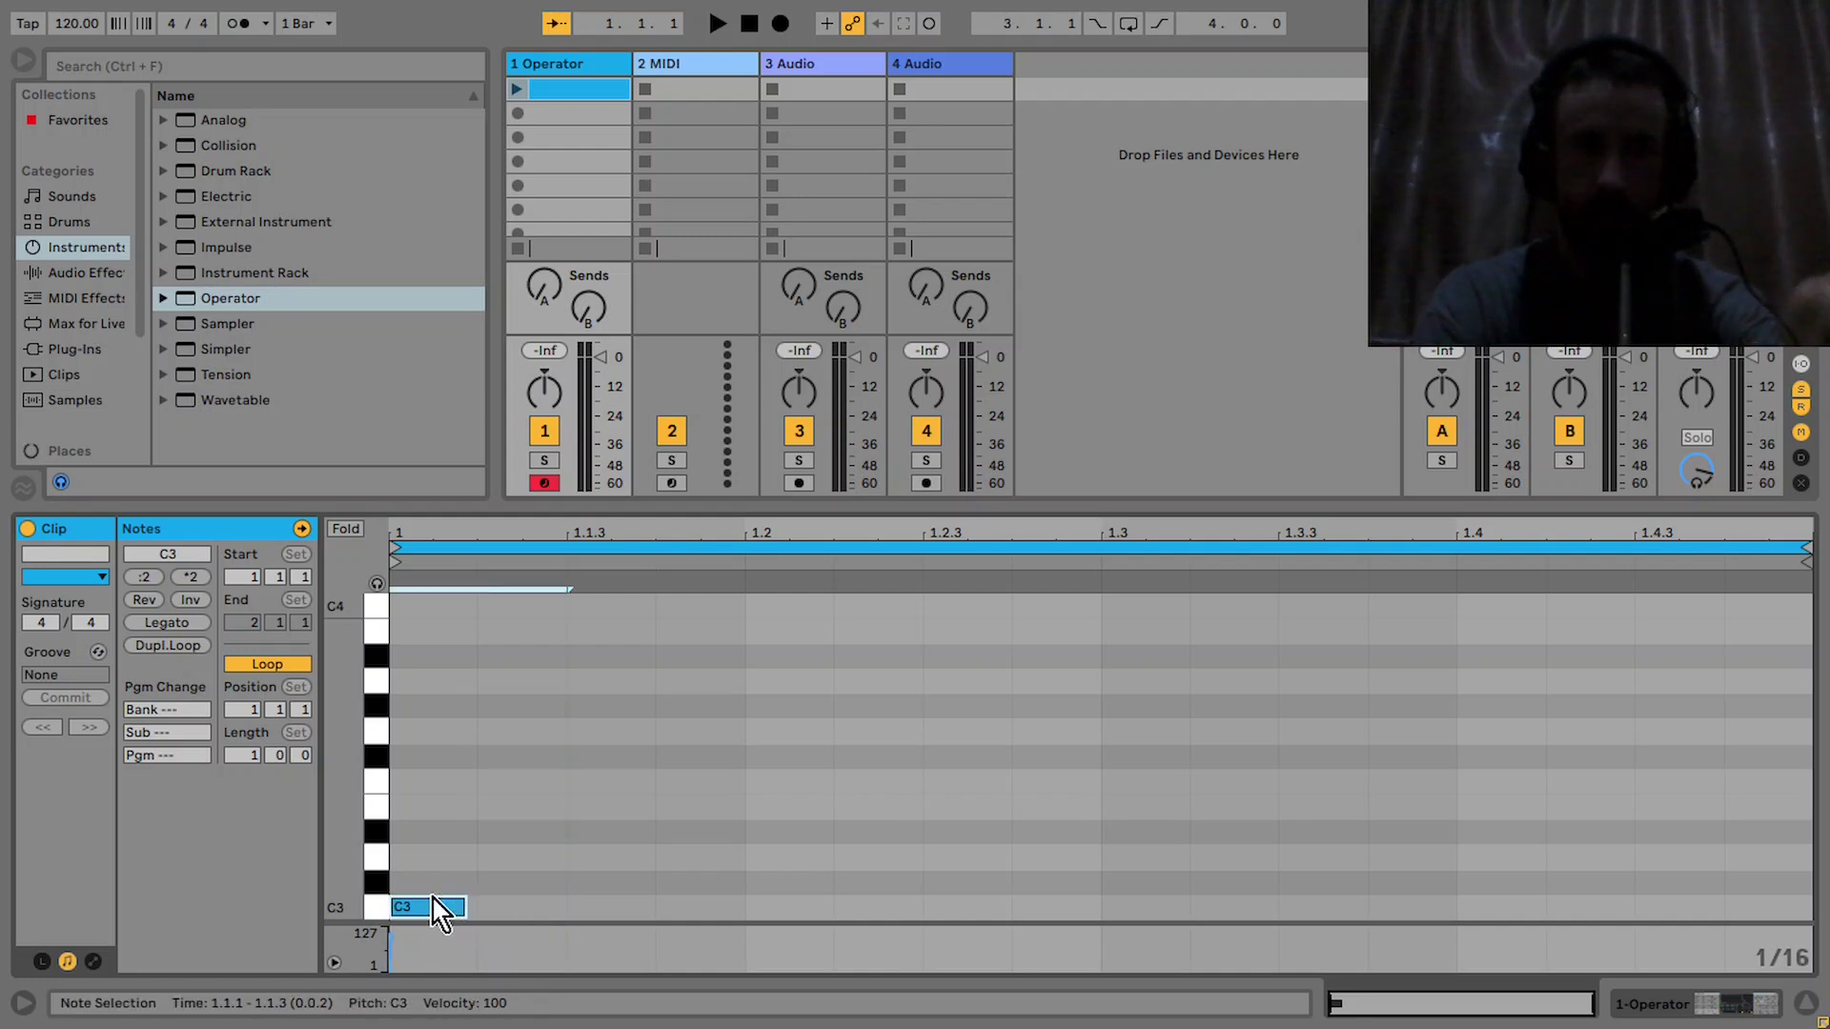
Duplicate the C3 note at every eighth note until the one-bar clip is filled
{"action": "key", "text": "ctrl+d"}
{"action": "key", "text": "ctrl+d"}
{"action": "key", "text": "ctrl+d"}
{"action": "key", "text": "ctrl+d"}
{"action": "key", "text": "ctrl+d"}
{"action": "key", "text": "ctrl+d"}
{"action": "key", "text": "ctrl+d"}
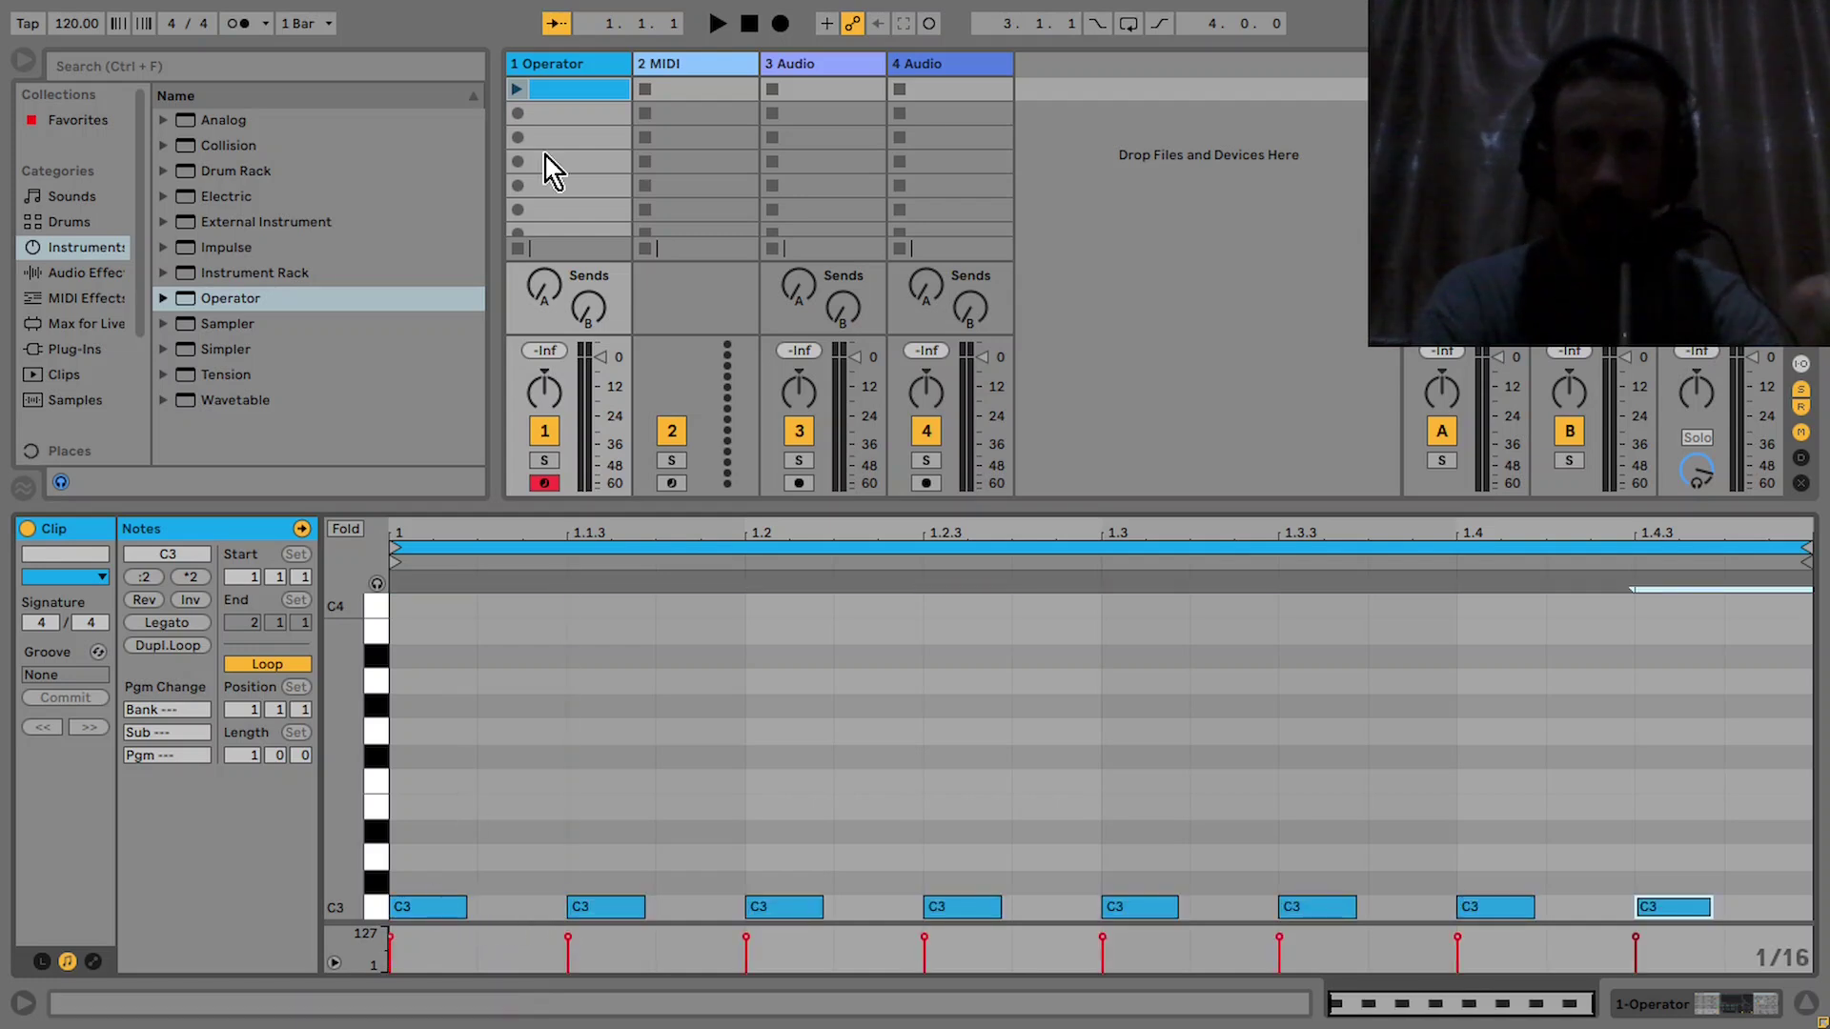
Play the clip, transpose all its notes down to F0, and stop playback
{"action": "left_click", "coordinate": [518, 89]}
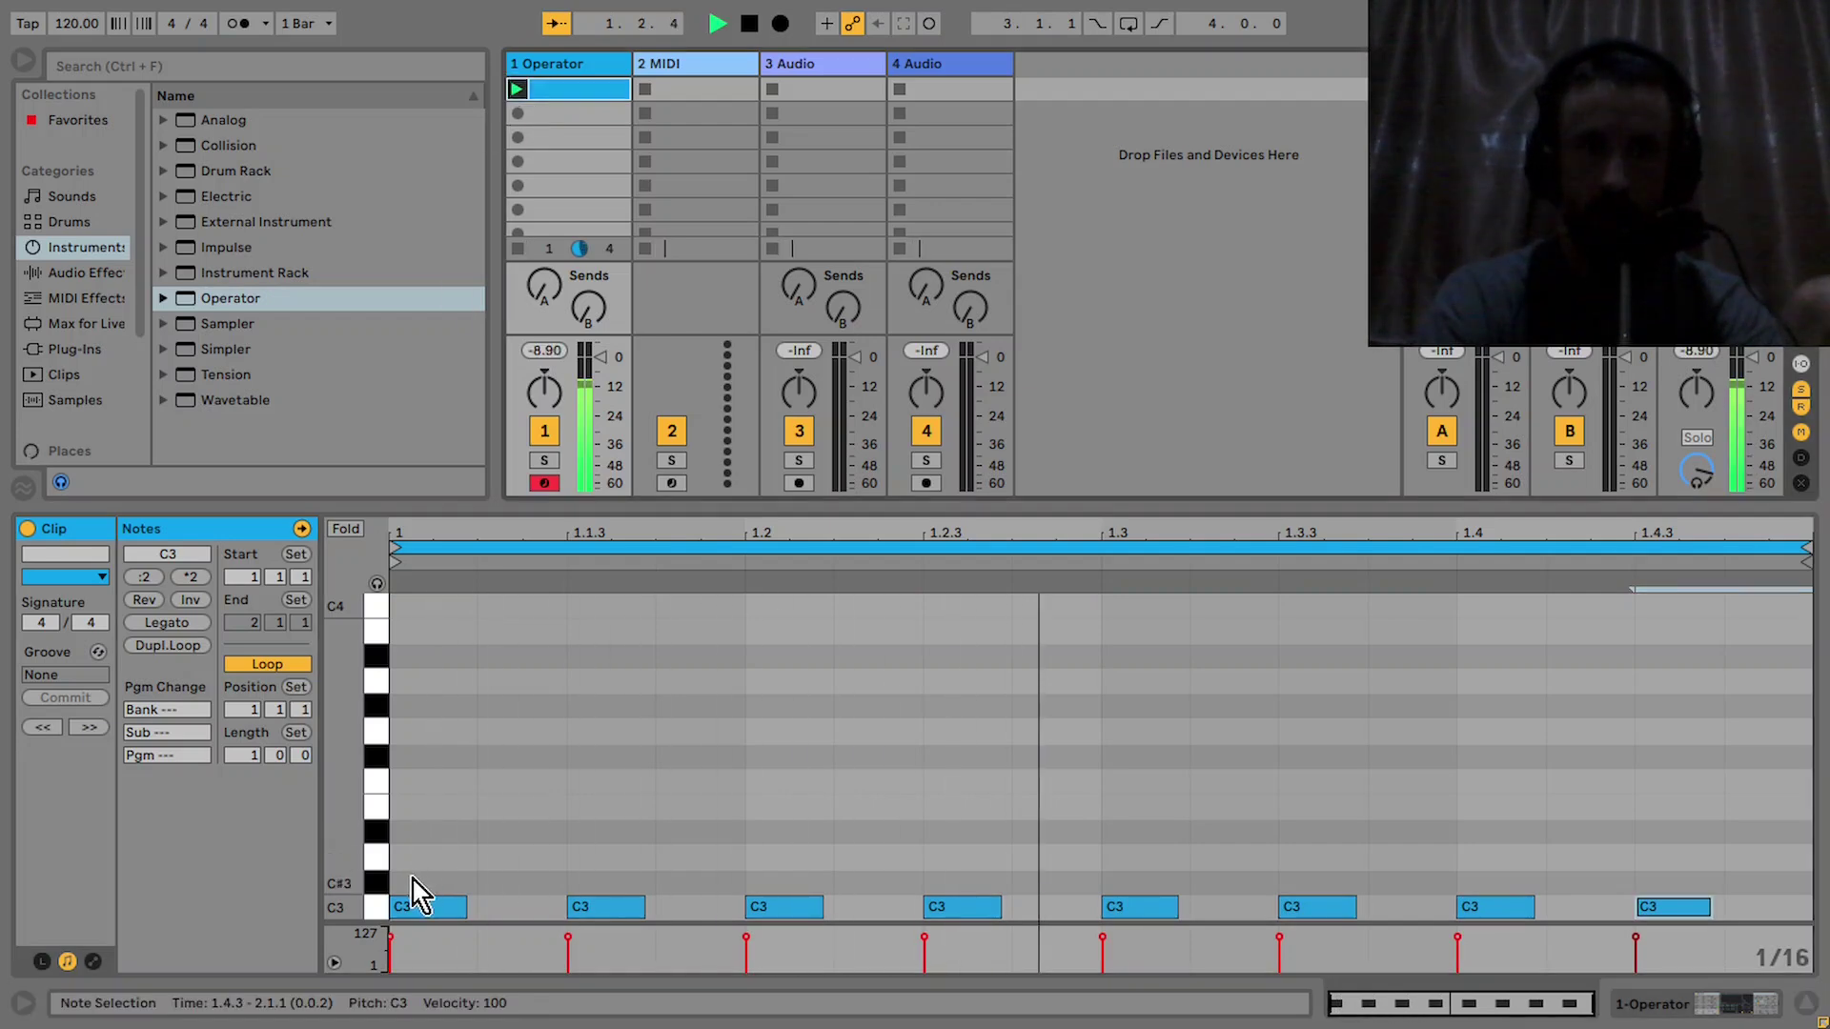
{"action": "left_click", "coordinate": [376, 910]}
{"action": "key", "text": "shift+Down"}
{"action": "key", "text": "shift+Down"}
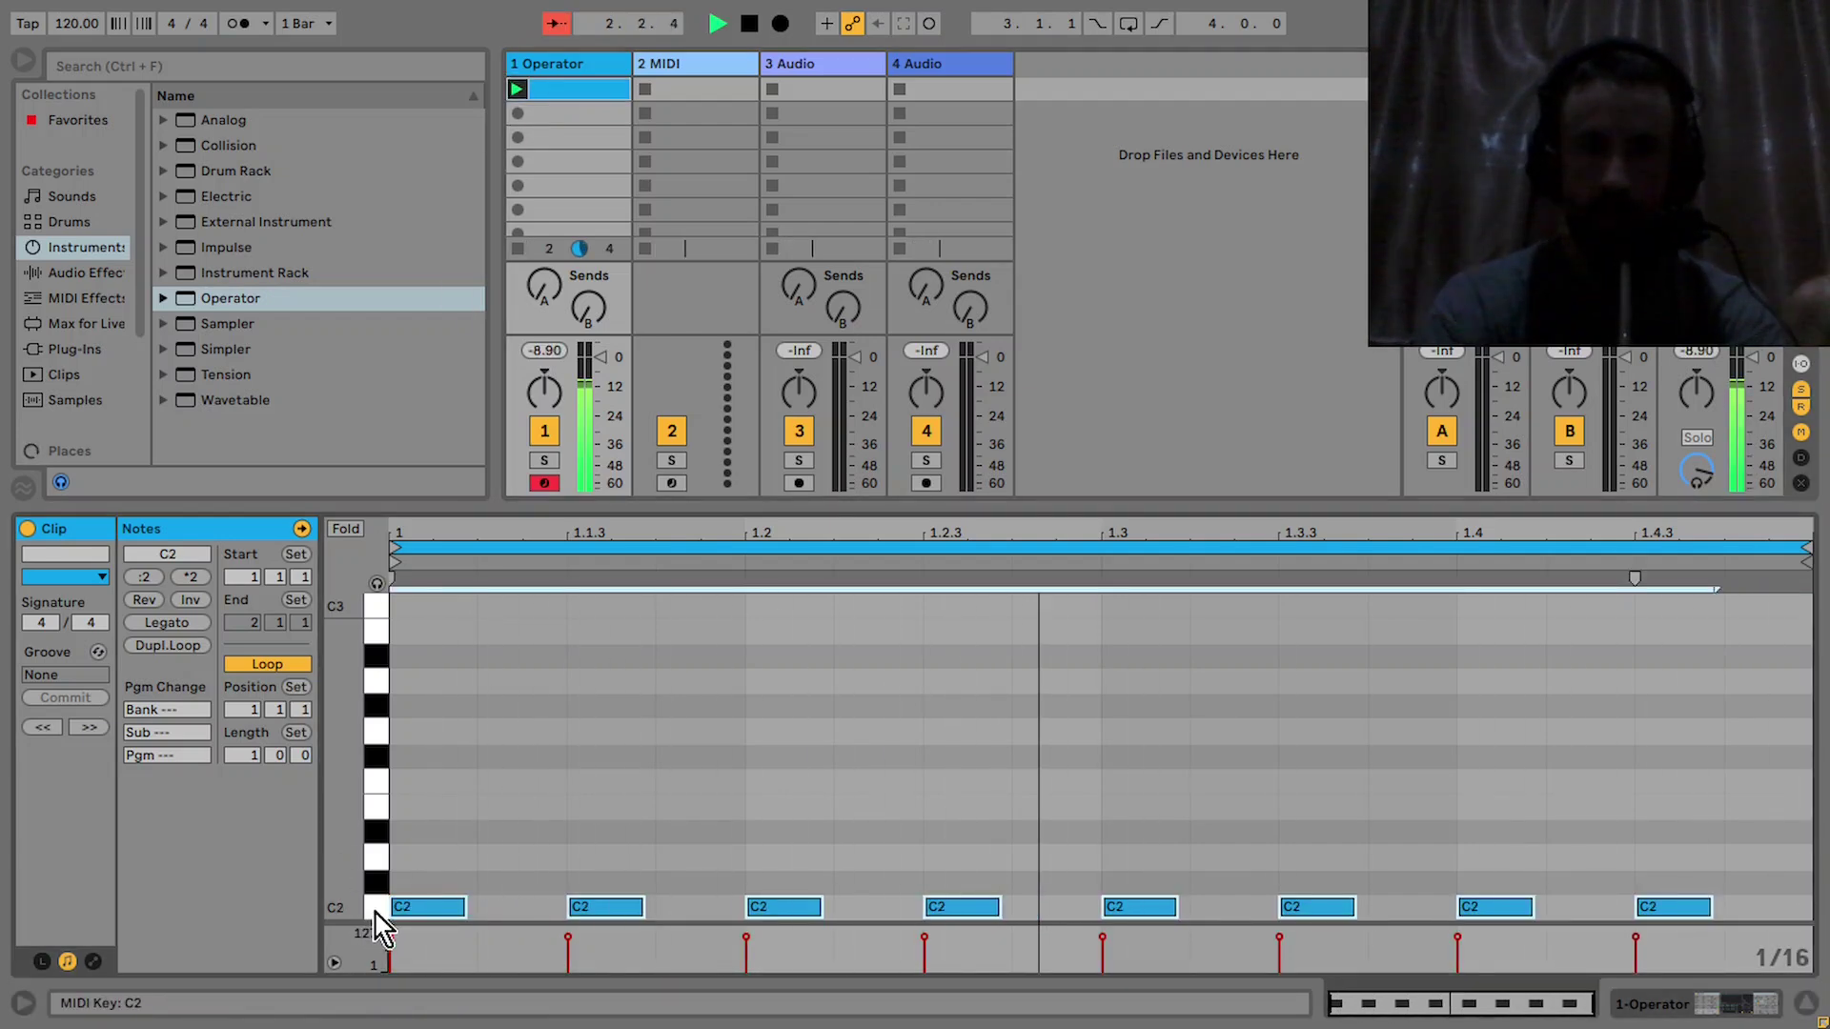
{"action": "key", "text": "Down"}
{"action": "key", "text": "Down"}
{"action": "key", "text": "Down"}
{"action": "key", "text": "Down"}
{"action": "key", "text": "Down"}
{"action": "key", "text": "Down"}
{"action": "key", "text": "Down"}
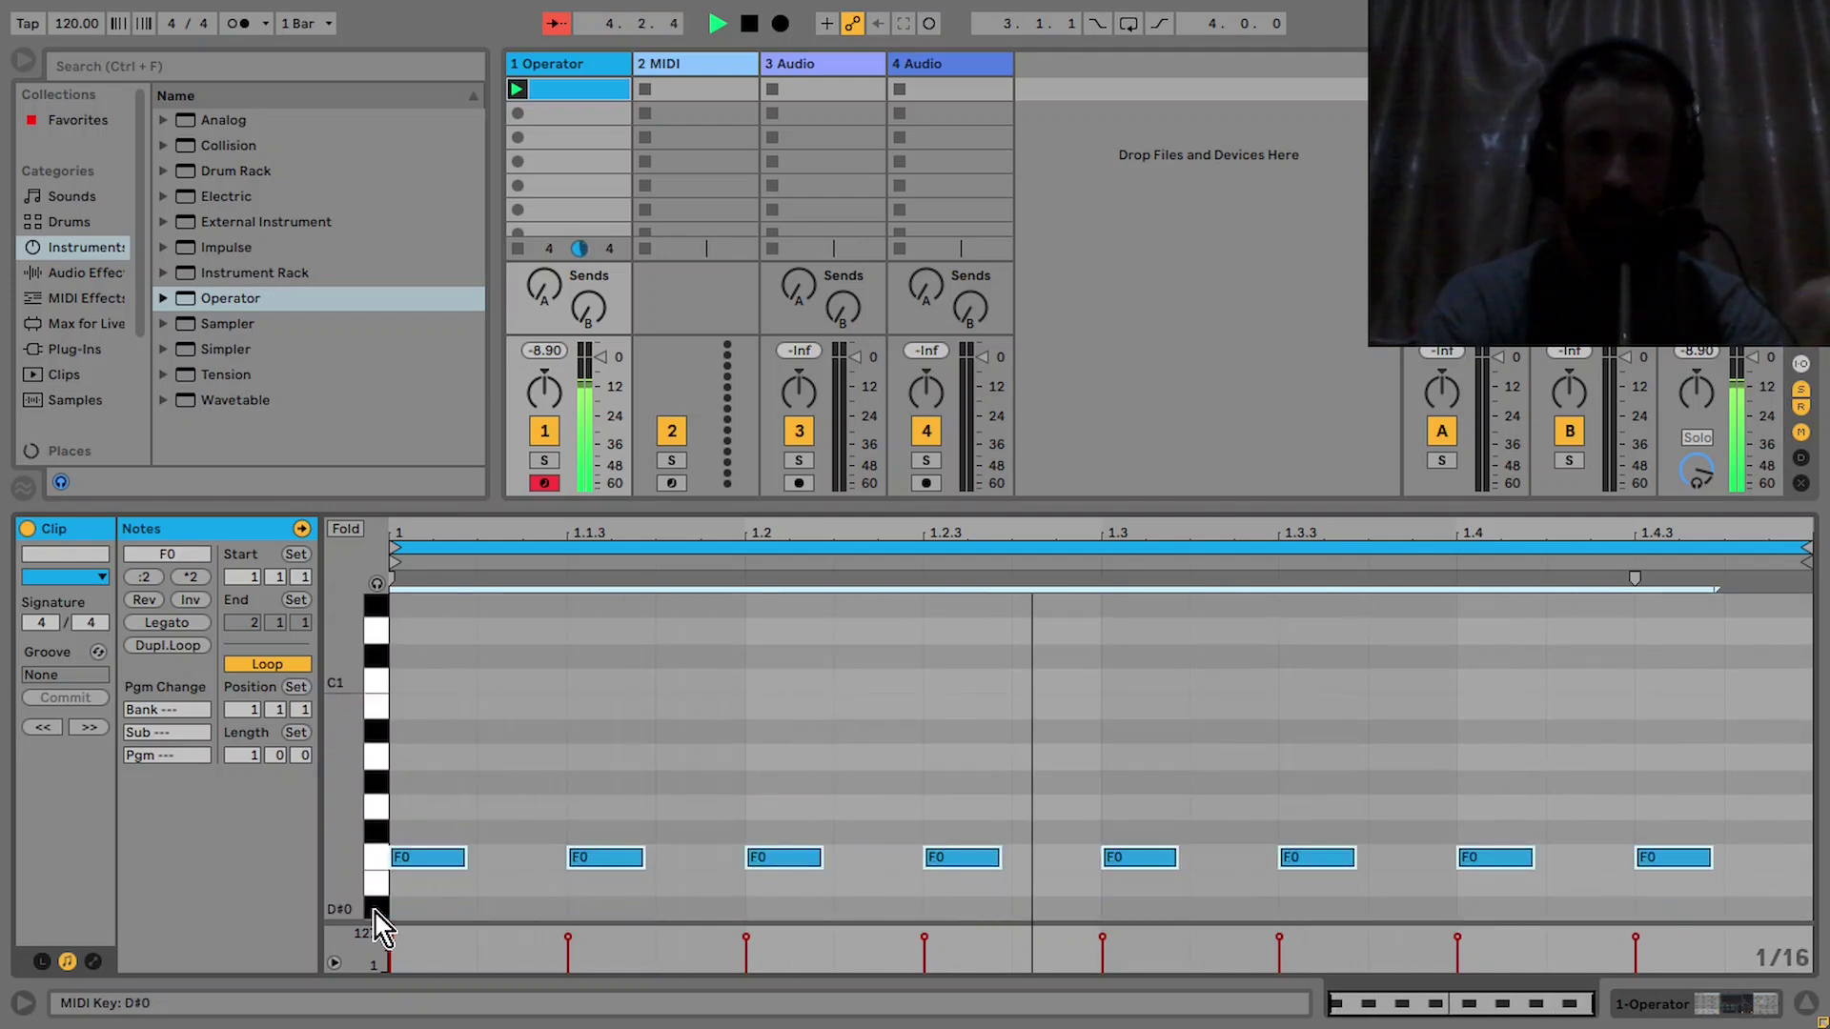
{"action": "key", "text": "space"}
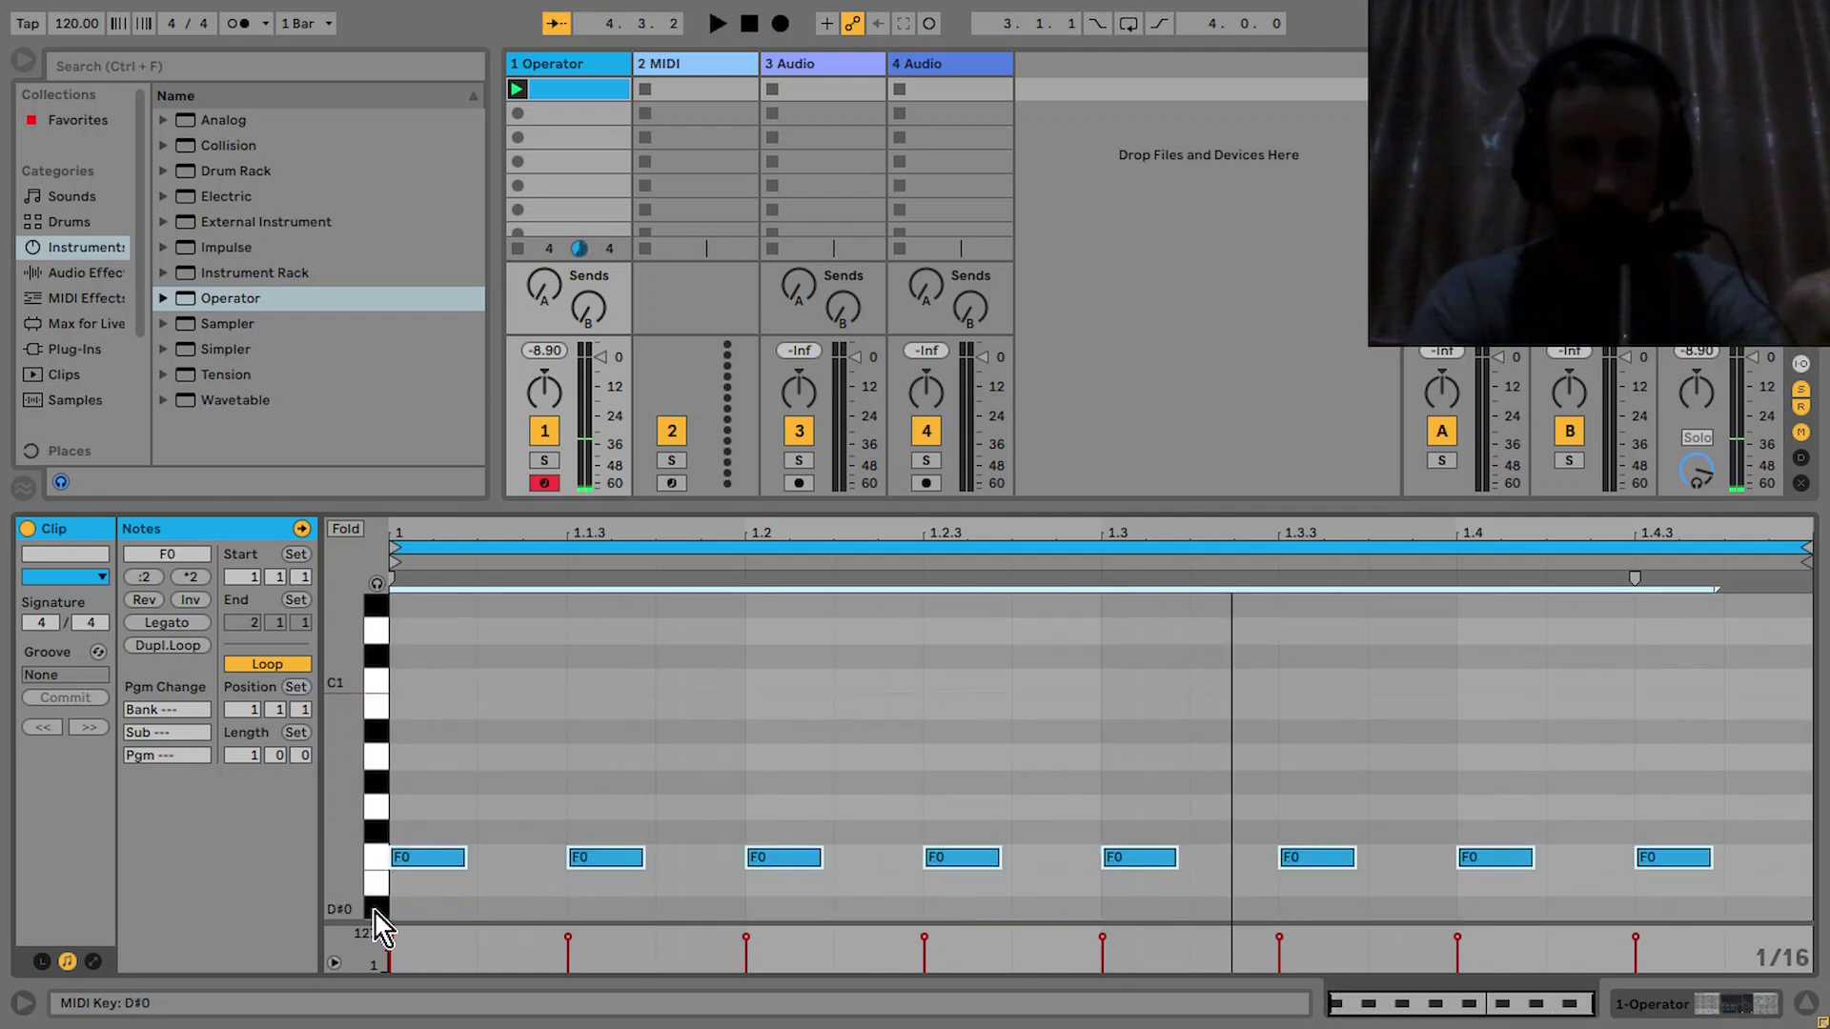
Set Operator's filter to 641 Hz with the MS2 circuit, 63% resonance and 42% envelope amount
{"action": "key", "text": "shift+Tab"}
{"action": "key", "text": "ctrl+alt+i"}
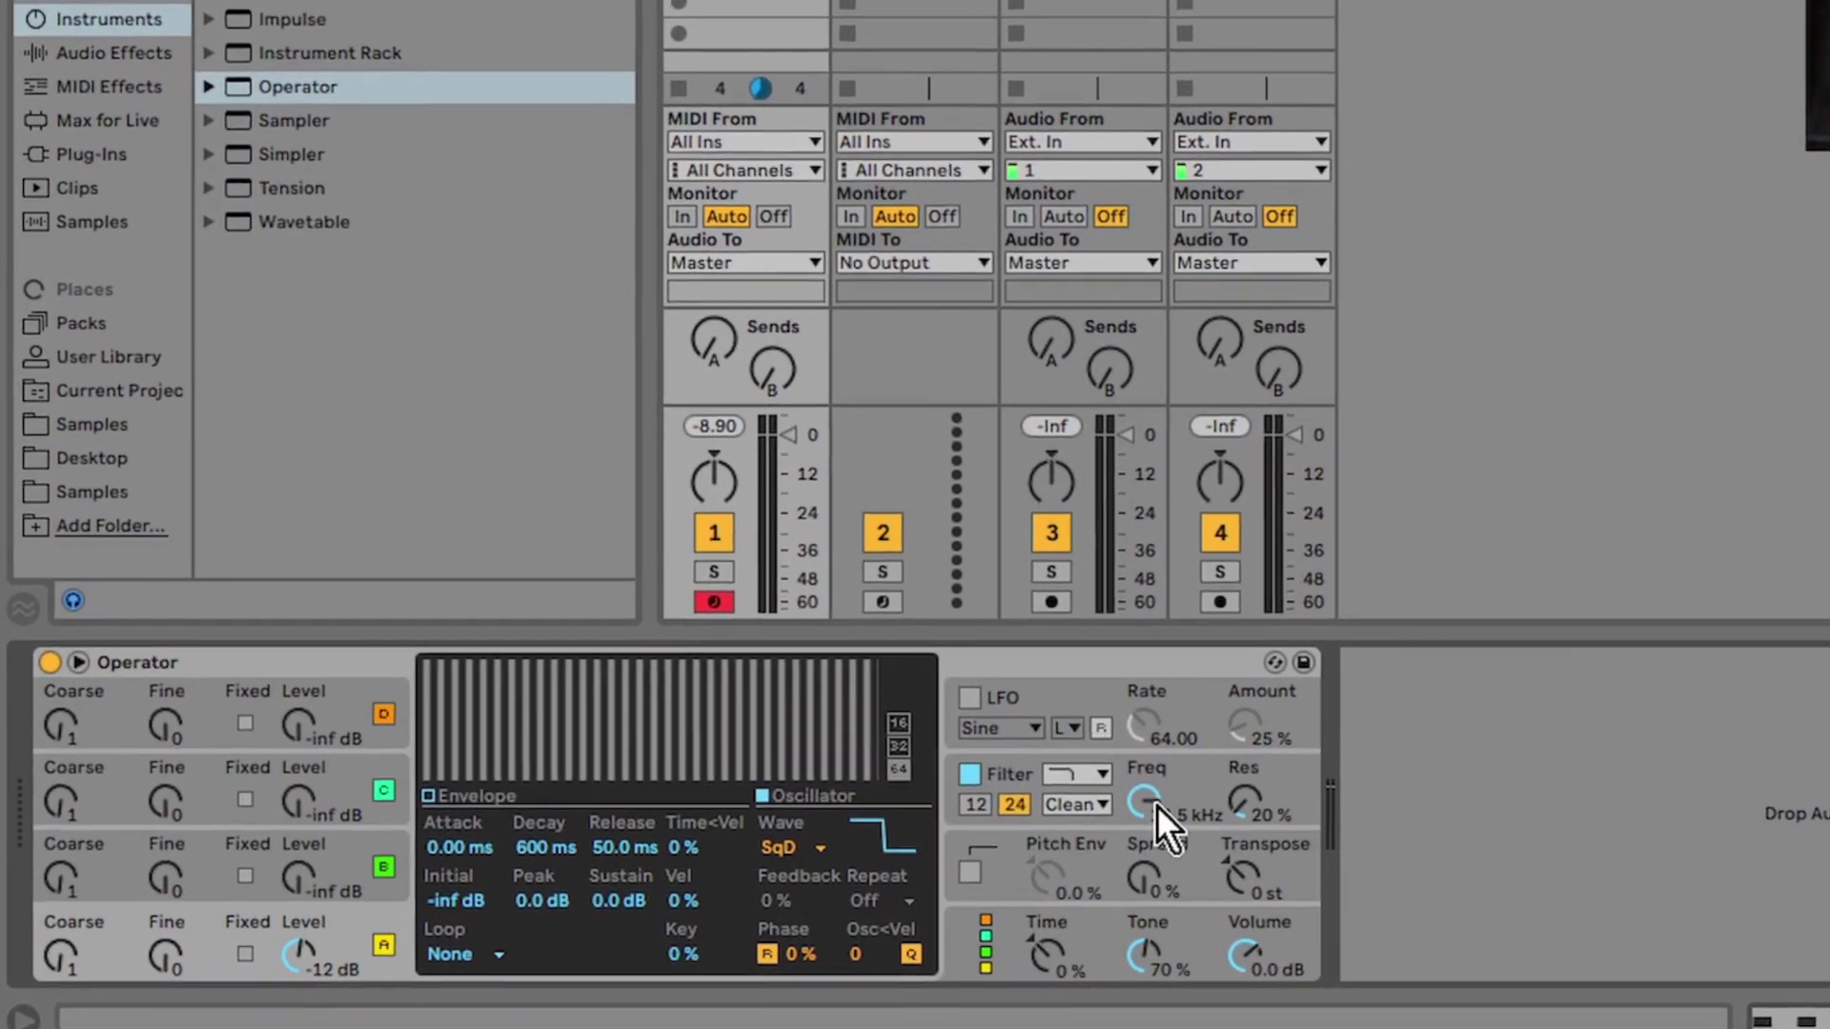
{"action": "left_click_drag", "start_coordinate": [1157, 805], "coordinate": [1157, 839]}
{"action": "left_click", "coordinate": [1080, 805]}
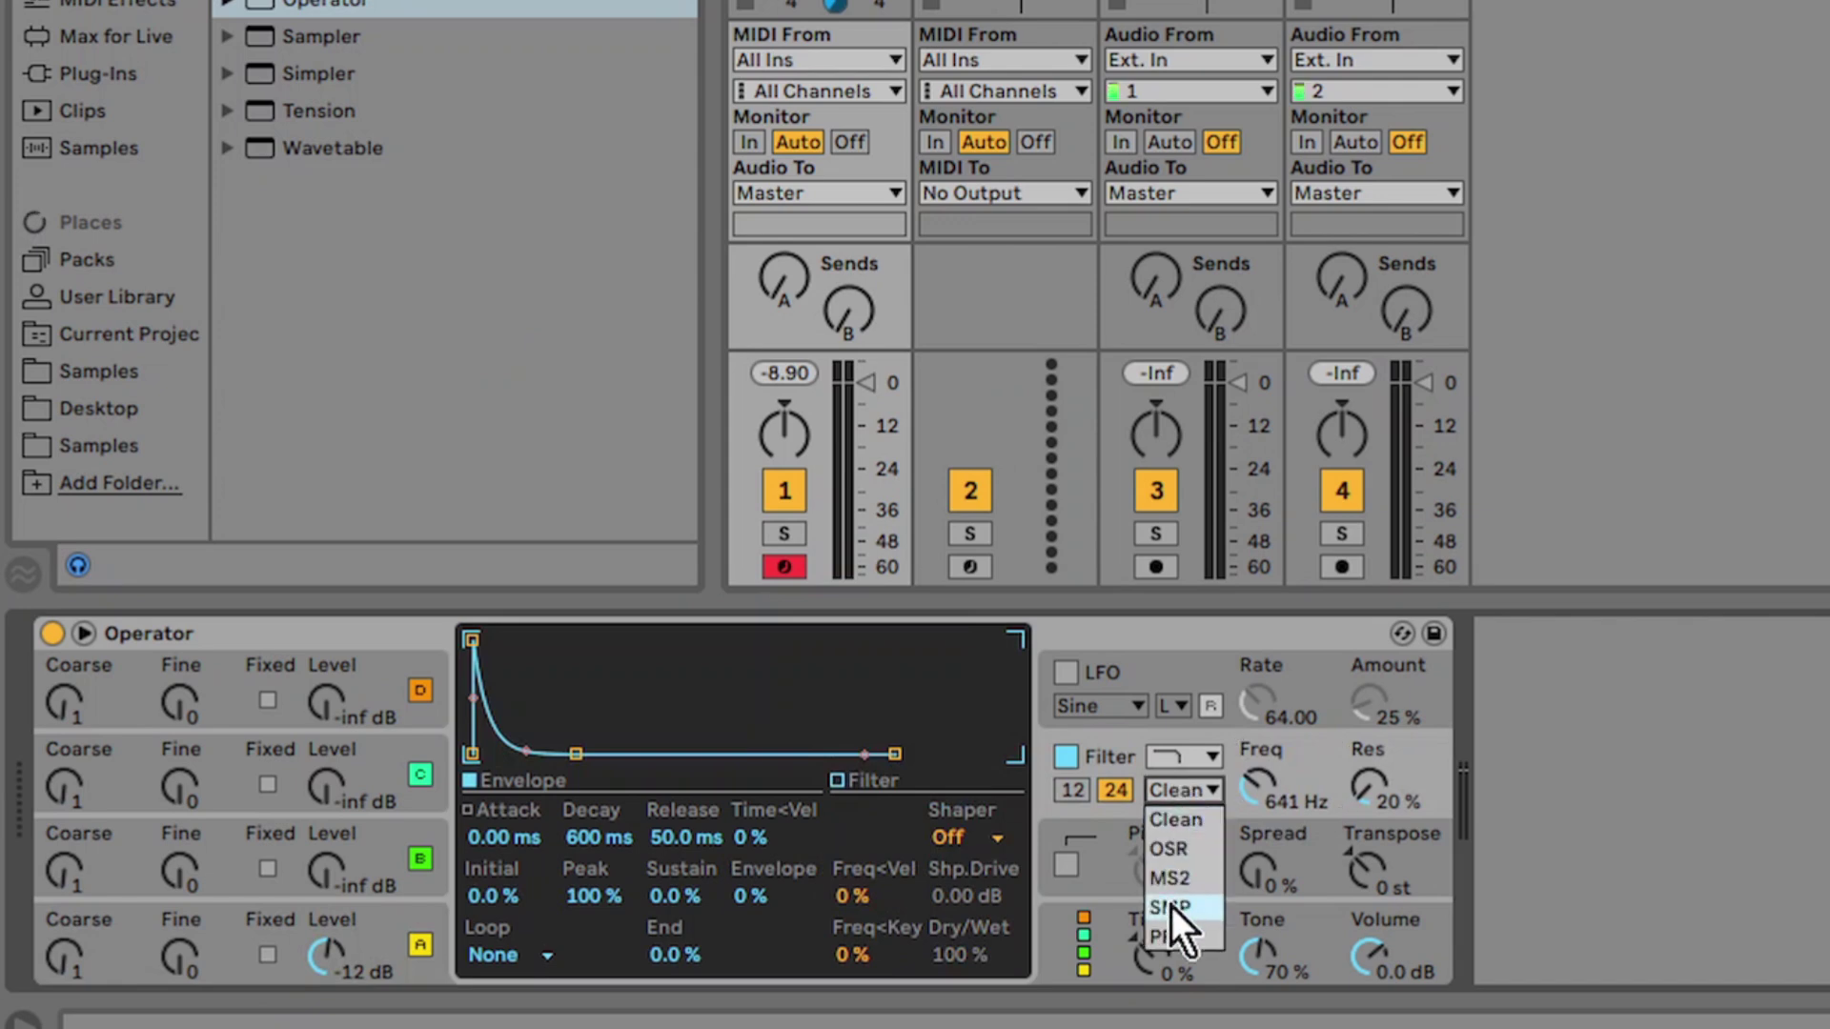
{"action": "left_click", "coordinate": [1170, 879]}
{"action": "left_click_drag", "start_coordinate": [1380, 786], "coordinate": [1381, 748]}
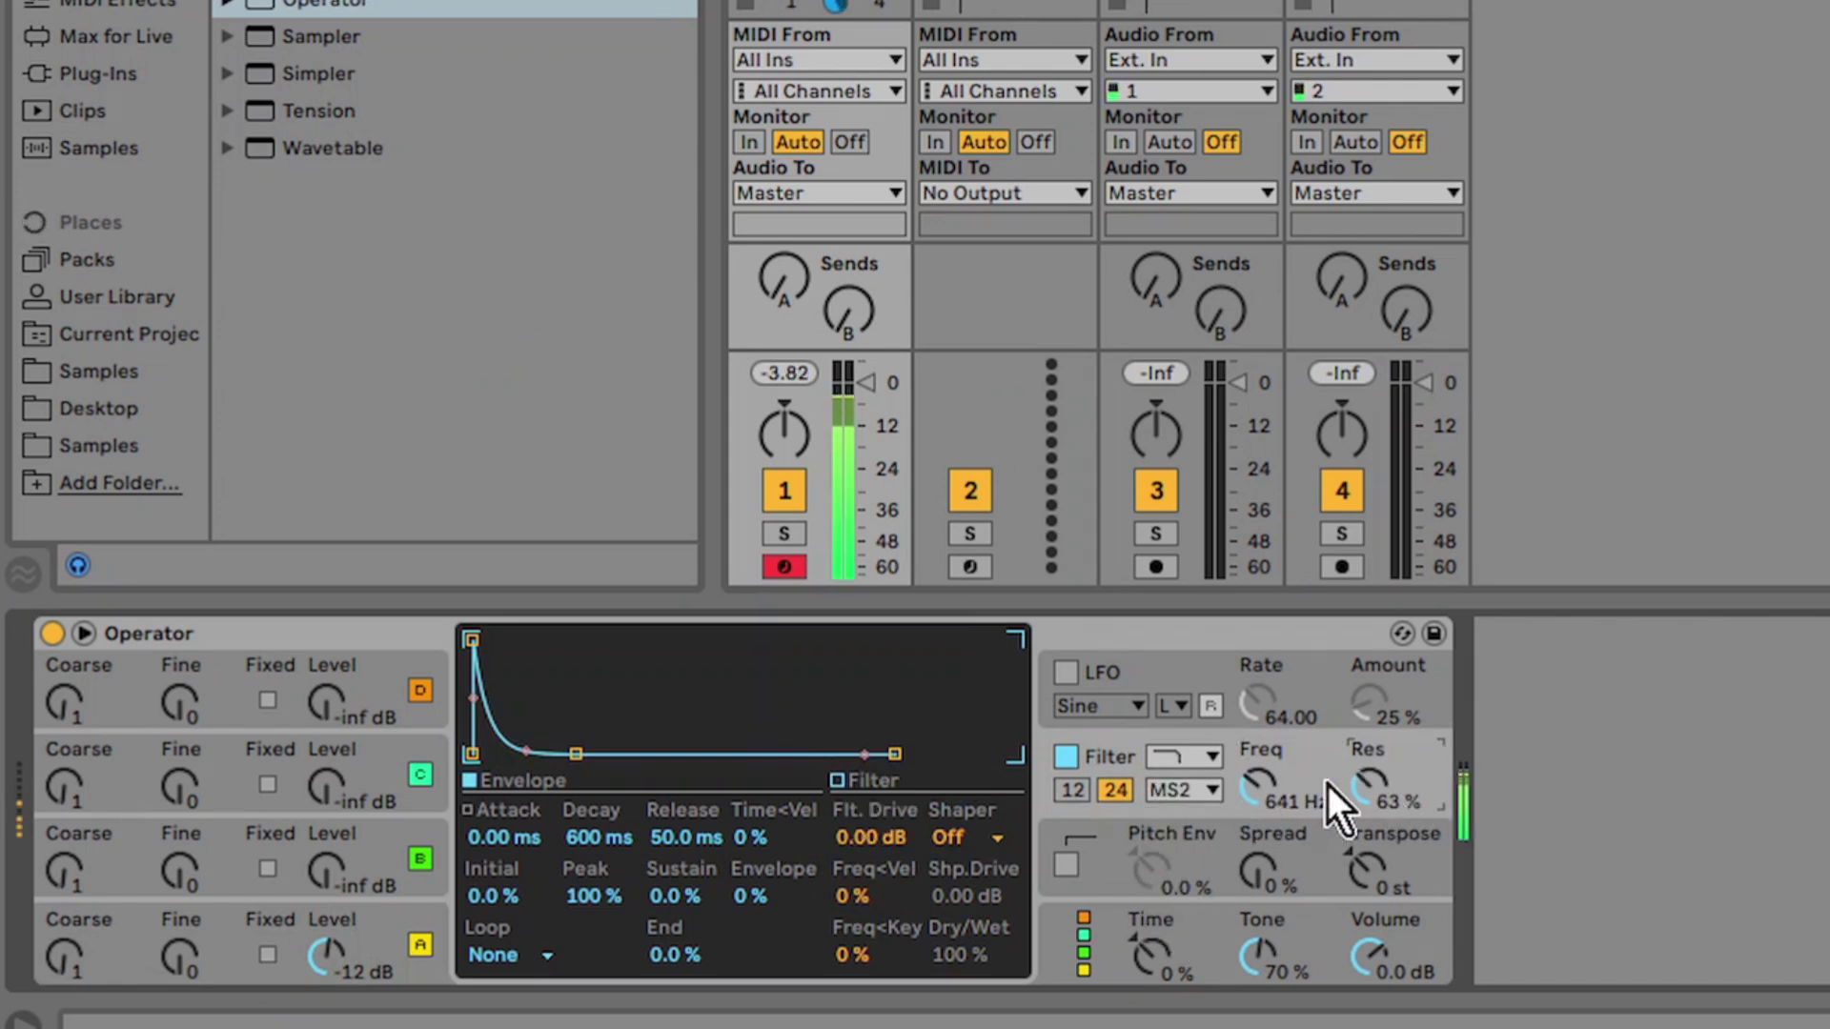
{"action": "left_click_drag", "start_coordinate": [751, 906], "coordinate": [751, 873]}
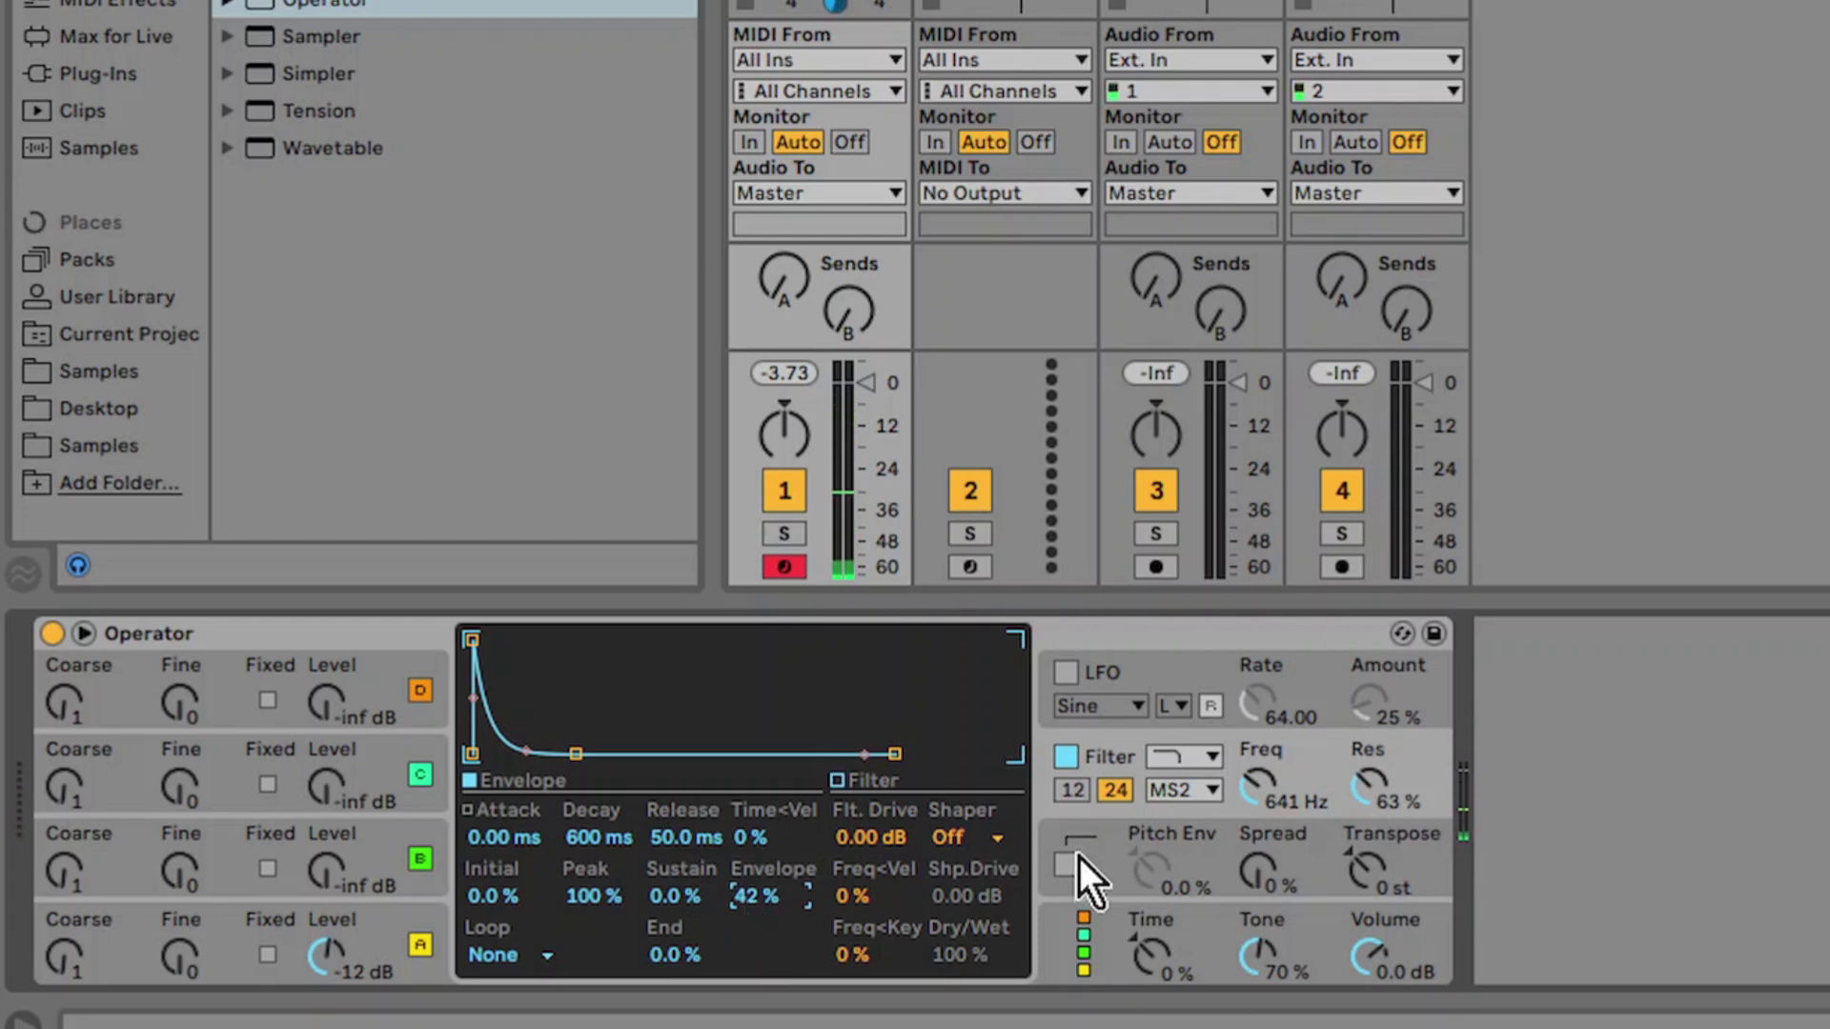
Route velocity in Operator to Volume with amount 32.81 and to Filter Envelope Amount with amount 71.88
{"action": "left_click", "coordinate": [1060, 929]}
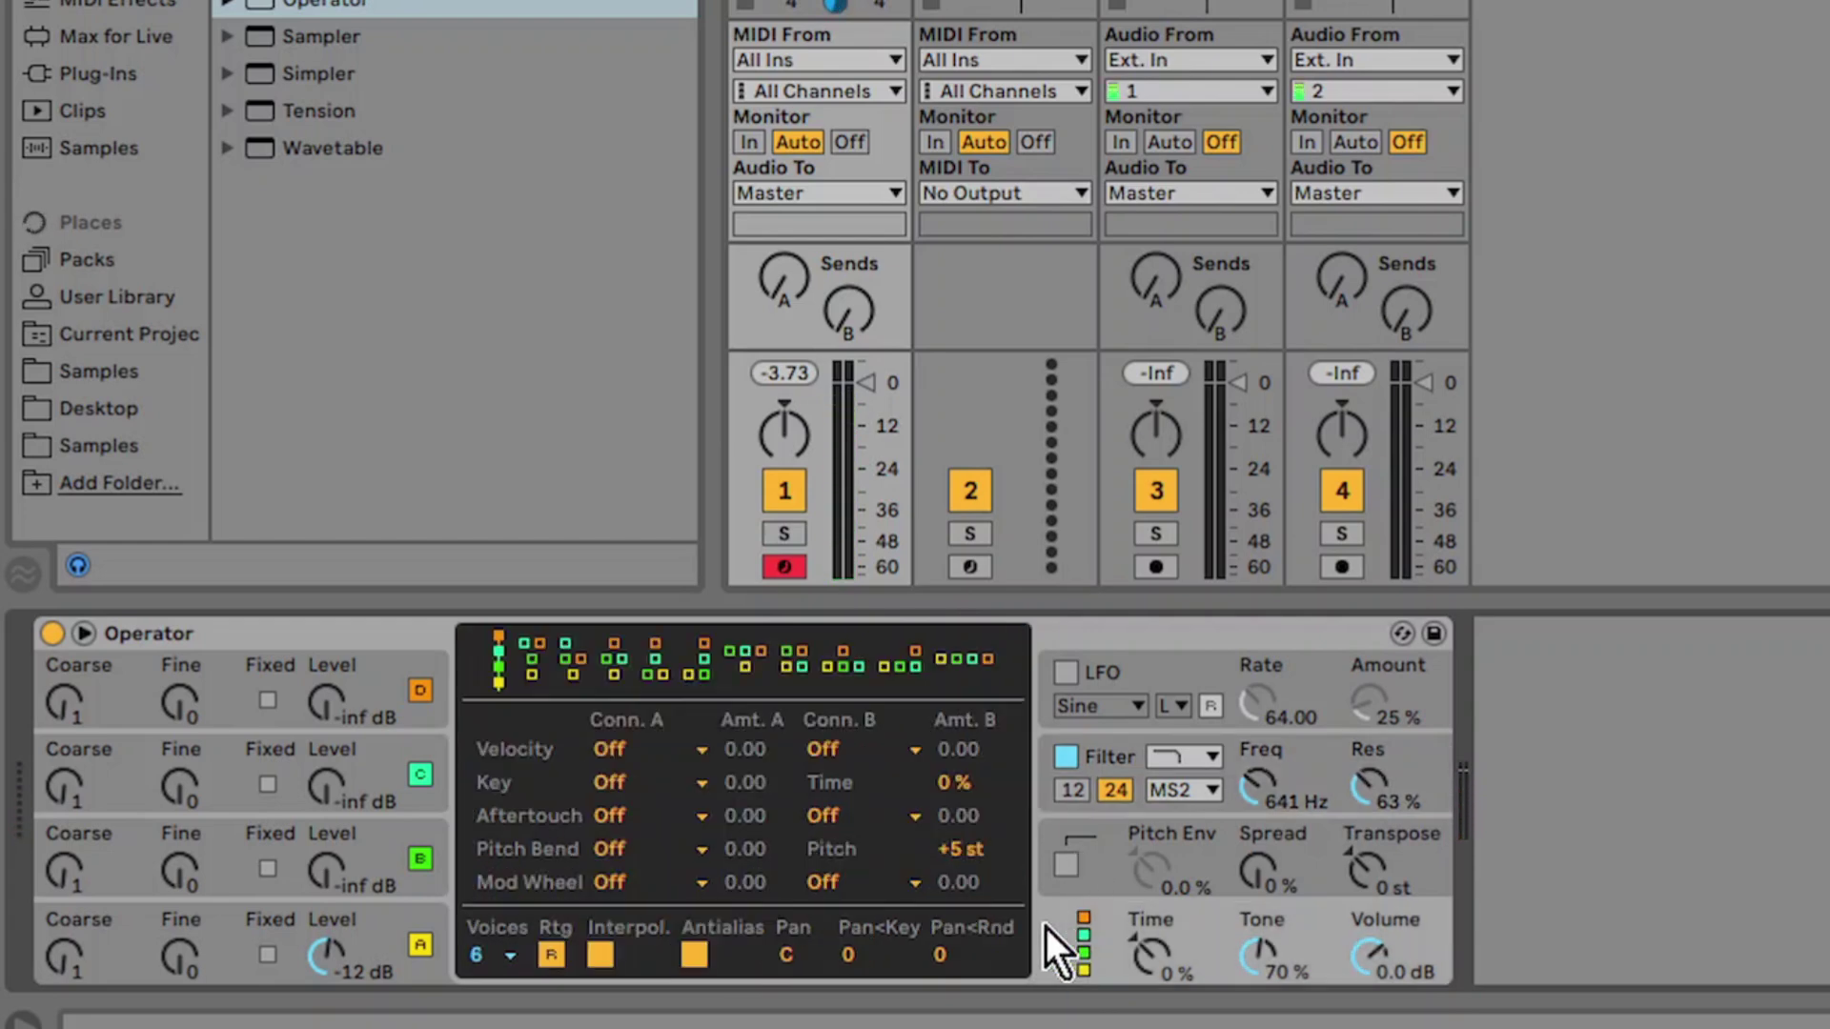
{"action": "left_click", "coordinate": [667, 758]}
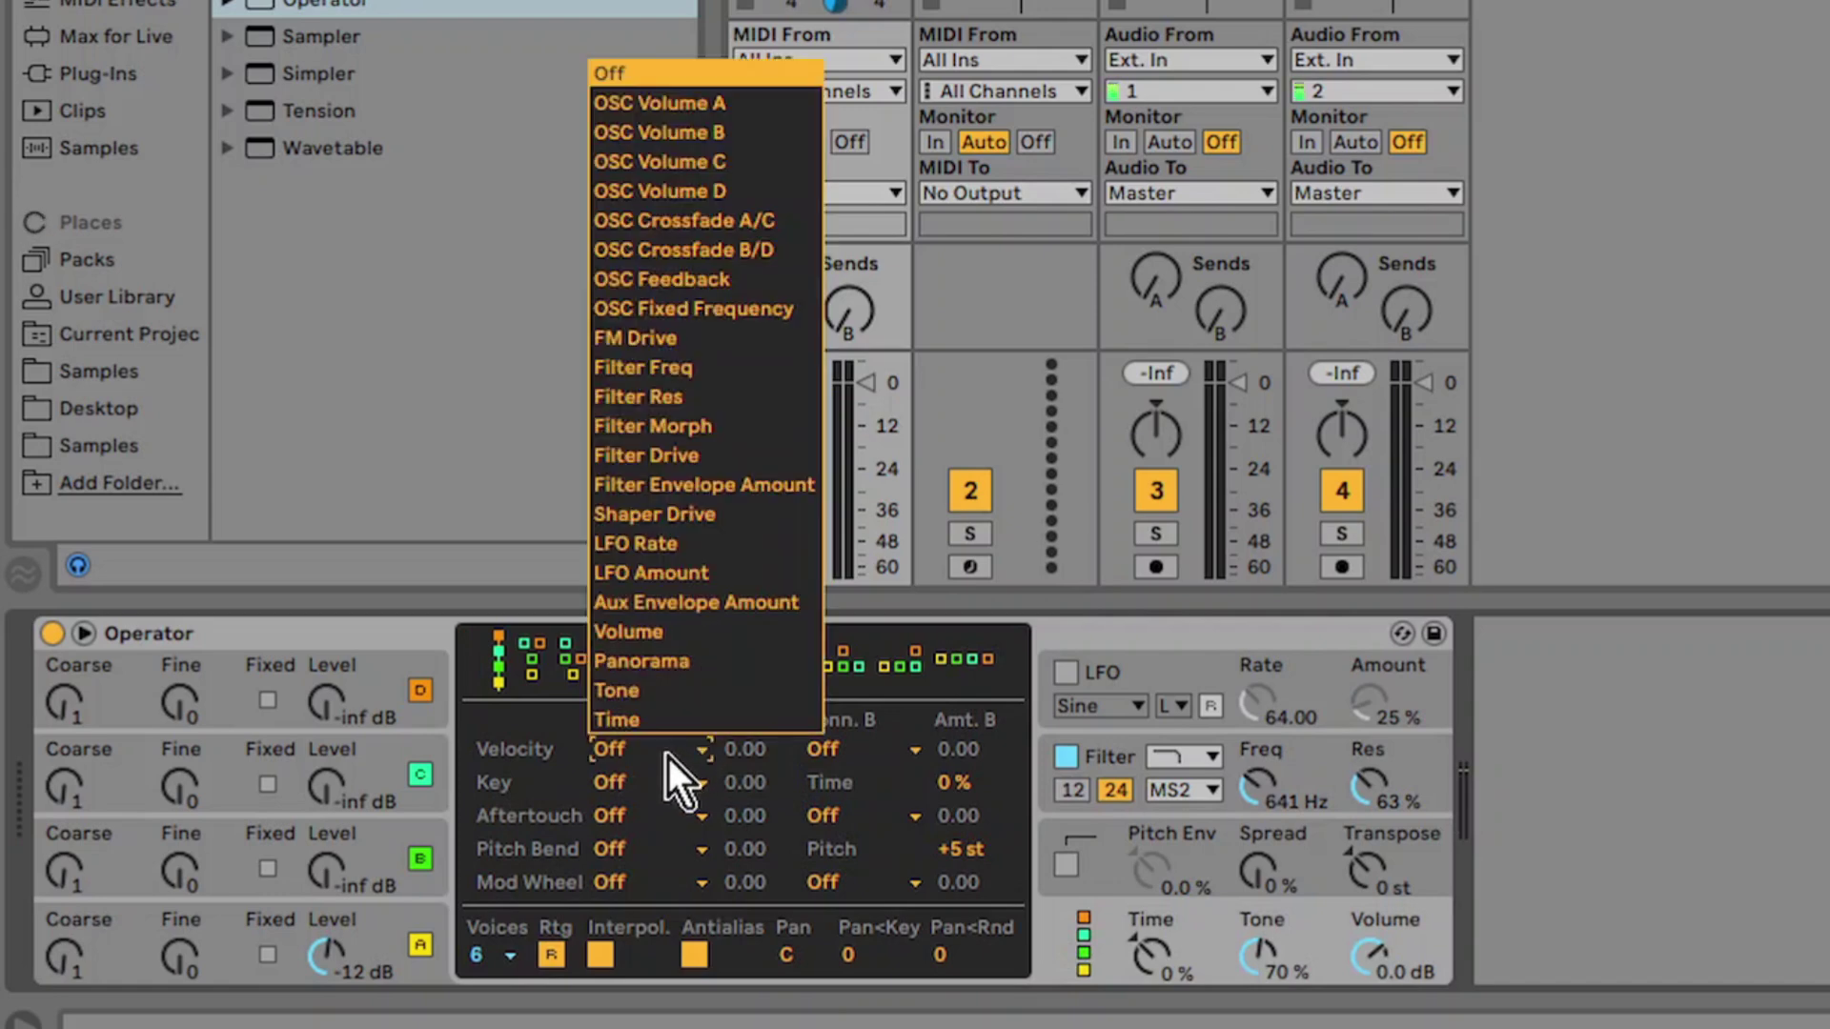
{"action": "left_click", "coordinate": [682, 633]}
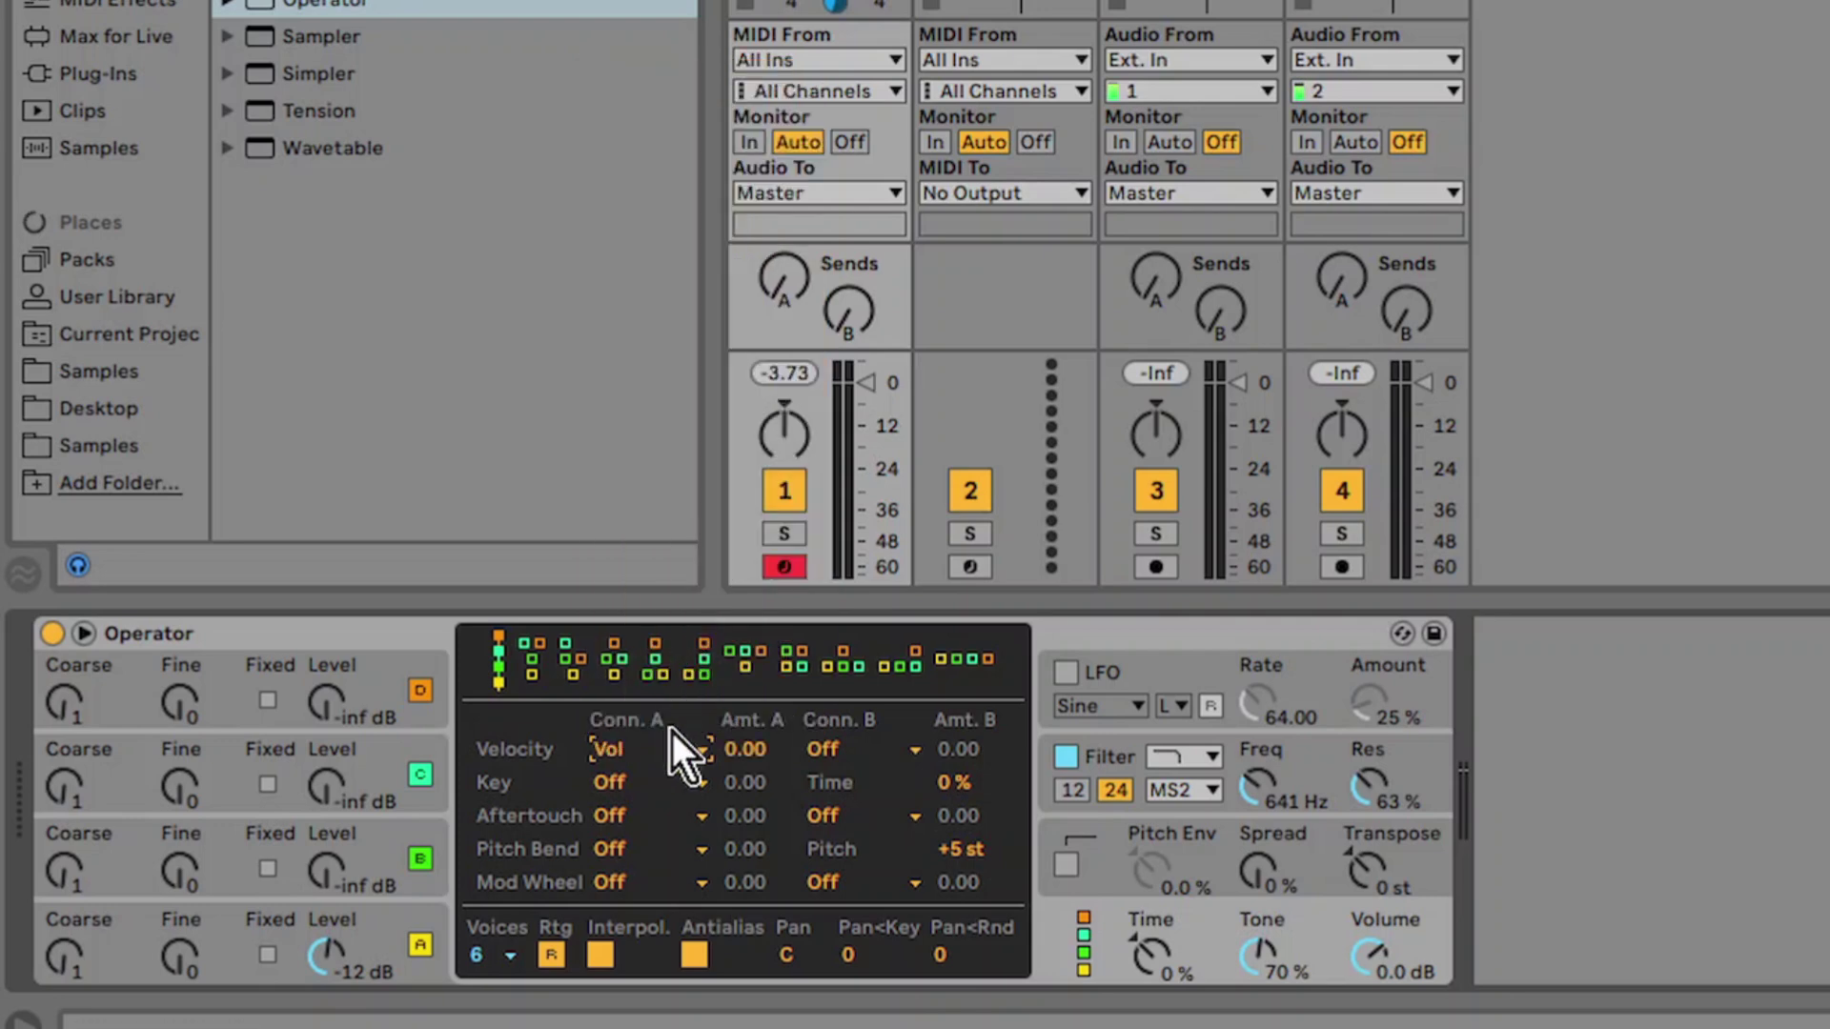
{"action": "left_click_drag", "start_coordinate": [752, 758], "coordinate": [752, 725]}
{"action": "left_click", "coordinate": [832, 754]}
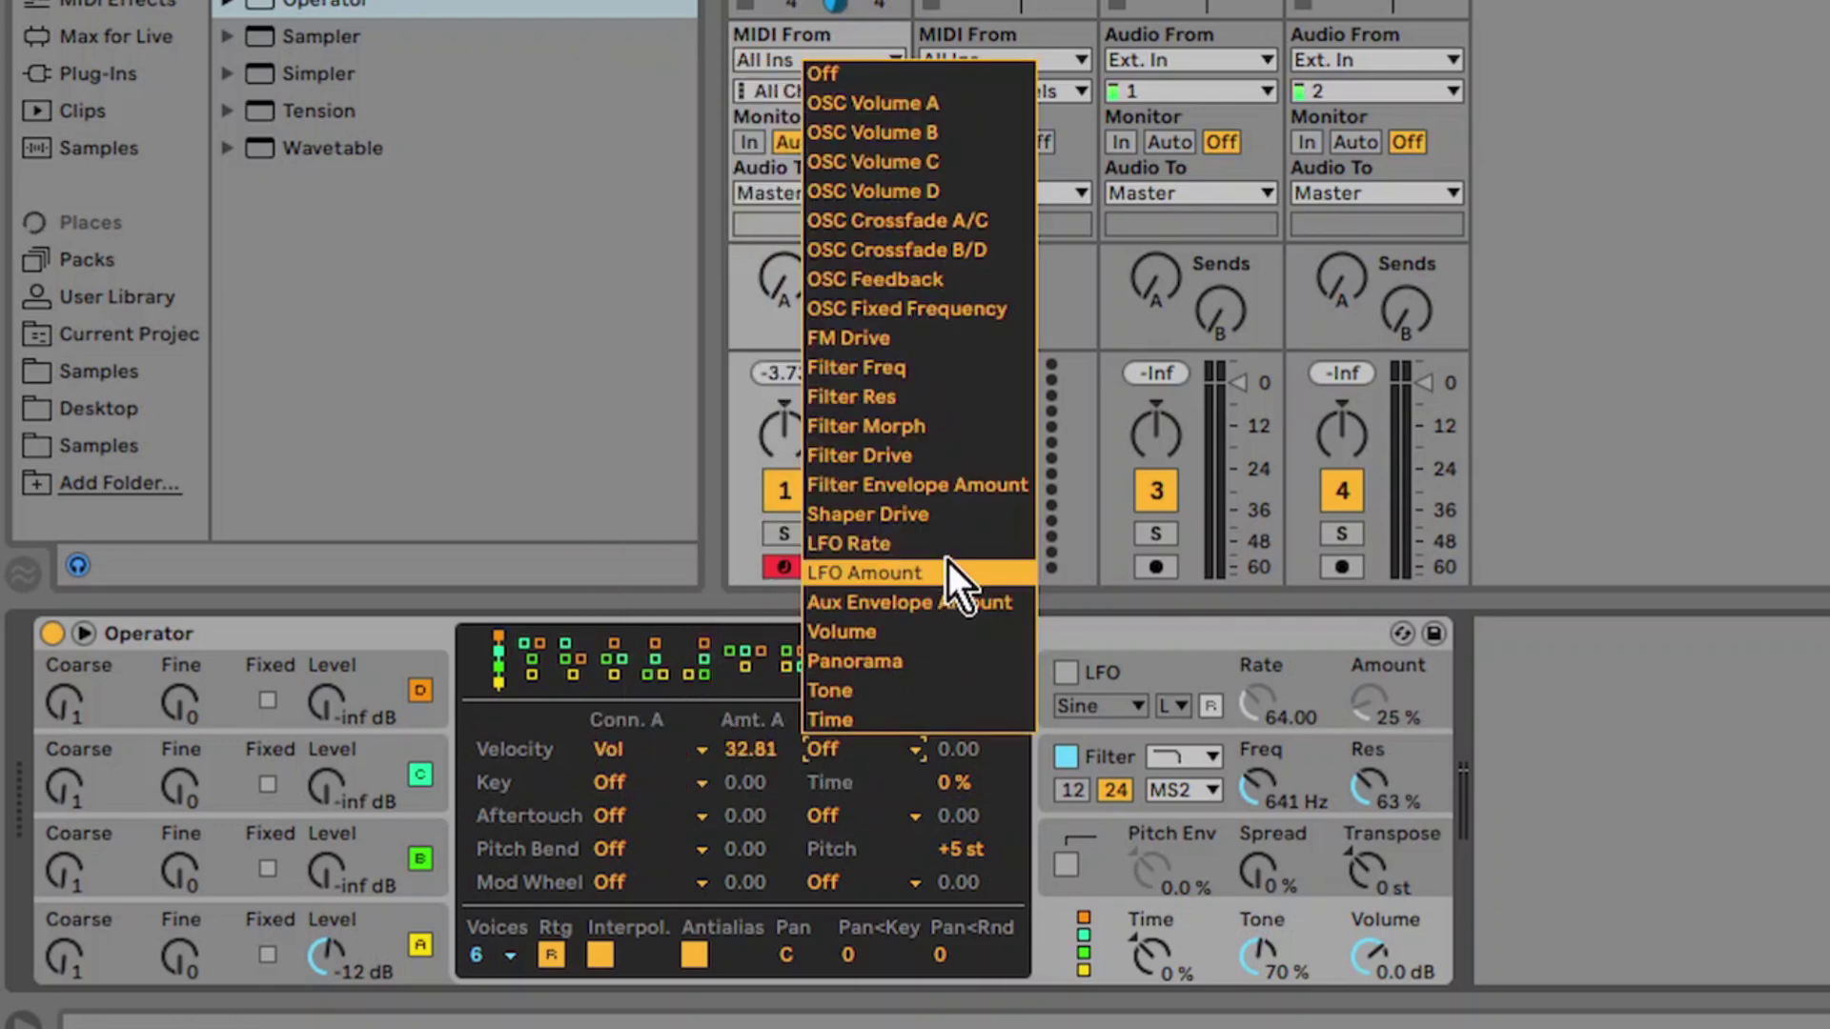
{"action": "left_click", "coordinate": [912, 485]}
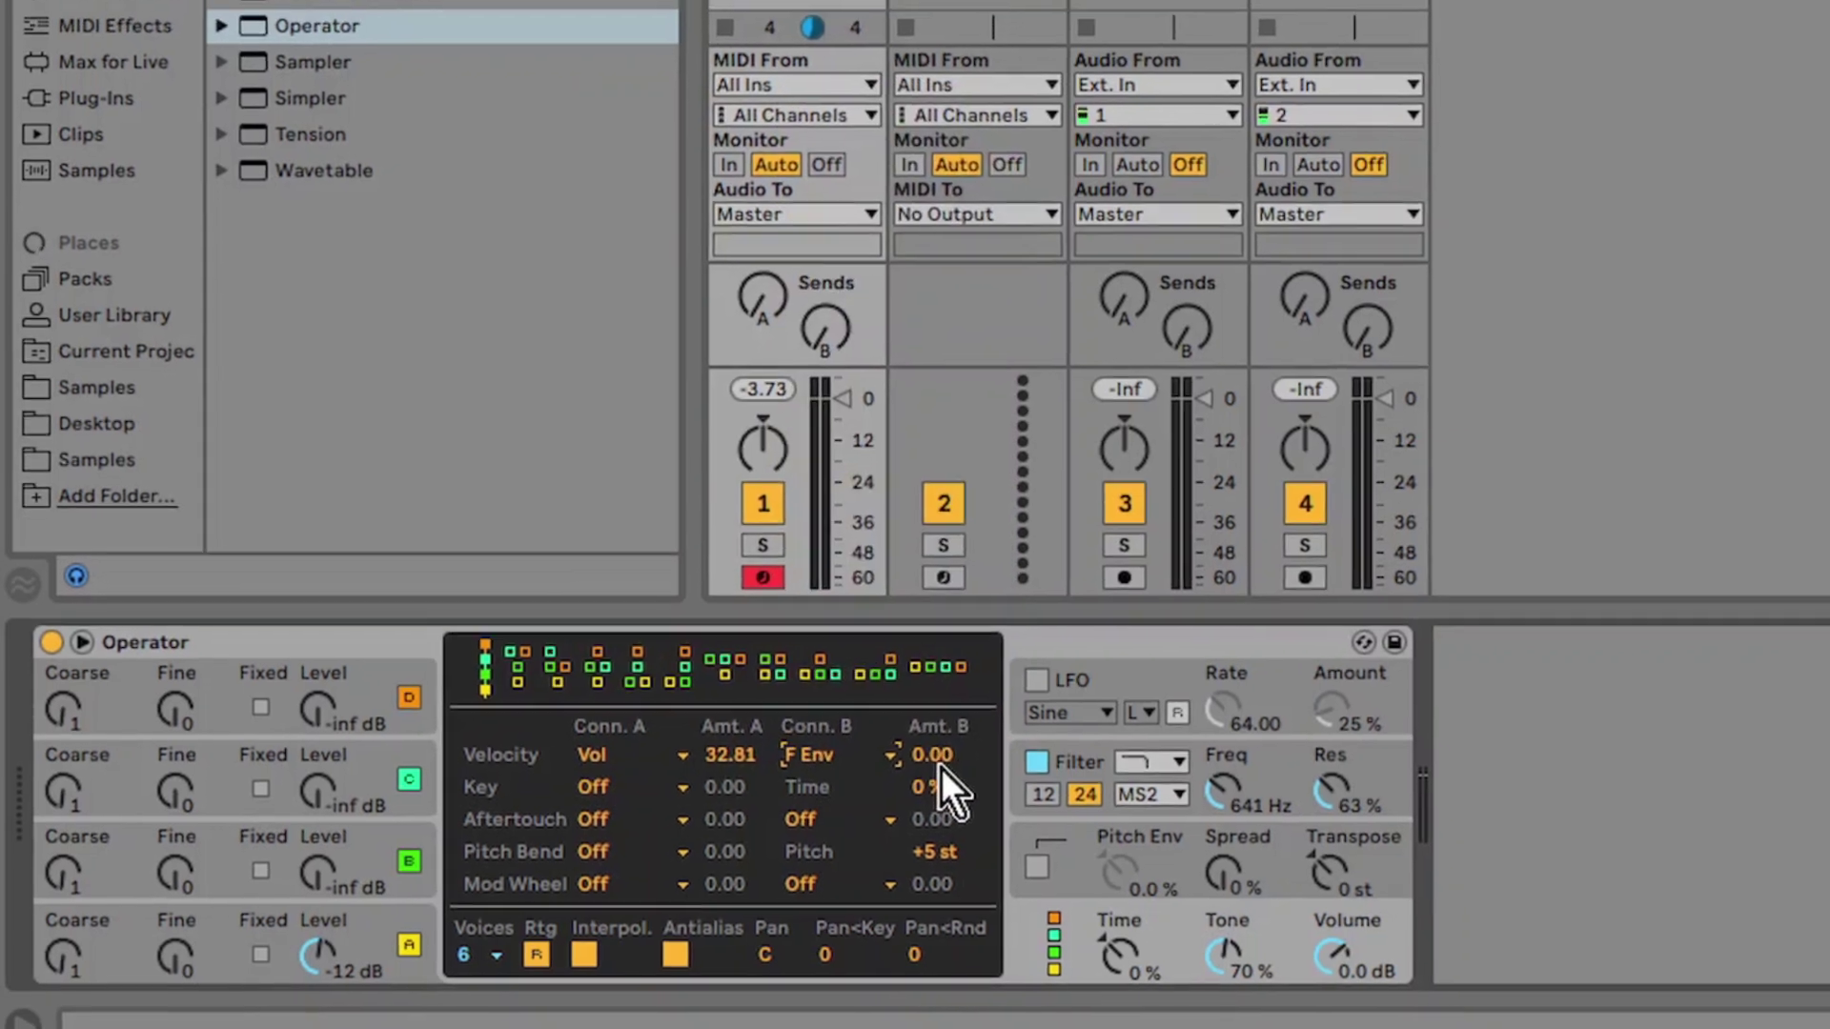
{"action": "left_click_drag", "start_coordinate": [953, 753], "coordinate": [953, 681]}
{"action": "mouse_move", "coordinate": [789, 785]}
{"action": "left_mouse_down"}
{"action": "mouse_move", "coordinate": [789, 820]}
{"action": "mouse_move", "coordinate": [794, 798]}
{"action": "left_mouse_up"}
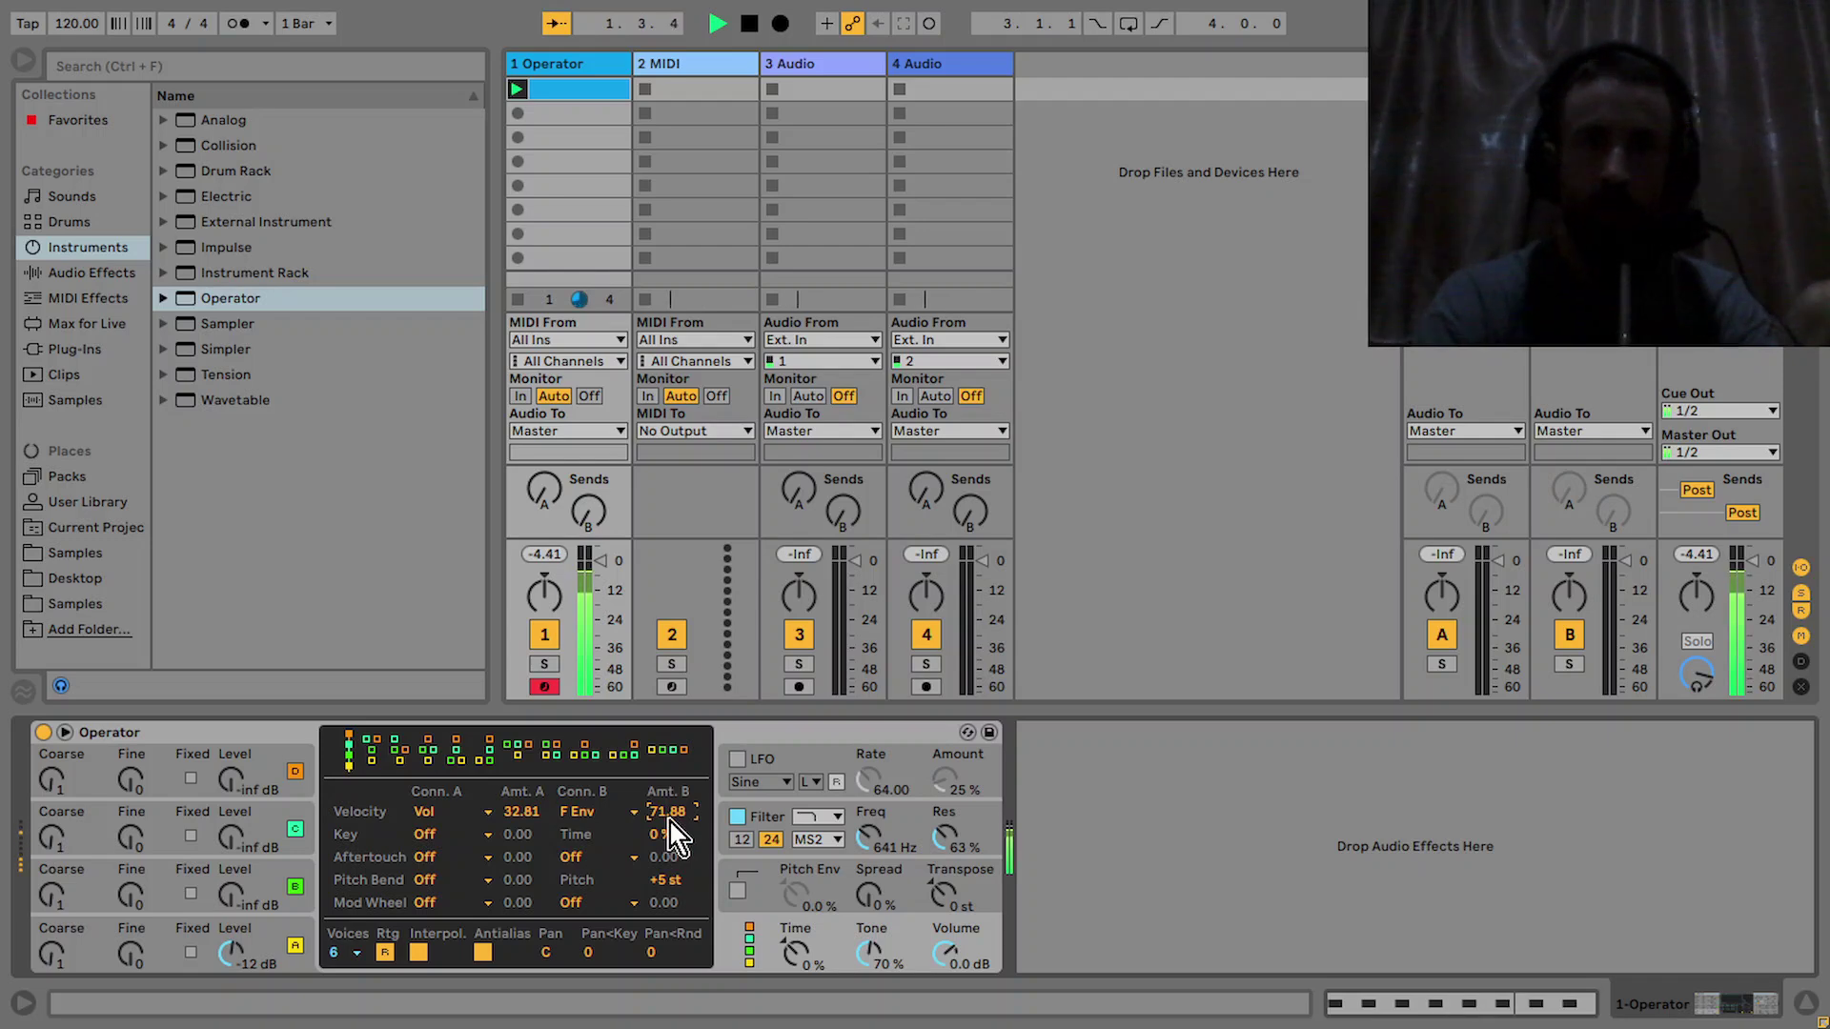
Lower all F0 notes to velocity 1, and accent those at 1.2, 1.2.3 and 1.3.3 with about 110, 114 and 101
{"action": "key", "text": "shift+Tab"}
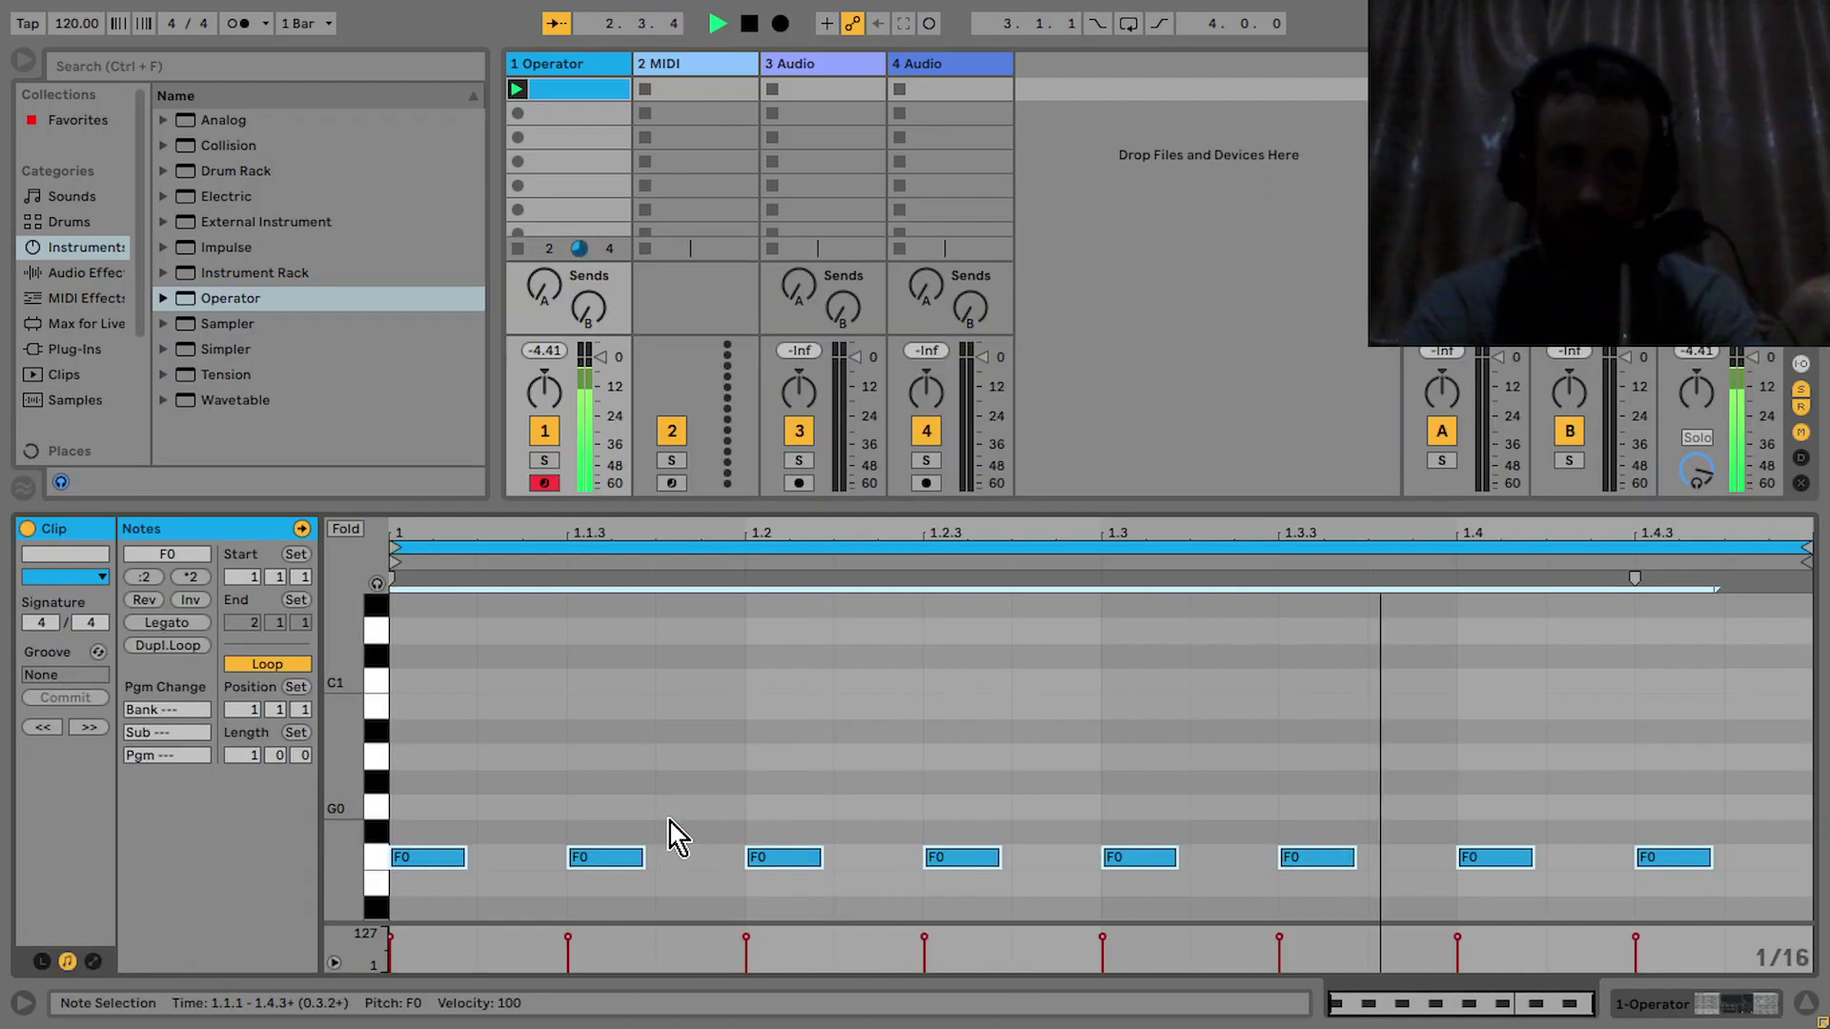
{"action": "left_click_drag", "start_coordinate": [389, 942], "coordinate": [399, 991]}
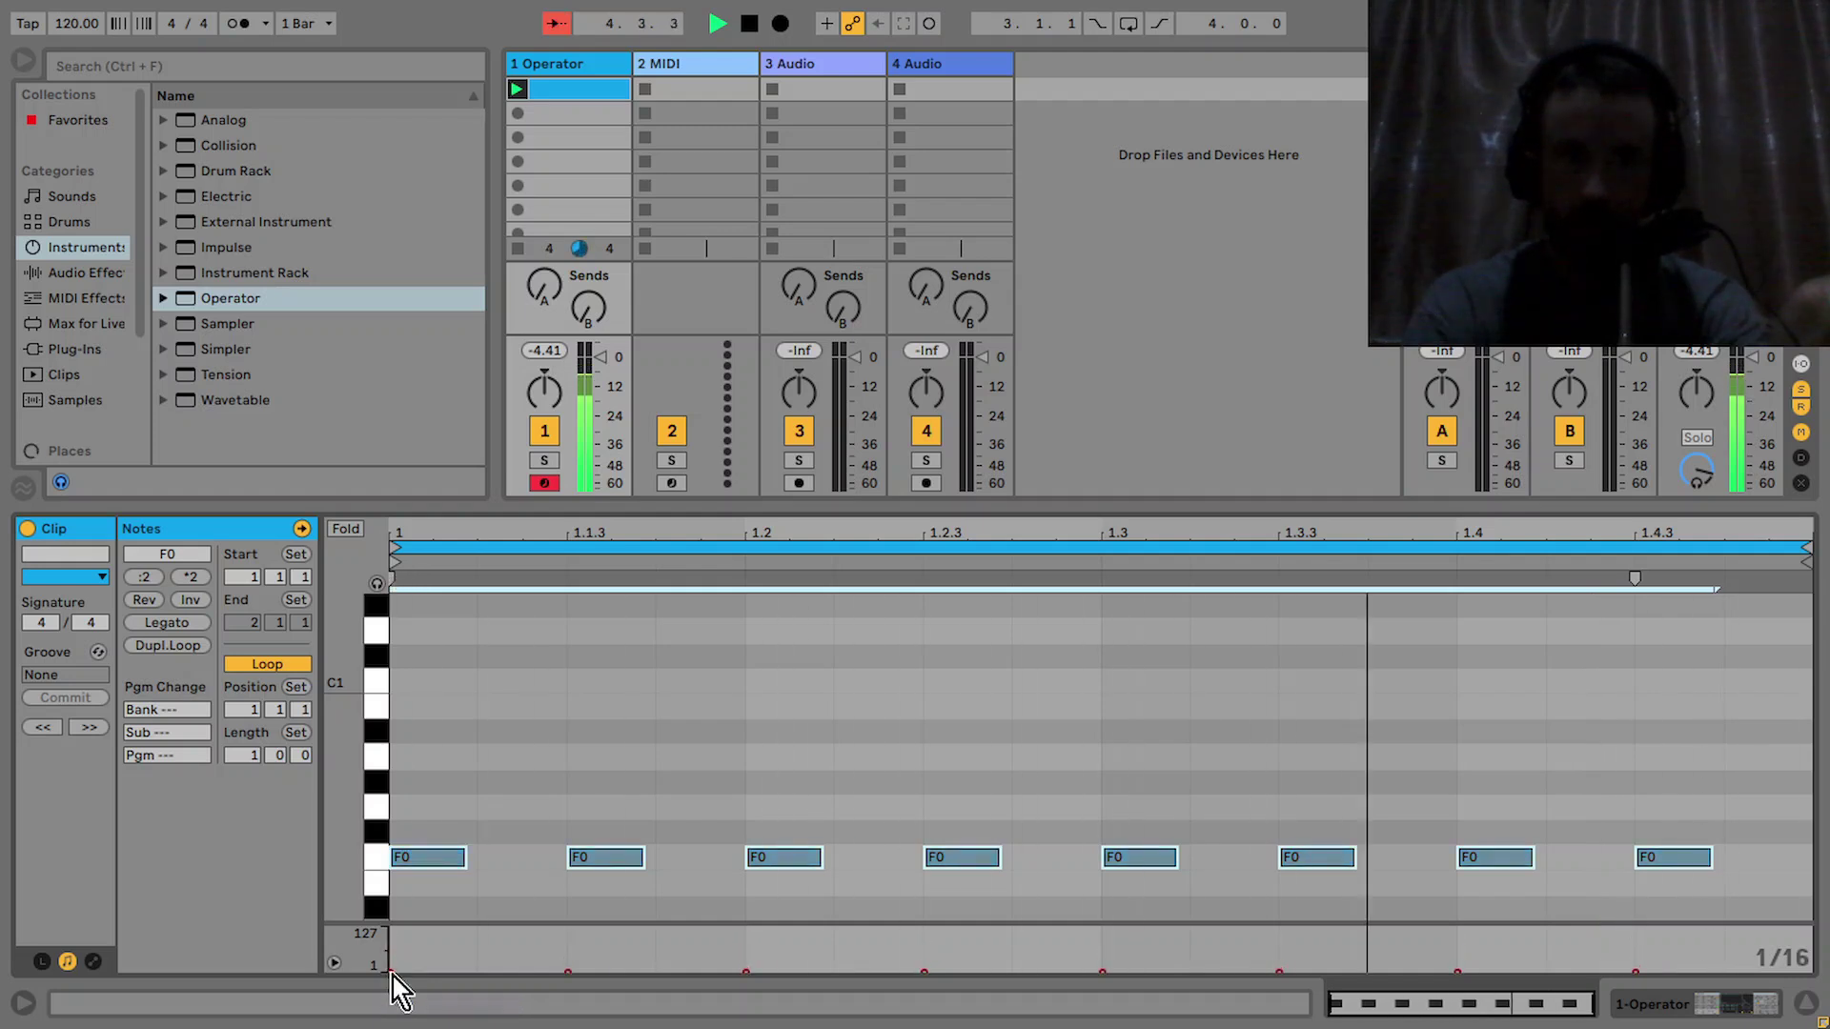
{"action": "left_click", "coordinate": [745, 970]}
{"action": "left_click_drag", "start_coordinate": [745, 969], "coordinate": [745, 938]}
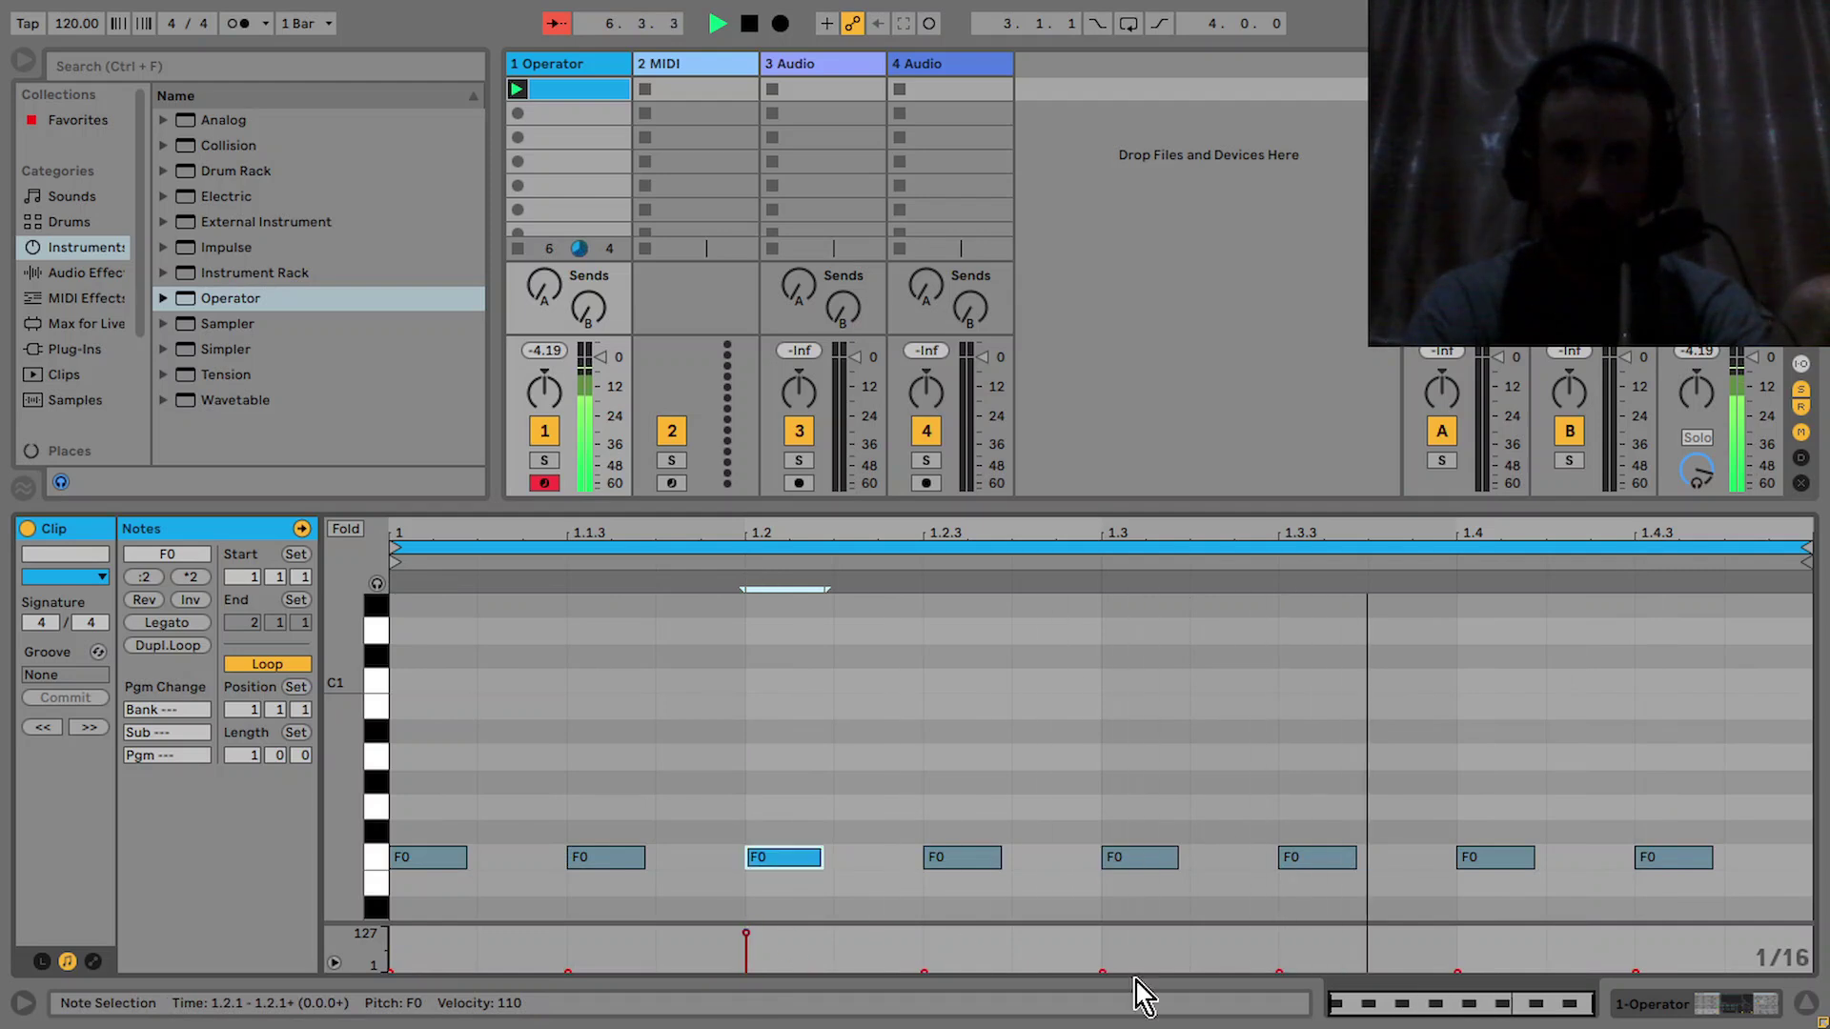
{"action": "left_click_drag", "start_coordinate": [926, 970], "coordinate": [925, 931]}
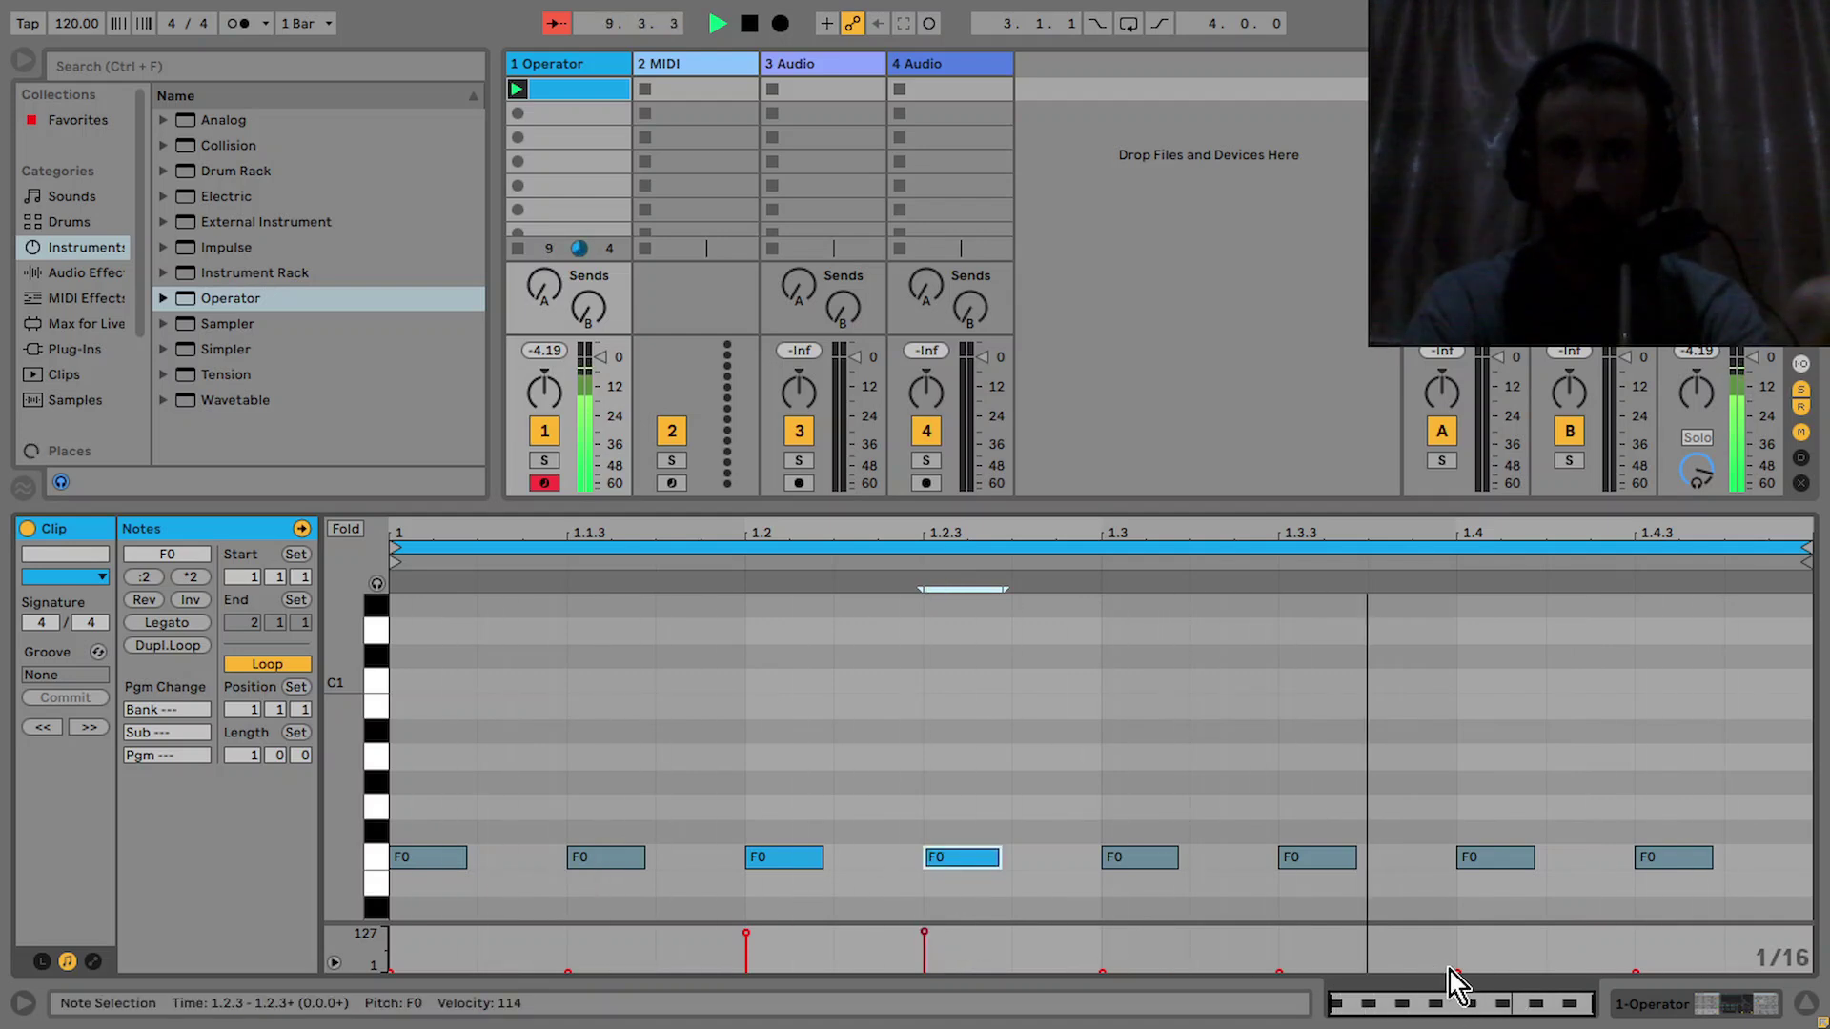
{"action": "left_click_drag", "start_coordinate": [1278, 970], "coordinate": [1278, 935]}
Duplicate the clip's one-bar loop with its notes to make two bars, and audition it
{"action": "left_click", "coordinate": [947, 548]}
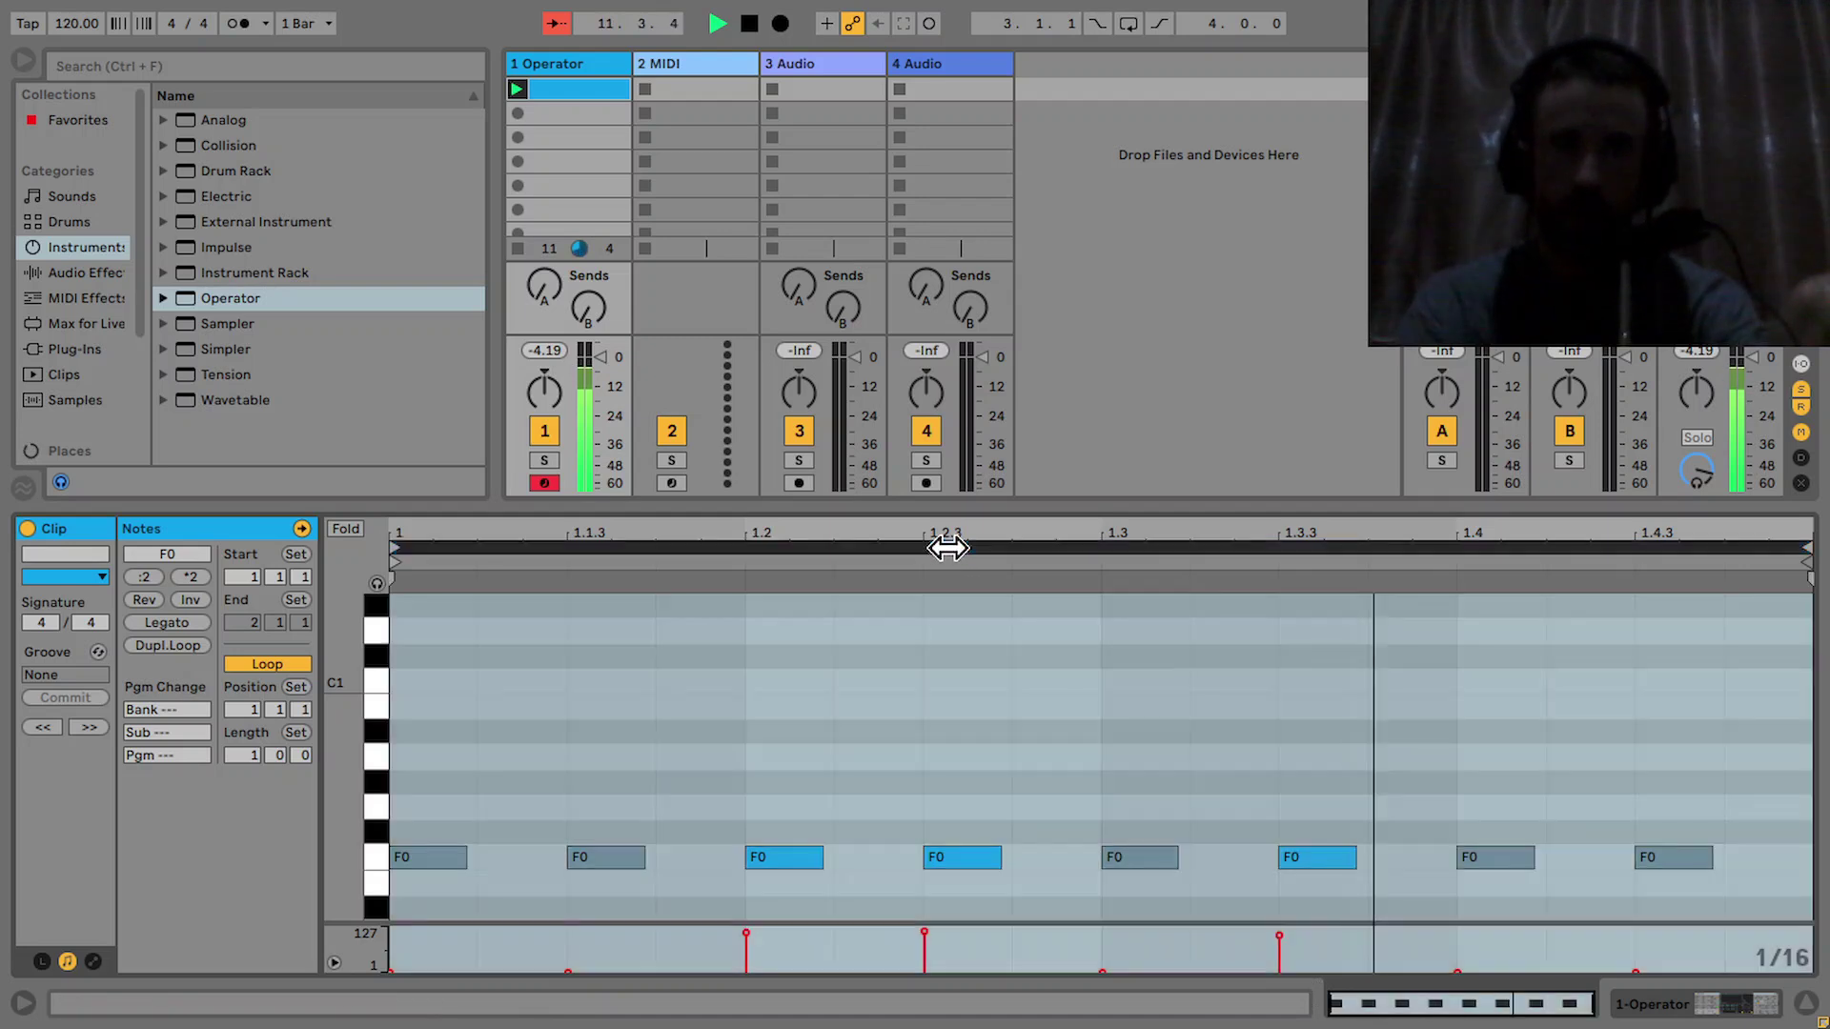
{"action": "key", "text": "ctrl+d"}
{"action": "key", "text": "space"}
{"action": "key", "text": "space"}
{"action": "key", "text": "space"}
Replace the F0 note at 2.1 with a velocity 101 copy and the one at 2.2.3 with a velocity 1 copy
{"action": "left_click", "coordinate": [1112, 986]}
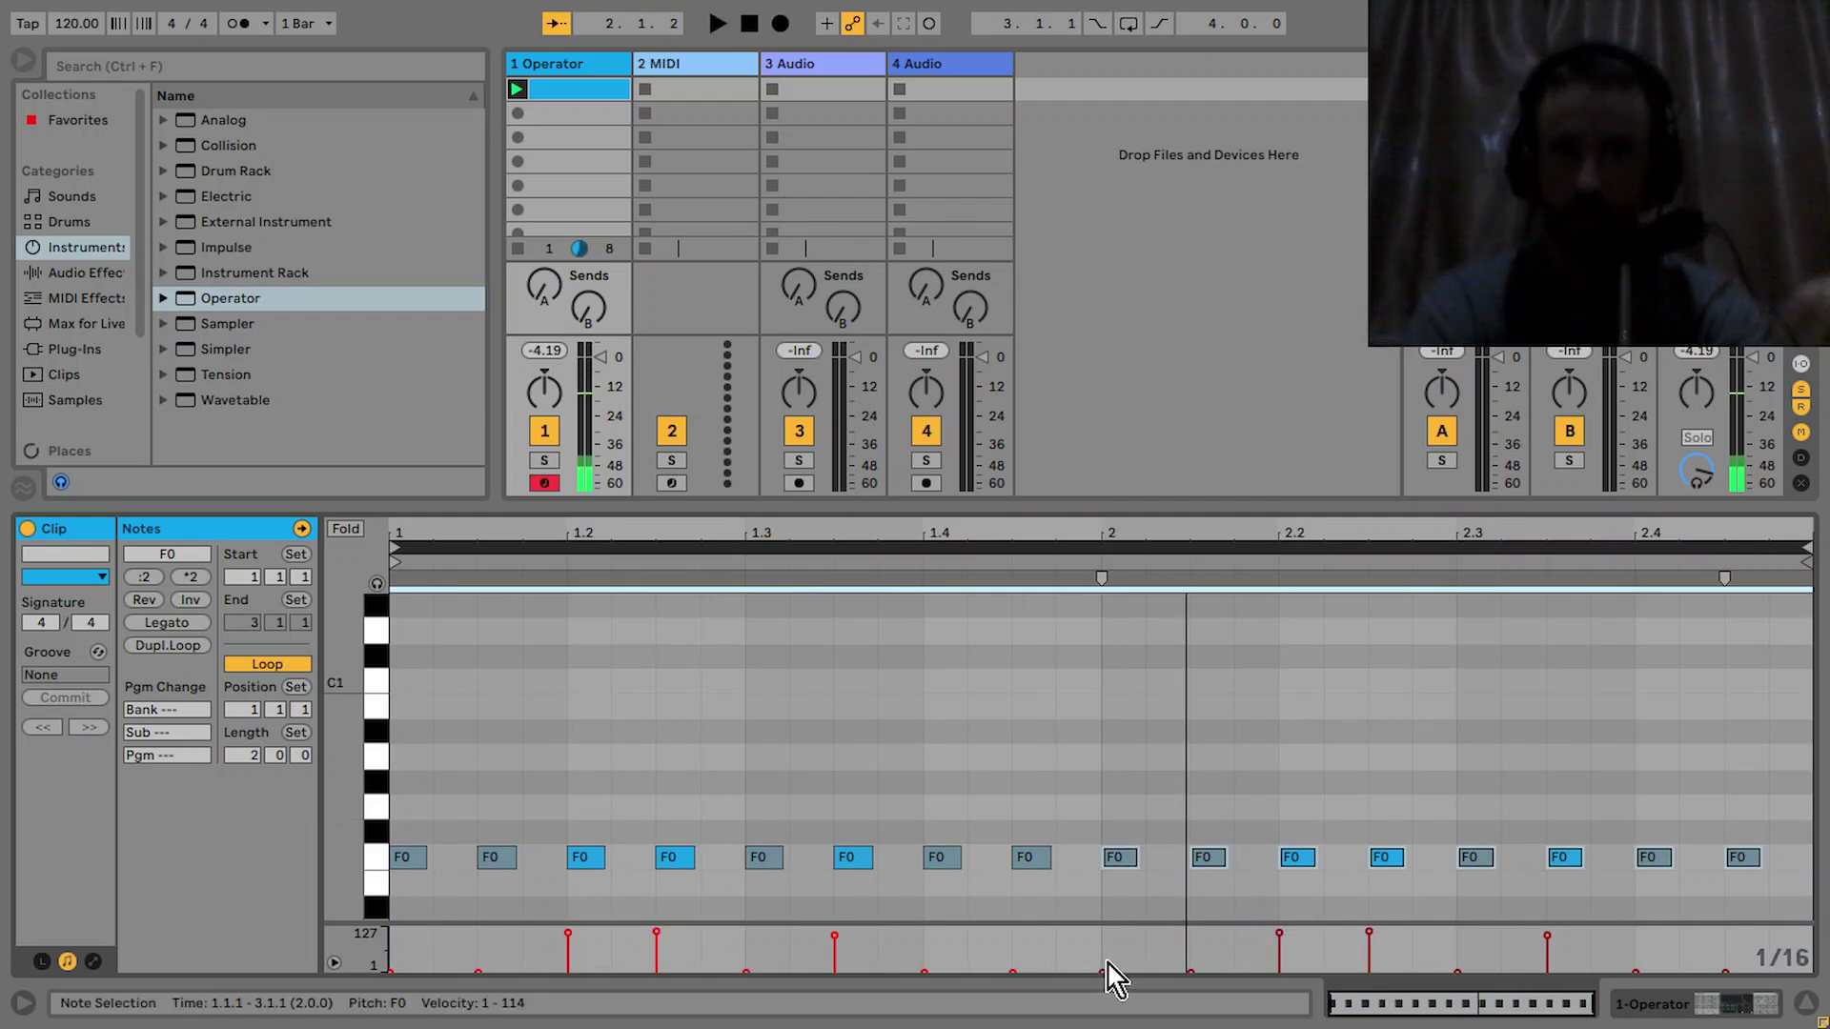
{"action": "left_click", "coordinate": [863, 857]}
{"action": "left_click", "coordinate": [943, 857]}
{"action": "left_click", "coordinate": [1116, 854]}
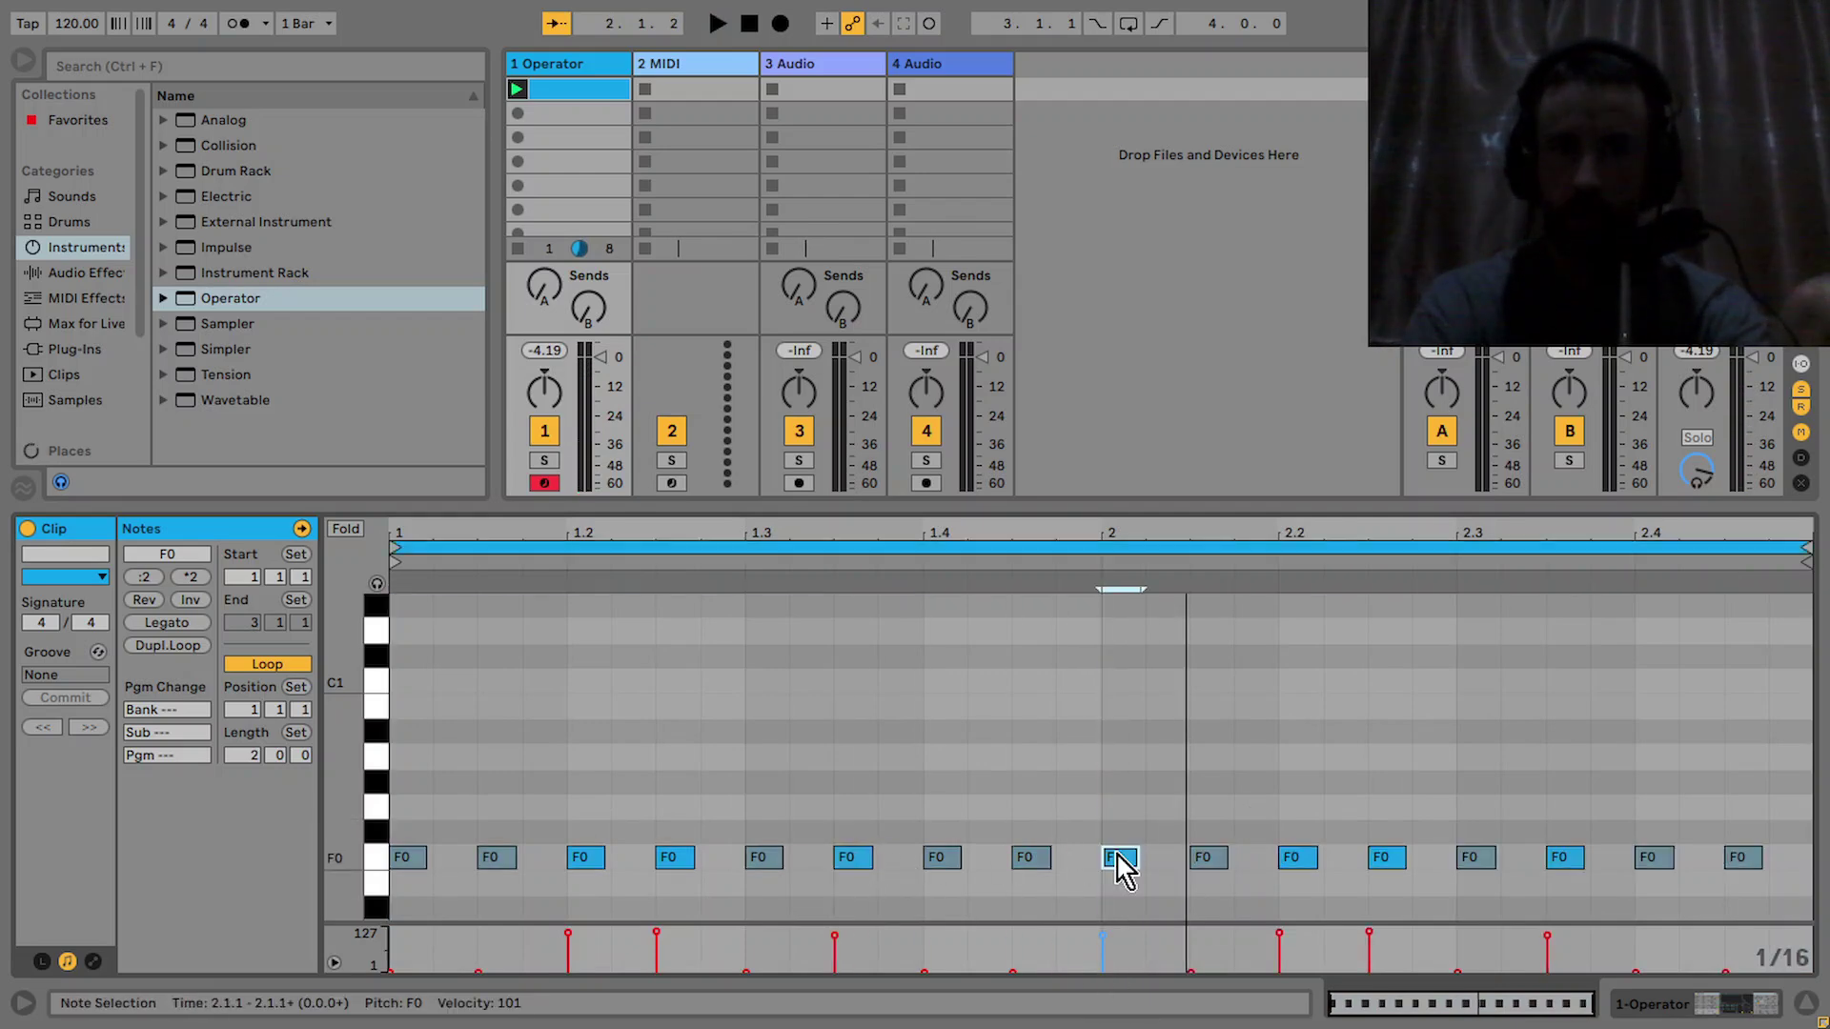
{"action": "key", "text": "space"}
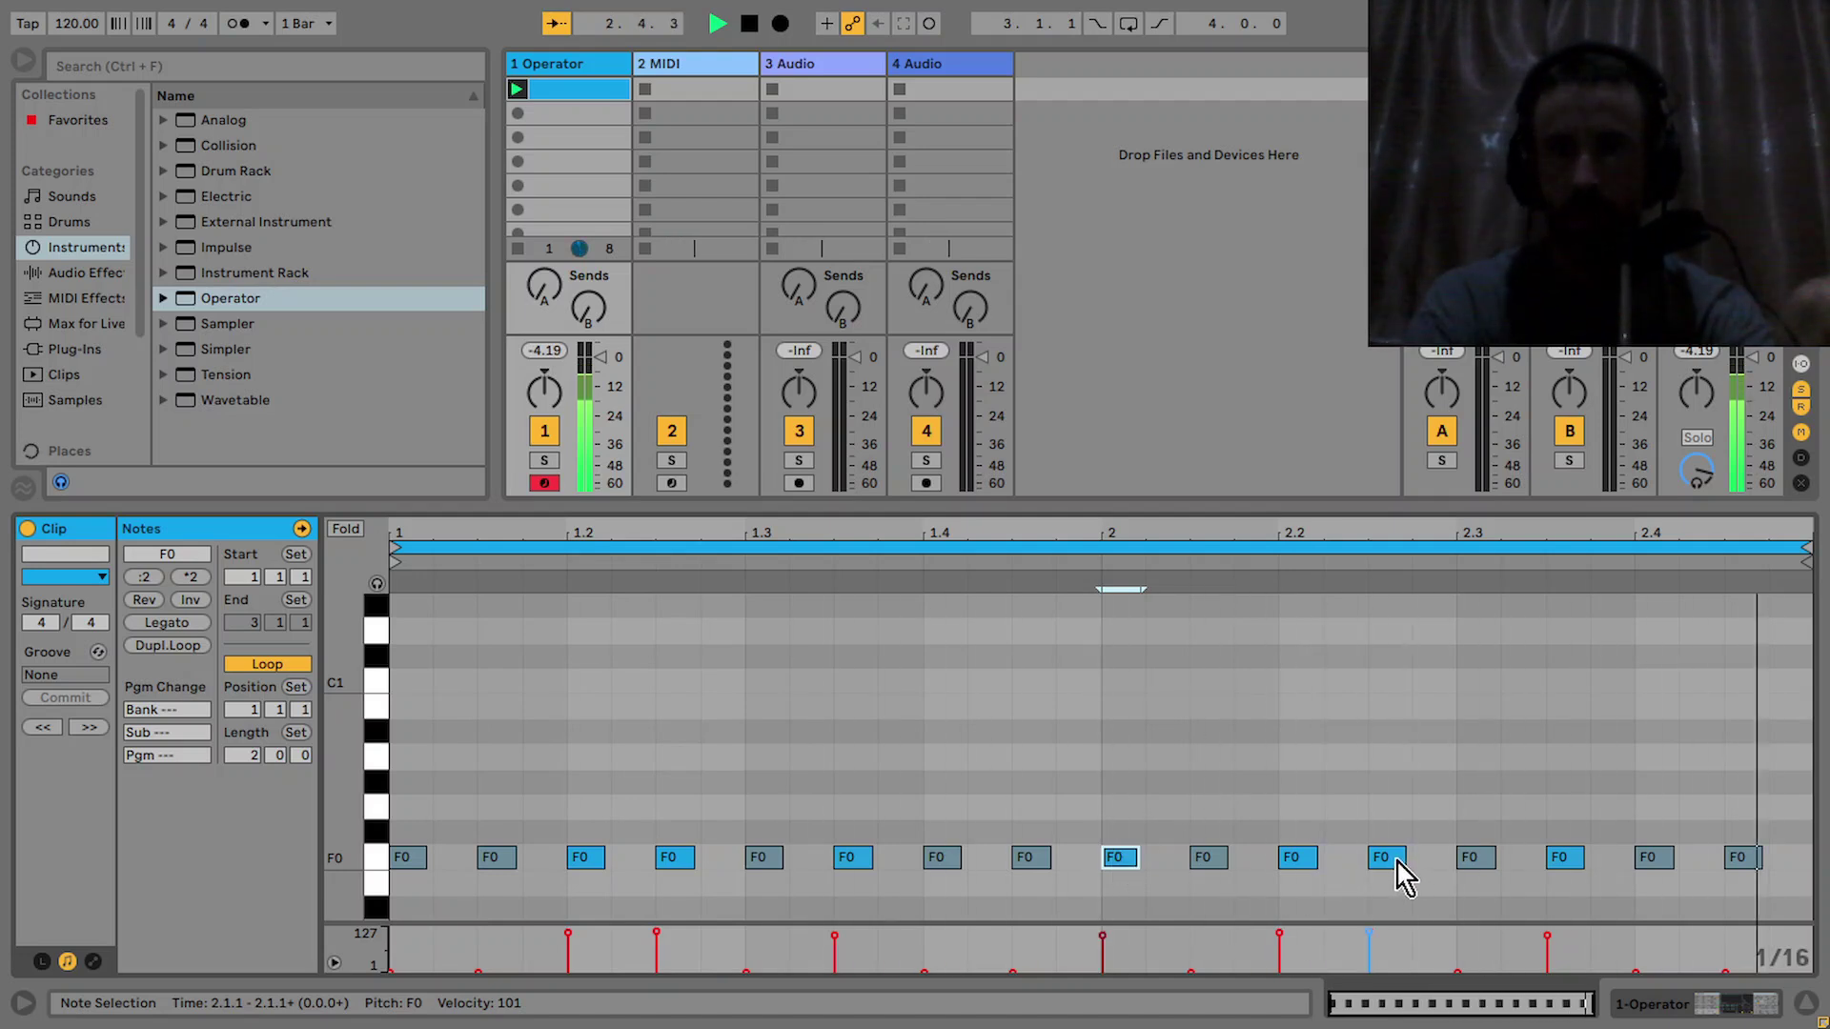
{"action": "left_click", "coordinate": [1211, 856]}
{"action": "left_click_drag", "start_coordinate": [1210, 857], "coordinate": [1384, 859]}
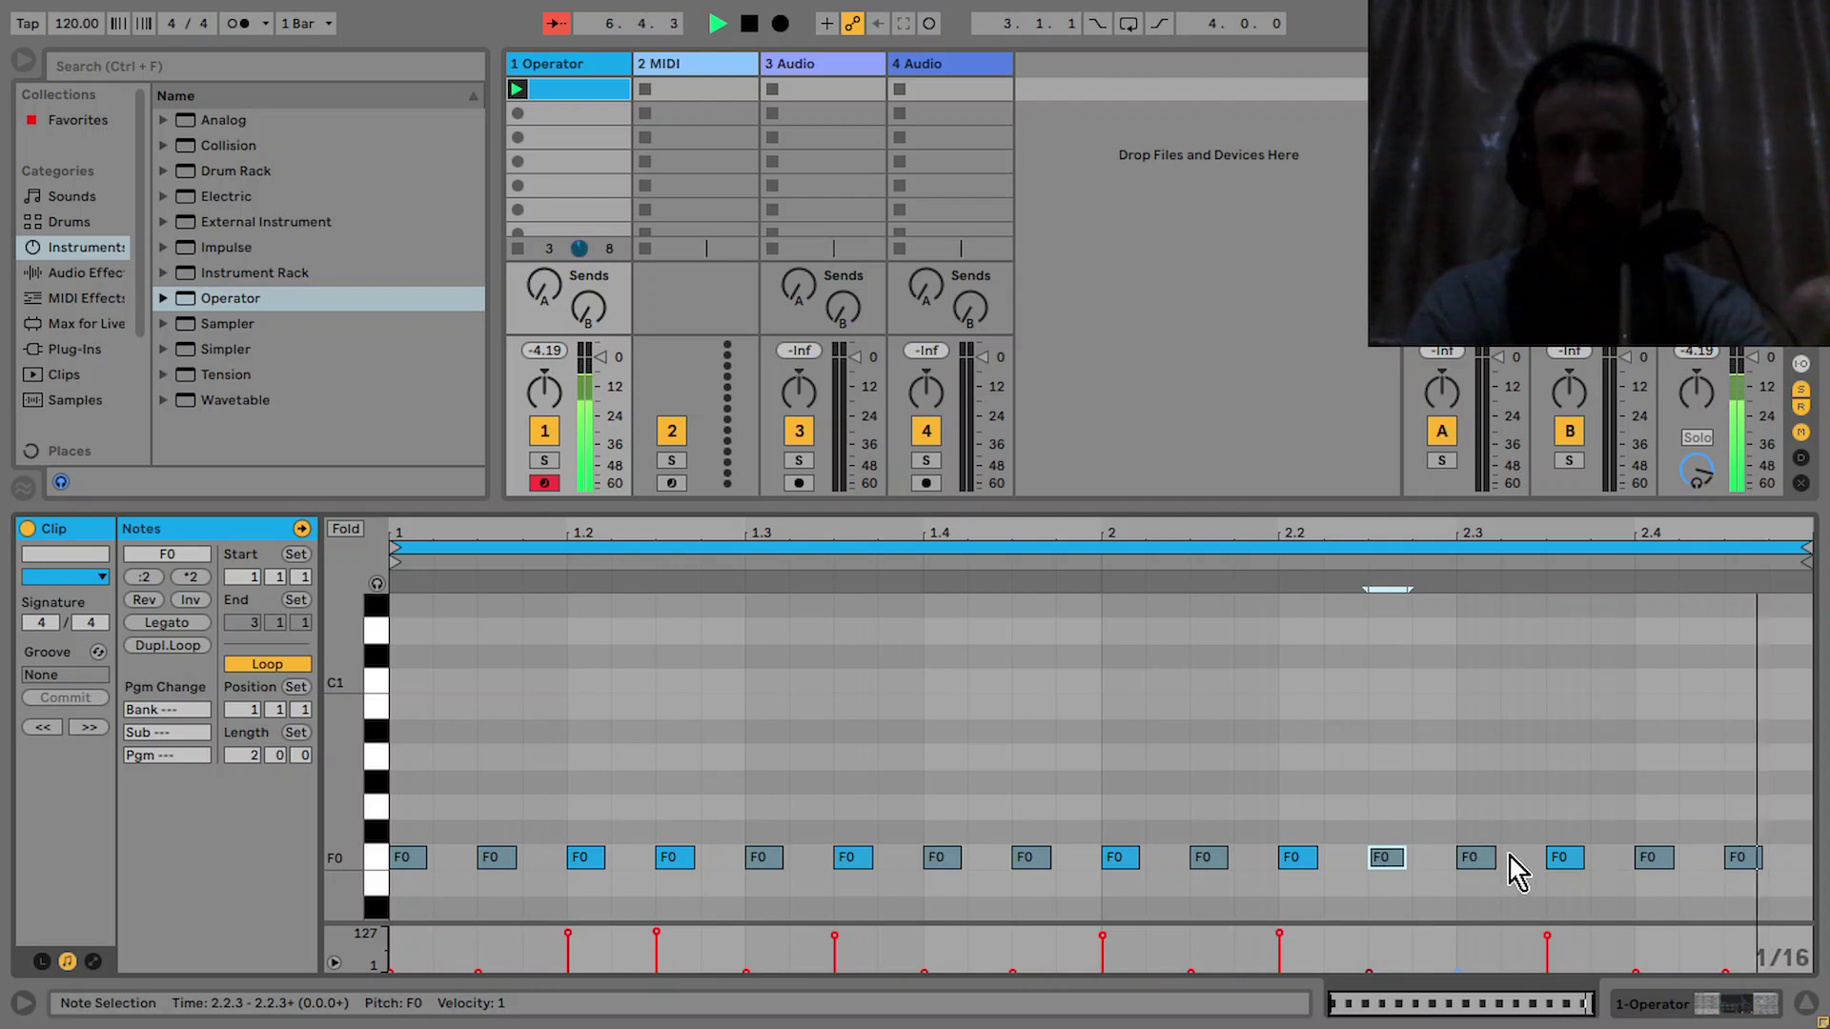
Move the accented F0 note from 2.3.3 to 2.4.3 and fill the gap with a velocity 1 F0 note
{"action": "left_click_drag", "start_coordinate": [1565, 866], "coordinate": [1733, 869]}
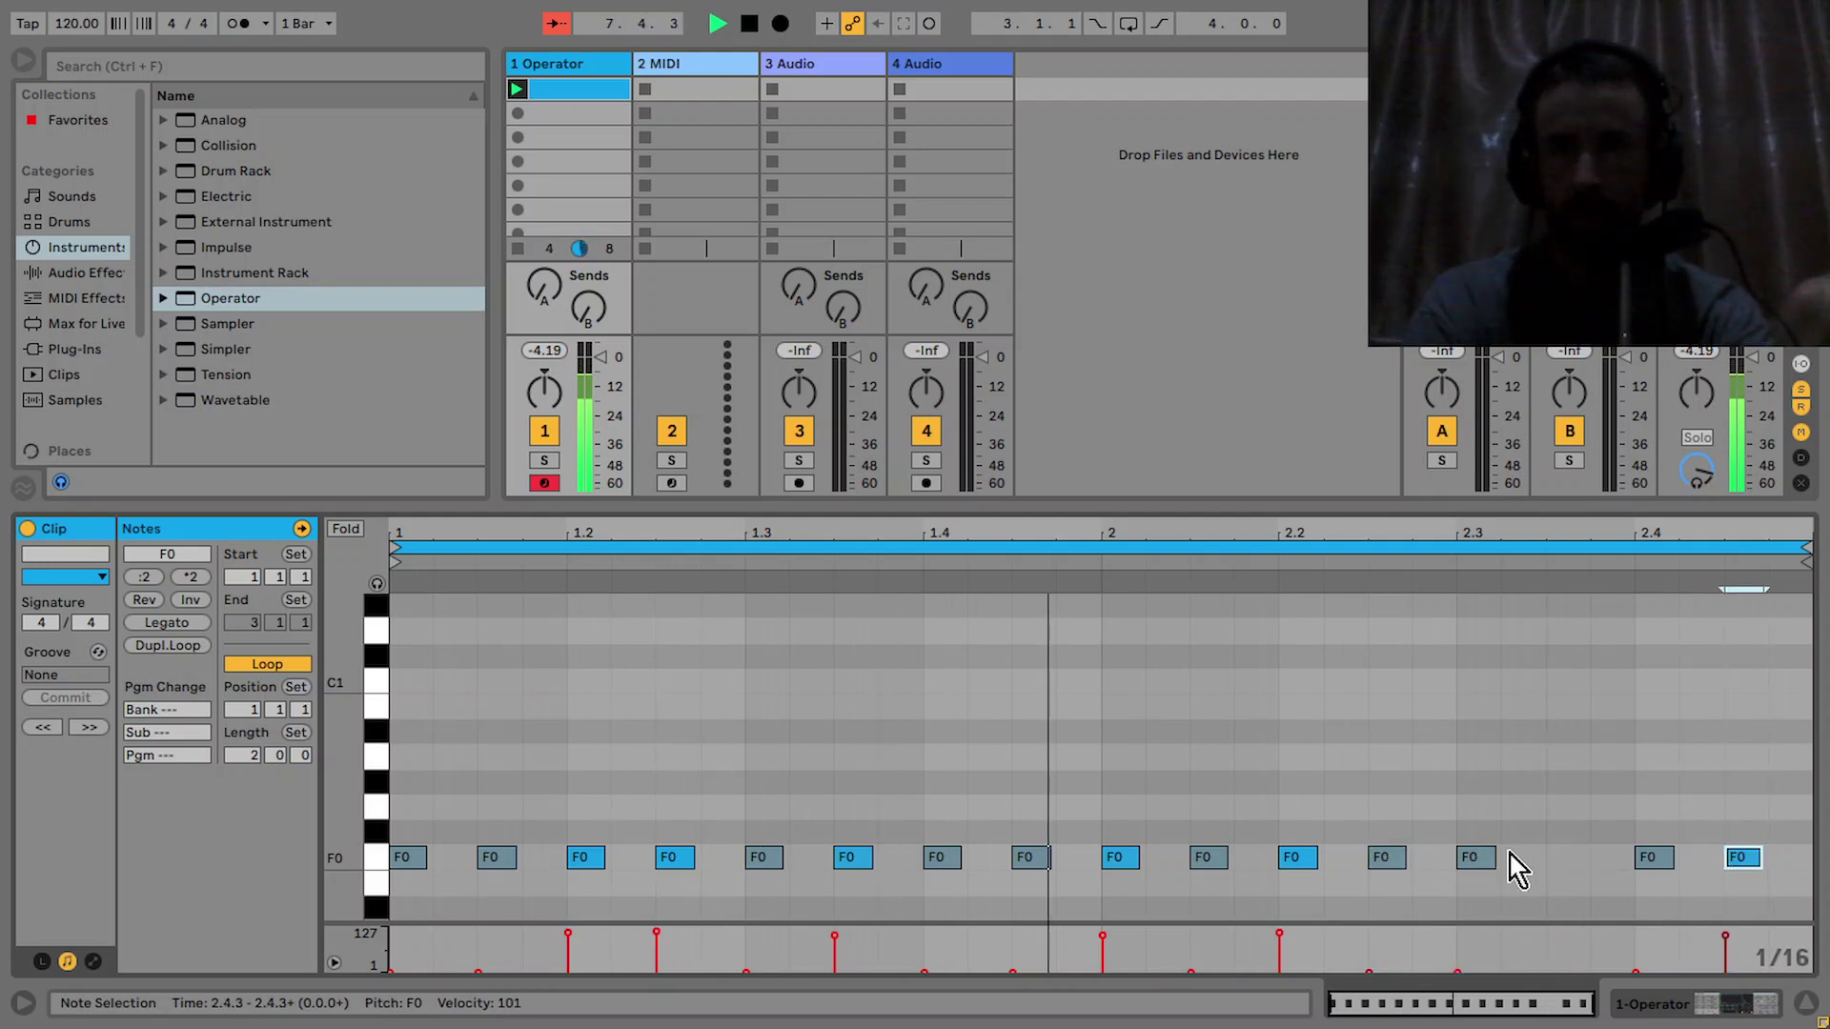
{"action": "left_click", "coordinate": [1482, 865]}
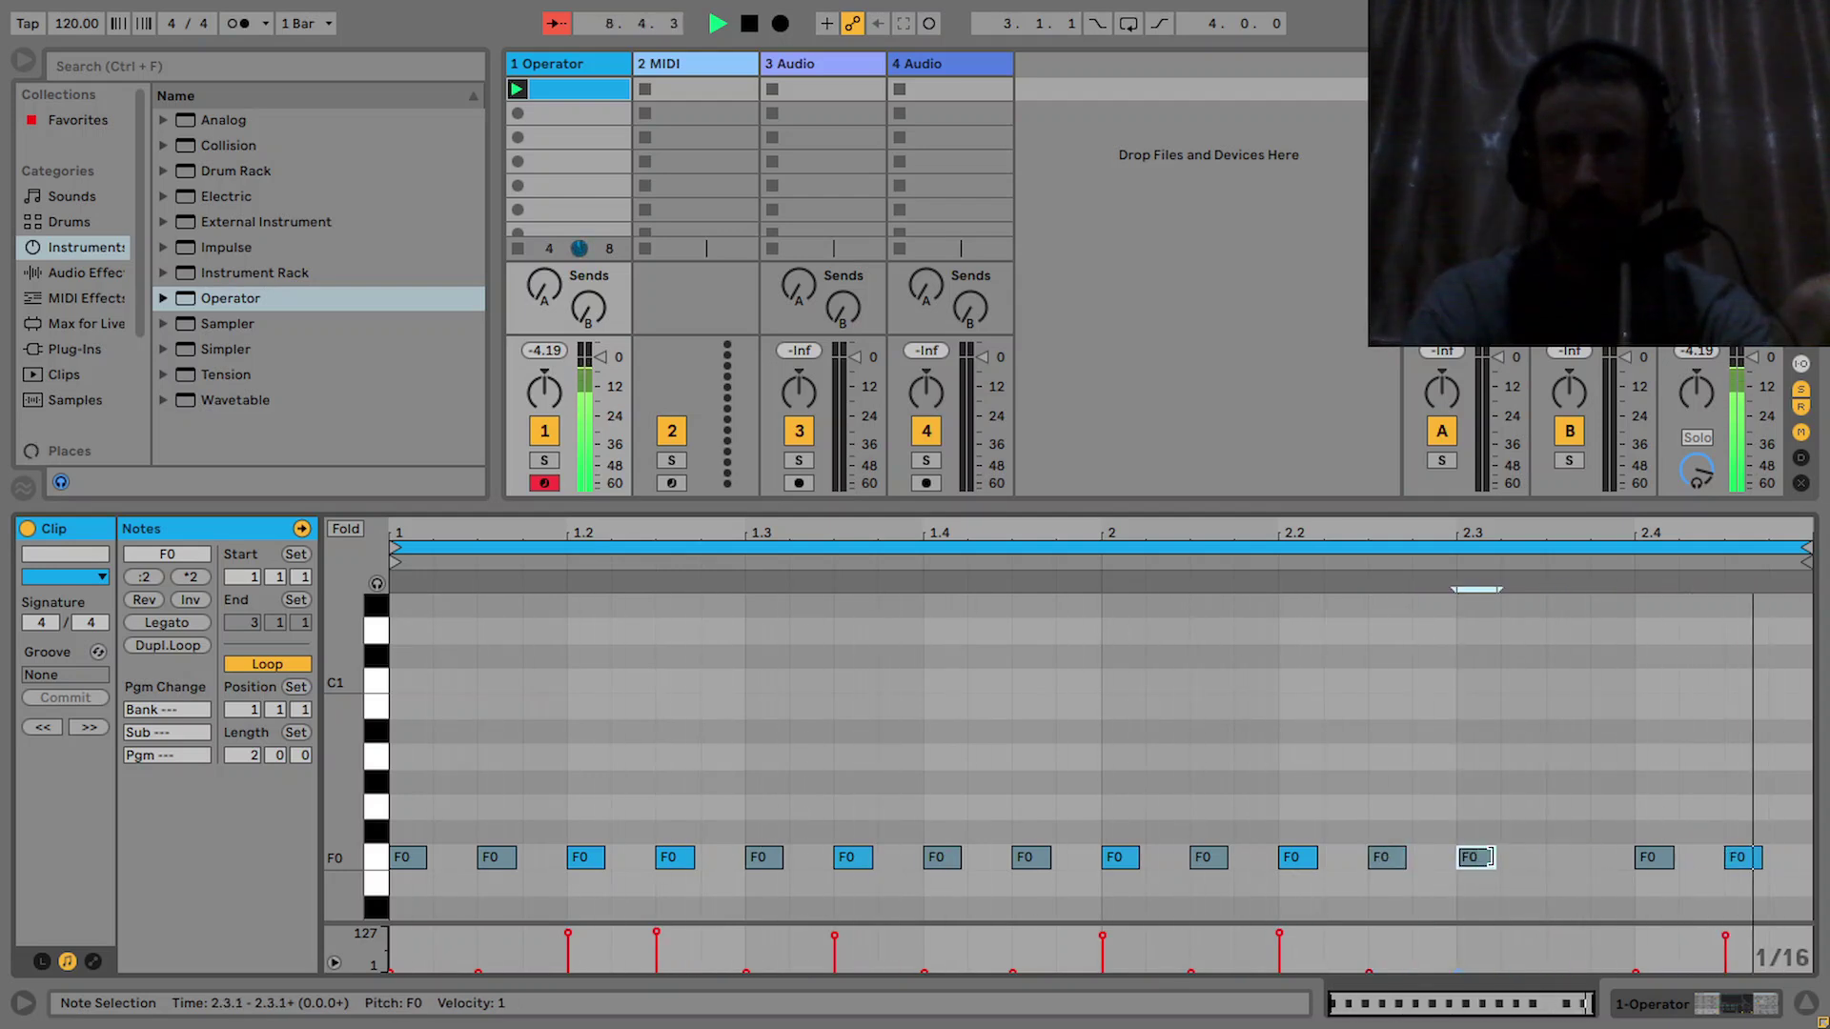
{"action": "double_click", "coordinate": [1564, 862]}
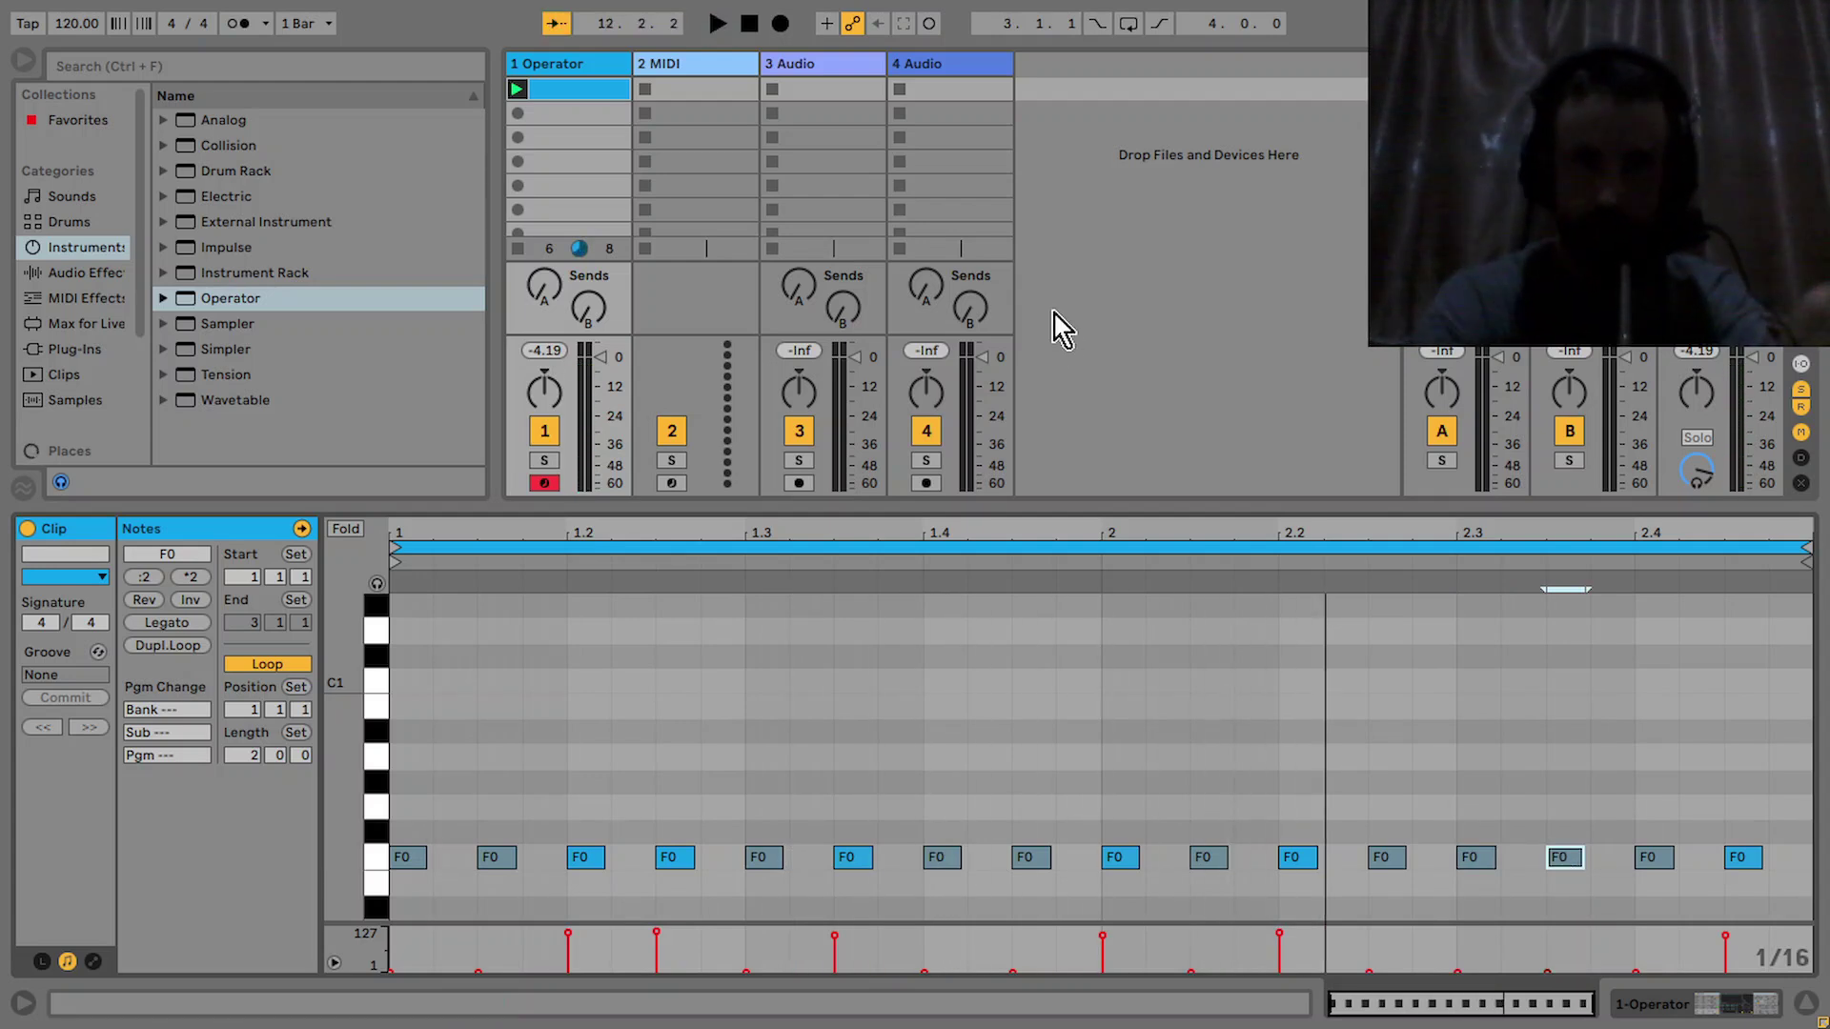
Raise the F0 note at 1.4 by an octave to F1 and audition the loop
{"action": "left_click", "coordinate": [941, 856]}
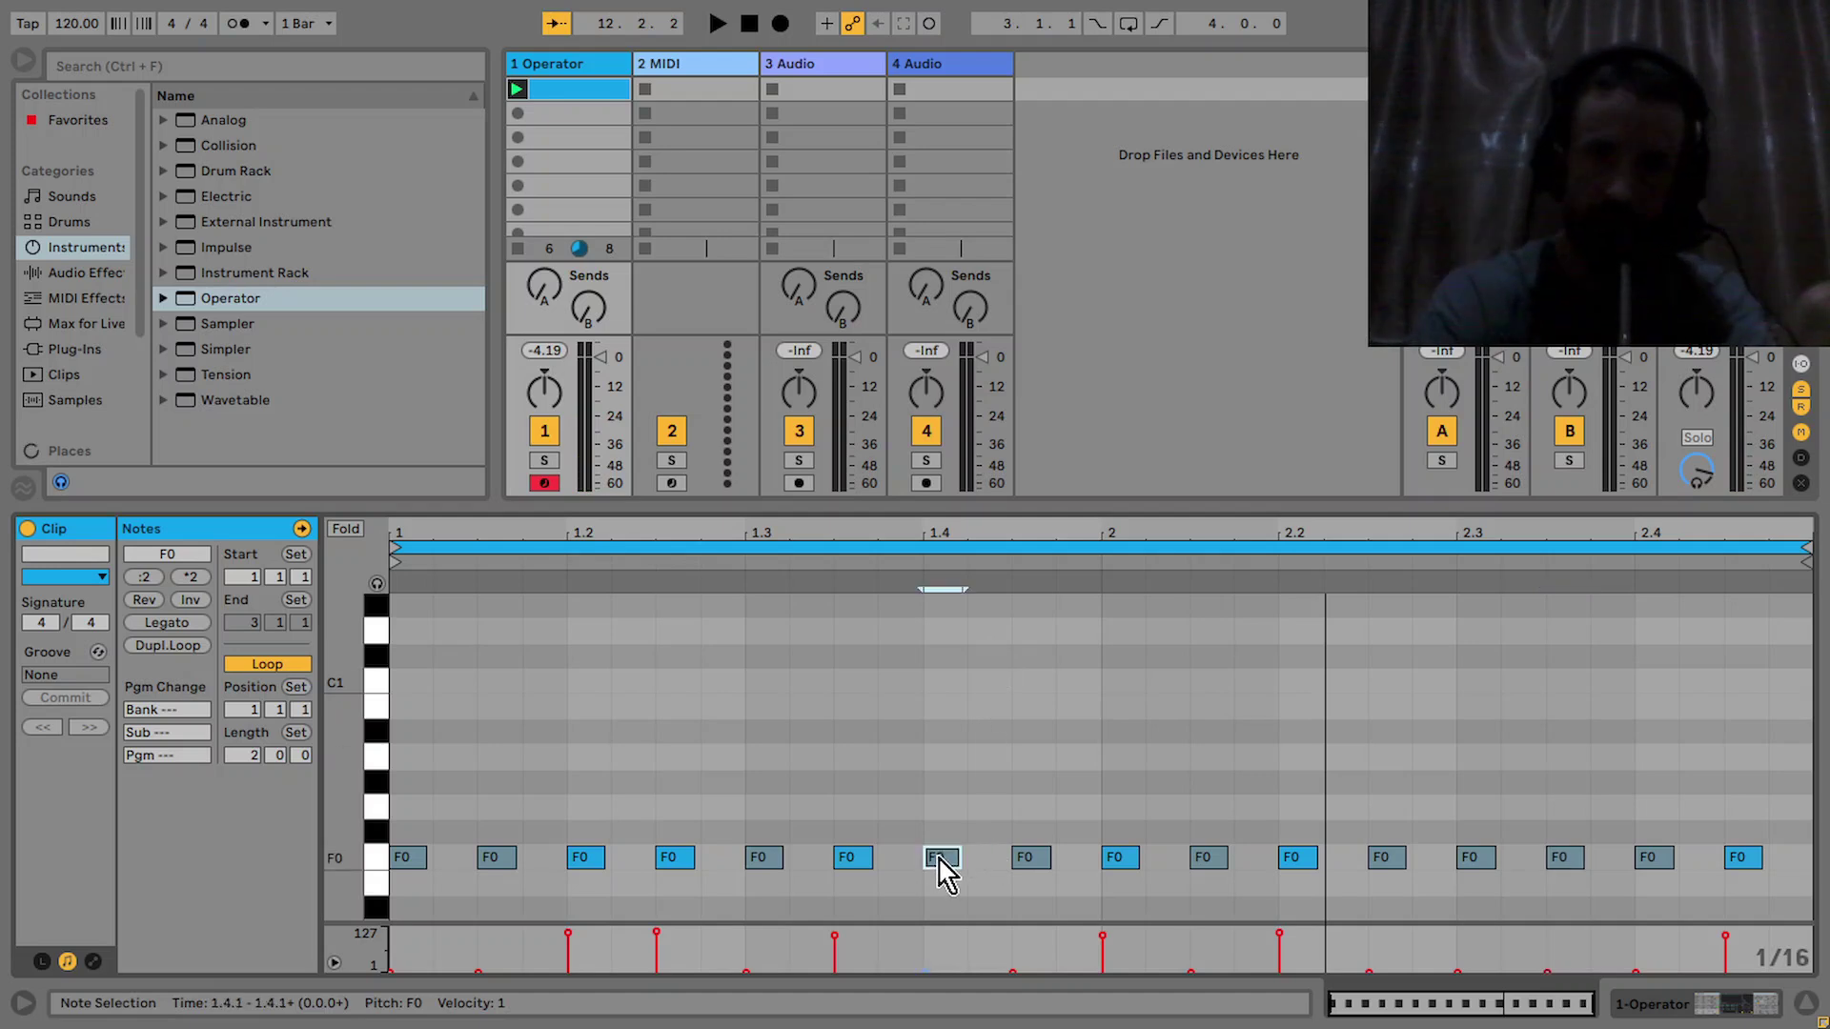
{"action": "key", "text": "shift+Up"}
{"action": "key", "text": "space"}
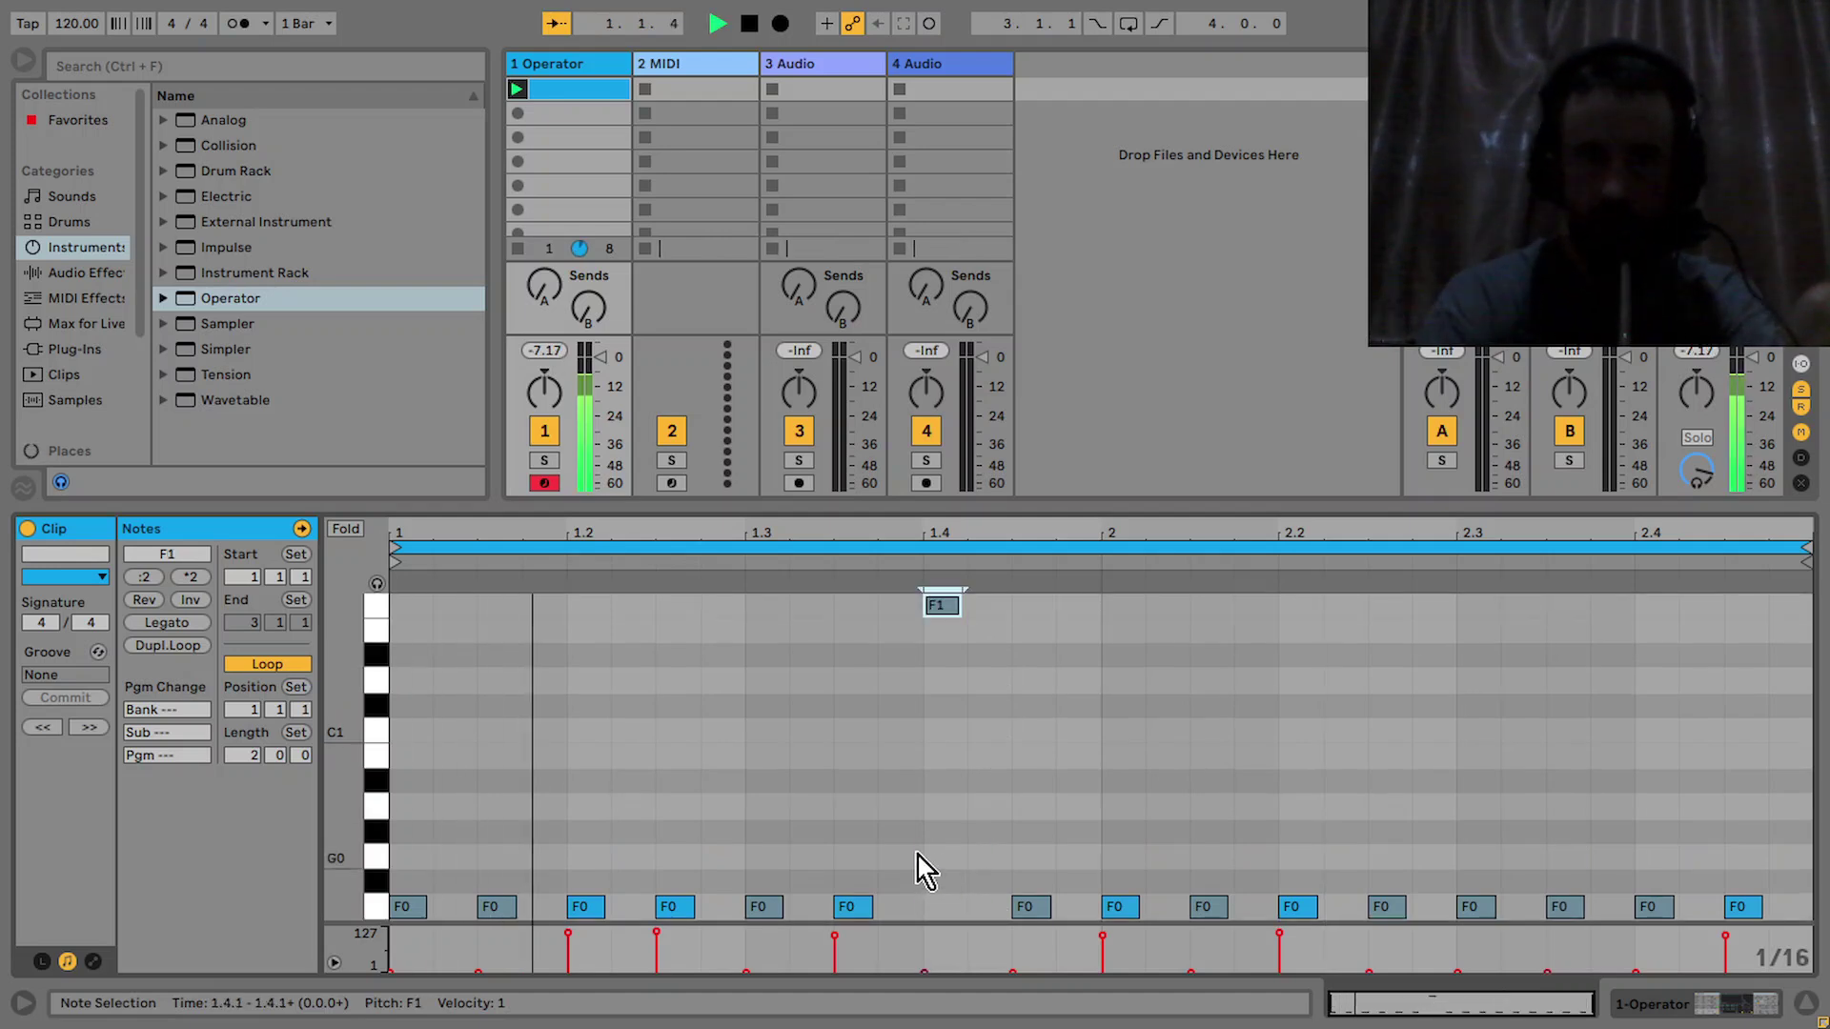
{"action": "left_click_drag", "start_coordinate": [376, 734], "coordinate": [359, 734]}
{"action": "key", "text": "space"}
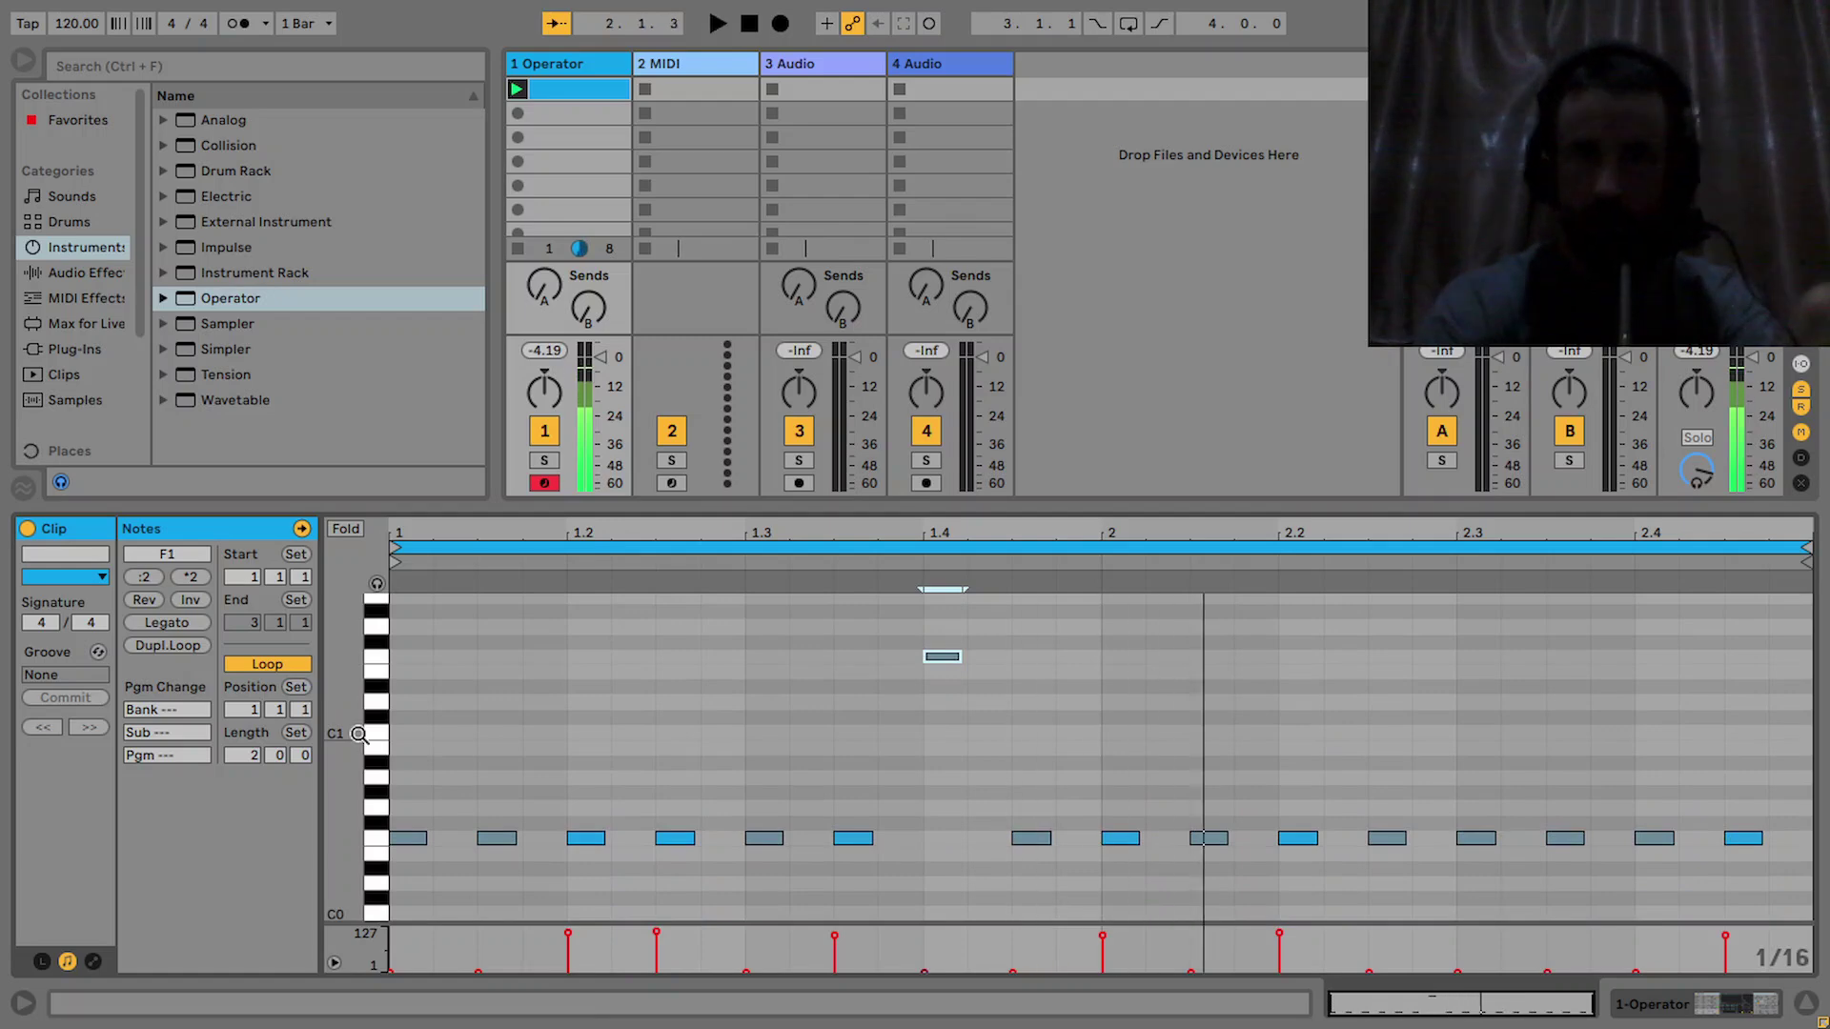
Raise the F0 note at 1.4.3 to D#1 and play the loop
{"action": "left_click", "coordinate": [1032, 837]}
{"action": "key", "text": "Up"}
{"action": "key", "text": "Up"}
{"action": "key", "text": "Up"}
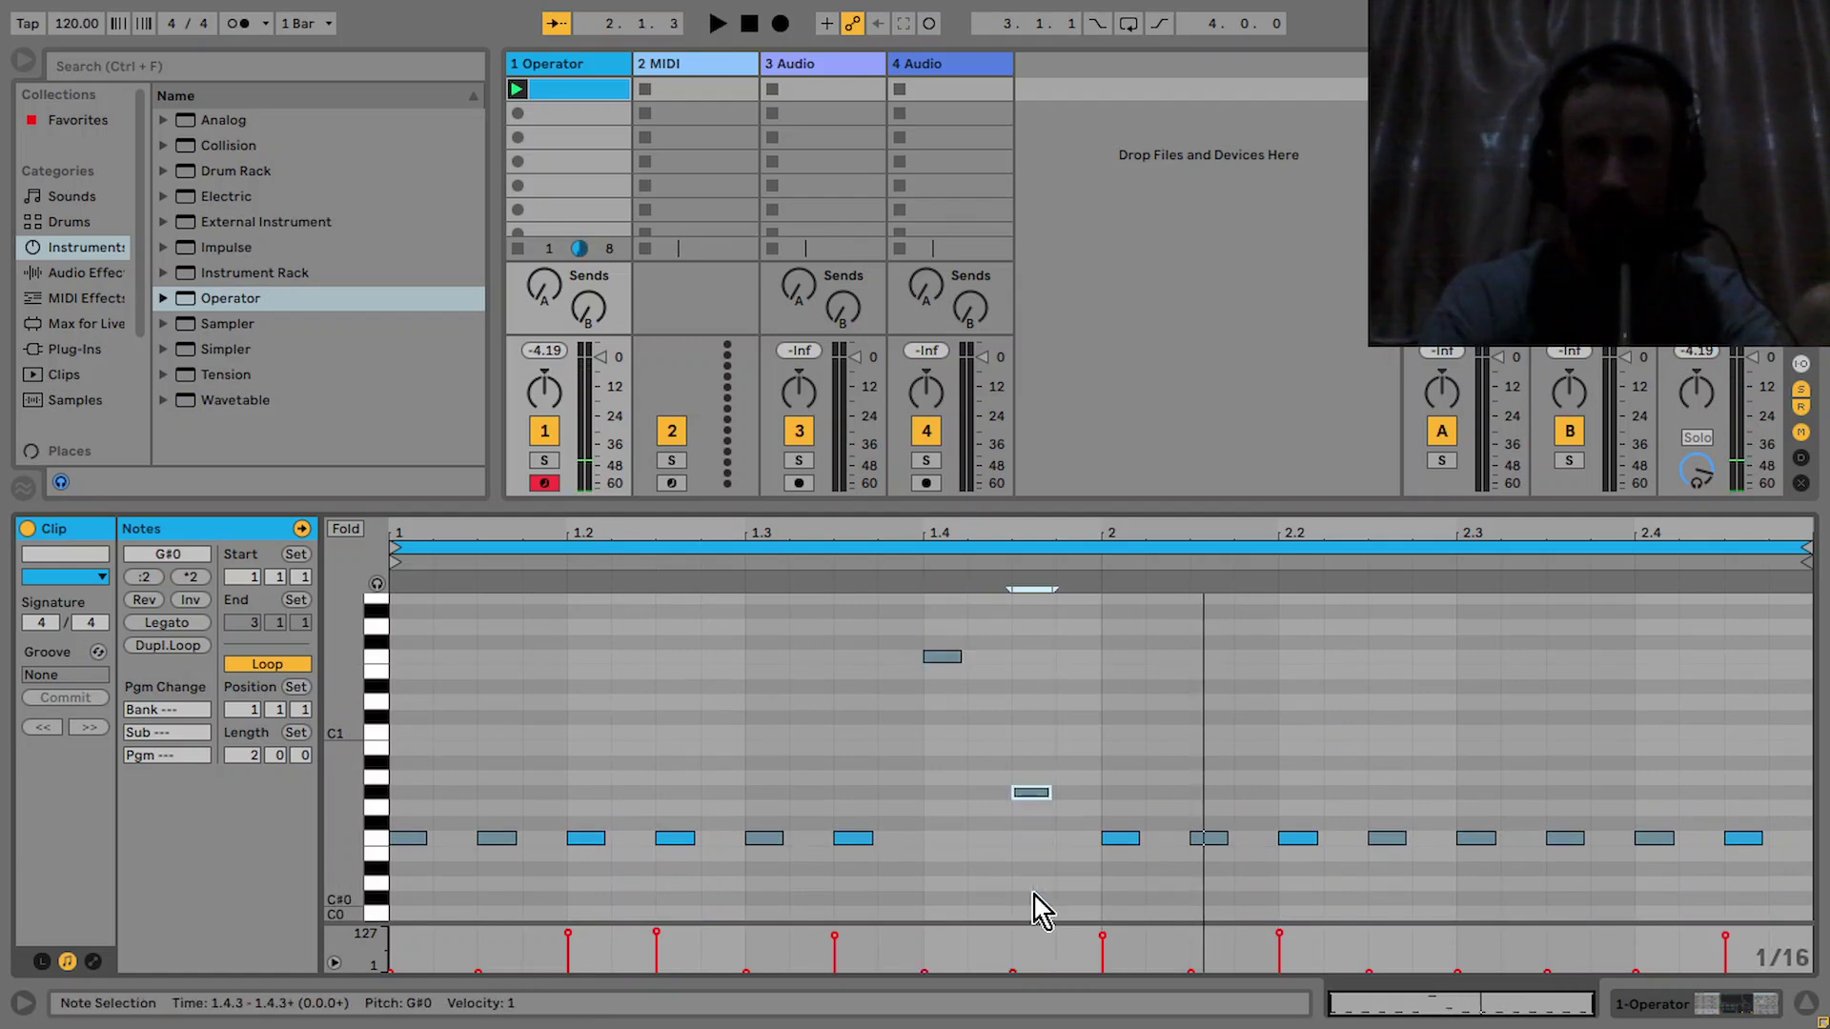
{"action": "key", "text": "space"}
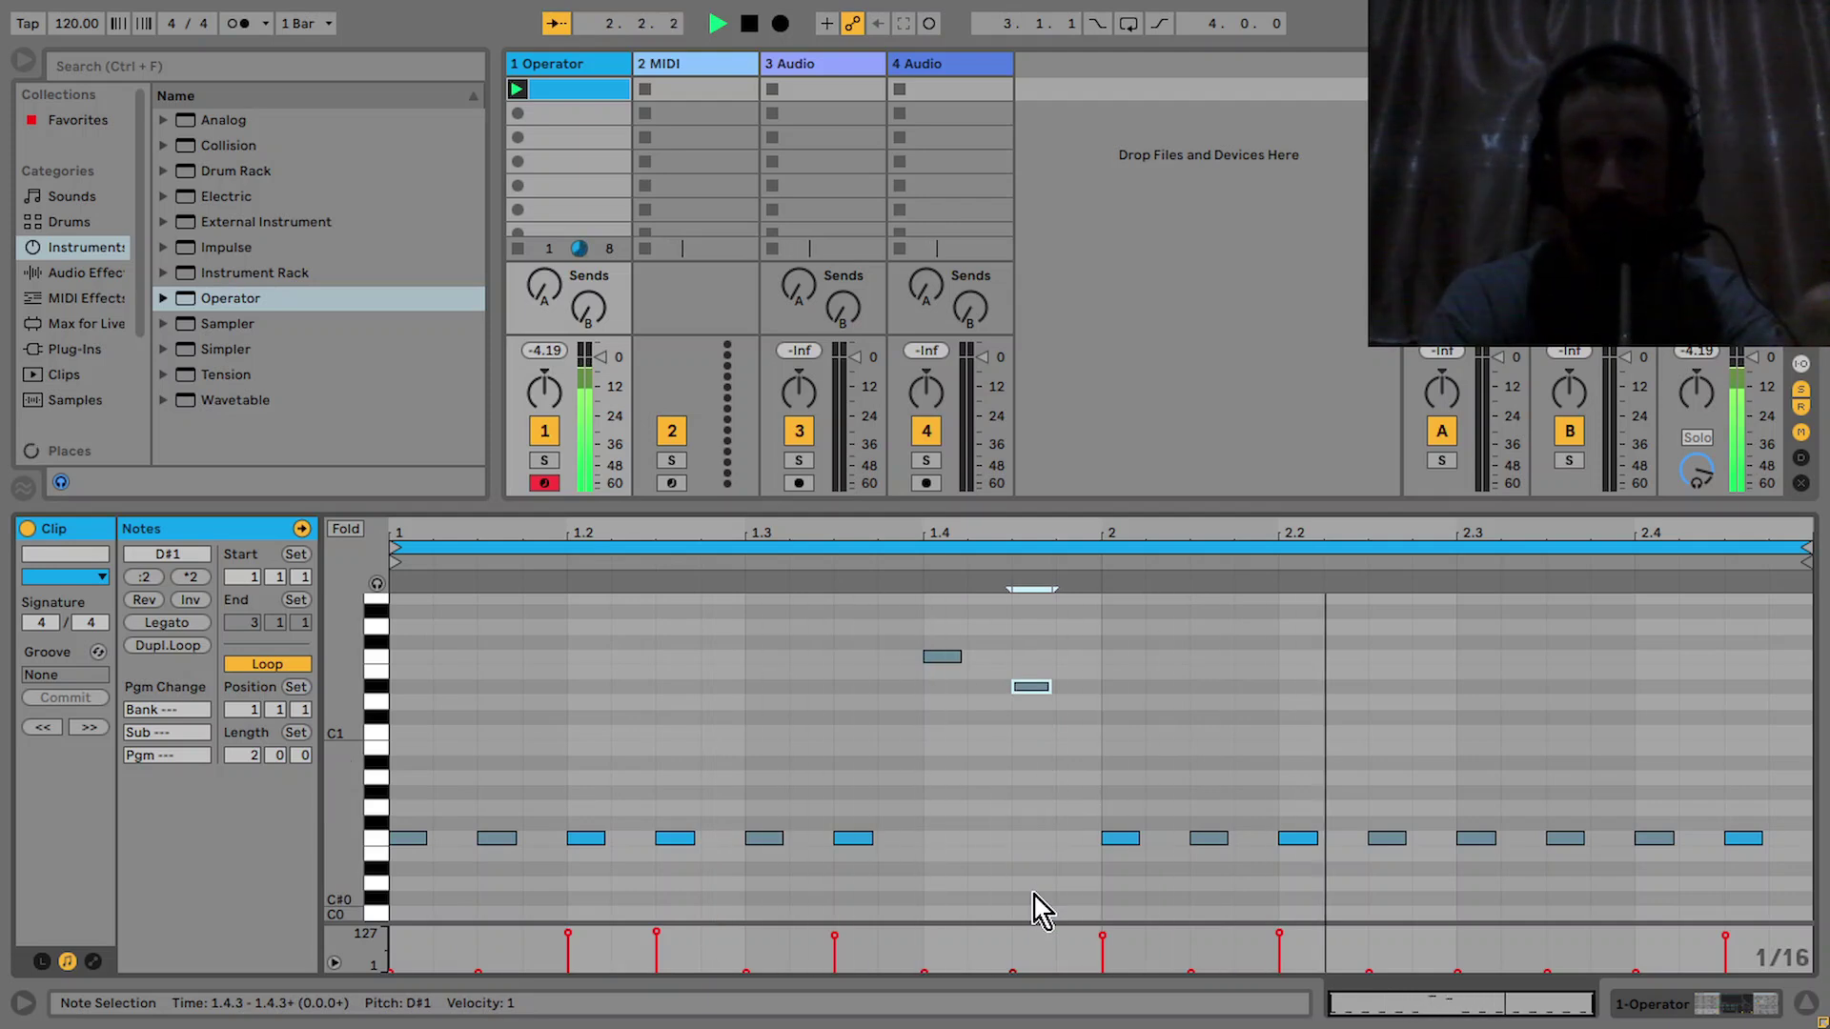
Transpose the six F0 notes from 2.2 through 2.4.3 up to G#0, auditioning the loop along the way
{"action": "left_click_drag", "start_coordinate": [1264, 911], "coordinate": [1728, 747]}
{"action": "key", "text": "Up"}
{"action": "key", "text": "Up"}
{"action": "key", "text": "Up"}
{"action": "key", "text": "Up"}
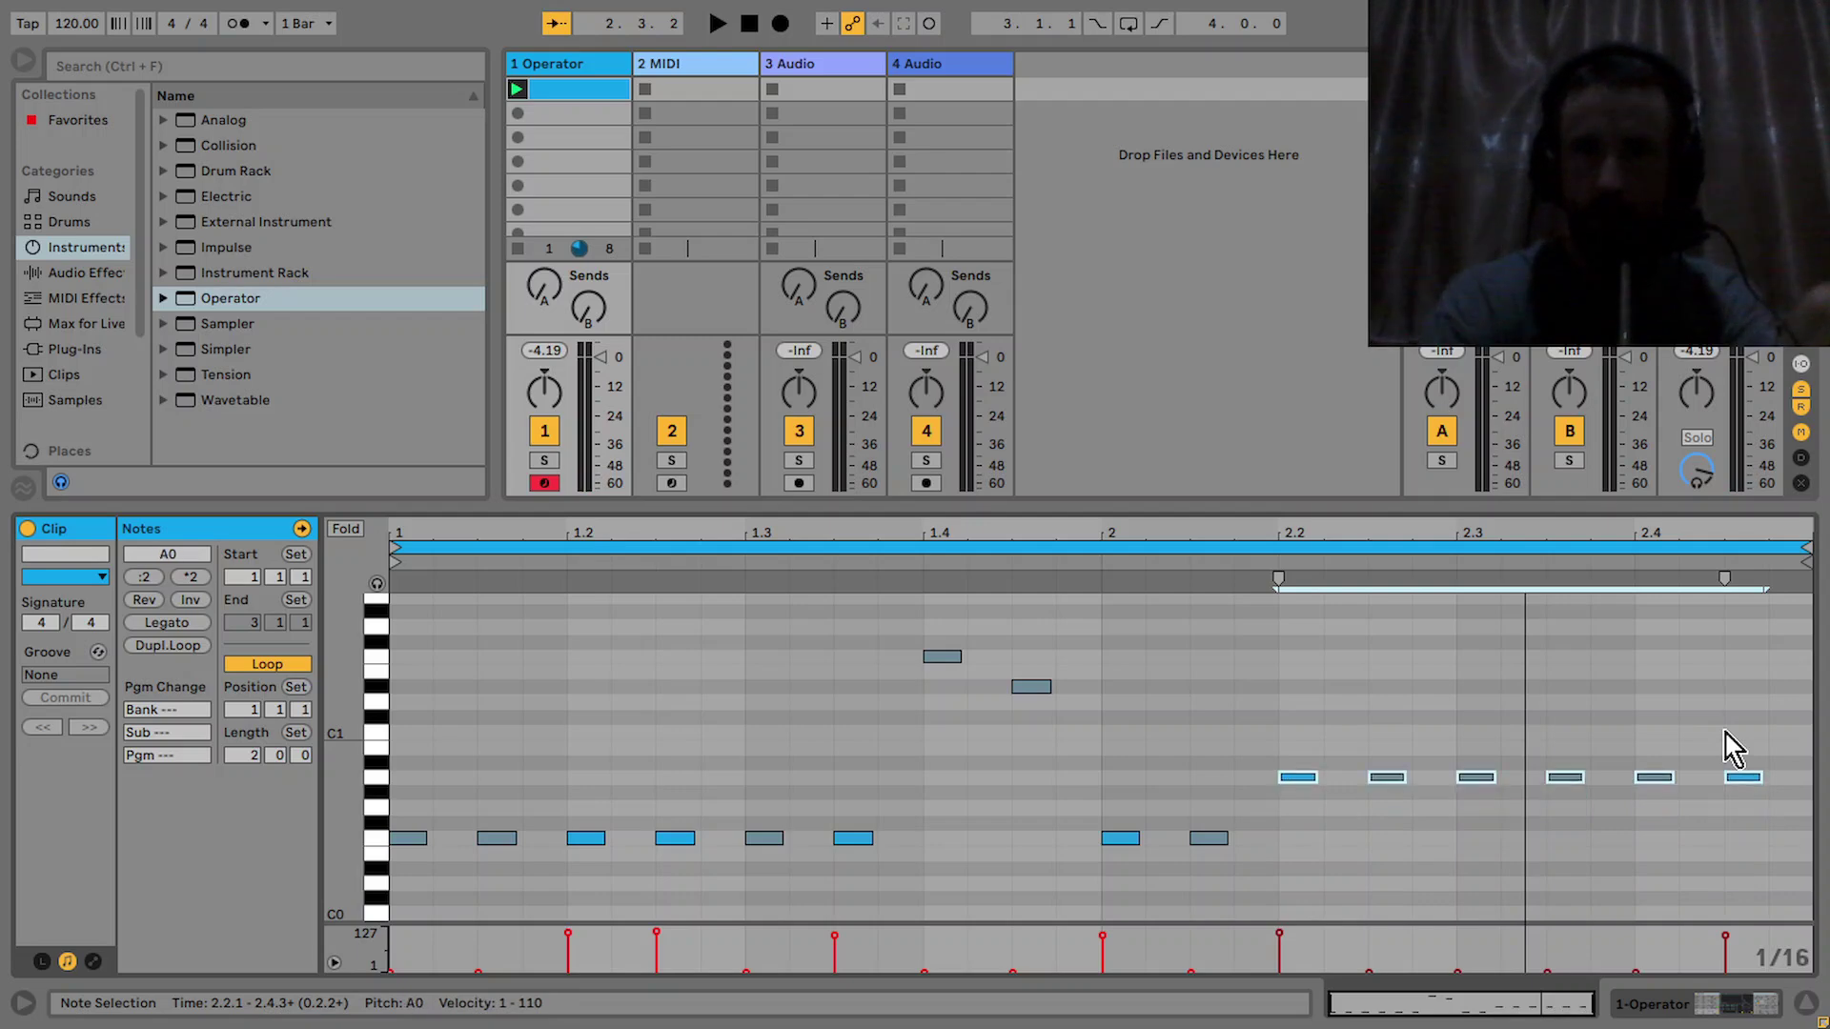
{"action": "key", "text": "space"}
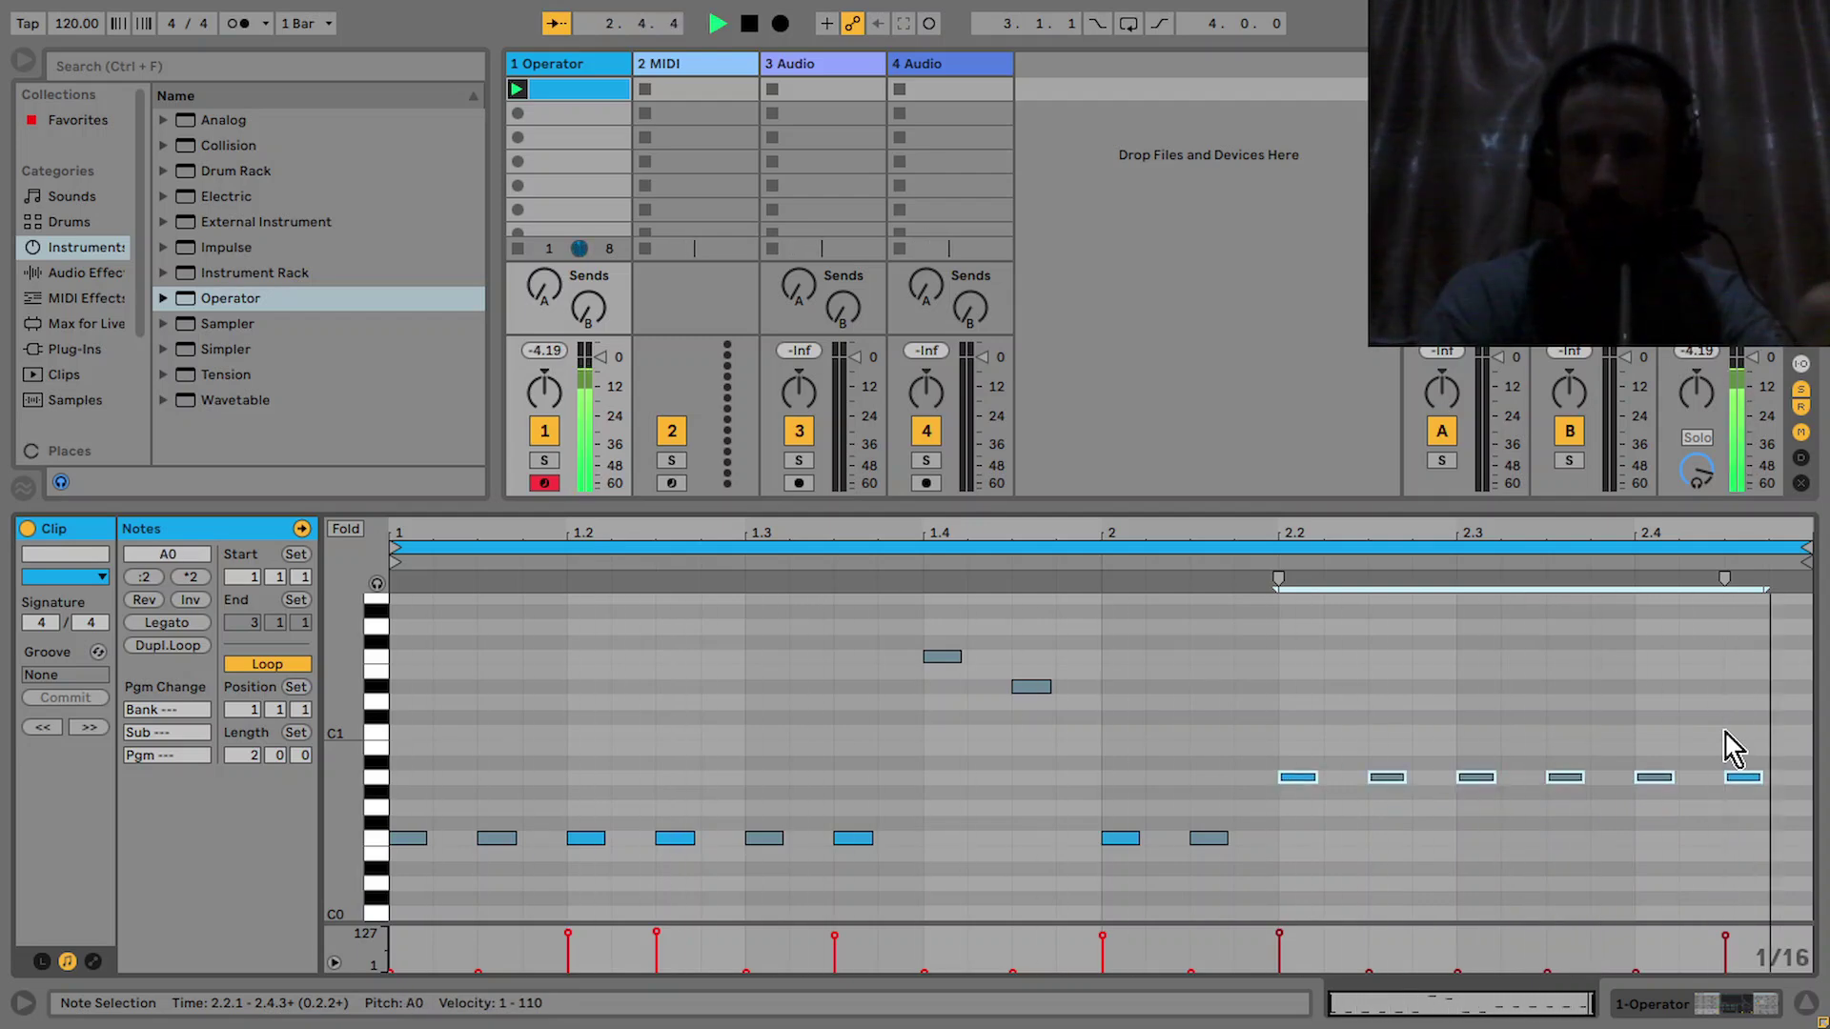
{"action": "key", "text": "Down"}
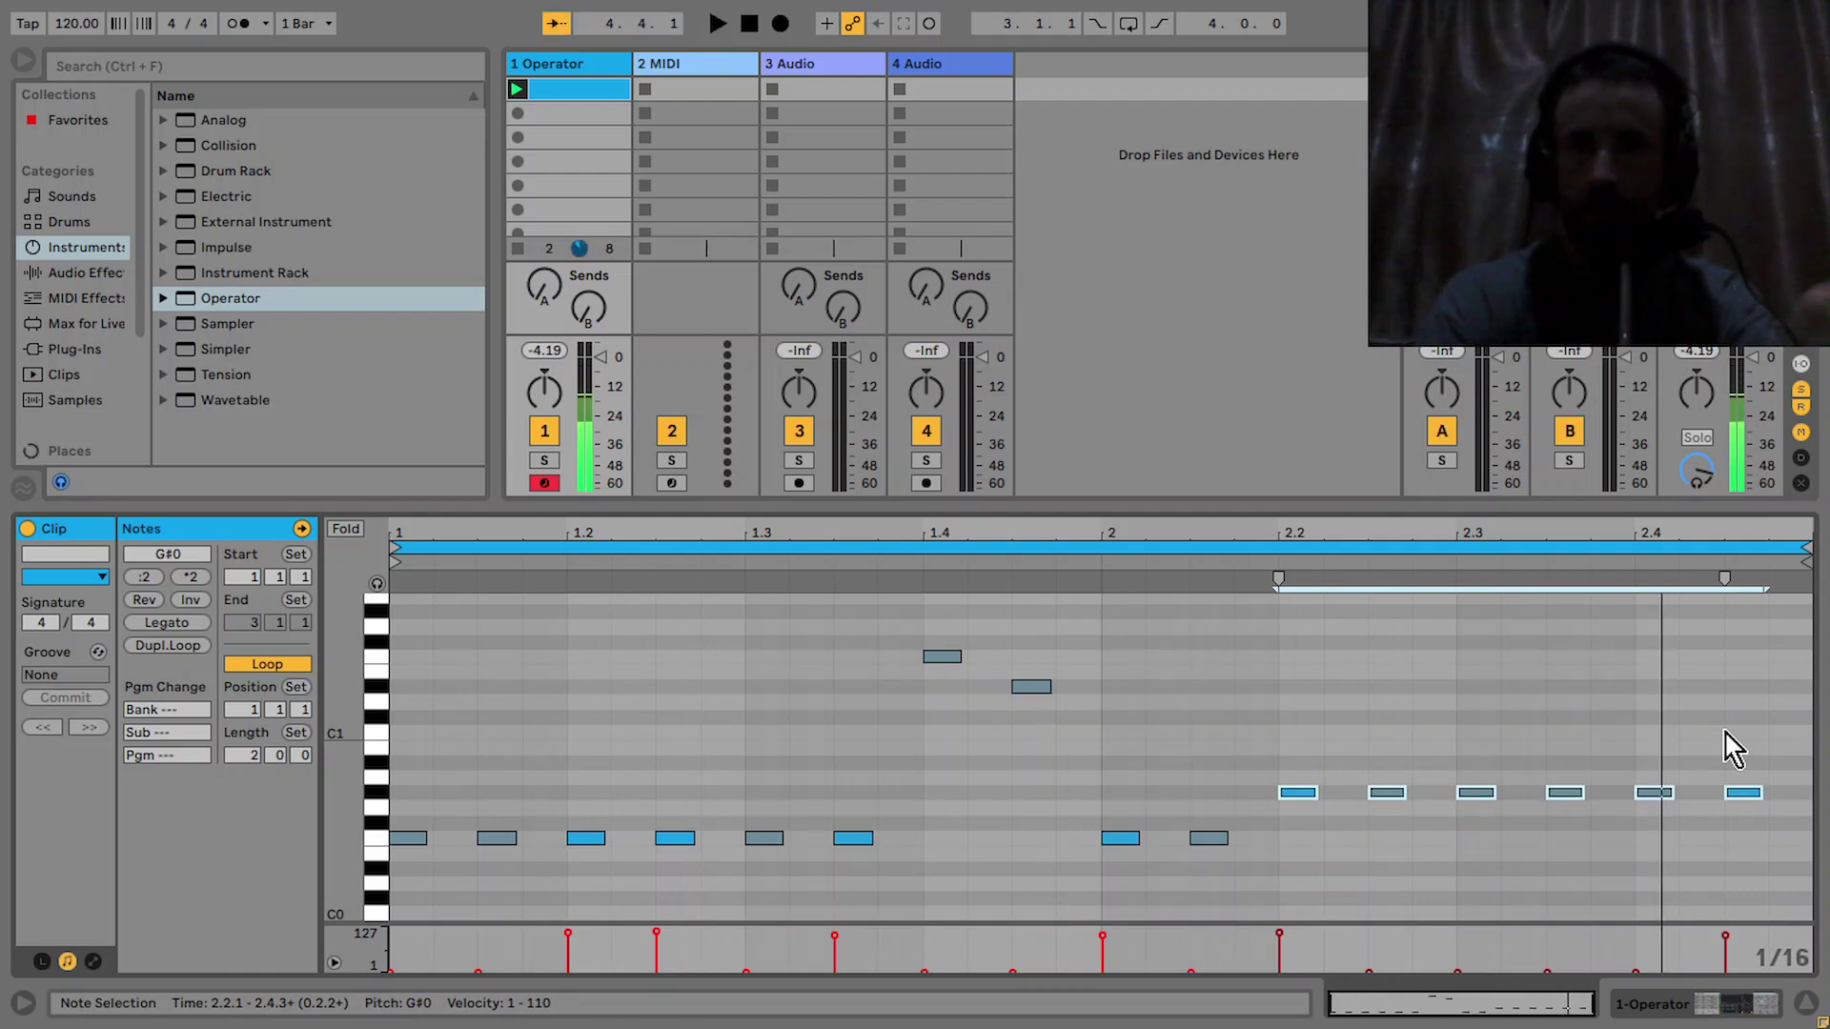
Raise the last three G#0 notes, from 2.3.3 through 2.4.3, to C#1
{"action": "left_click_drag", "start_coordinate": [1553, 848], "coordinate": [1781, 776]}
{"action": "key", "text": "Up"}
{"action": "key", "text": "Up"}
{"action": "key", "text": "Up"}
{"action": "key", "text": "Up"}
{"action": "key", "text": "Up"}
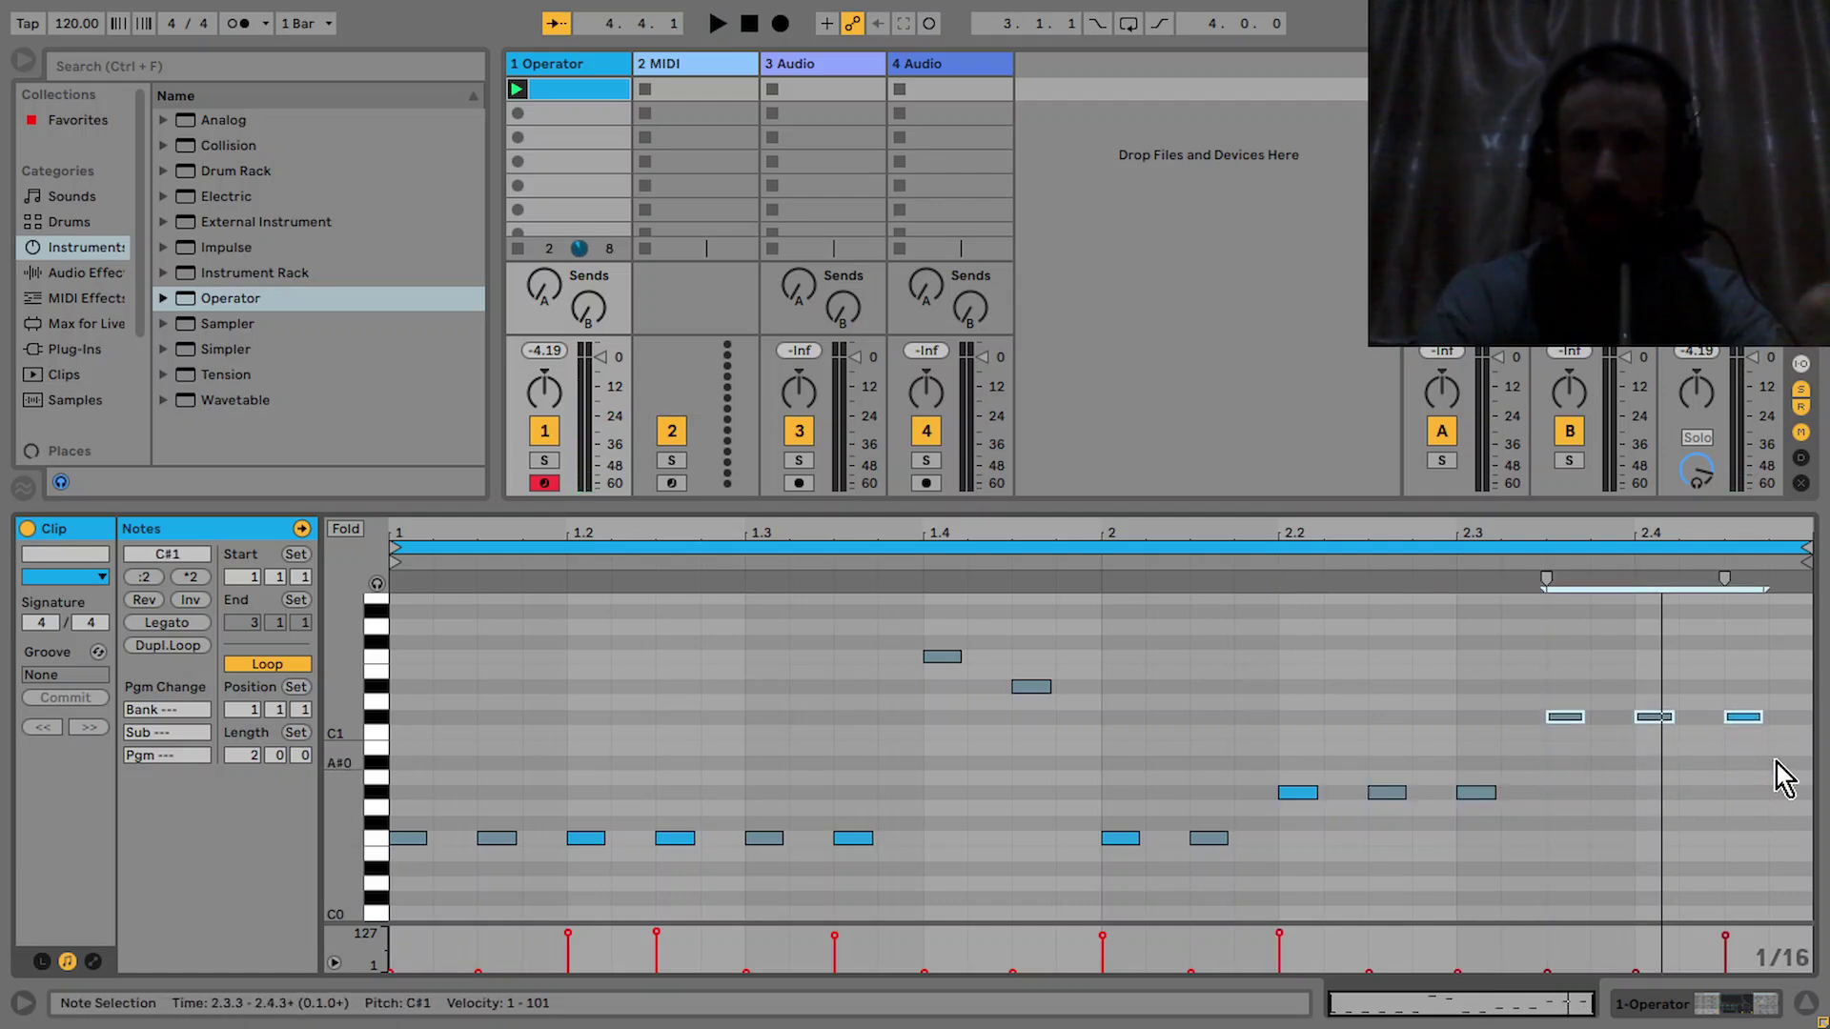
Lower the note at 2.4 to B0 and the one at 2.4.3 to A0 for a descending ending, and audition it
{"action": "left_click_drag", "start_coordinate": [1657, 764], "coordinate": [1757, 805]}
{"action": "key", "text": "Down"}
{"action": "key", "text": "Down"}
{"action": "key", "text": "Down"}
{"action": "key", "text": "Down"}
{"action": "key", "text": "space"}
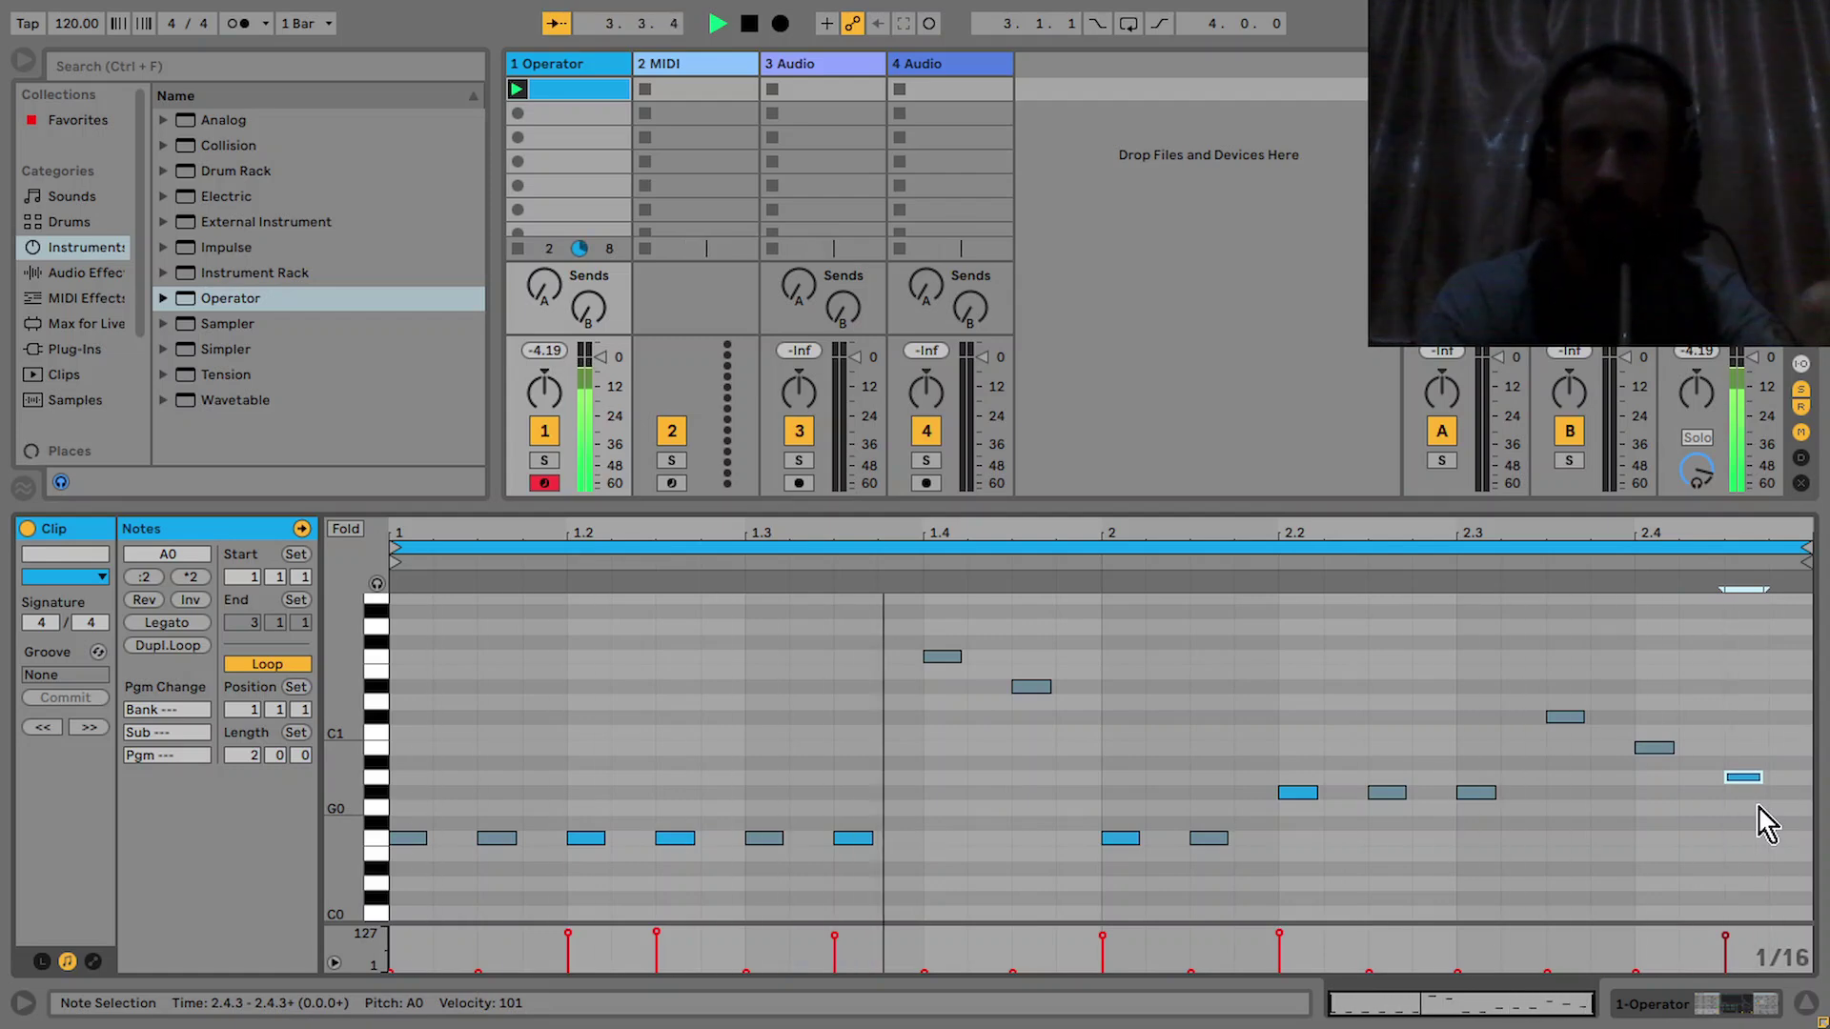
Show the Operator track's device with its filter envelope settings, along with the mixer's input/output section
{"action": "double_click", "coordinate": [600, 66]}
{"action": "key", "text": "ctrl+alt+i"}
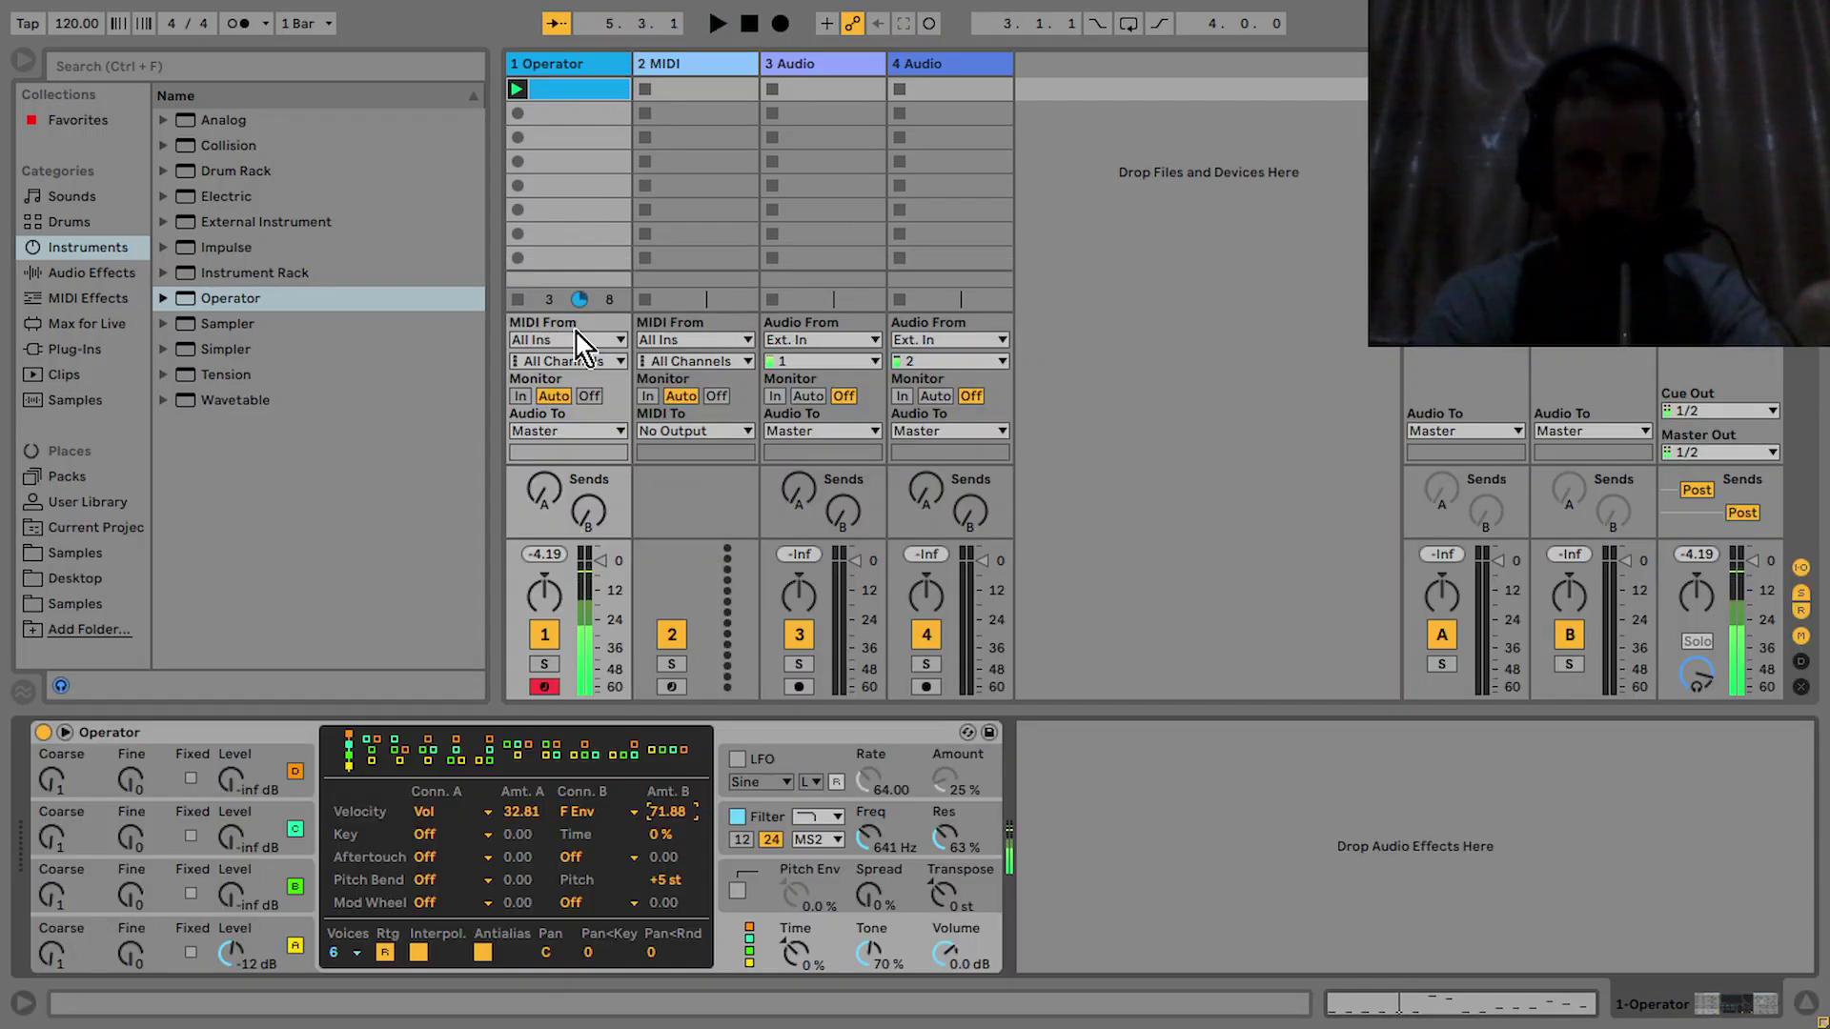
{"action": "left_click", "coordinate": [771, 823]}
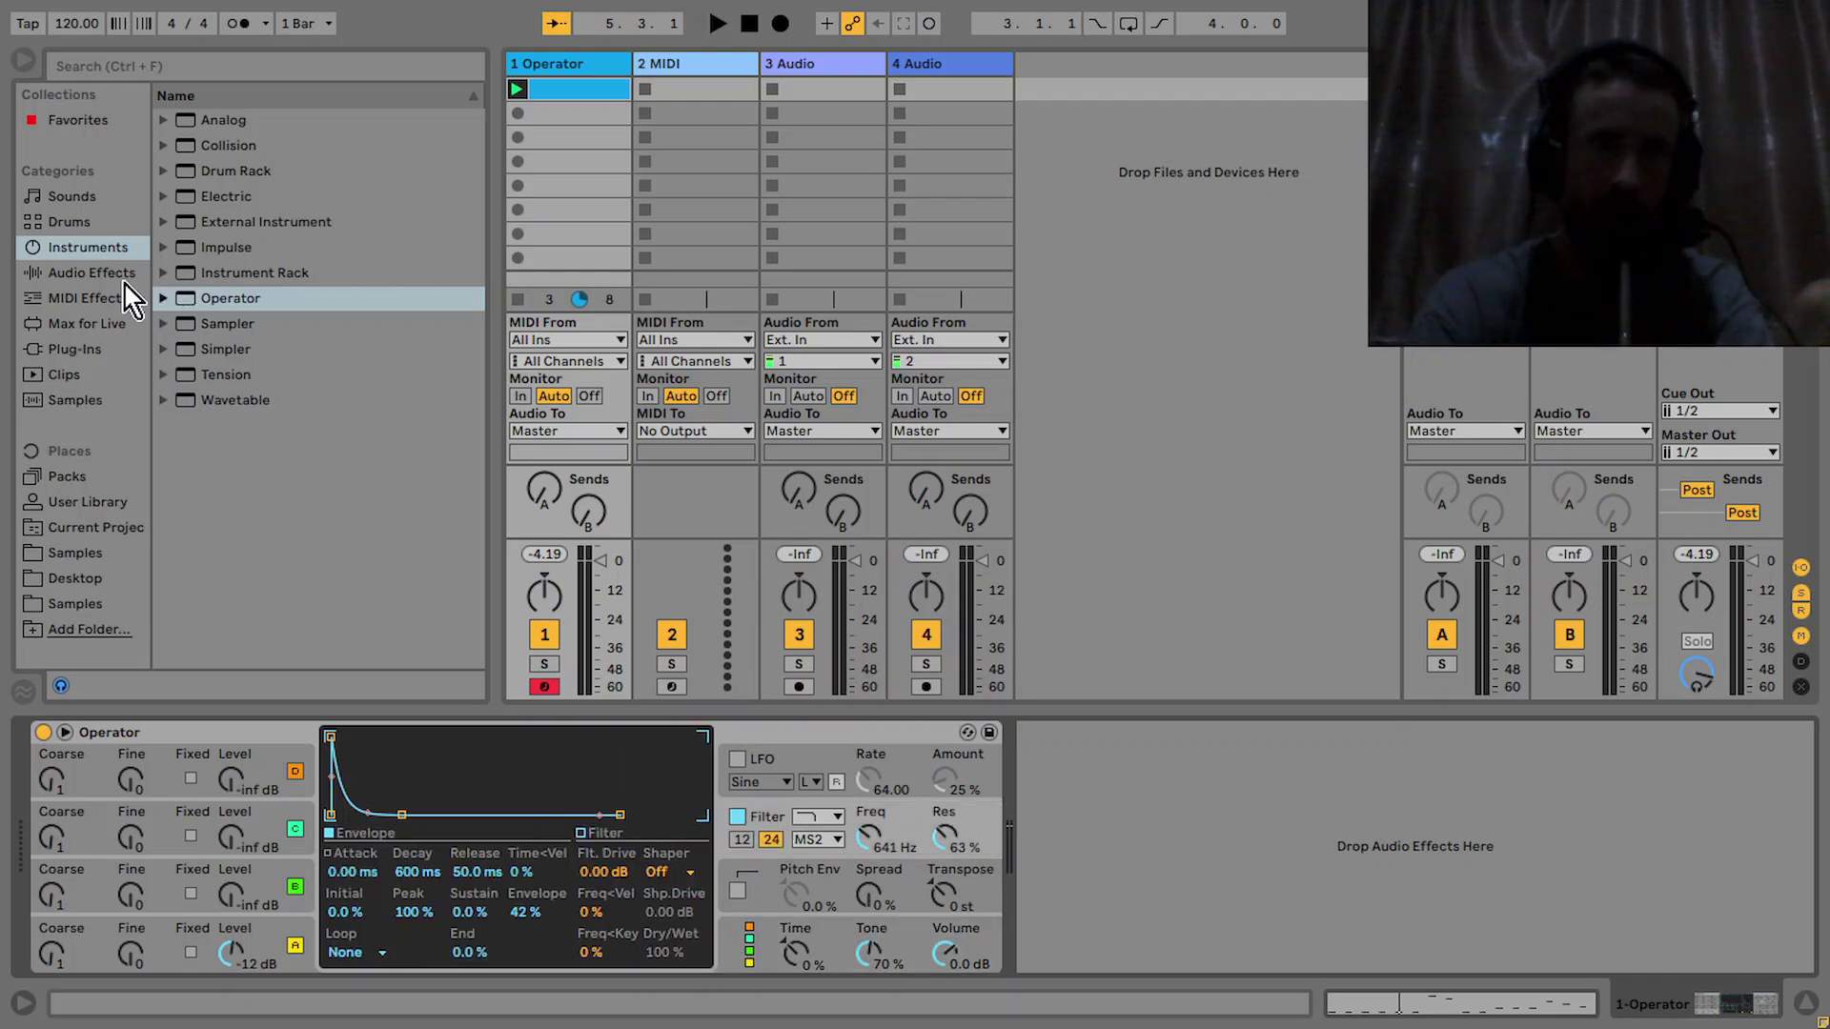
Add the Pedal preset Bass Guitar Front of Stage after Operator and audition the bass line through it
{"action": "left_click", "coordinate": [122, 274]}
{"action": "left_click_drag", "start_coordinate": [474, 297], "coordinate": [449, 572]}
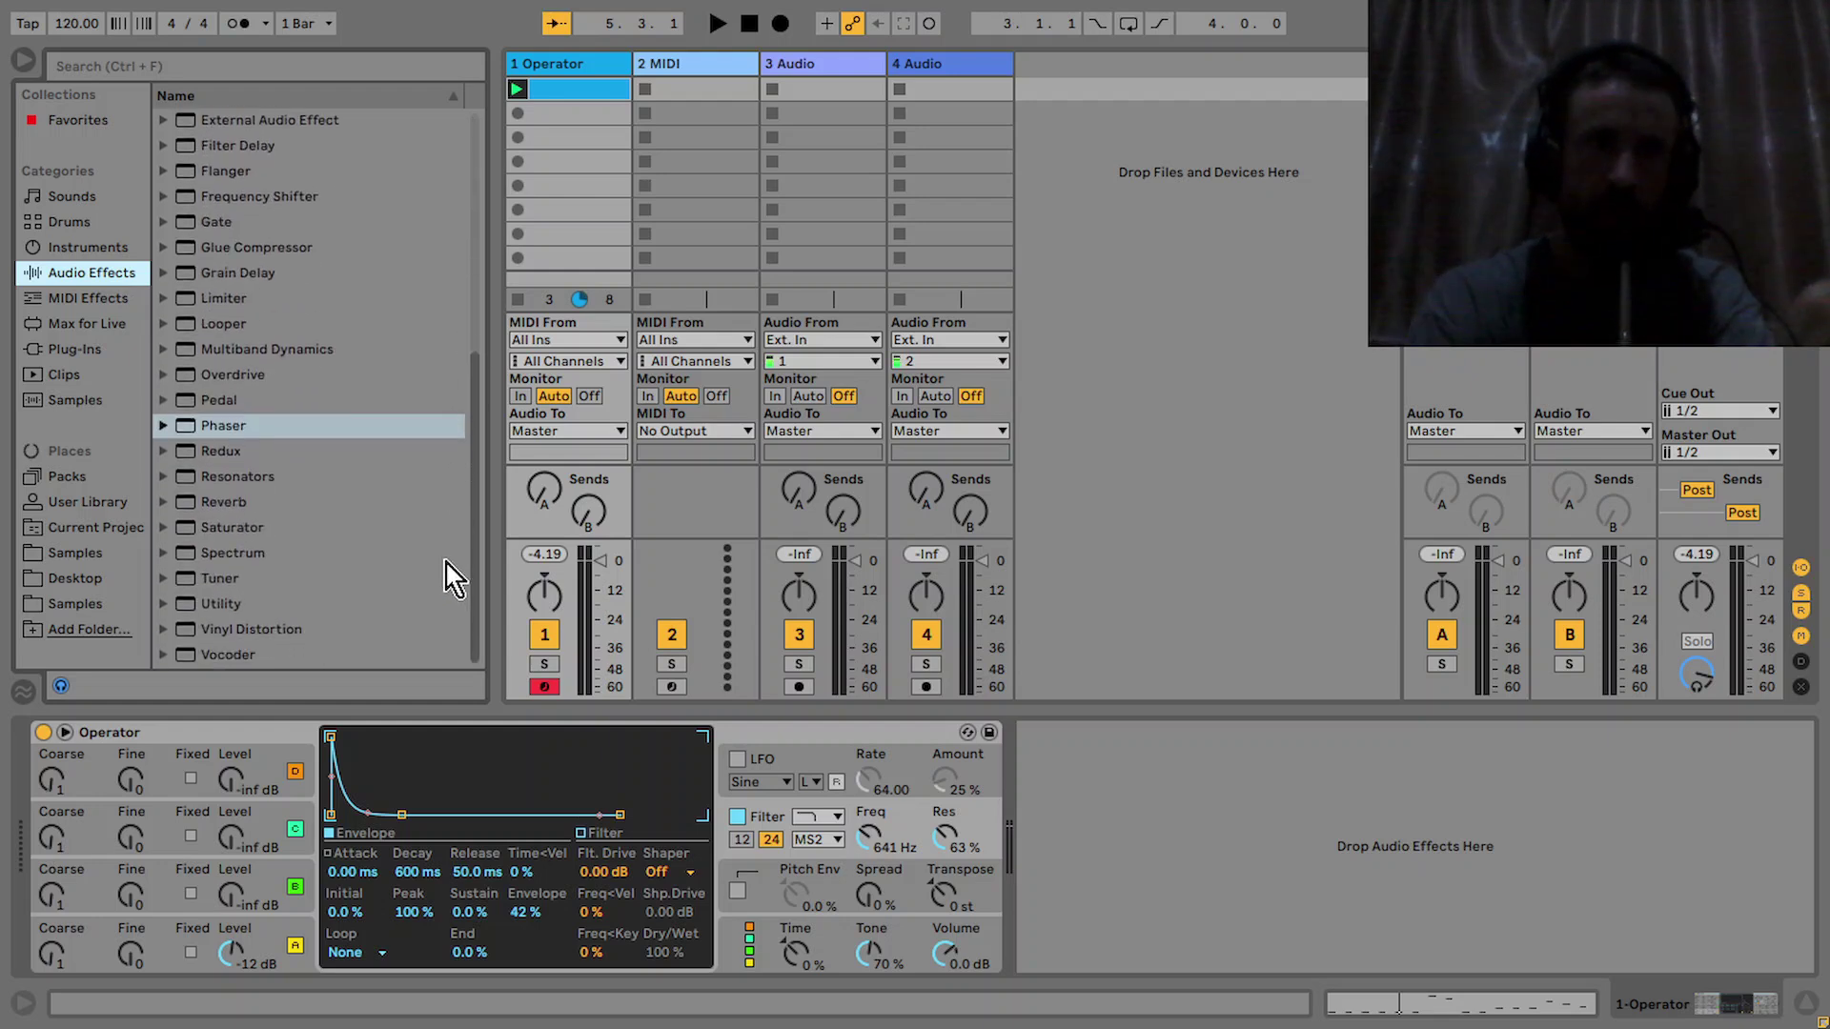
{"action": "left_click", "coordinate": [164, 401]}
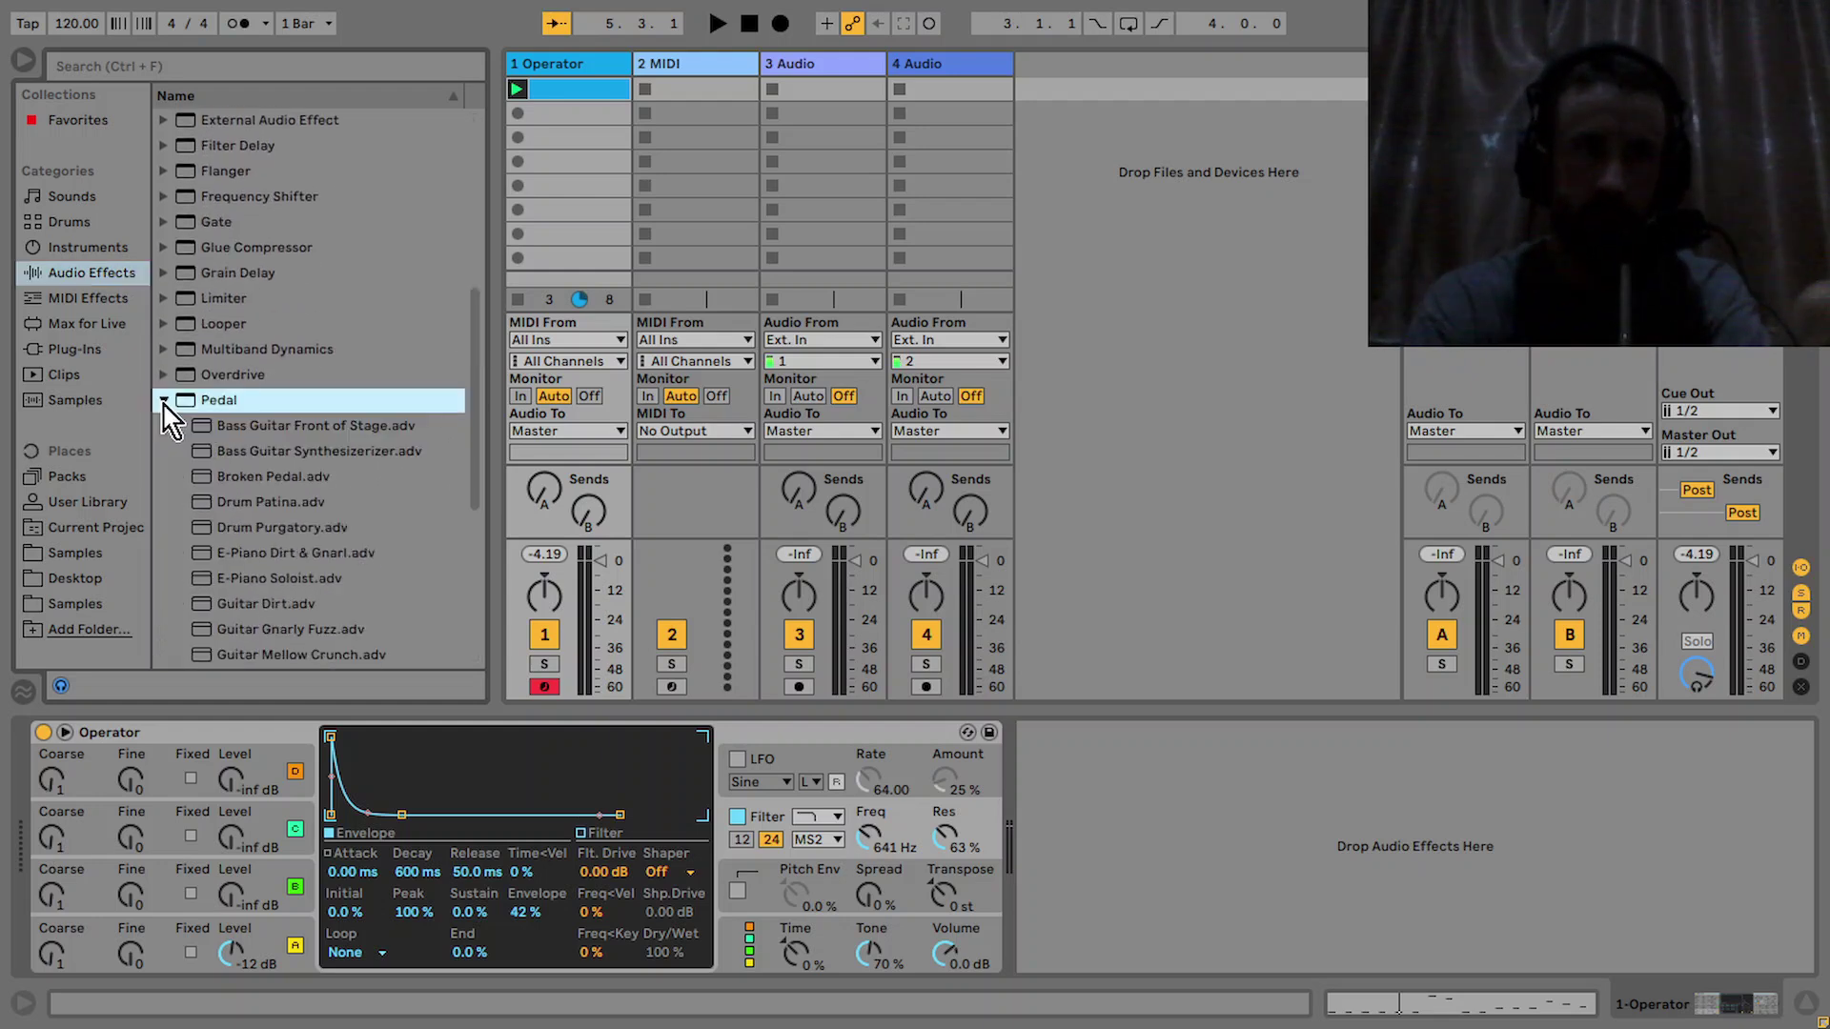
{"action": "double_click", "coordinate": [245, 426]}
{"action": "key", "text": "space"}
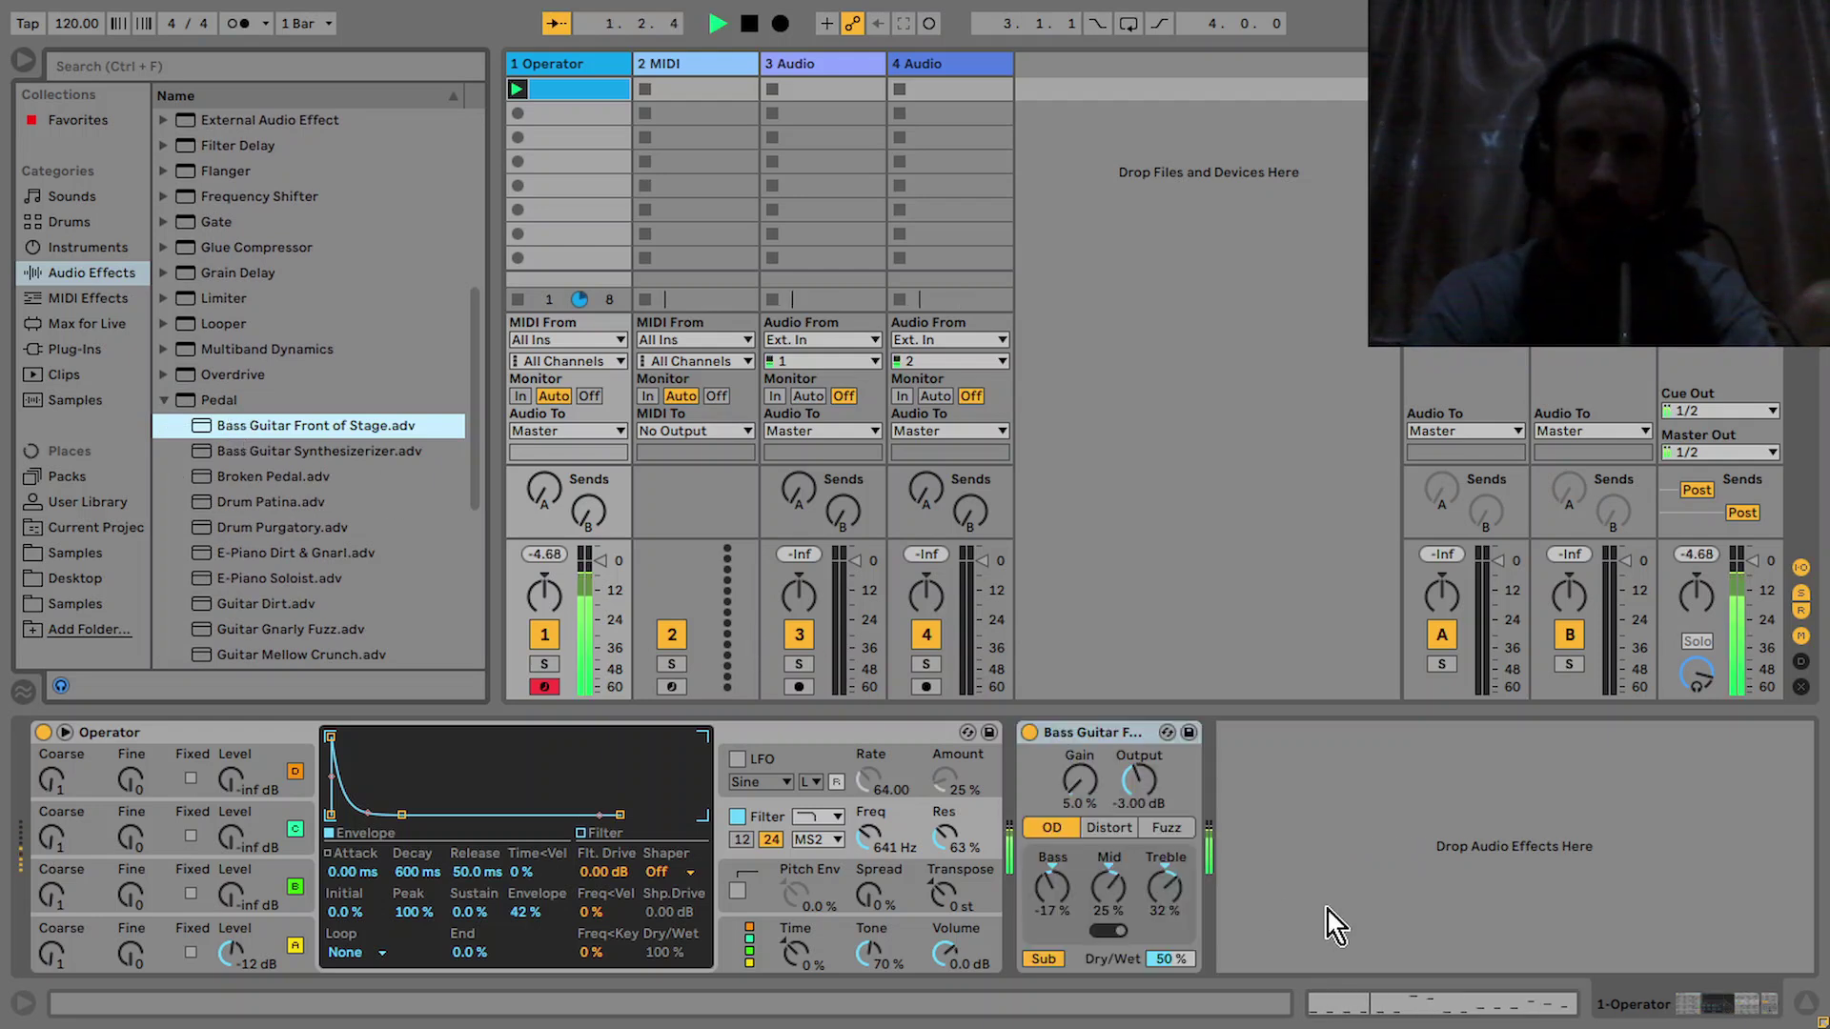
{"action": "key", "text": "XF86AudioLowerVolume"}
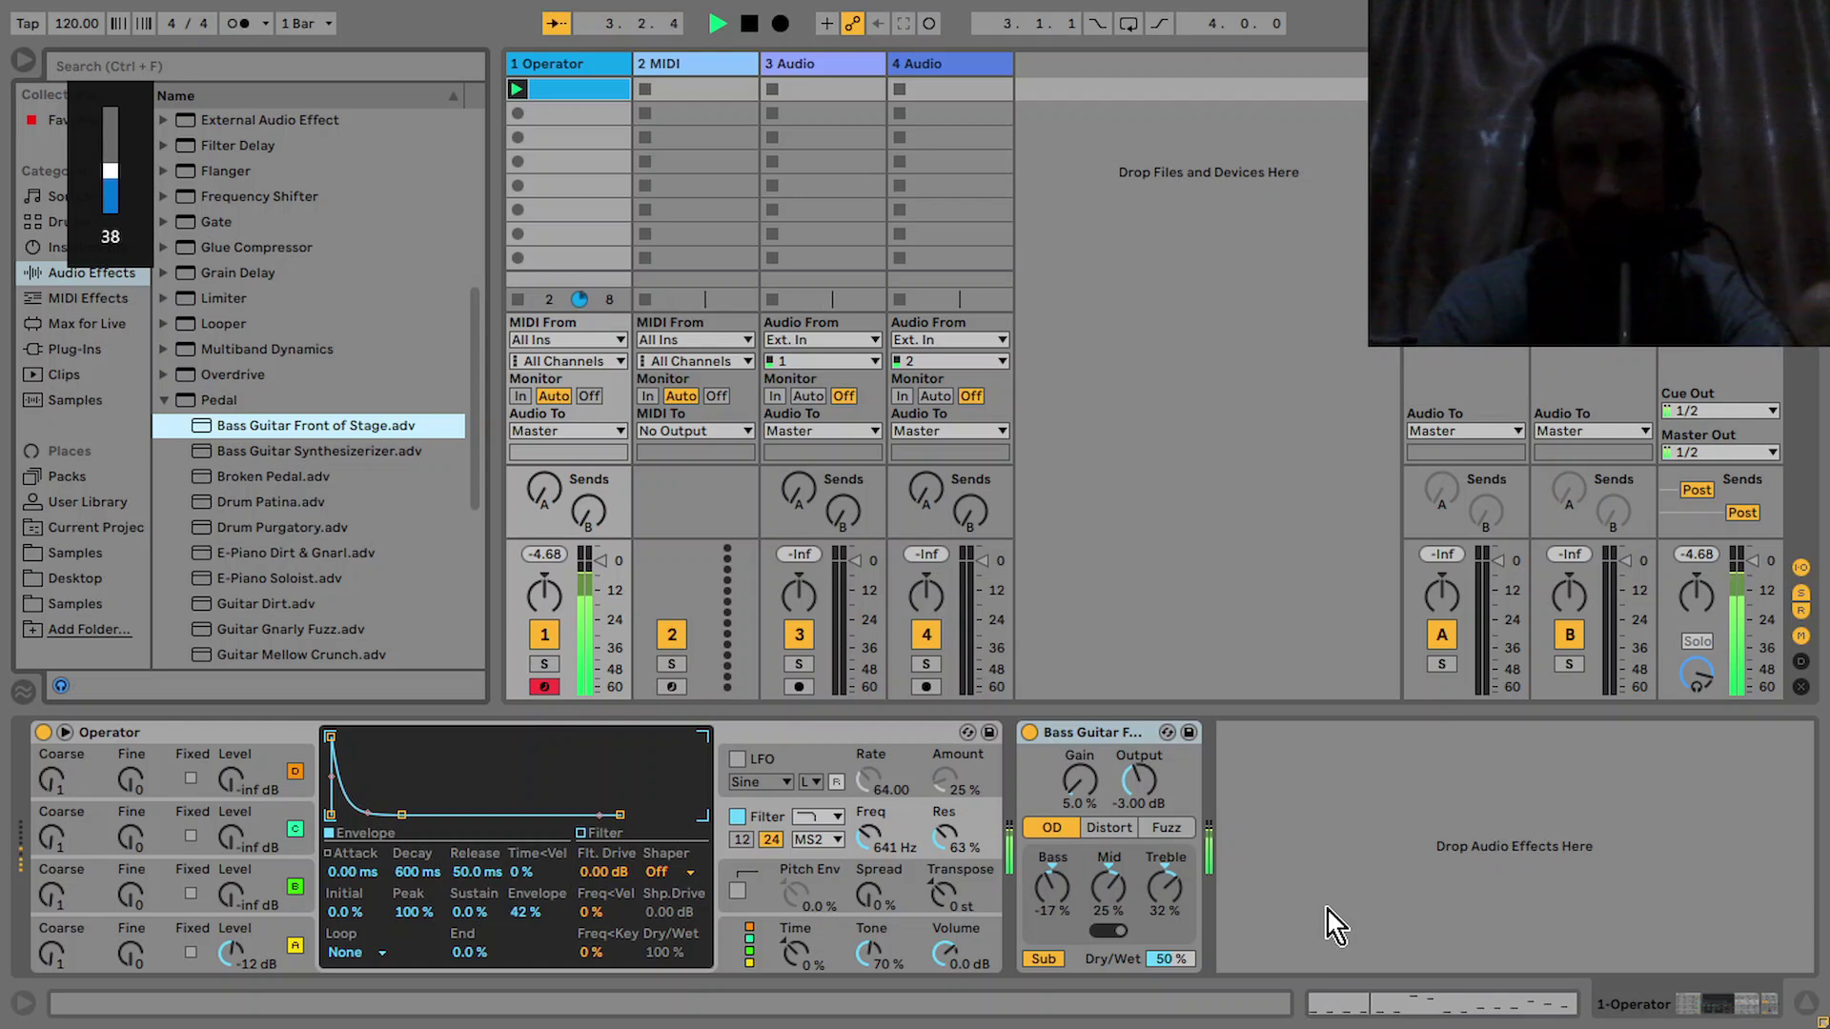
{"action": "key", "text": "space"}
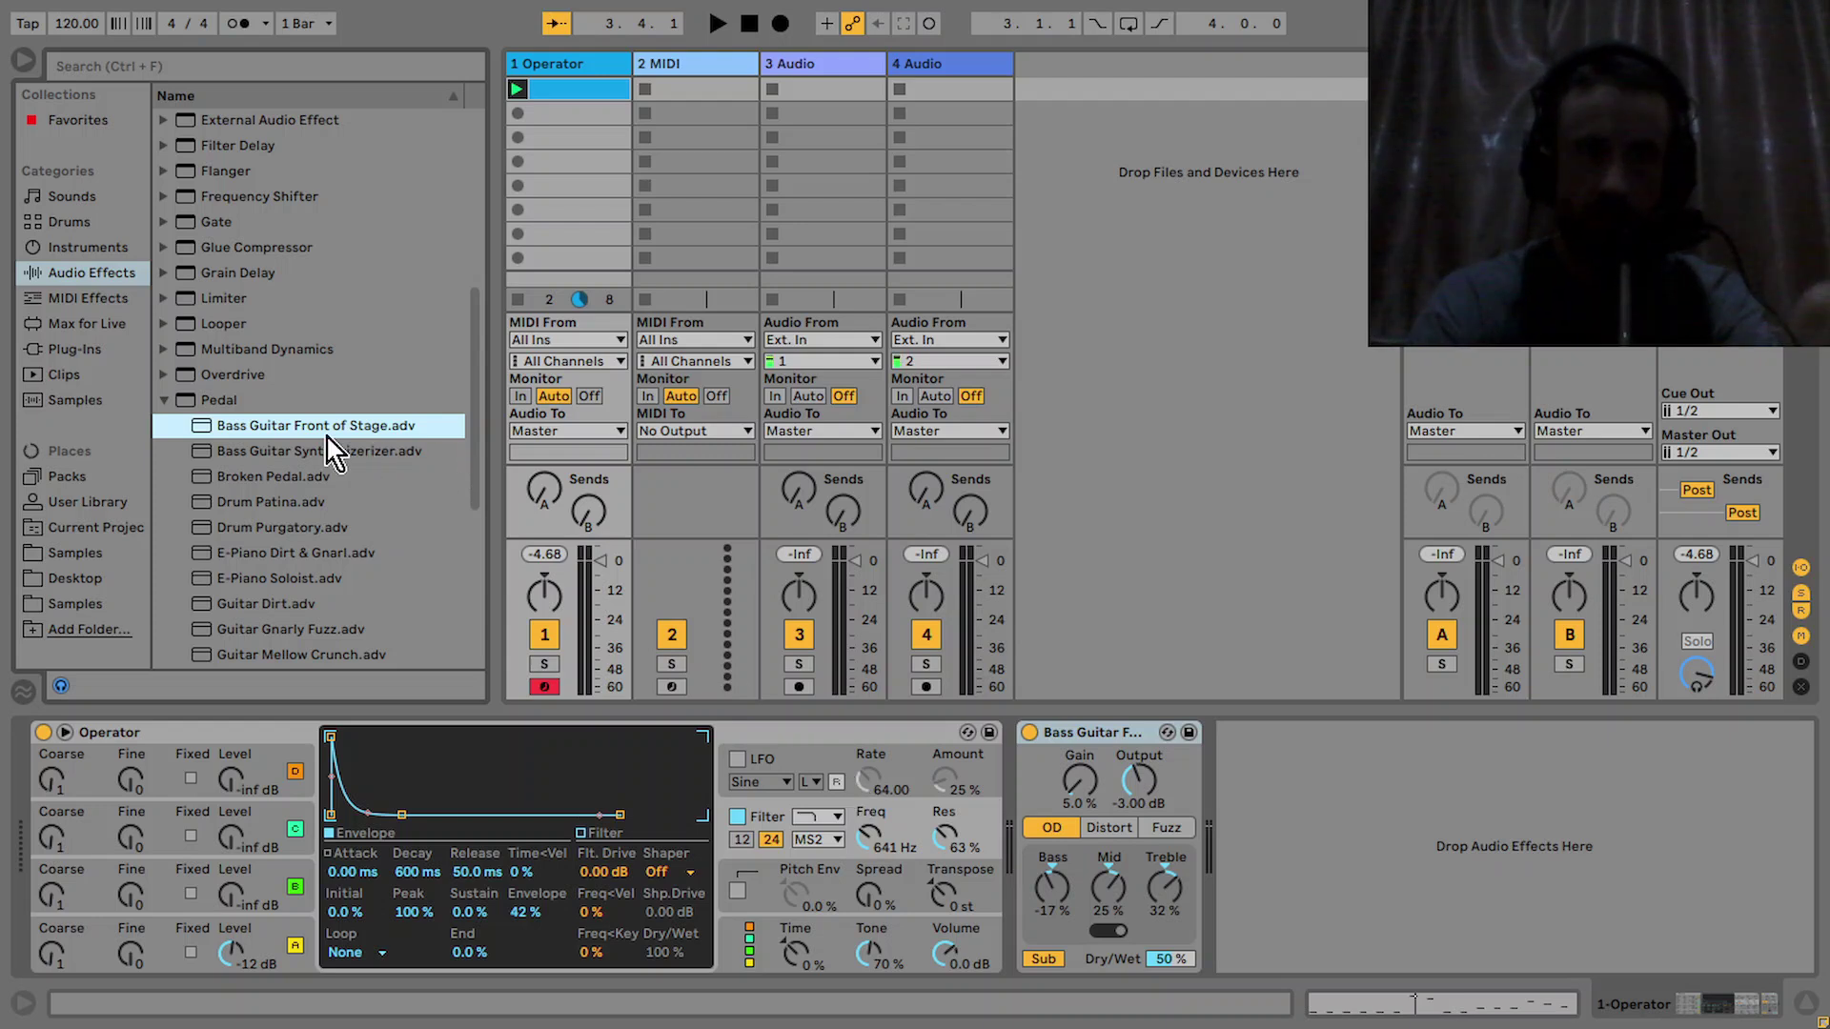
Add the Max for Live LFO audio effect after the pedal and map it to the pedal's Gain
{"action": "left_click", "coordinate": [112, 328]}
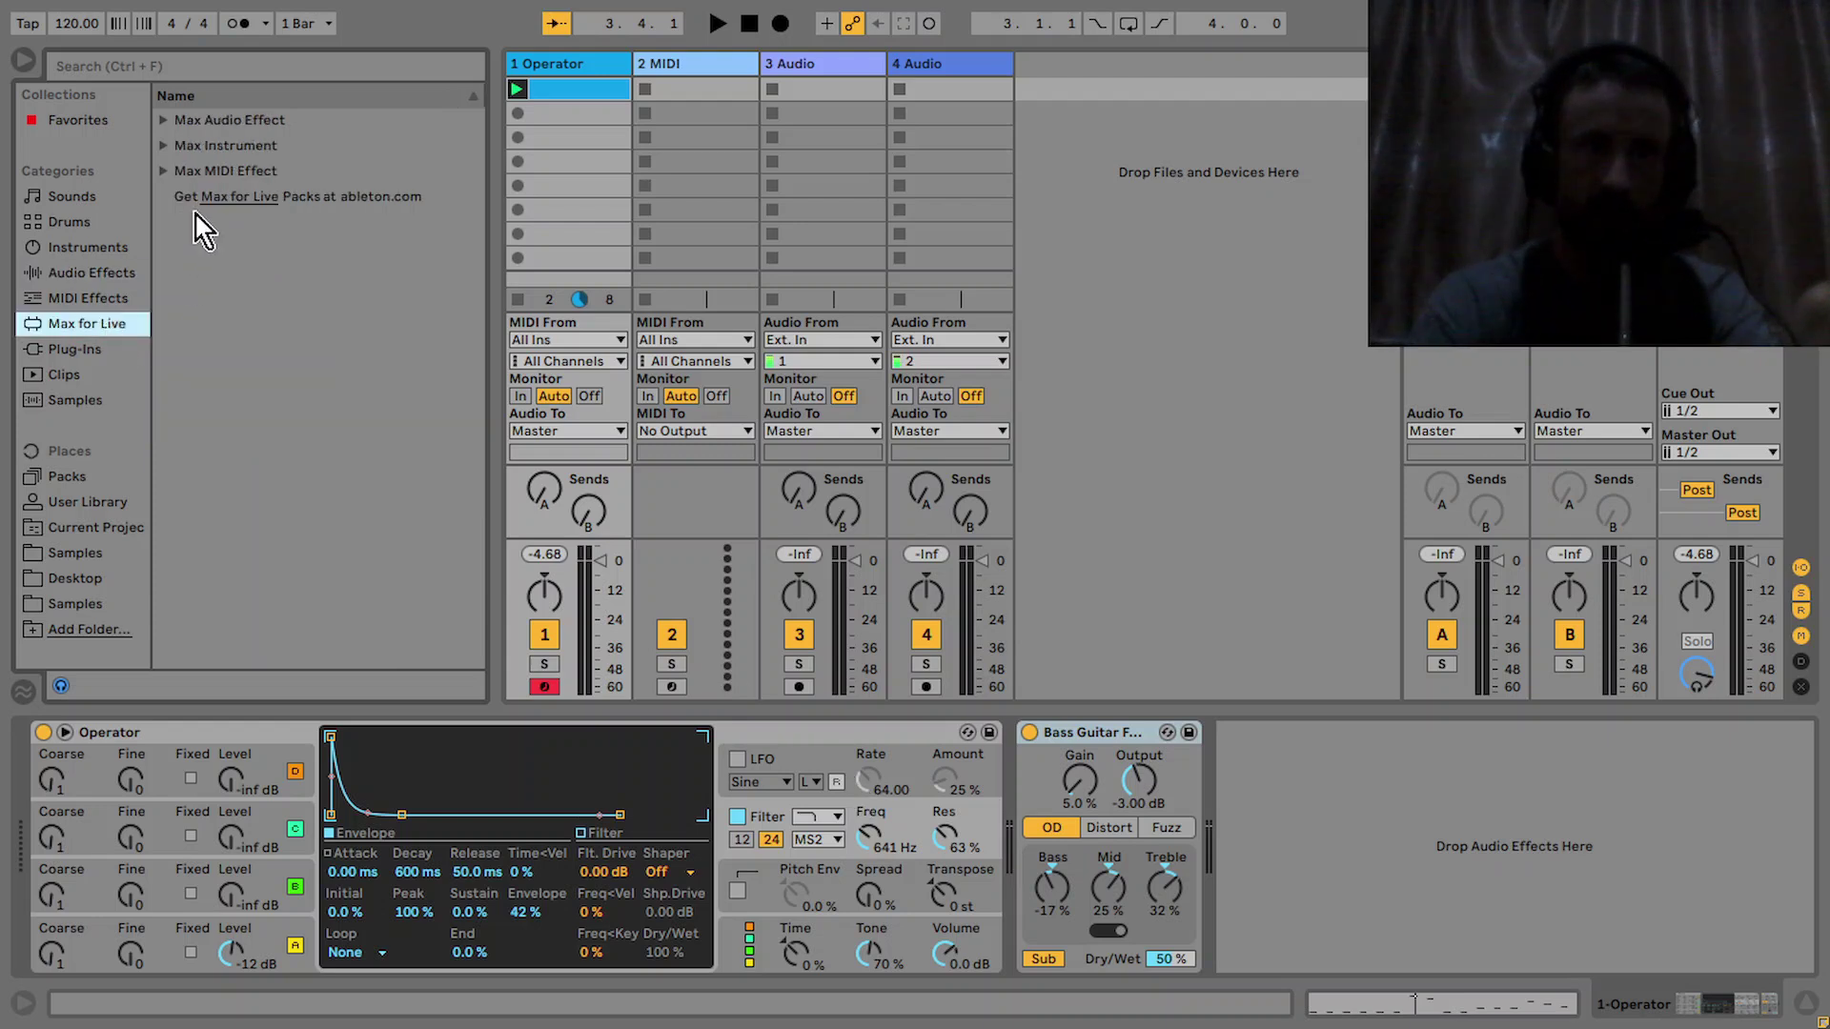
{"action": "left_click", "coordinate": [164, 120]}
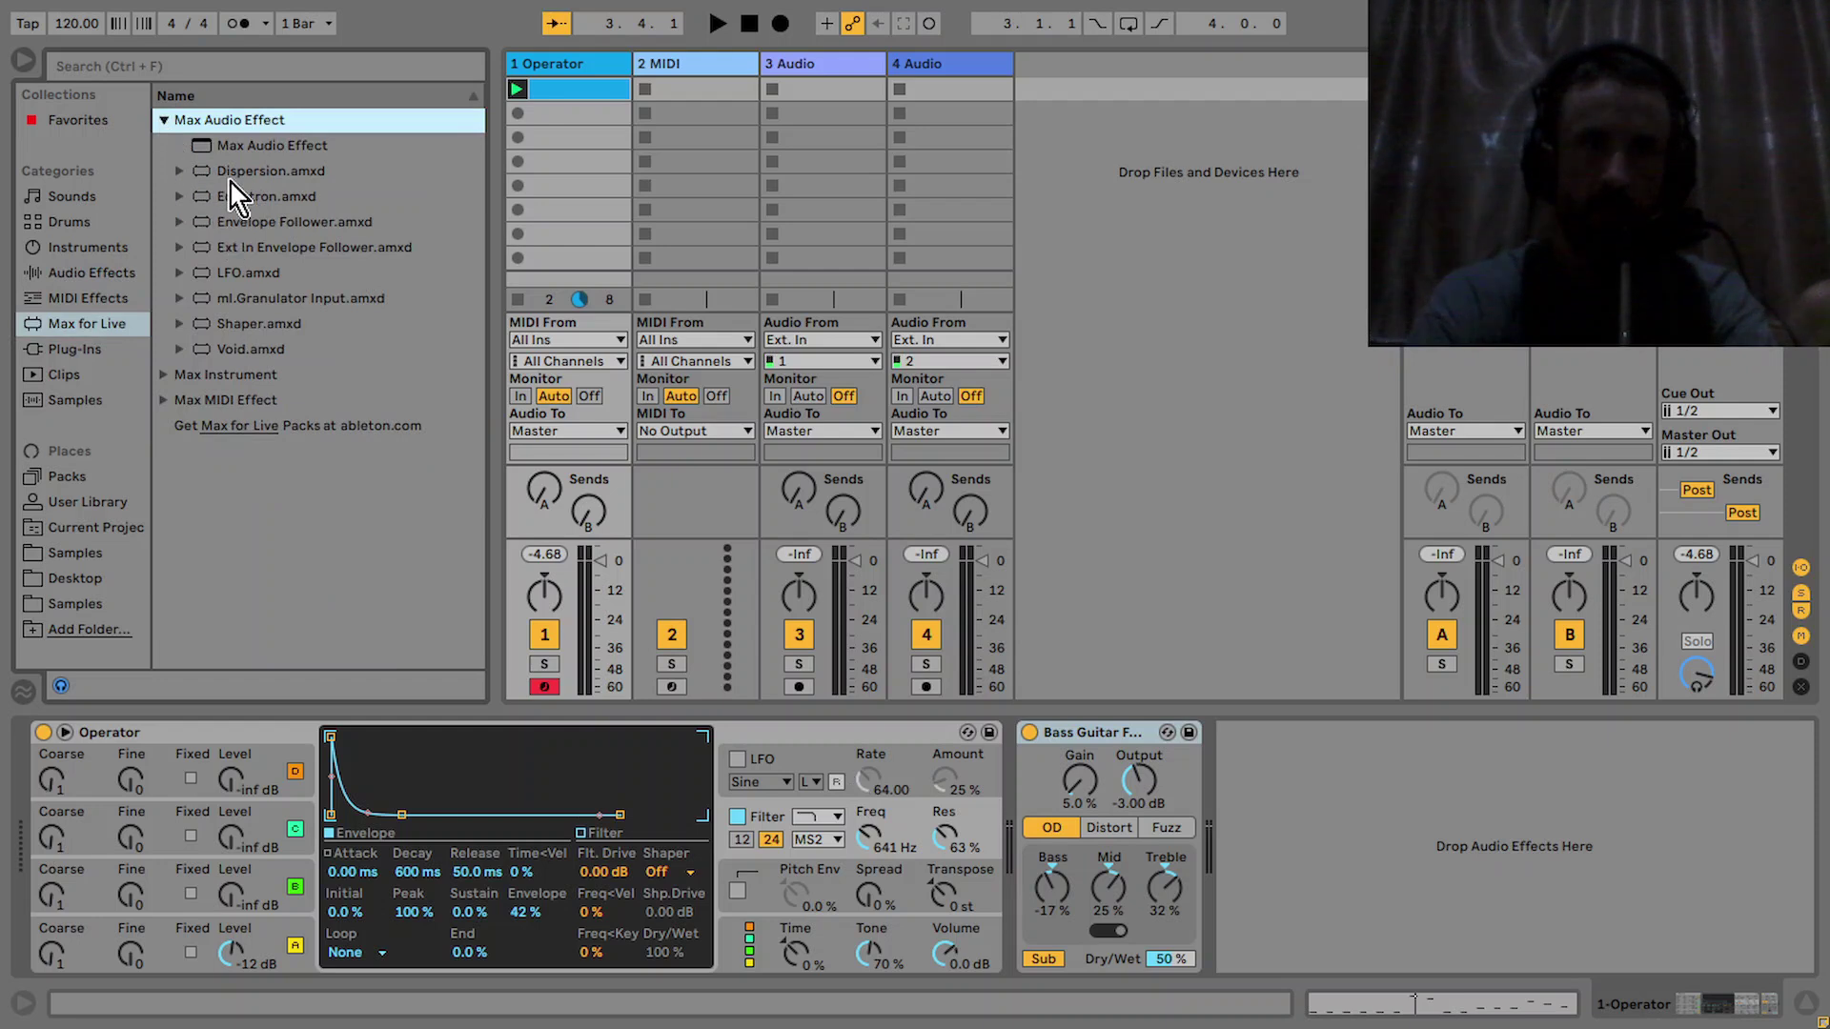
{"action": "left_click", "coordinate": [250, 273]}
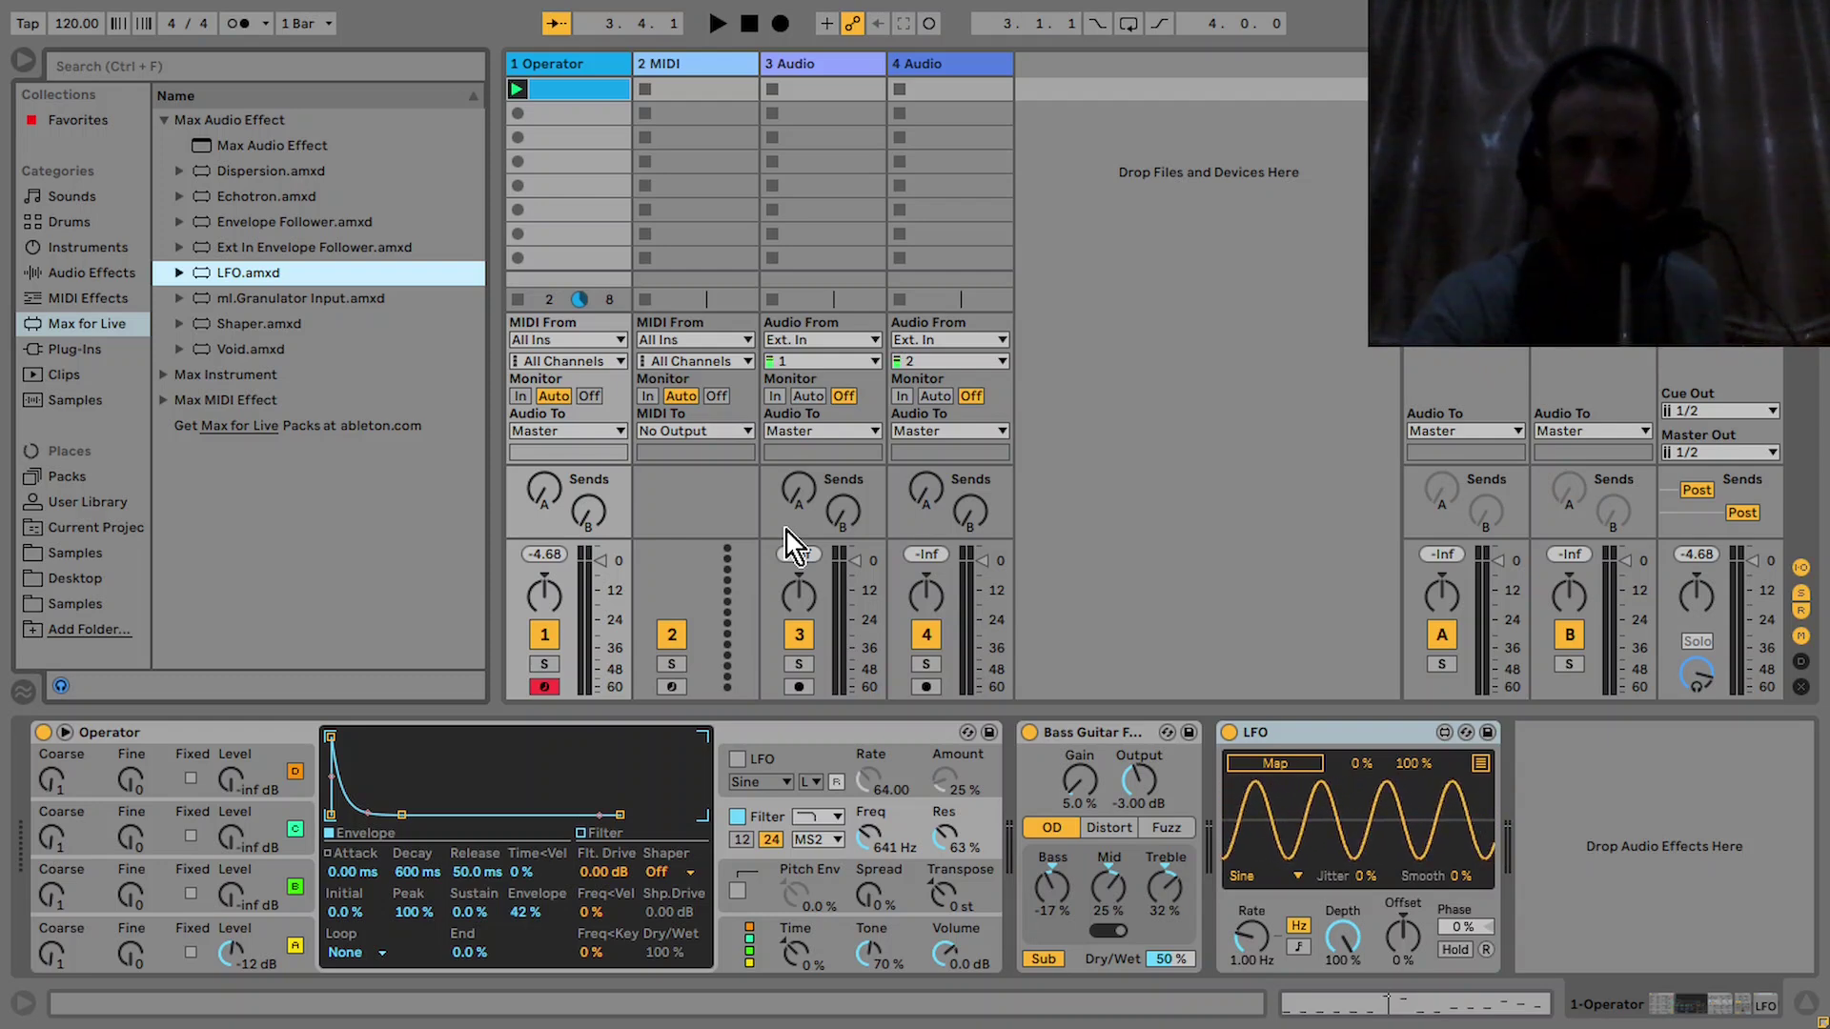
{"action": "left_click", "coordinate": [1260, 765]}
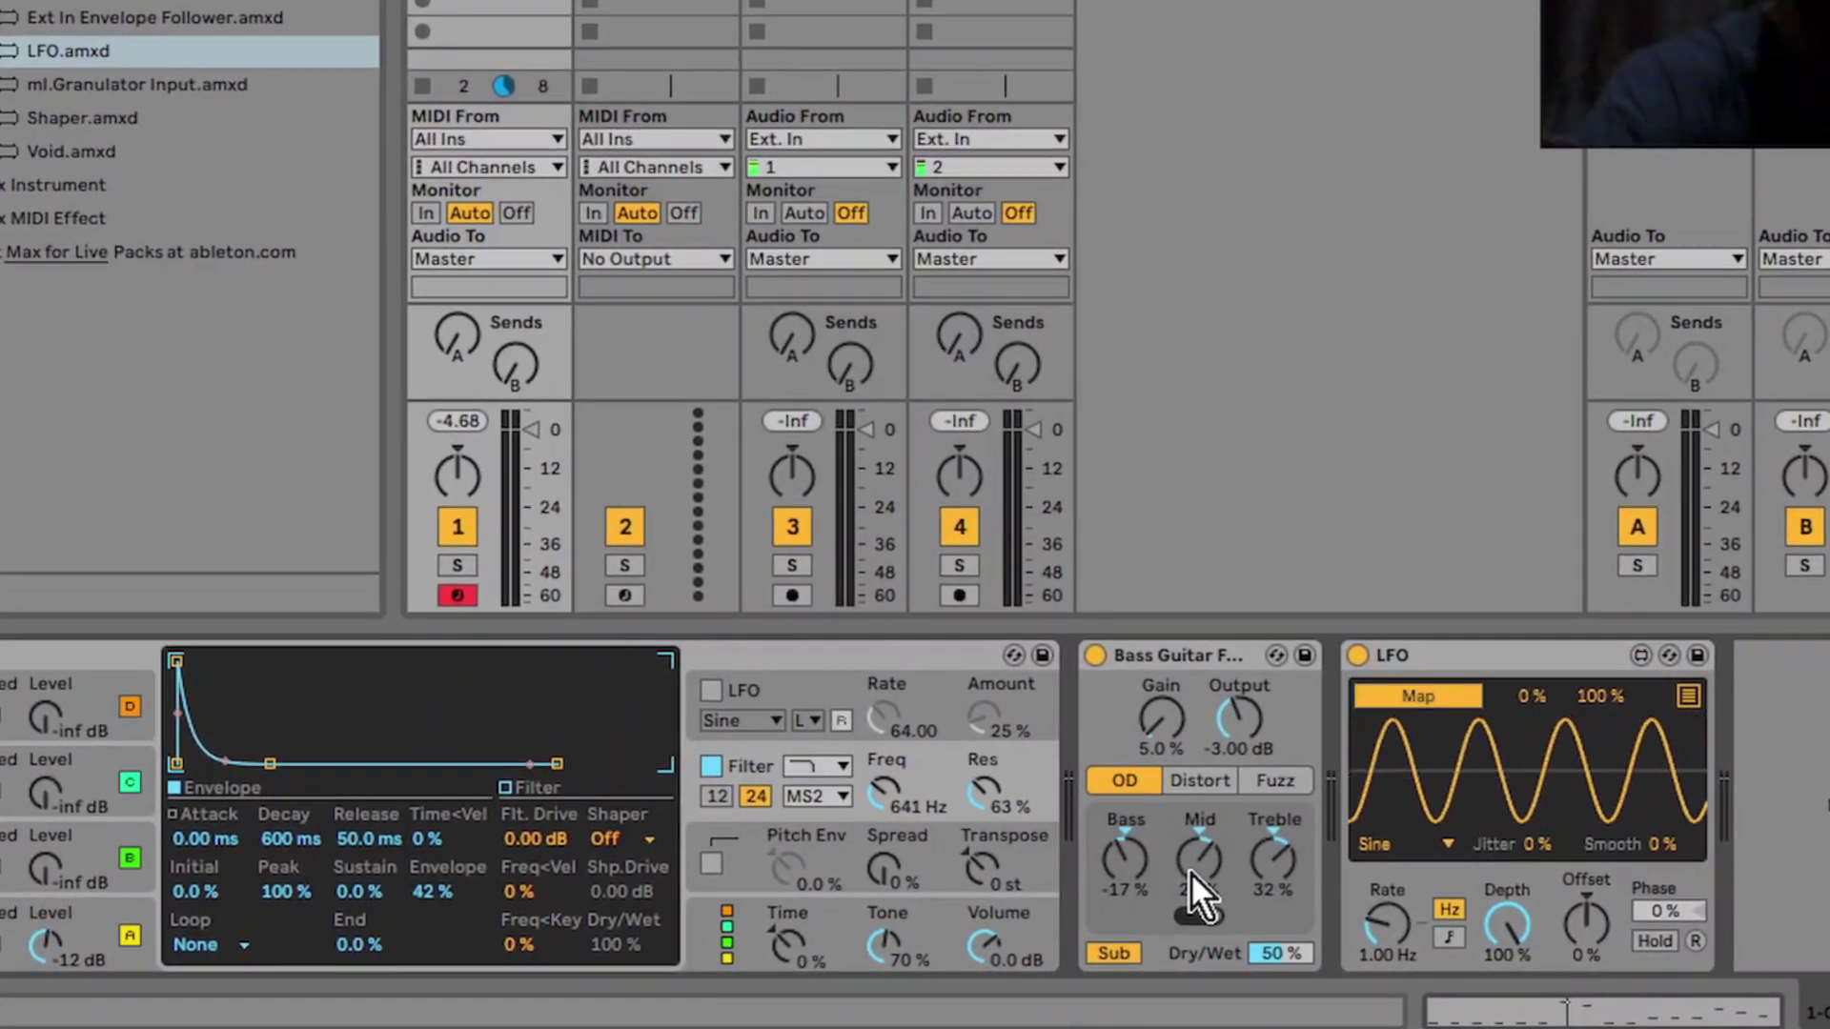
{"action": "left_click", "coordinate": [1161, 719]}
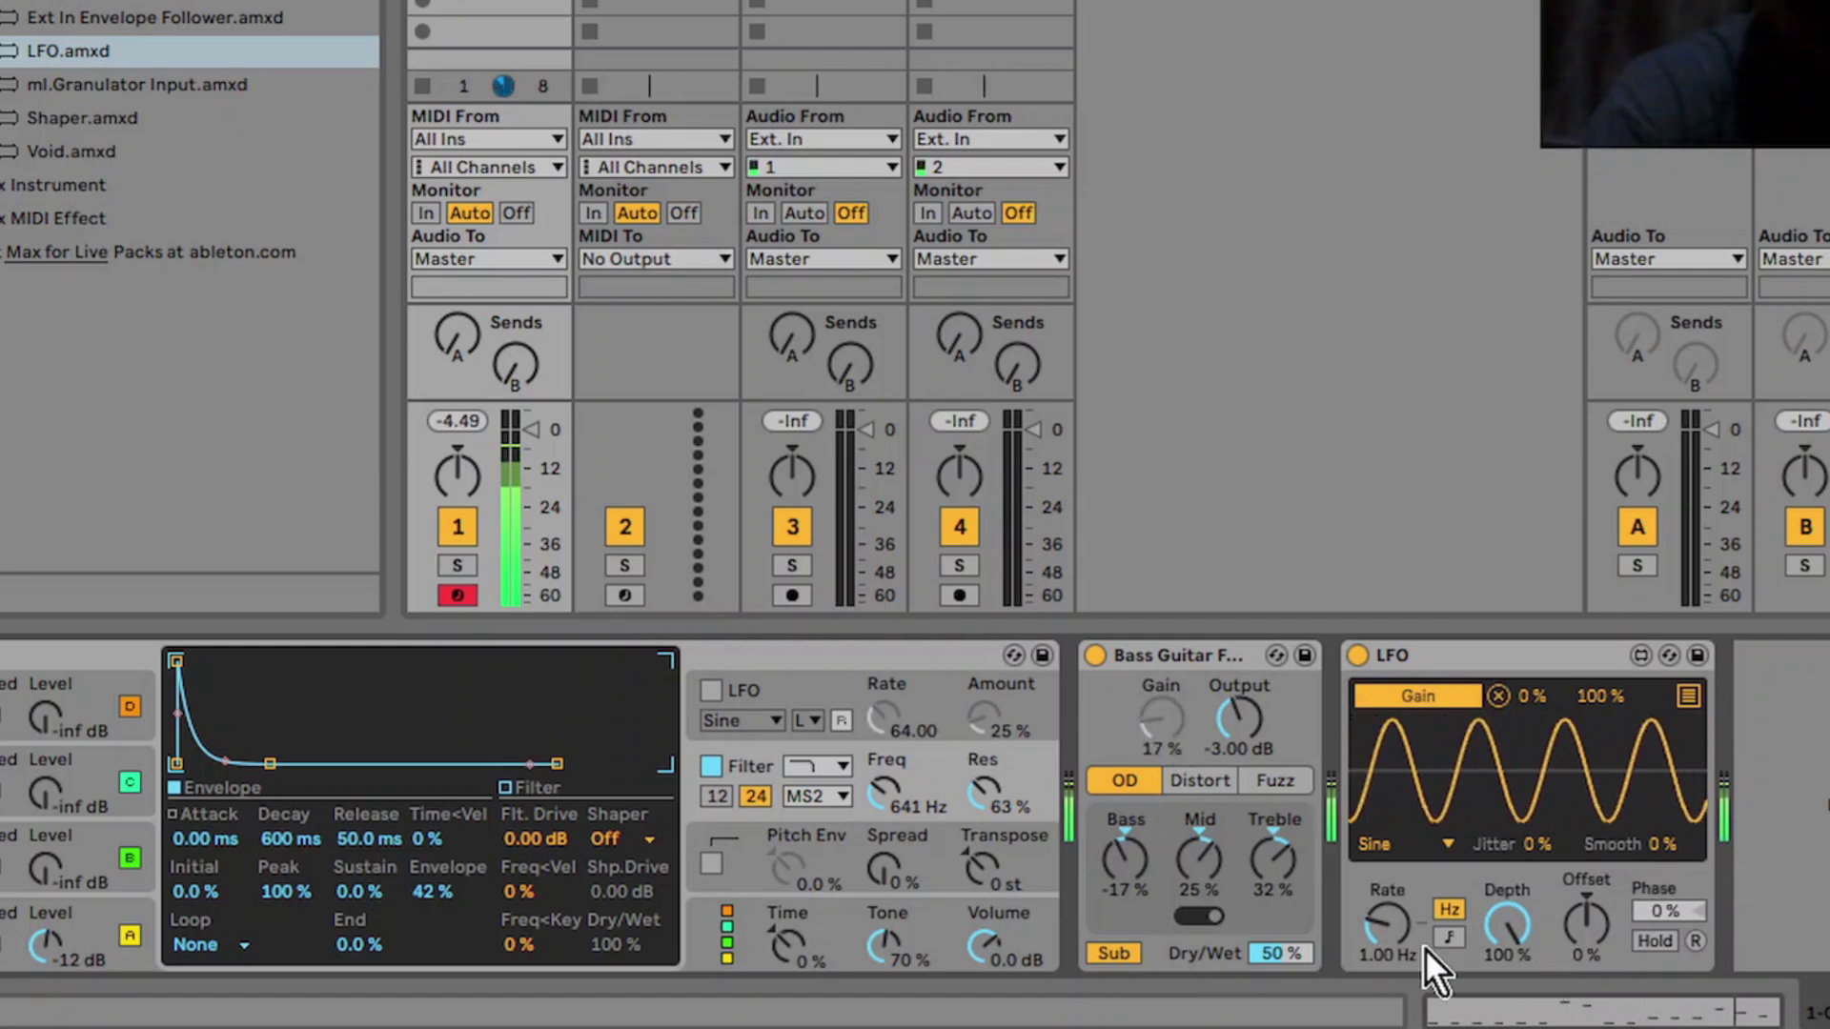
Switch the pedal to Distort and set the gain LFO to a 1.48 Hz rate, 17.3% depth and -70% offset
{"action": "left_click_drag", "start_coordinate": [1382, 939], "coordinate": [1382, 905]}
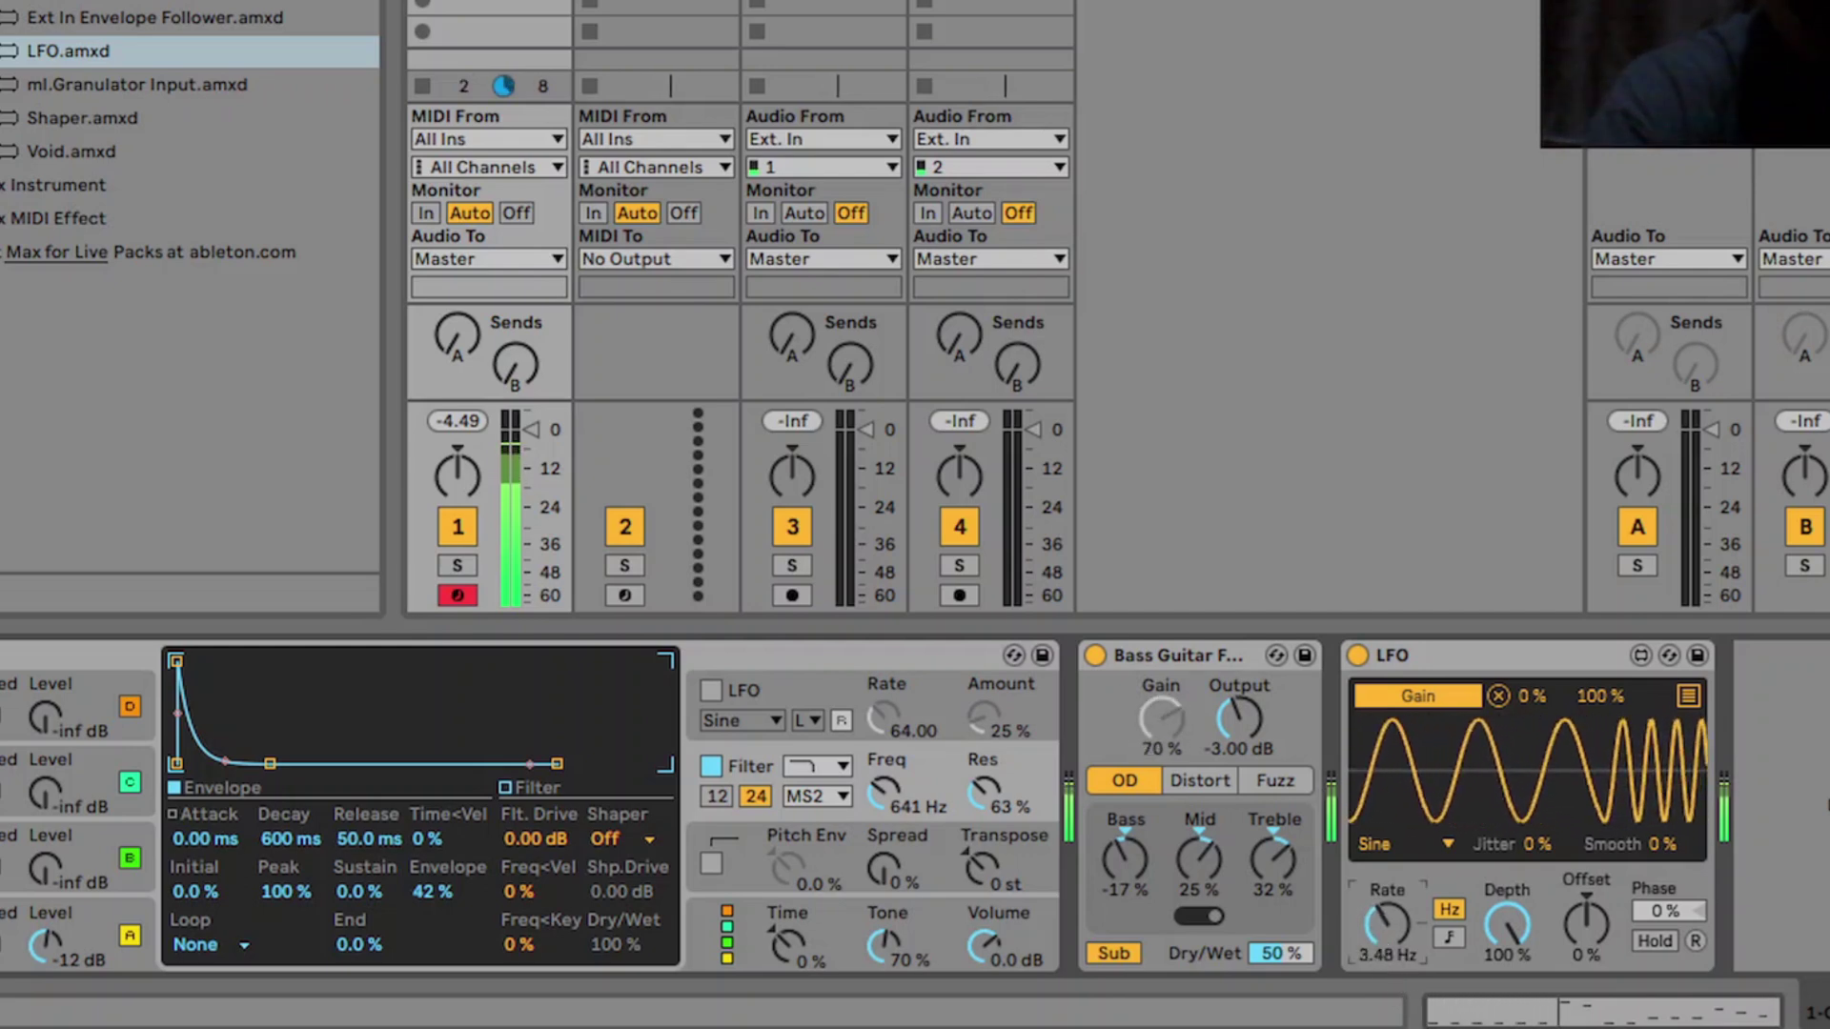
{"action": "left_click_drag", "start_coordinate": [1393, 964], "coordinate": [1393, 976]}
{"action": "left_click_drag", "start_coordinate": [1507, 956], "coordinate": [1507, 1022]}
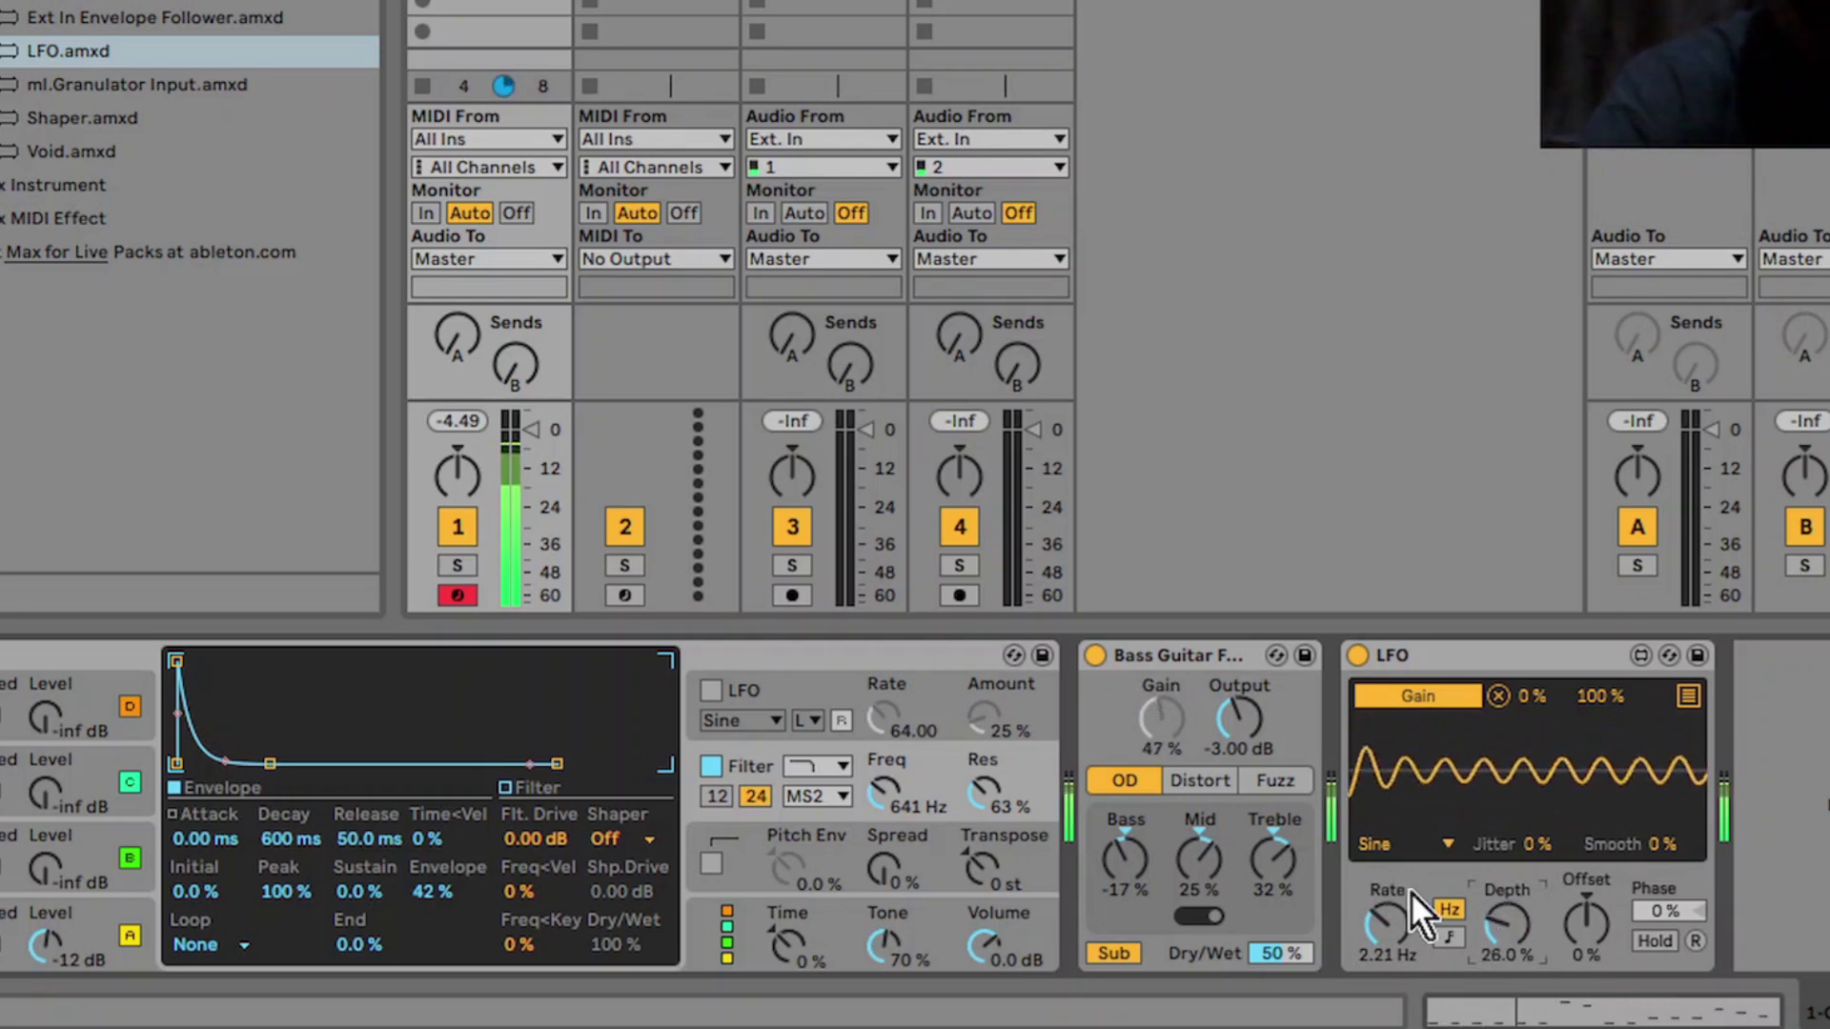
{"action": "left_click", "coordinate": [1199, 781]}
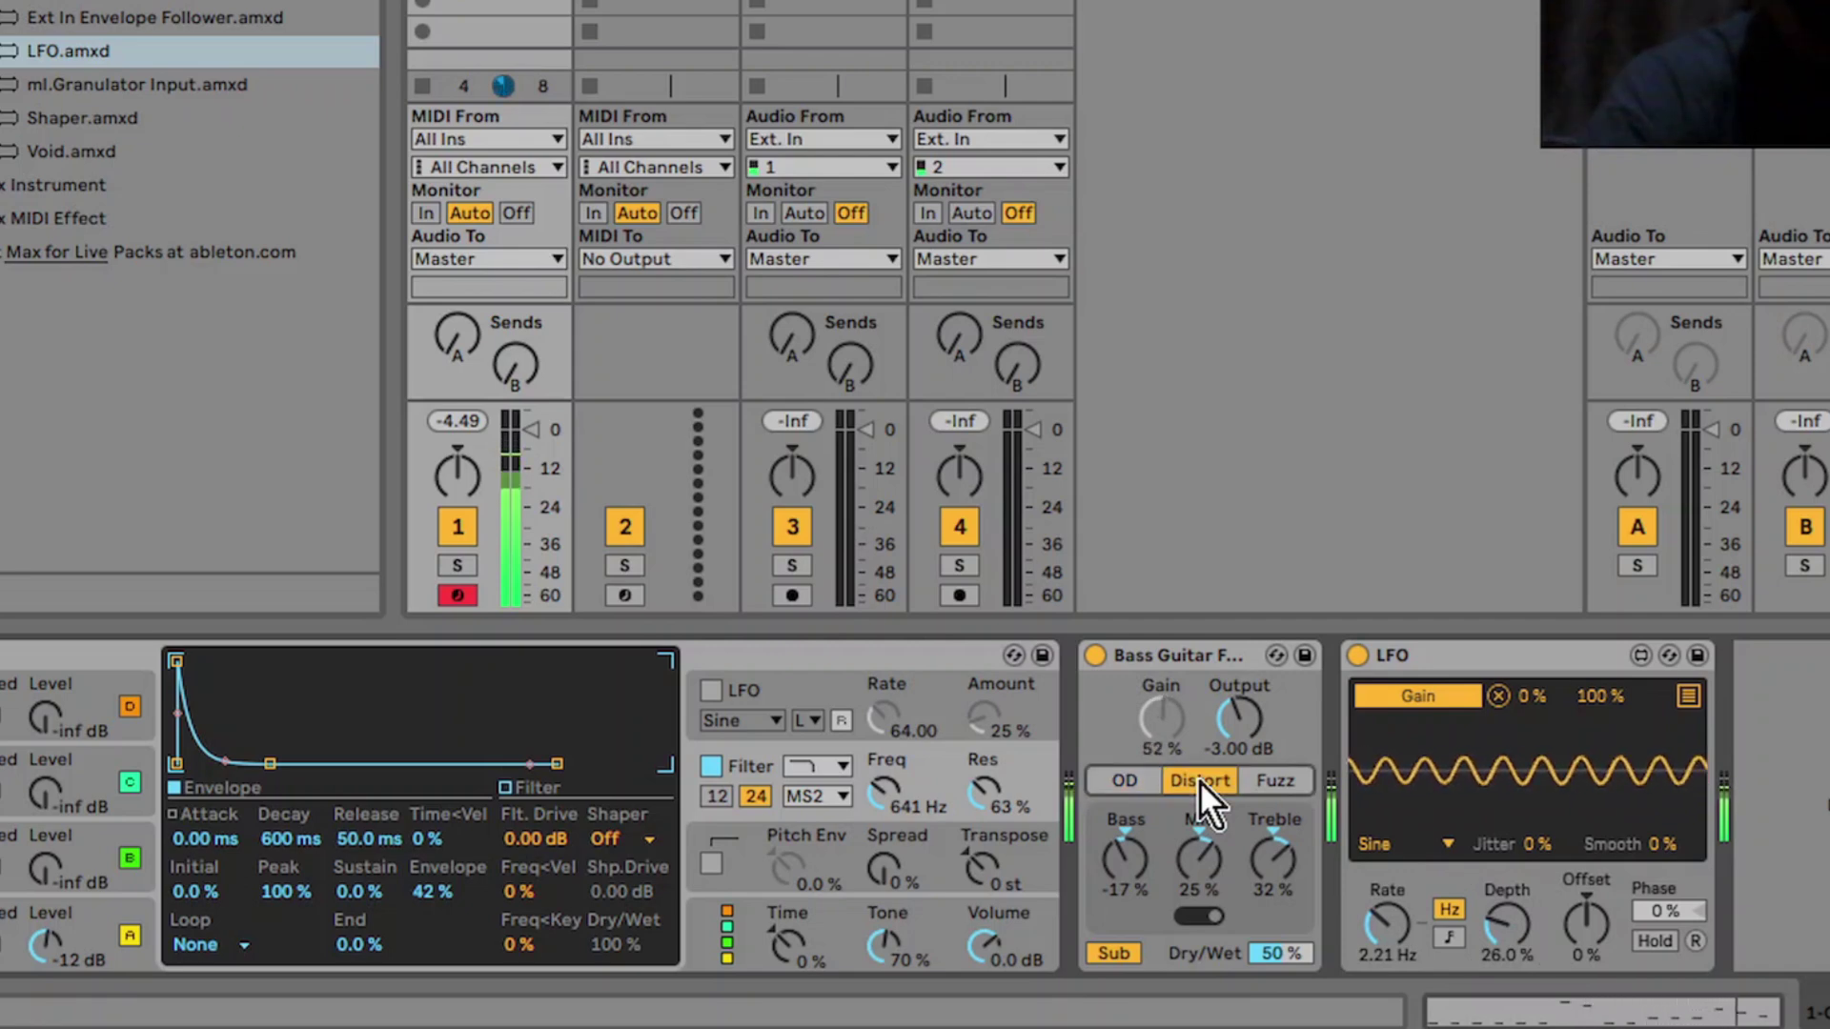
{"action": "left_click_drag", "start_coordinate": [1587, 915], "coordinate": [1587, 986]}
{"action": "left_click_drag", "start_coordinate": [1382, 920], "coordinate": [1382, 972]}
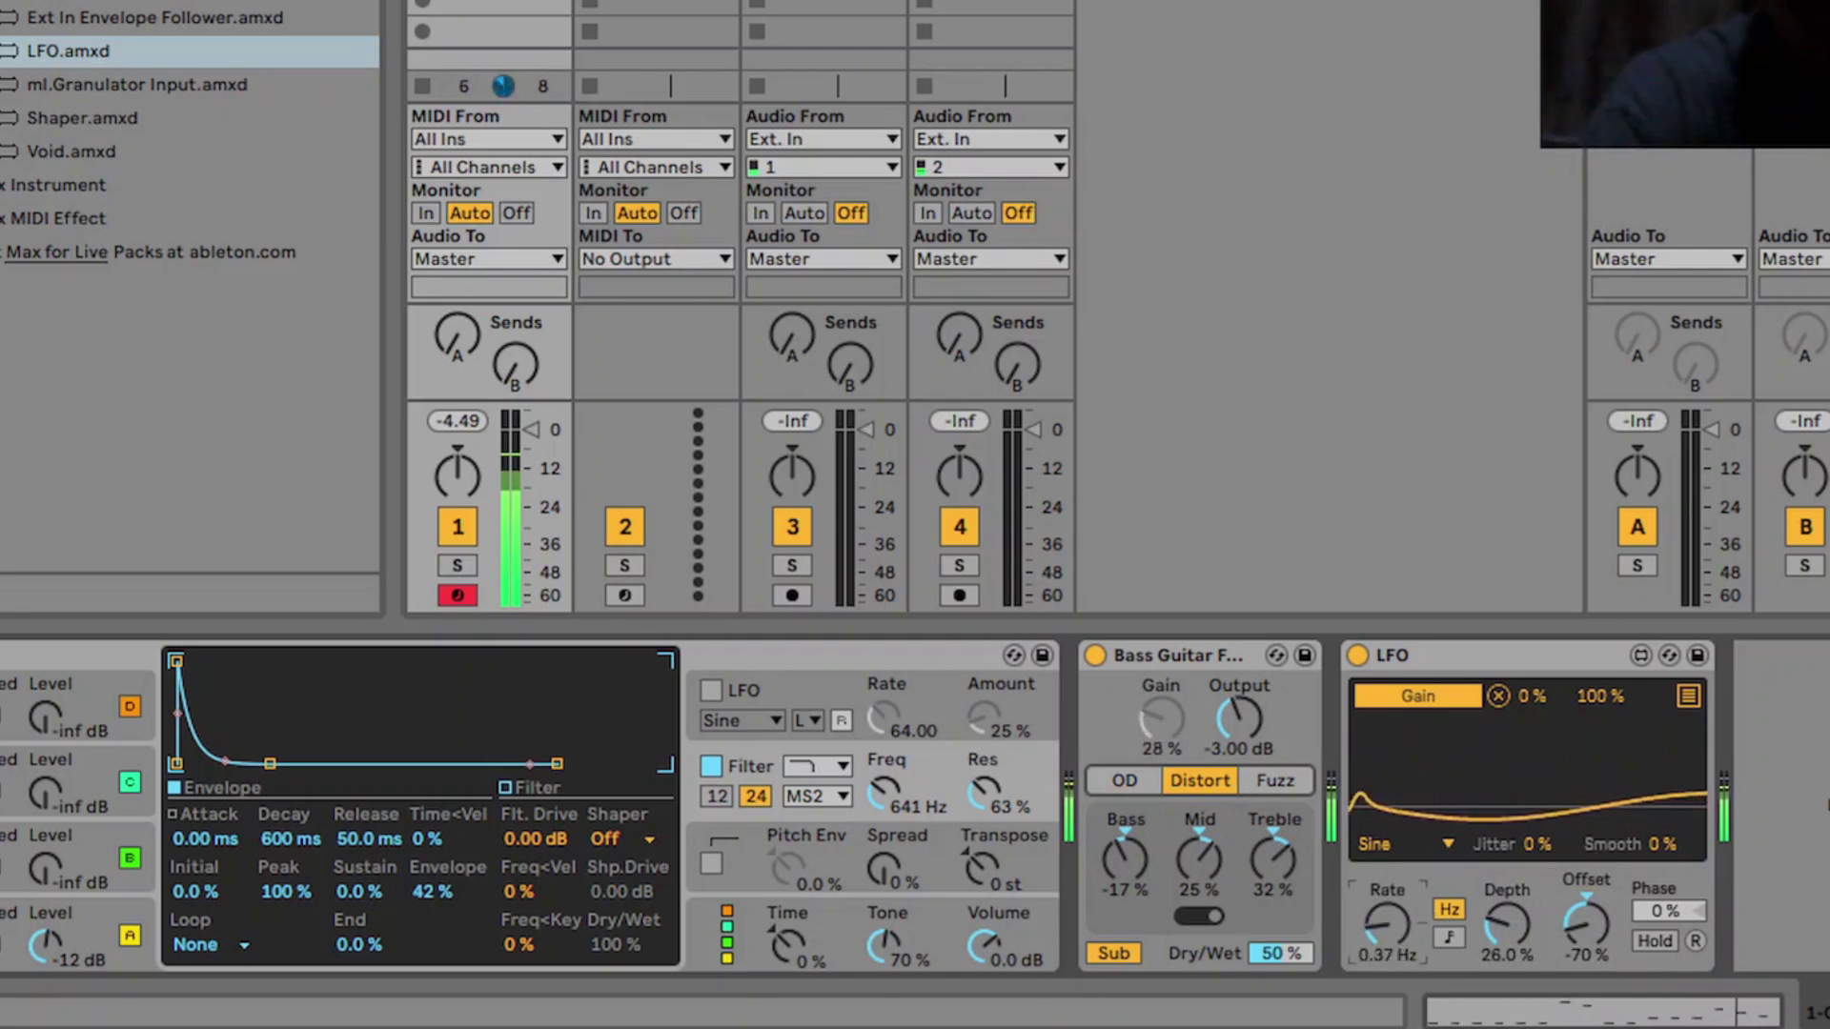
{"action": "left_click_drag", "start_coordinate": [1500, 928], "coordinate": [1500, 949]}
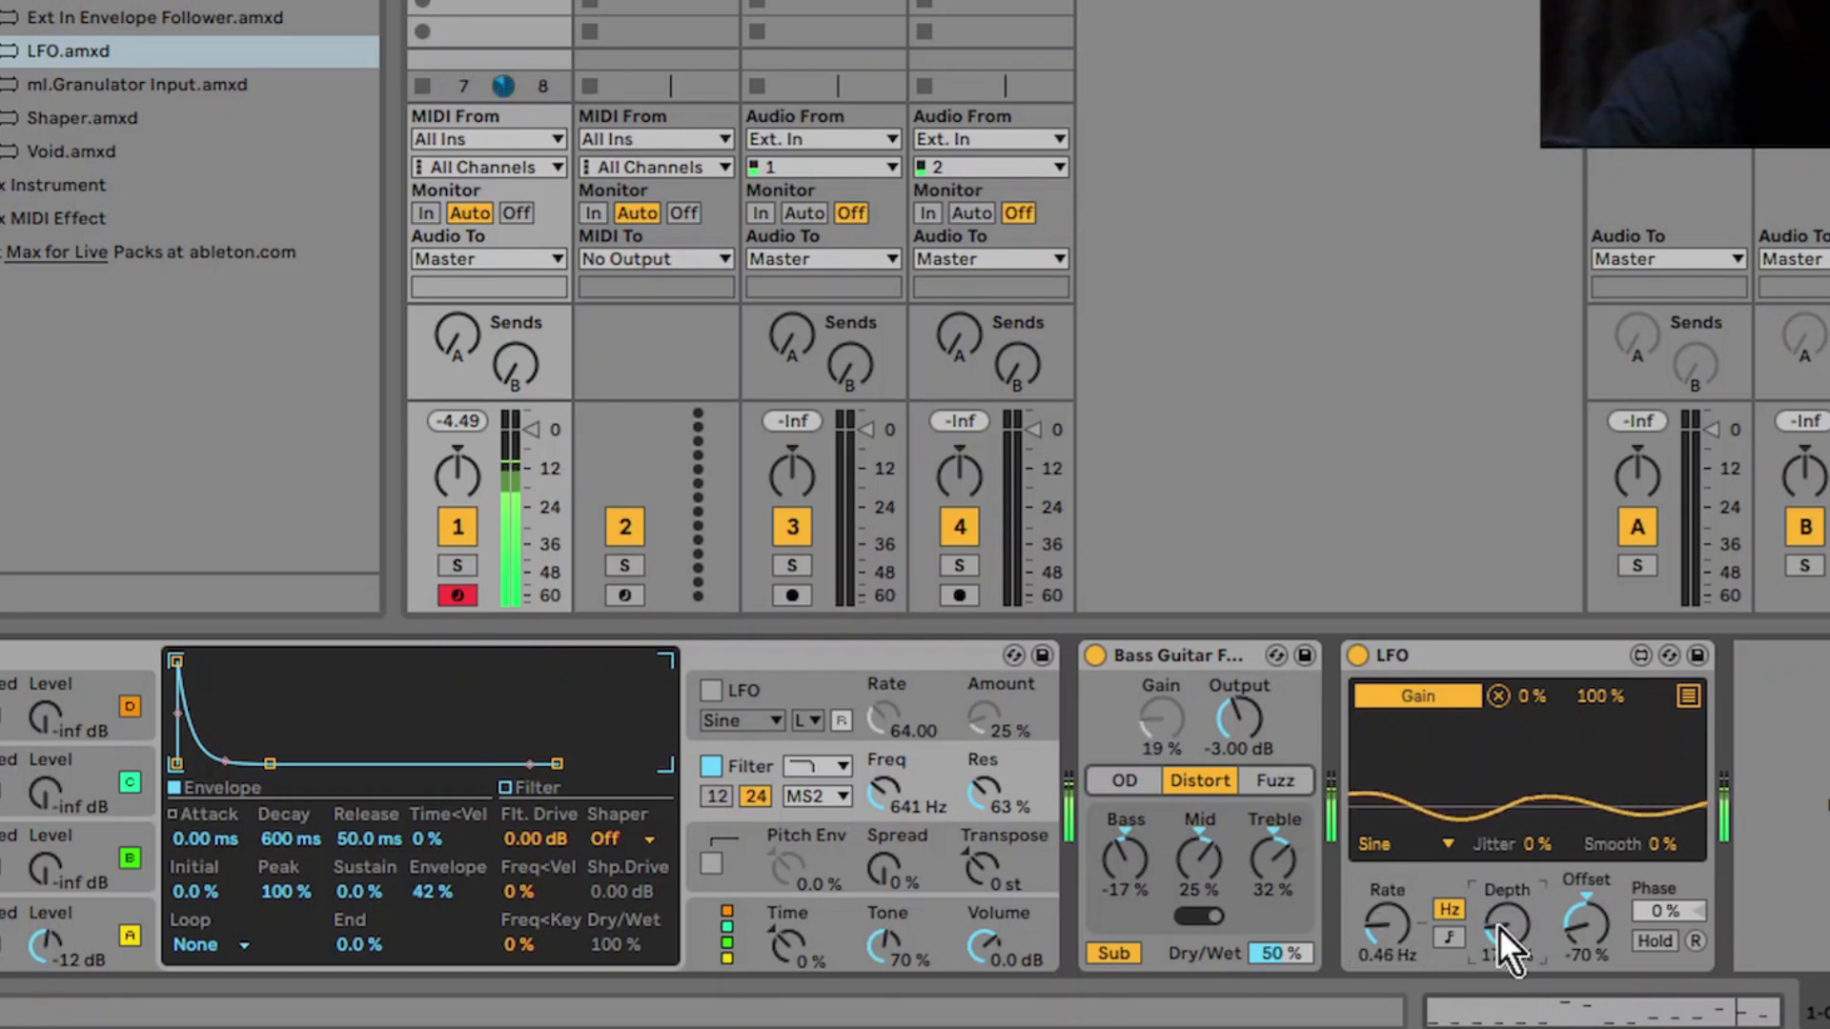
{"action": "left_click_drag", "start_coordinate": [1500, 929], "coordinate": [1390, 901]}
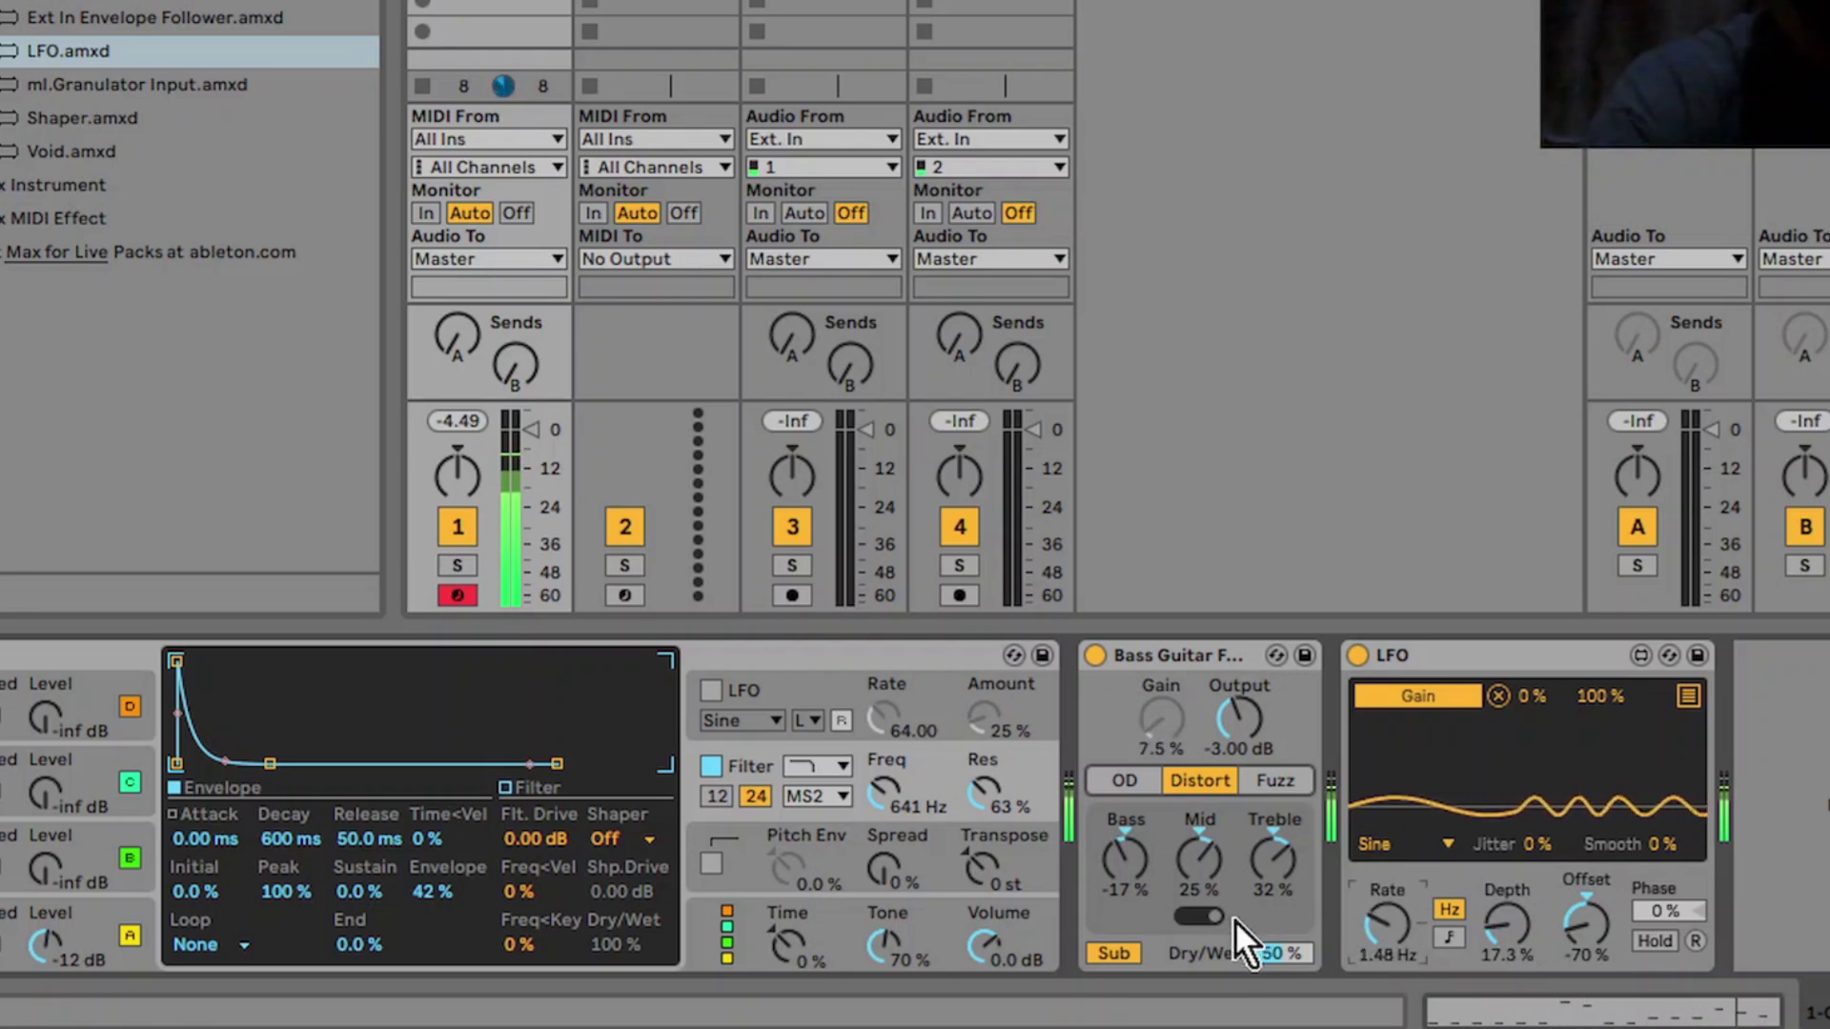
Set the pedal's bass to -11%, mid to 19%, treble to 33% and Dry/Wet to 34%
{"action": "left_click_drag", "start_coordinate": [1199, 855], "coordinate": [1278, 863]}
{"action": "mouse_move", "coordinate": [1134, 869]}
{"action": "left_mouse_down"}
{"action": "mouse_move", "coordinate": [1134, 815]}
{"action": "mouse_move", "coordinate": [1134, 910]}
{"action": "mouse_move", "coordinate": [1128, 864]}
{"action": "left_mouse_up"}
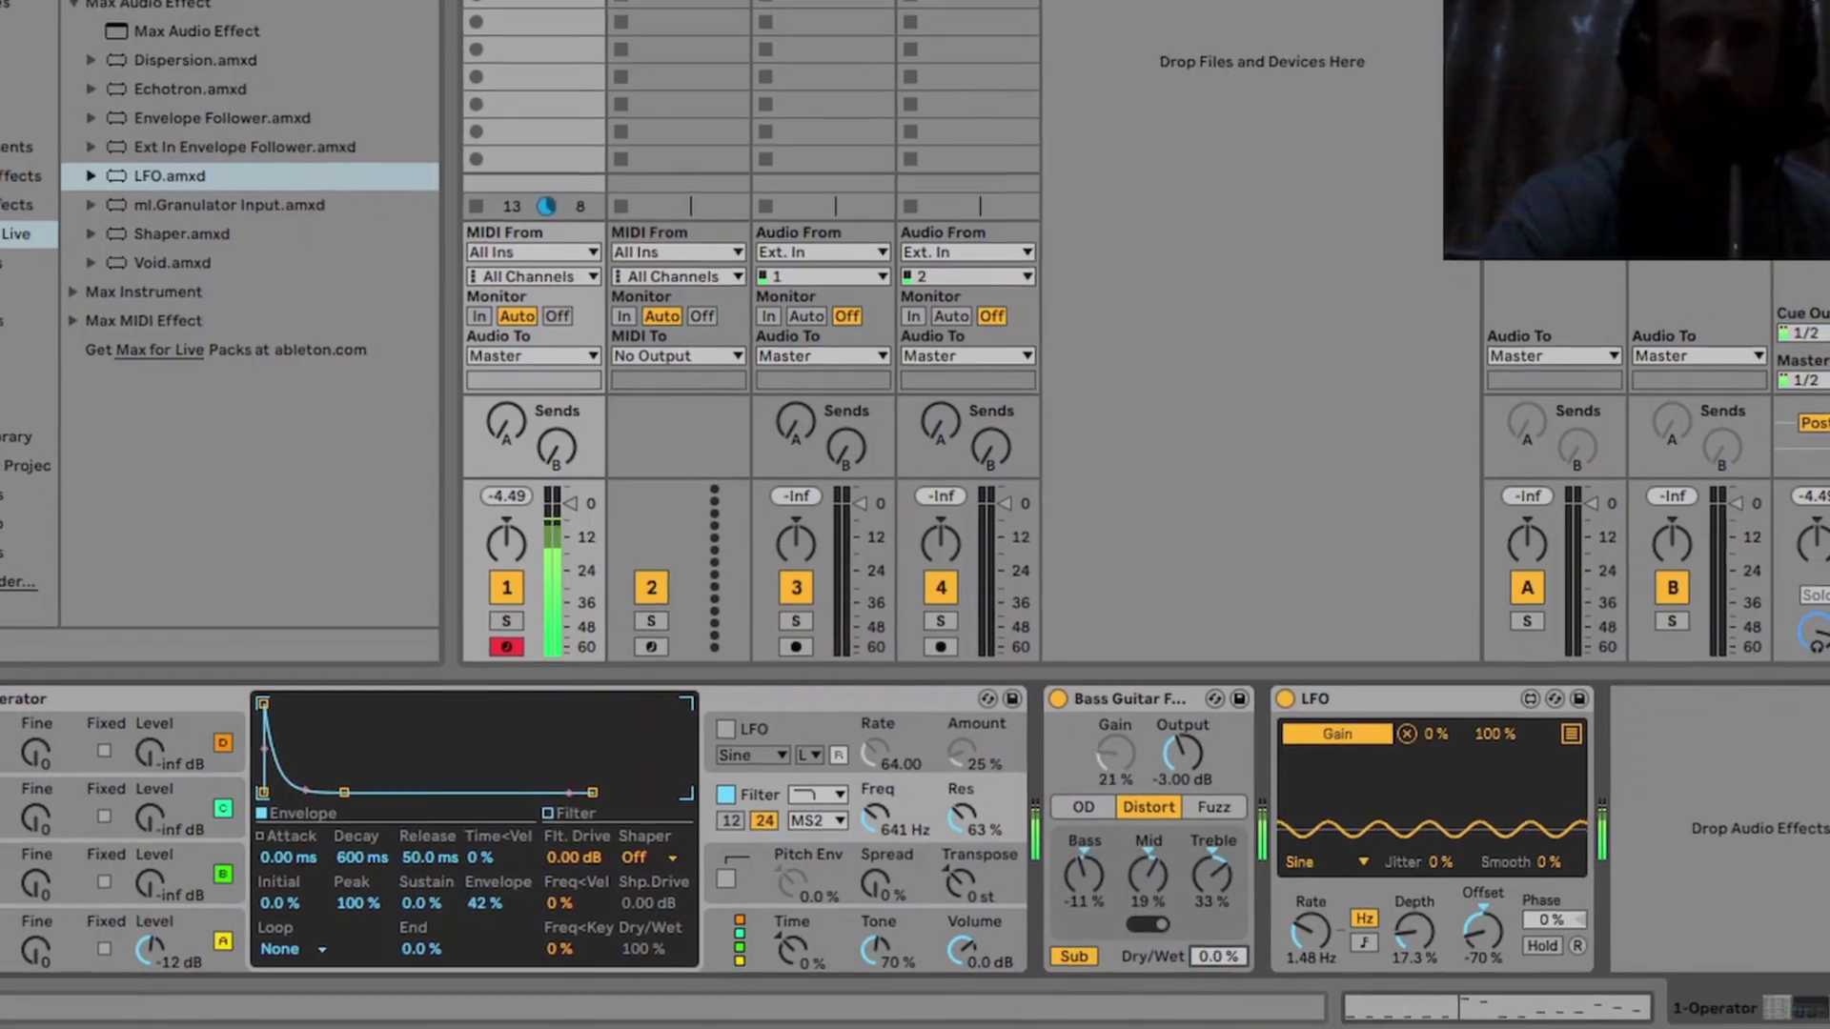
{"action": "left_click_drag", "start_coordinate": [1234, 955], "coordinate": [1234, 945]}
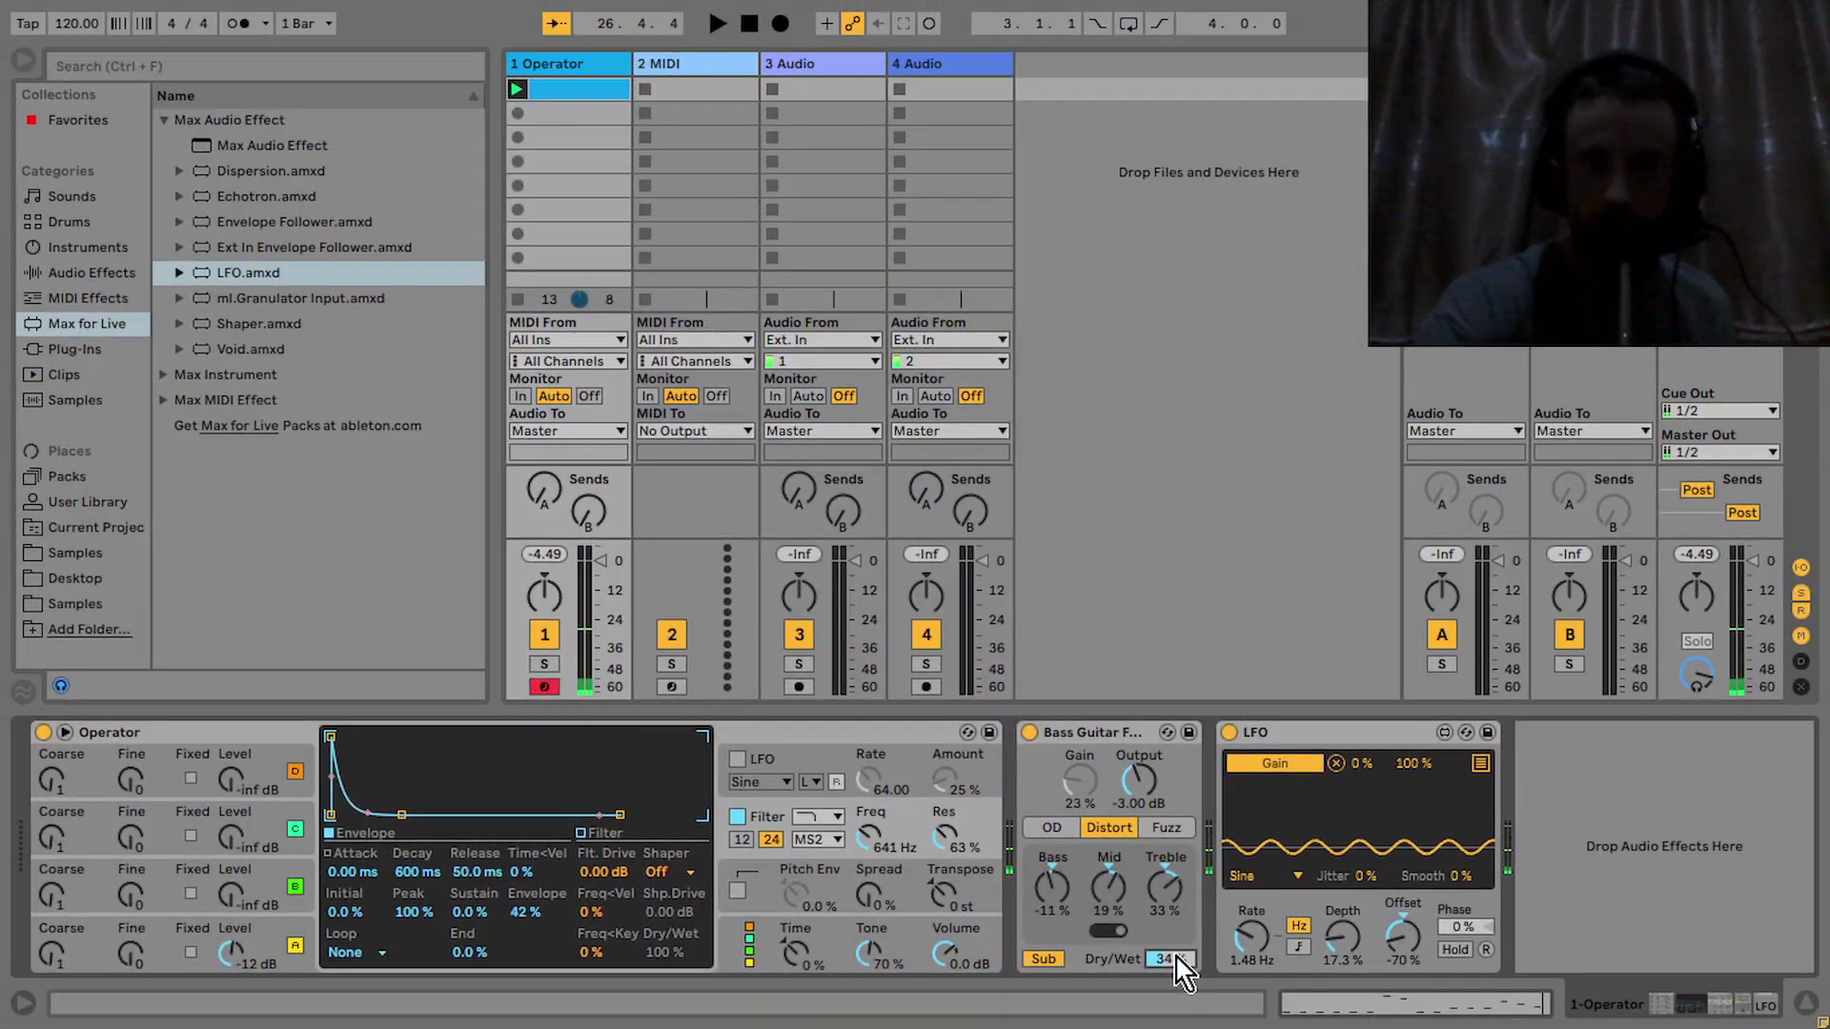
Add a second LFO mapped to Operator's filter envelope decay with a 29% minimum, 37% depth and -18% offset
{"action": "left_click", "coordinate": [1082, 745]}
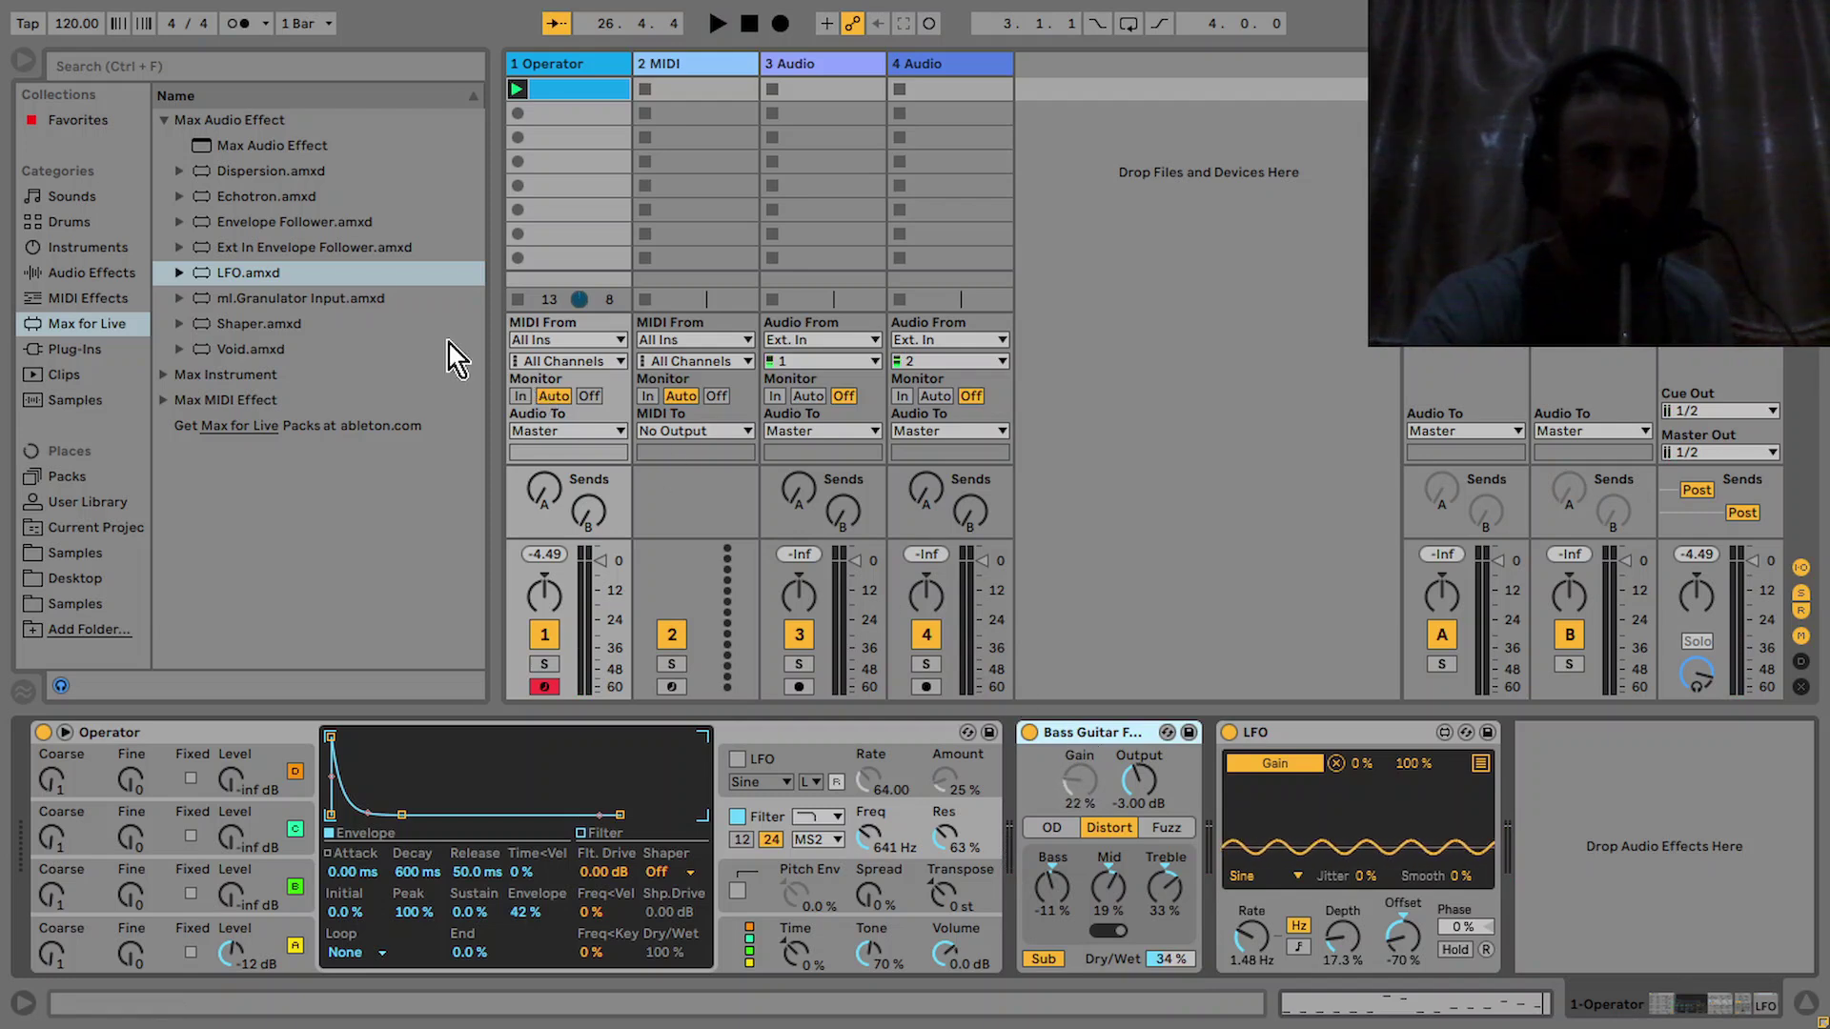
{"action": "double_click", "coordinate": [253, 275]}
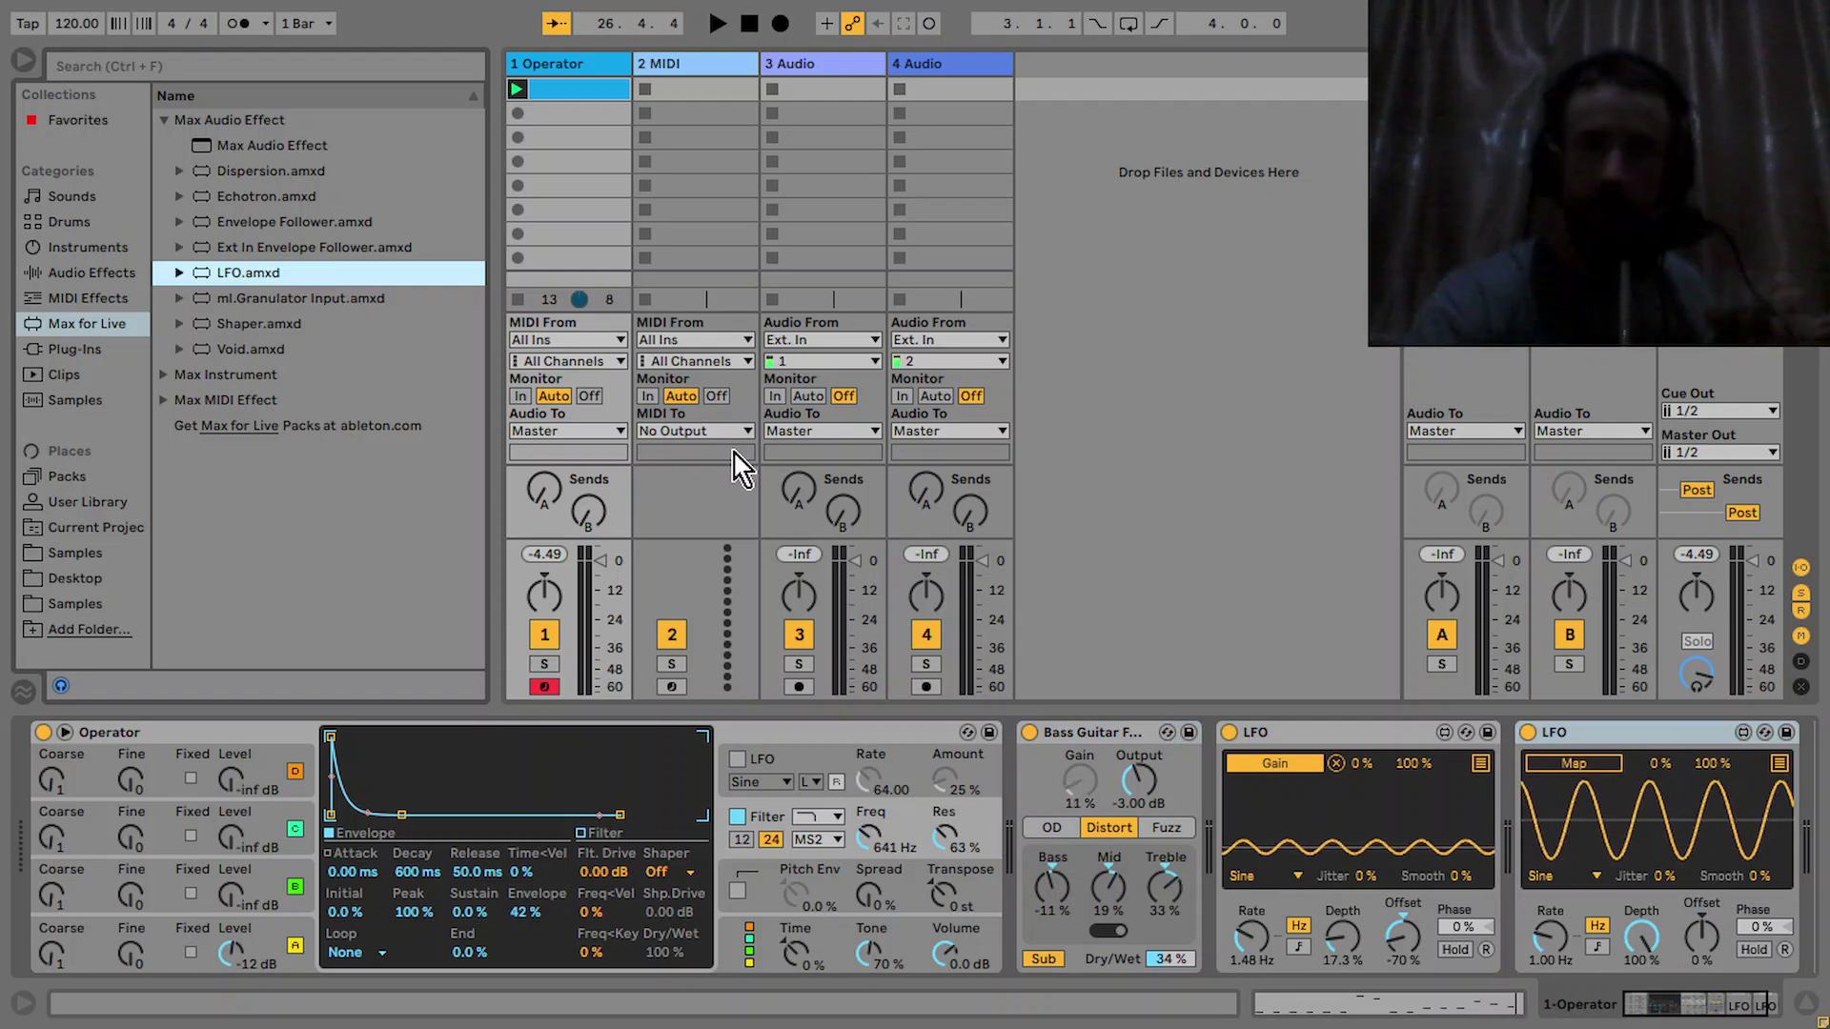
{"action": "left_click", "coordinate": [1574, 764]}
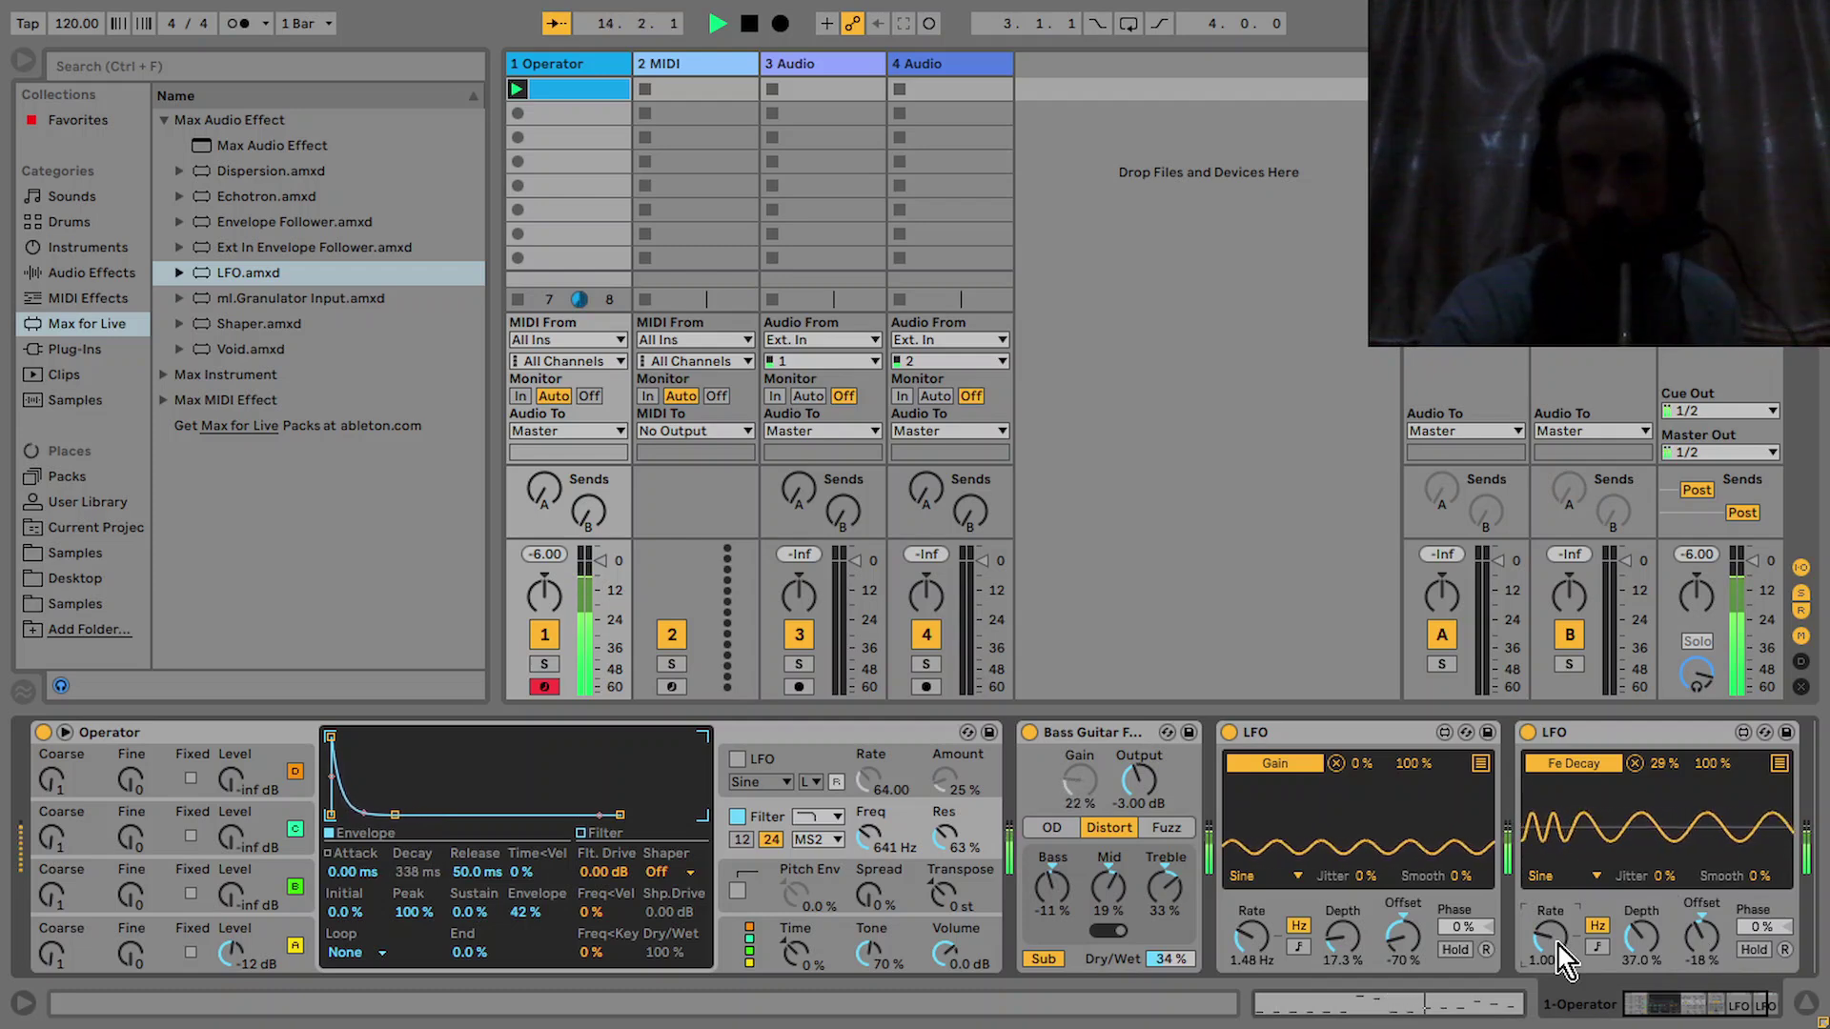
Set Operator's filter frequency to 170 Hz and its filter envelope amount to 63%
{"action": "left_click_drag", "start_coordinate": [1701, 1015], "coordinate": [1668, 1012]}
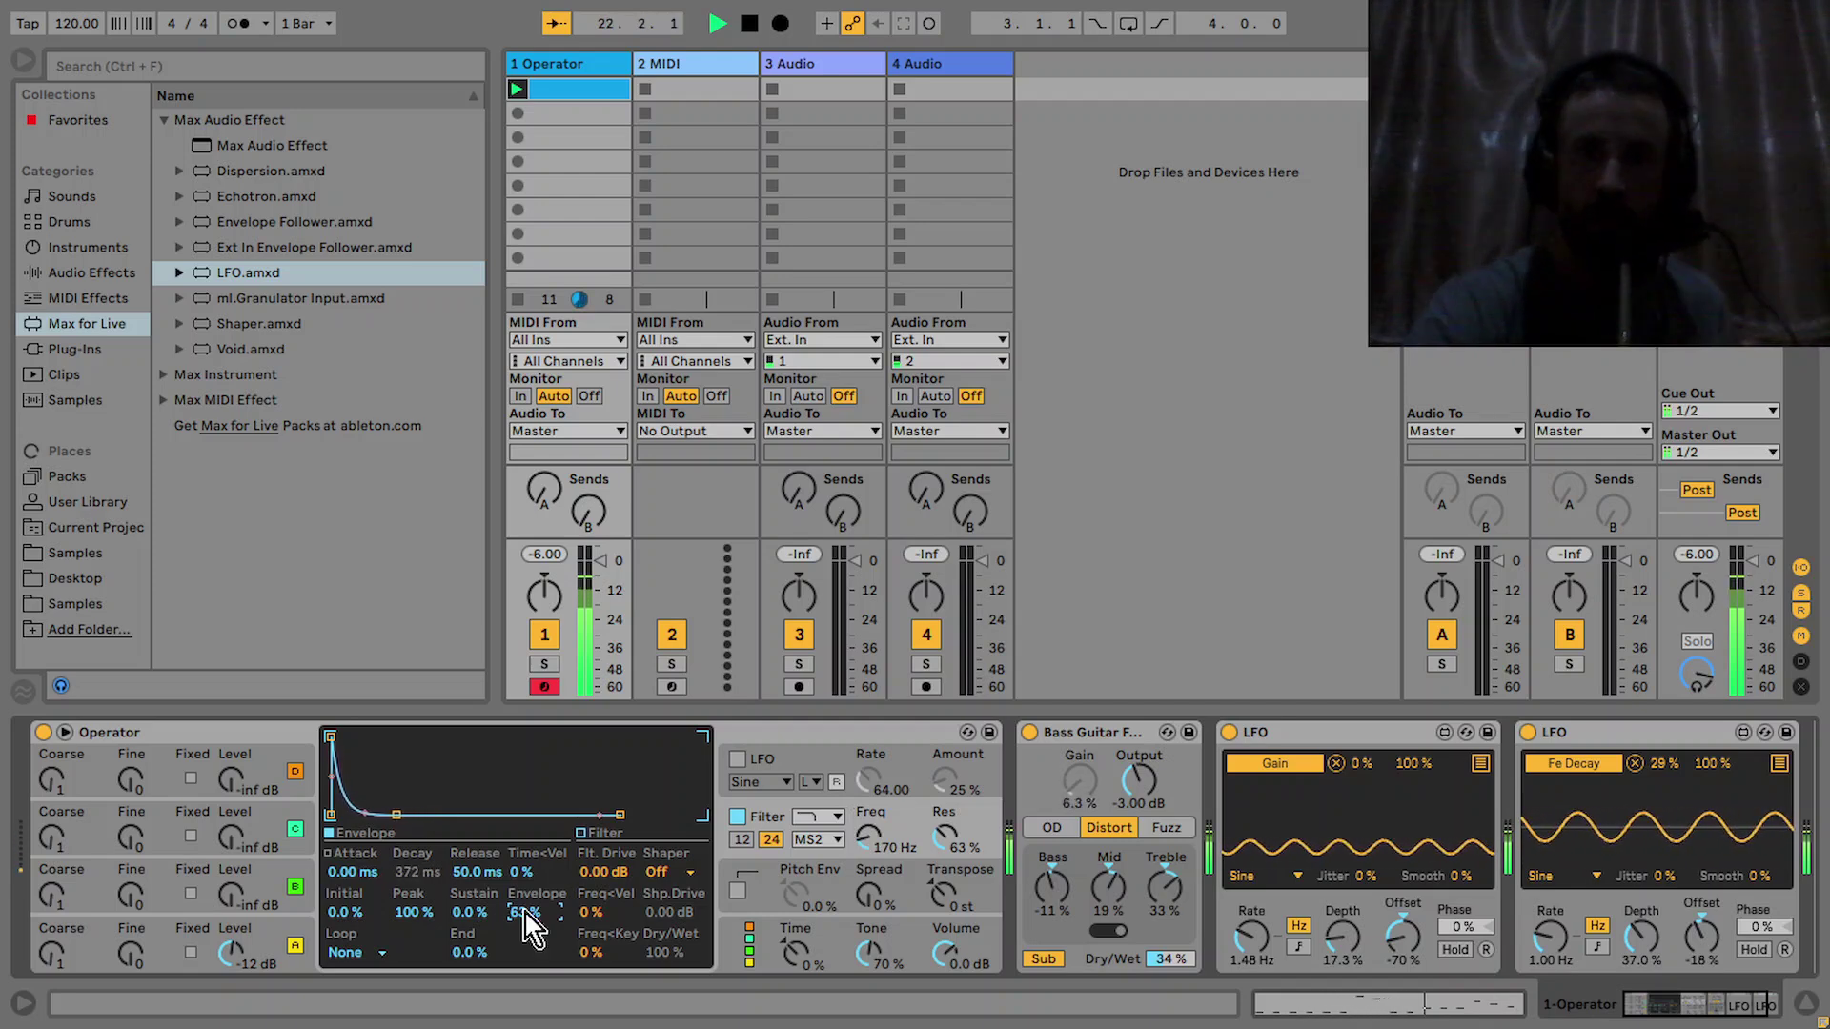
{"action": "left_click_drag", "start_coordinate": [1634, 997], "coordinate": [1730, 1015]}
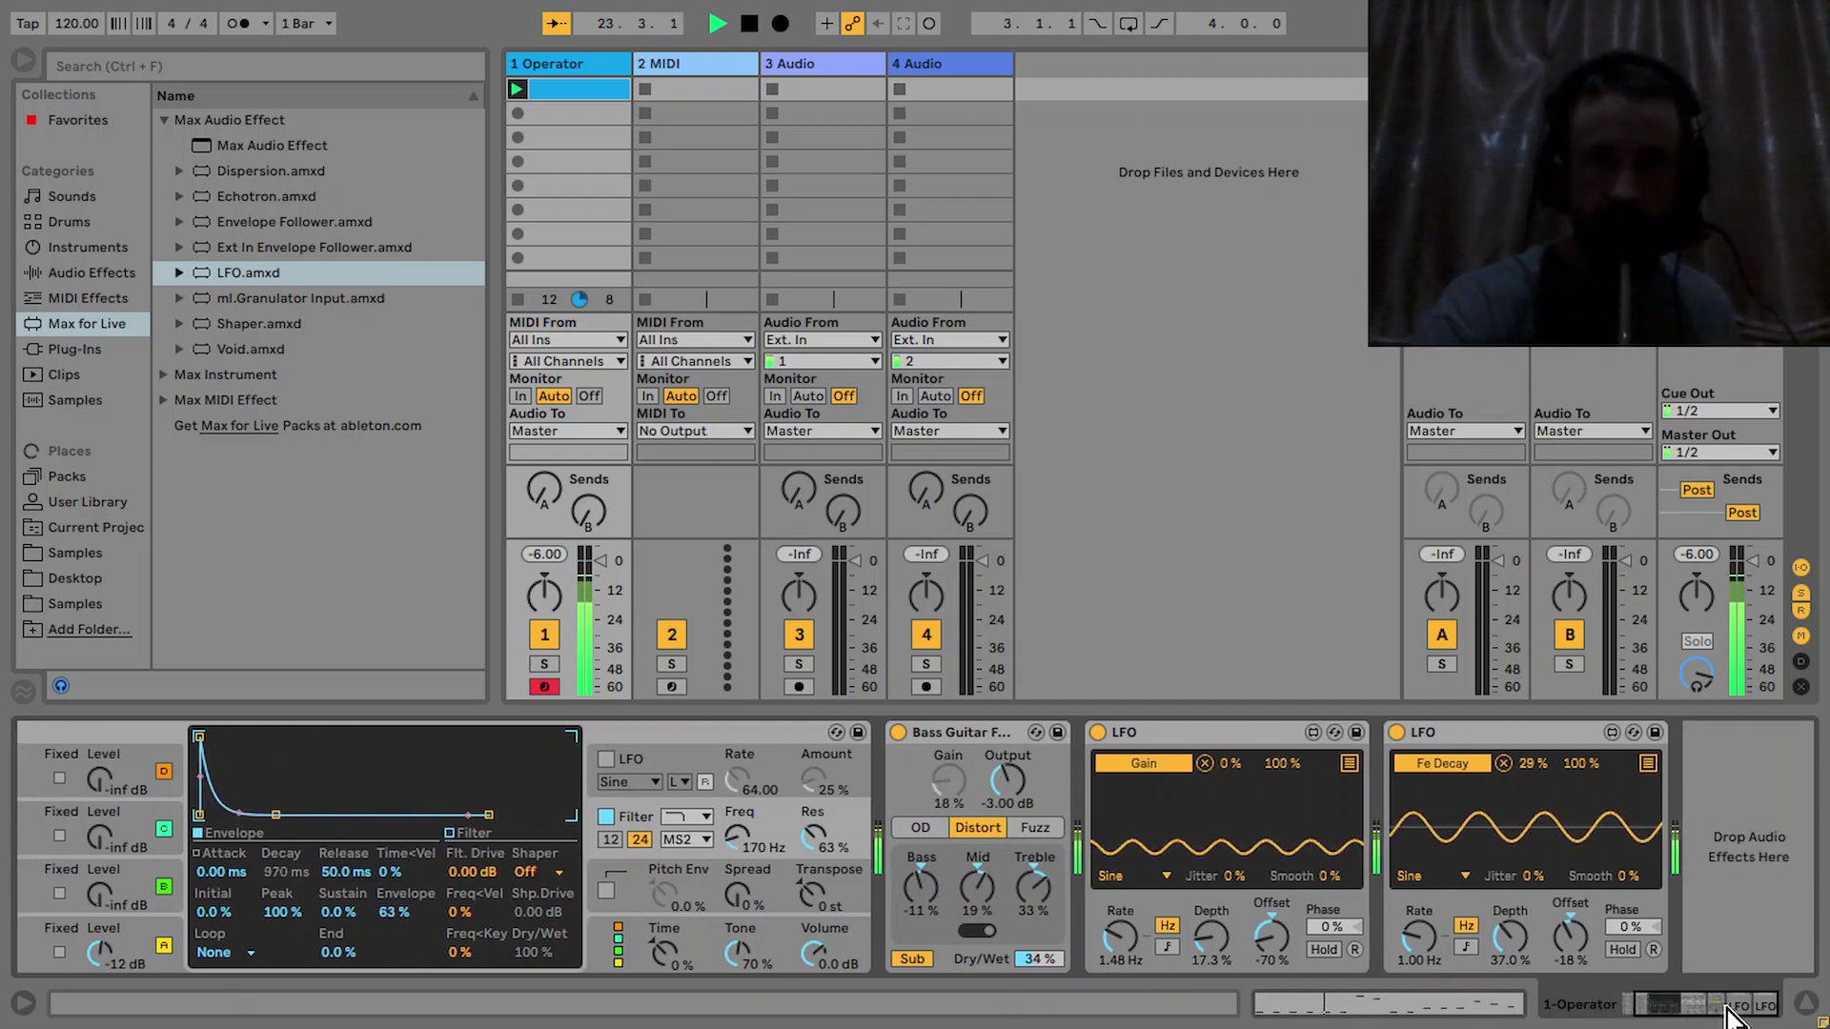
Add a Ping Pong Delay before the pedal with its filter at 2.08 kHz, width 1.51 and Dry/Wet at 32%
{"action": "left_click", "coordinate": [72, 273]}
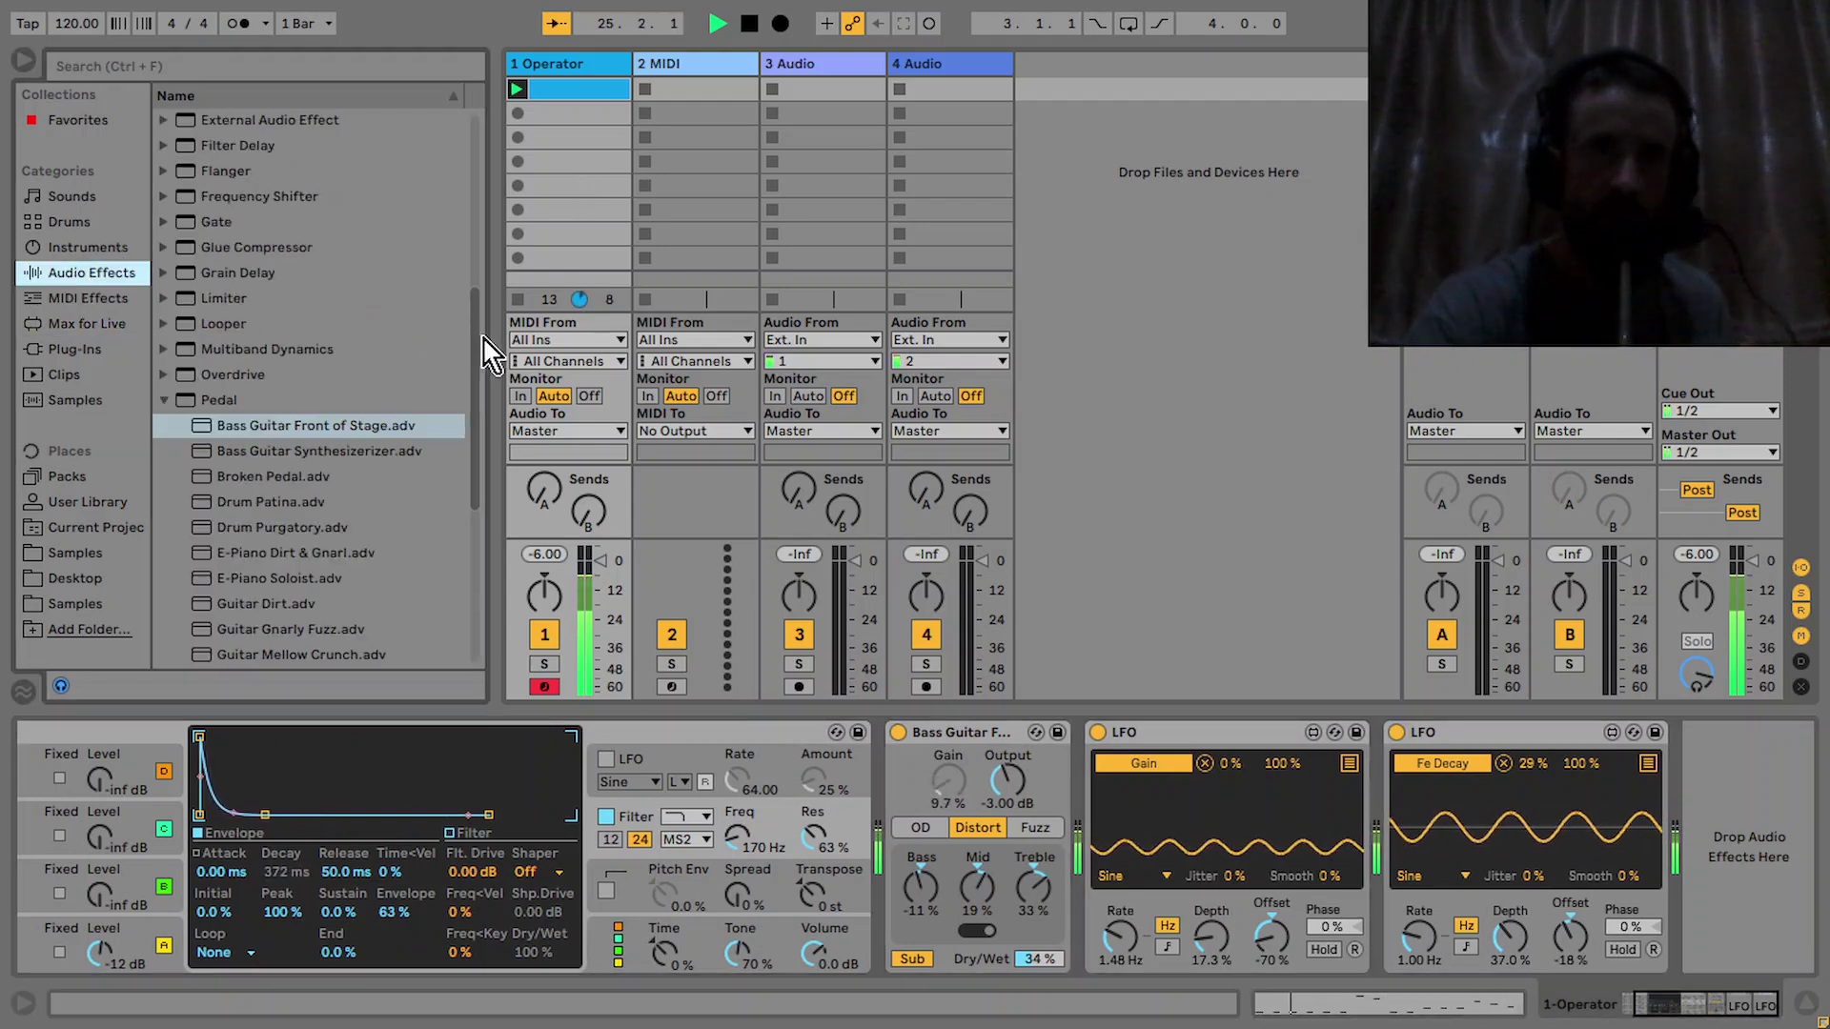
{"action": "left_click_drag", "start_coordinate": [480, 336], "coordinate": [449, 156]}
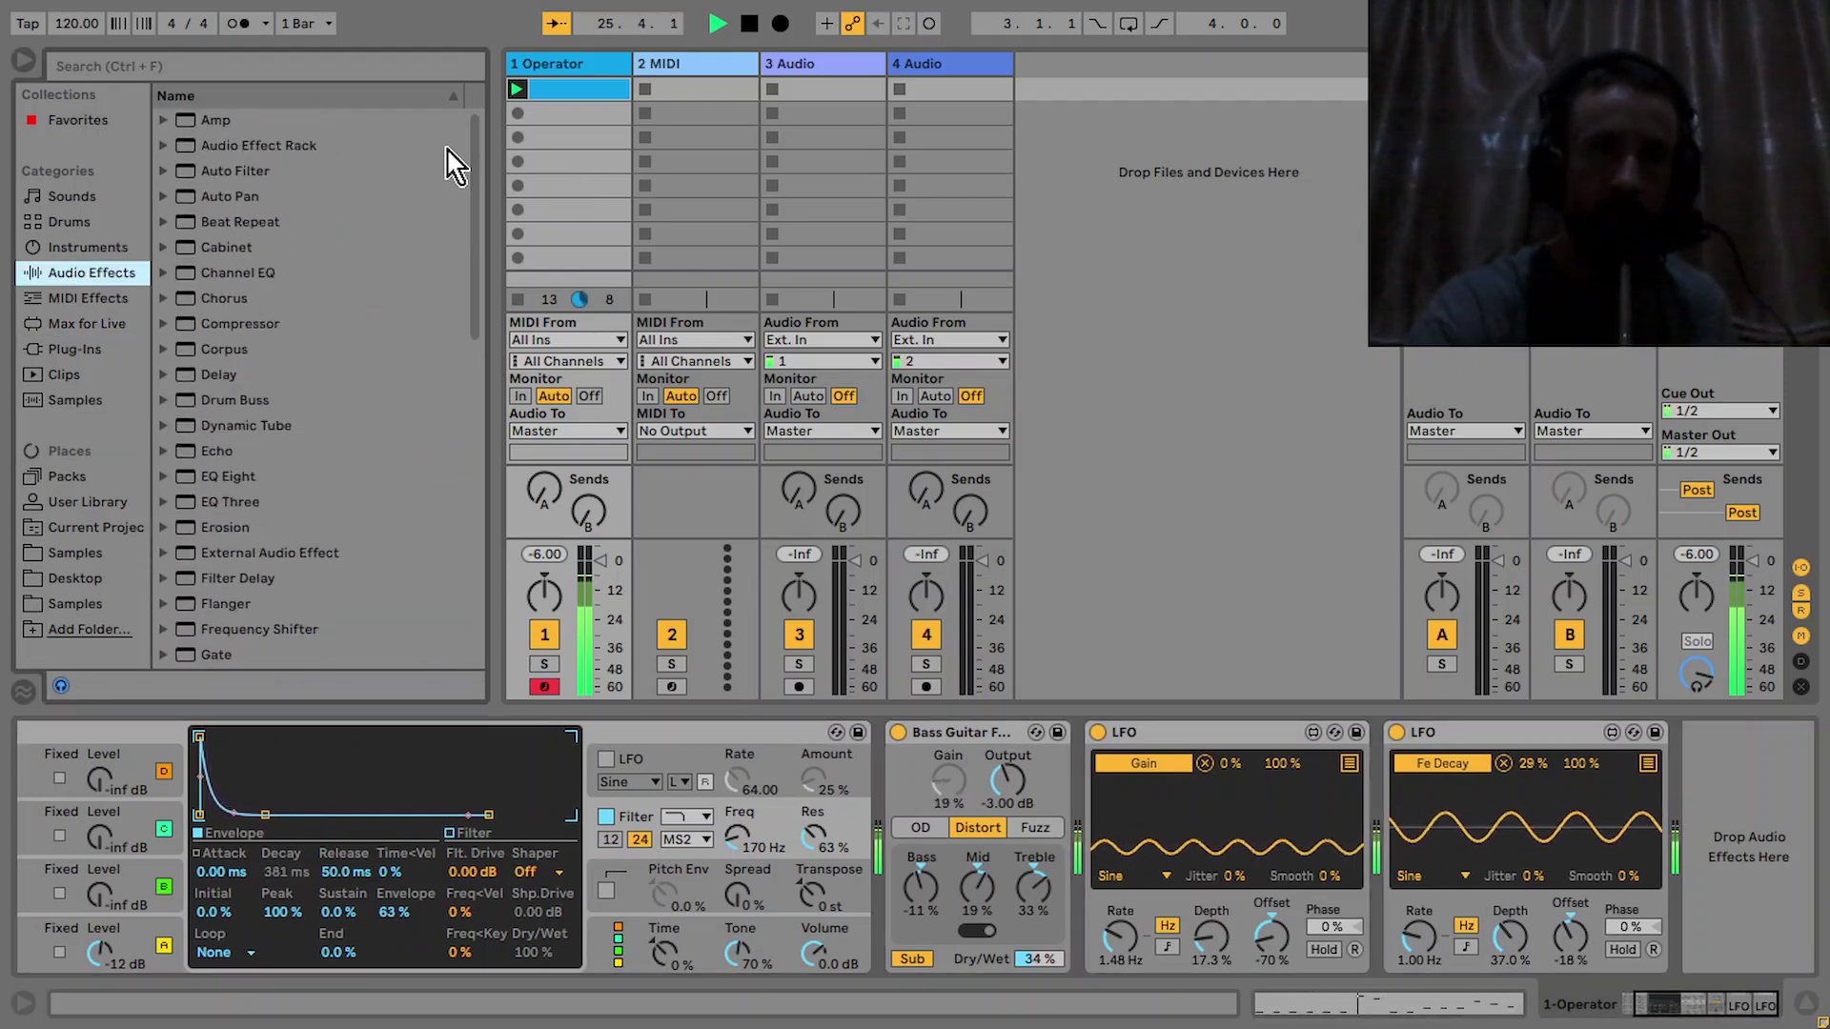
{"action": "left_click", "coordinate": [224, 372]}
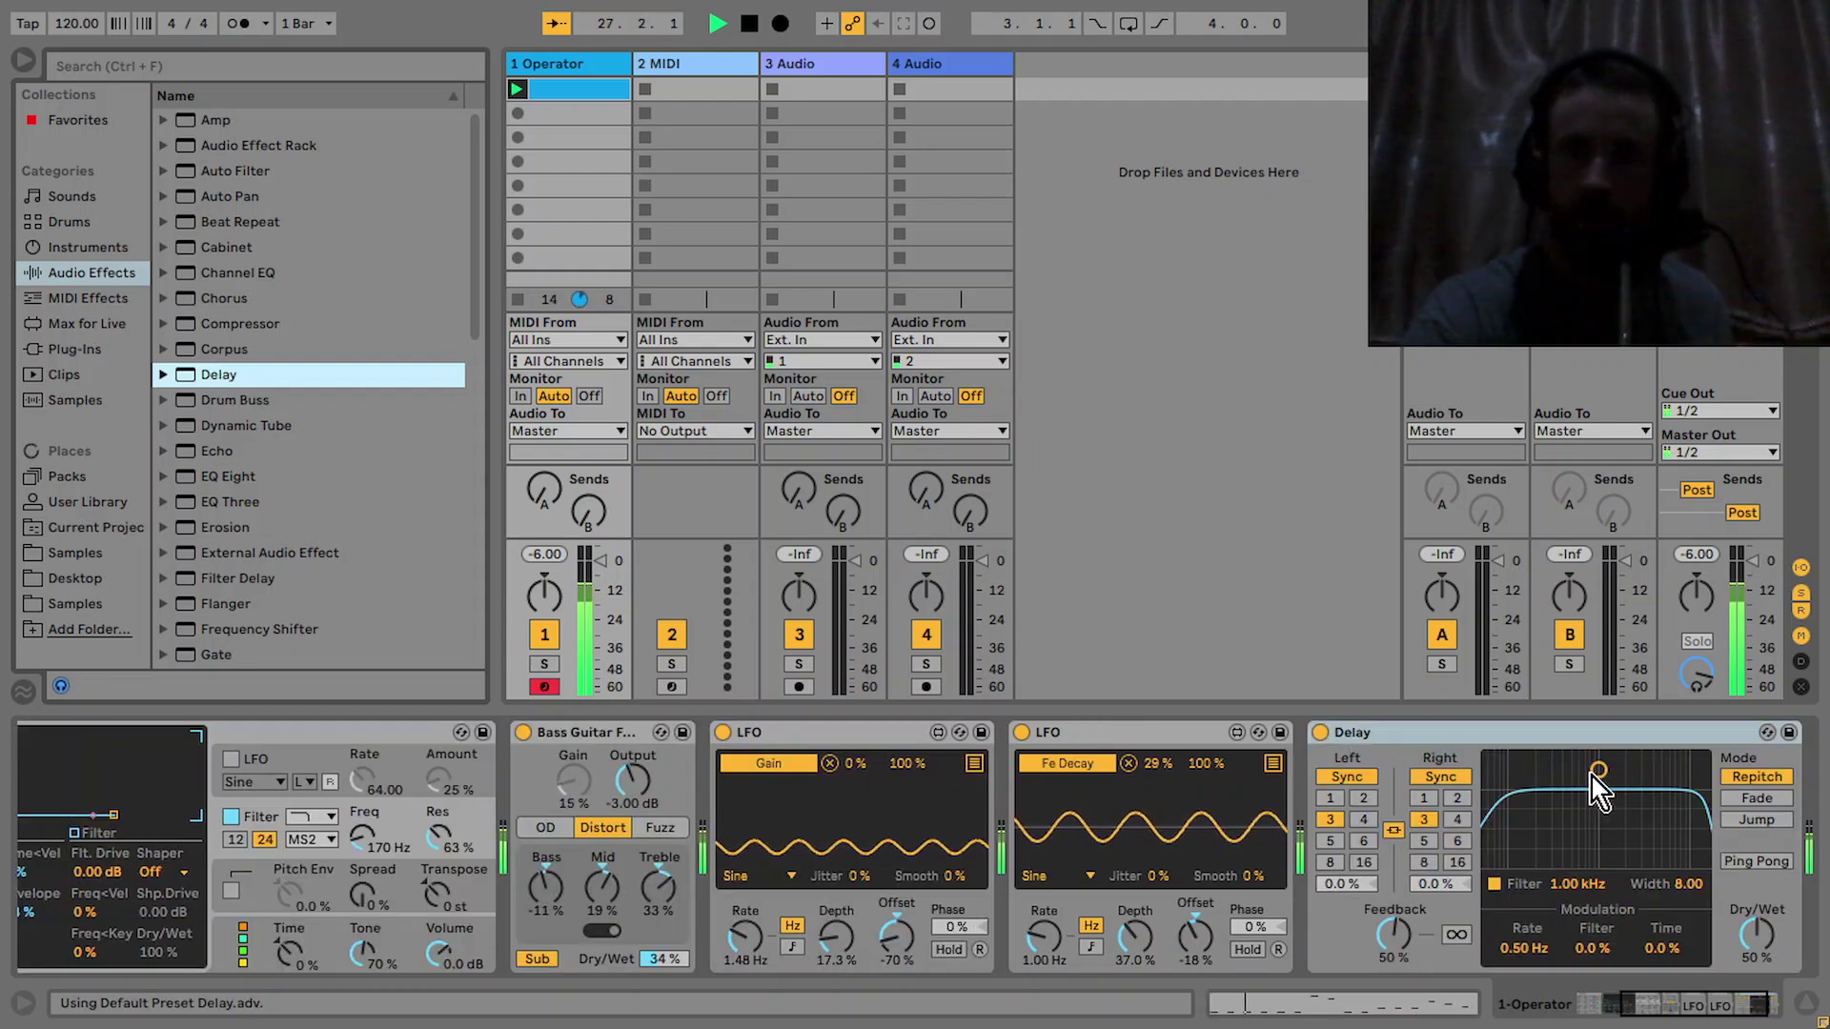
{"action": "left_click_drag", "start_coordinate": [1604, 777], "coordinate": [1625, 844]}
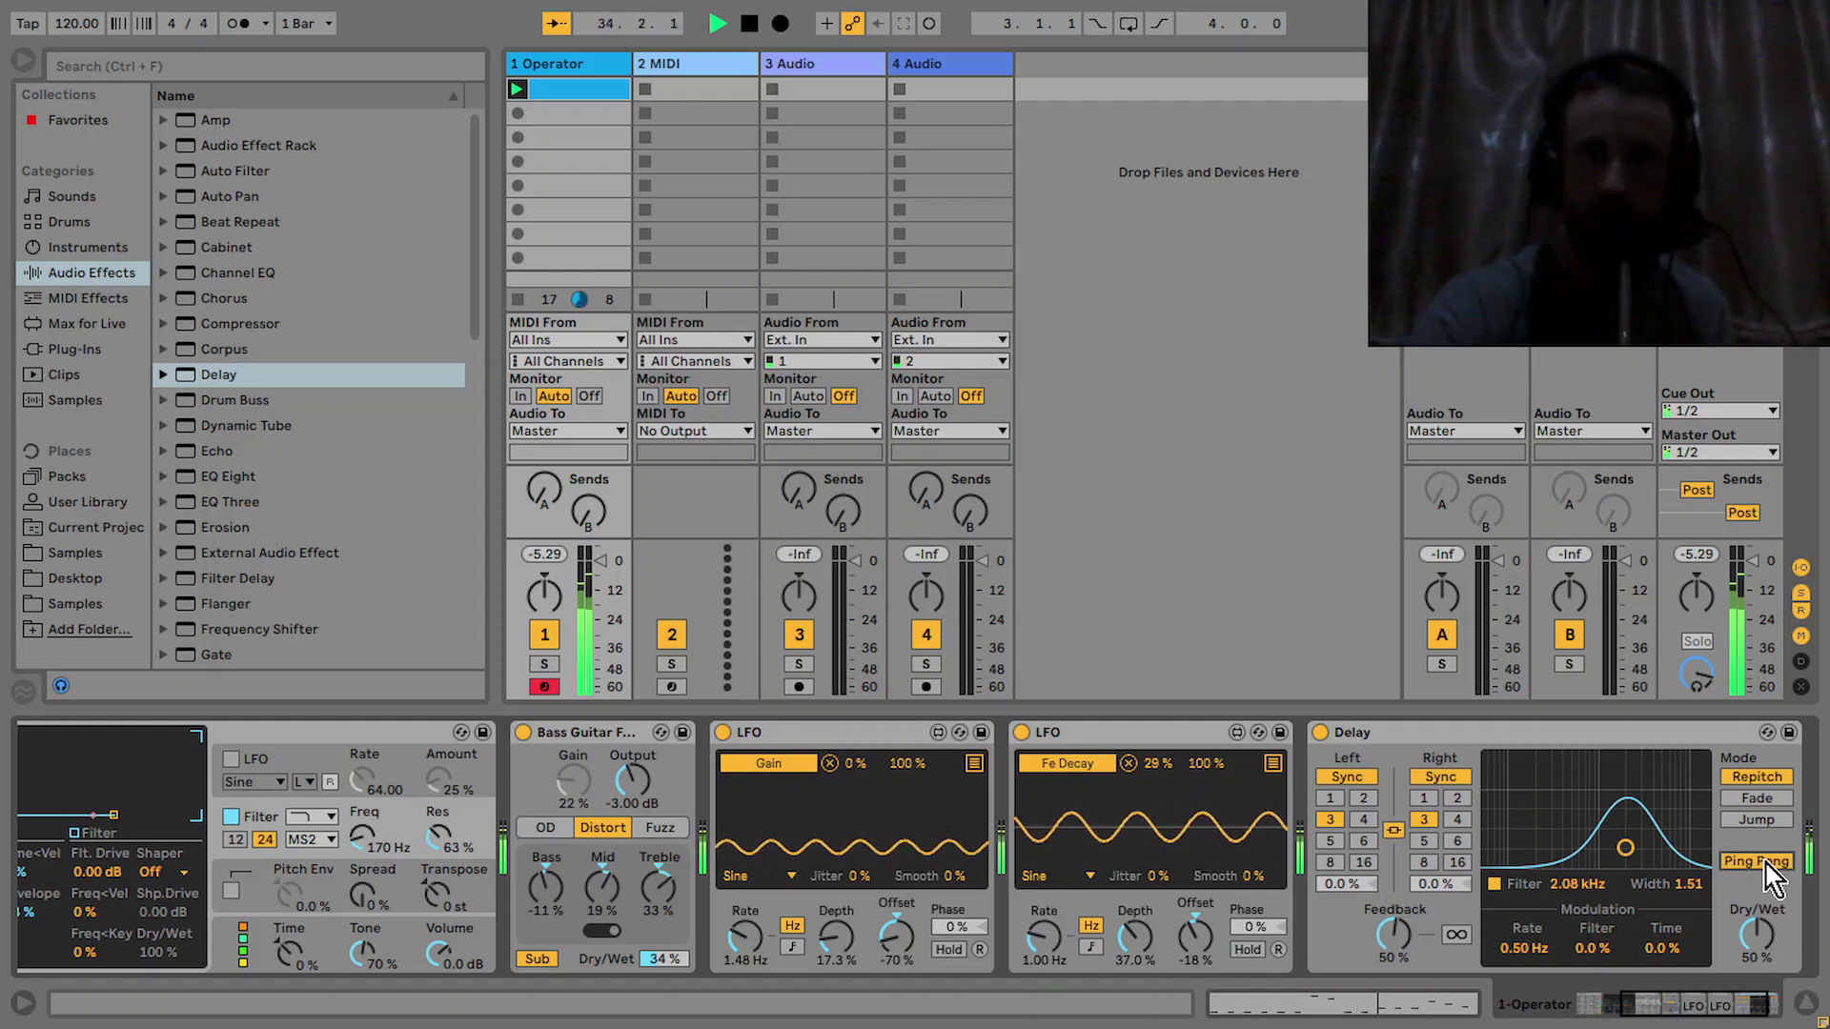
{"action": "left_click", "coordinate": [1389, 735]}
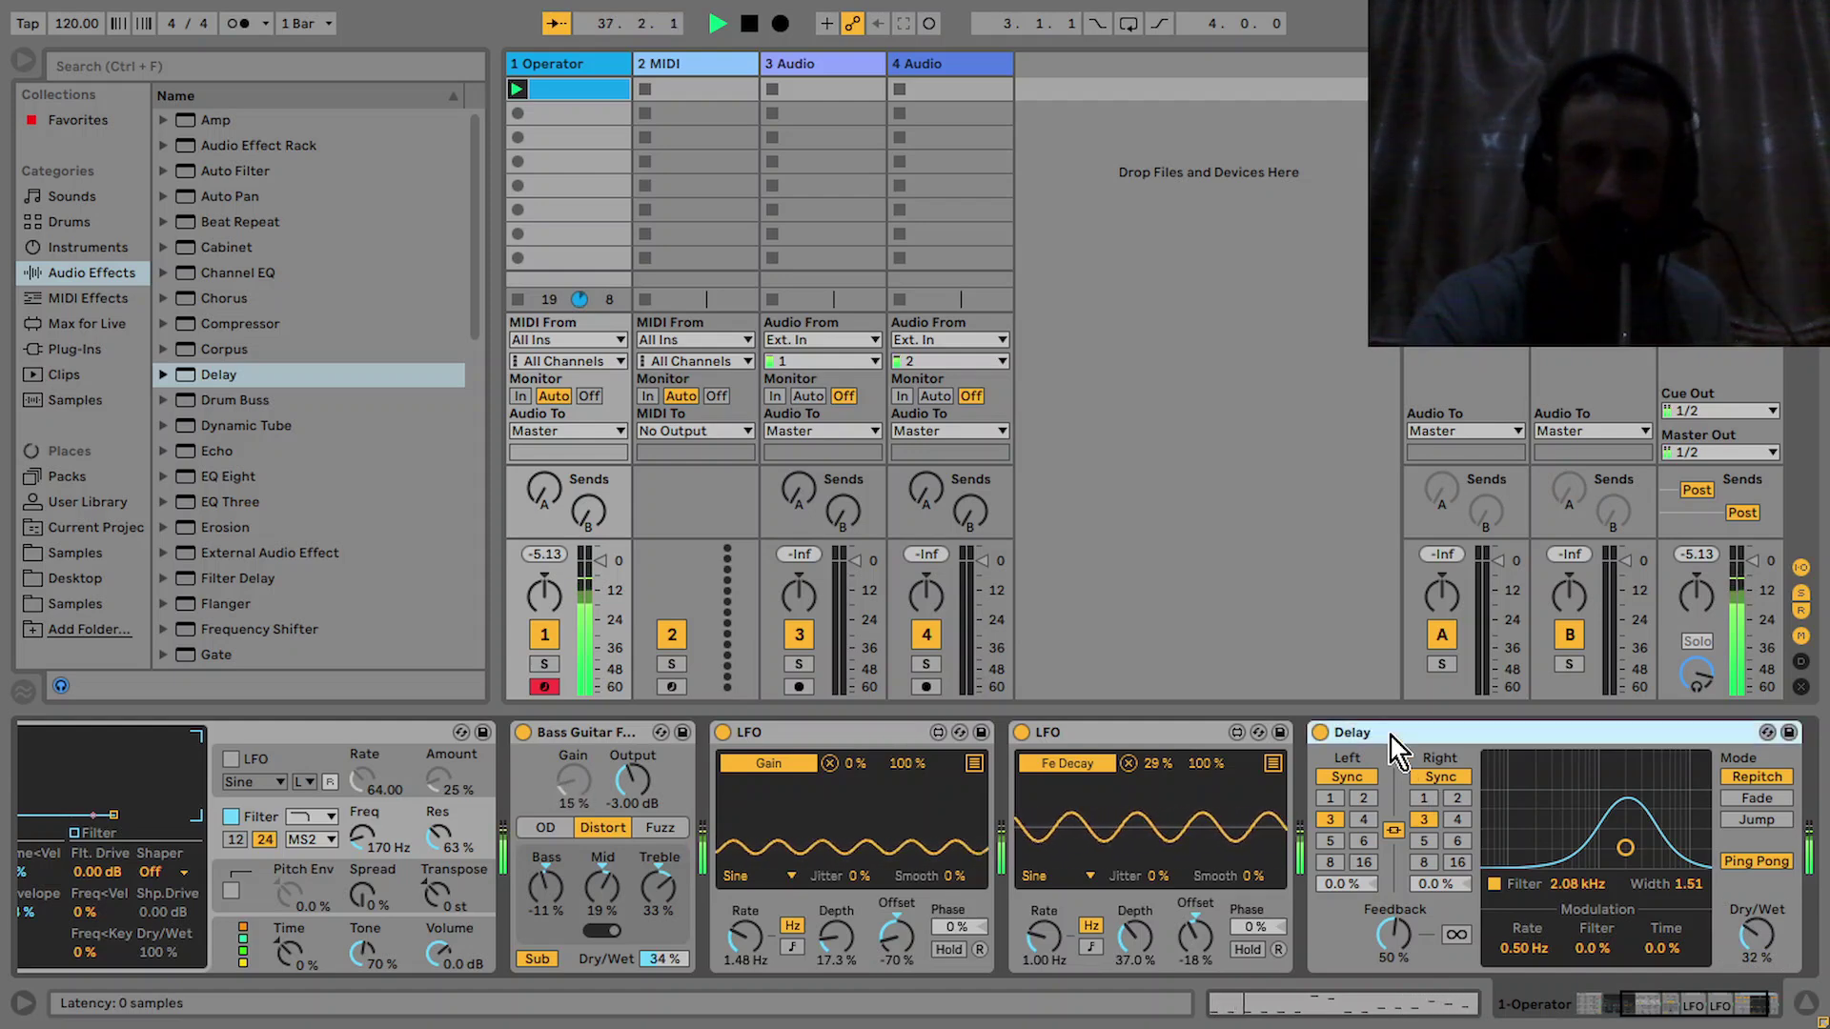
{"action": "left_click_drag", "start_coordinate": [1187, 736], "coordinate": [547, 773]}
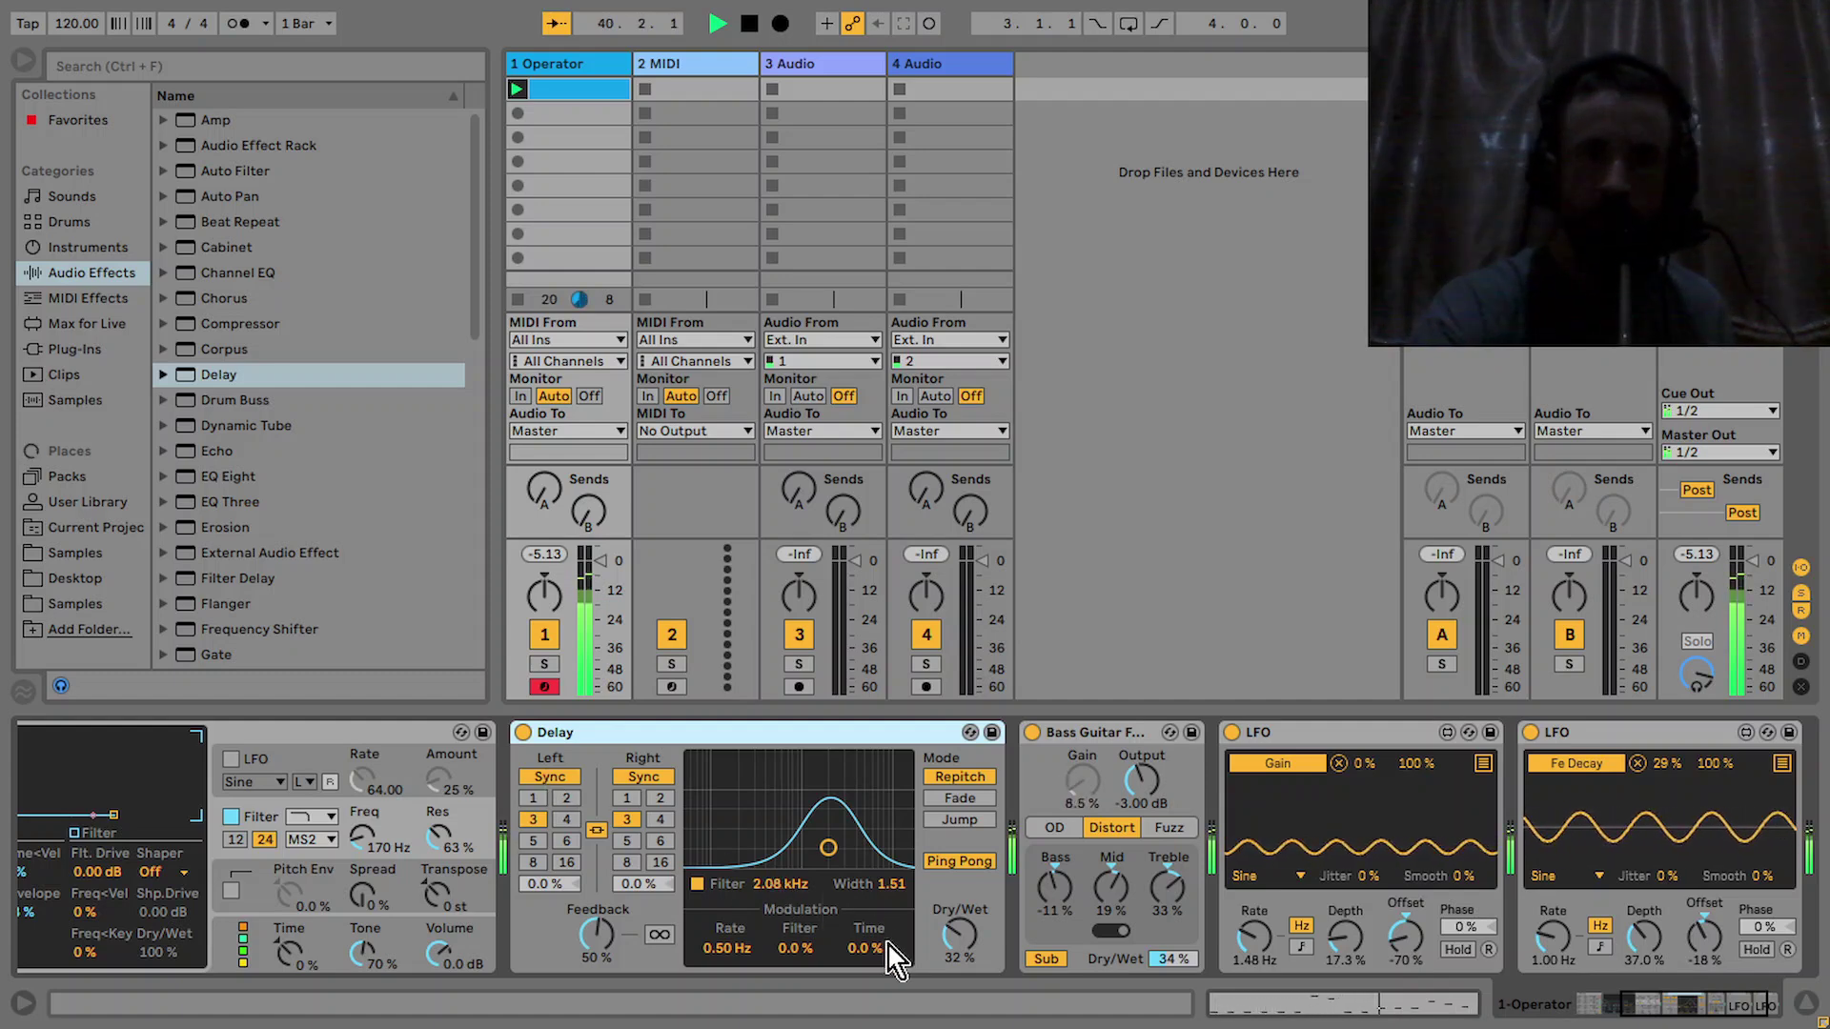
Set the Delay's modulation rate to 0.21 Hz and filter modulation to 34%, with its filter at 1.44 kHz and width 0.77
{"action": "left_click", "coordinate": [792, 949]}
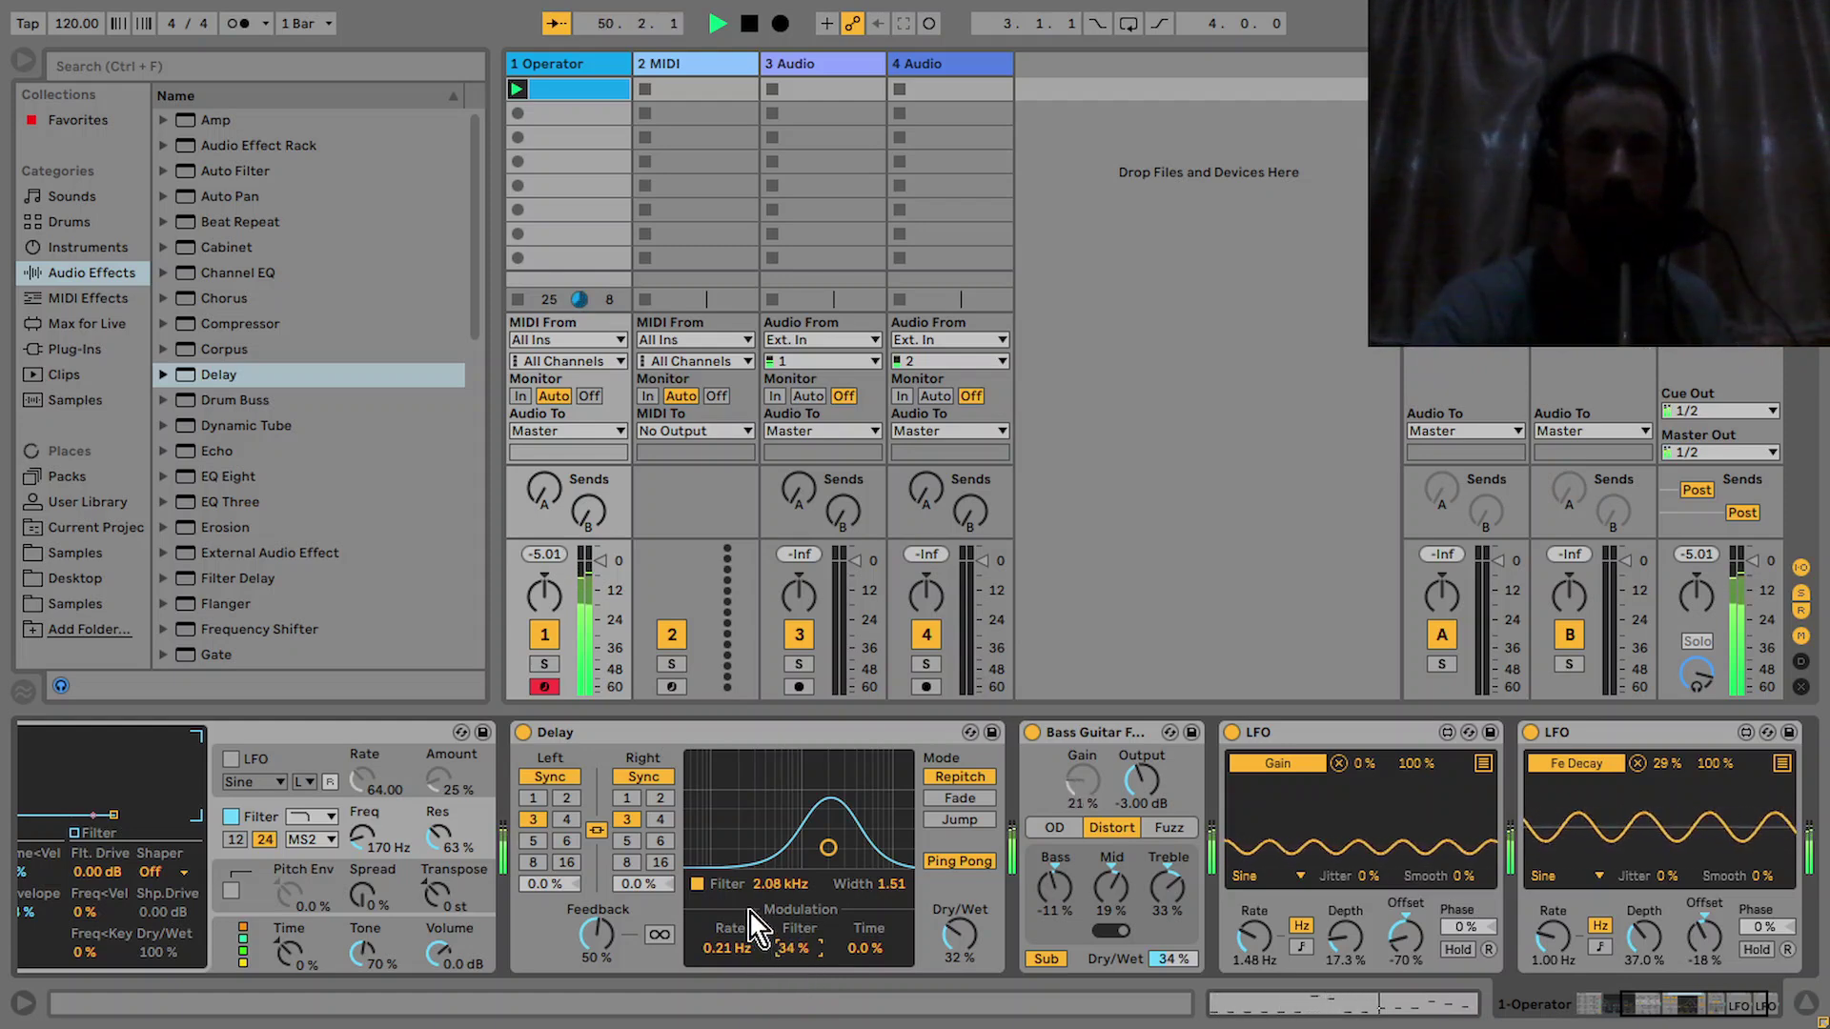
{"action": "left_click_drag", "start_coordinate": [774, 894], "coordinate": [774, 896]}
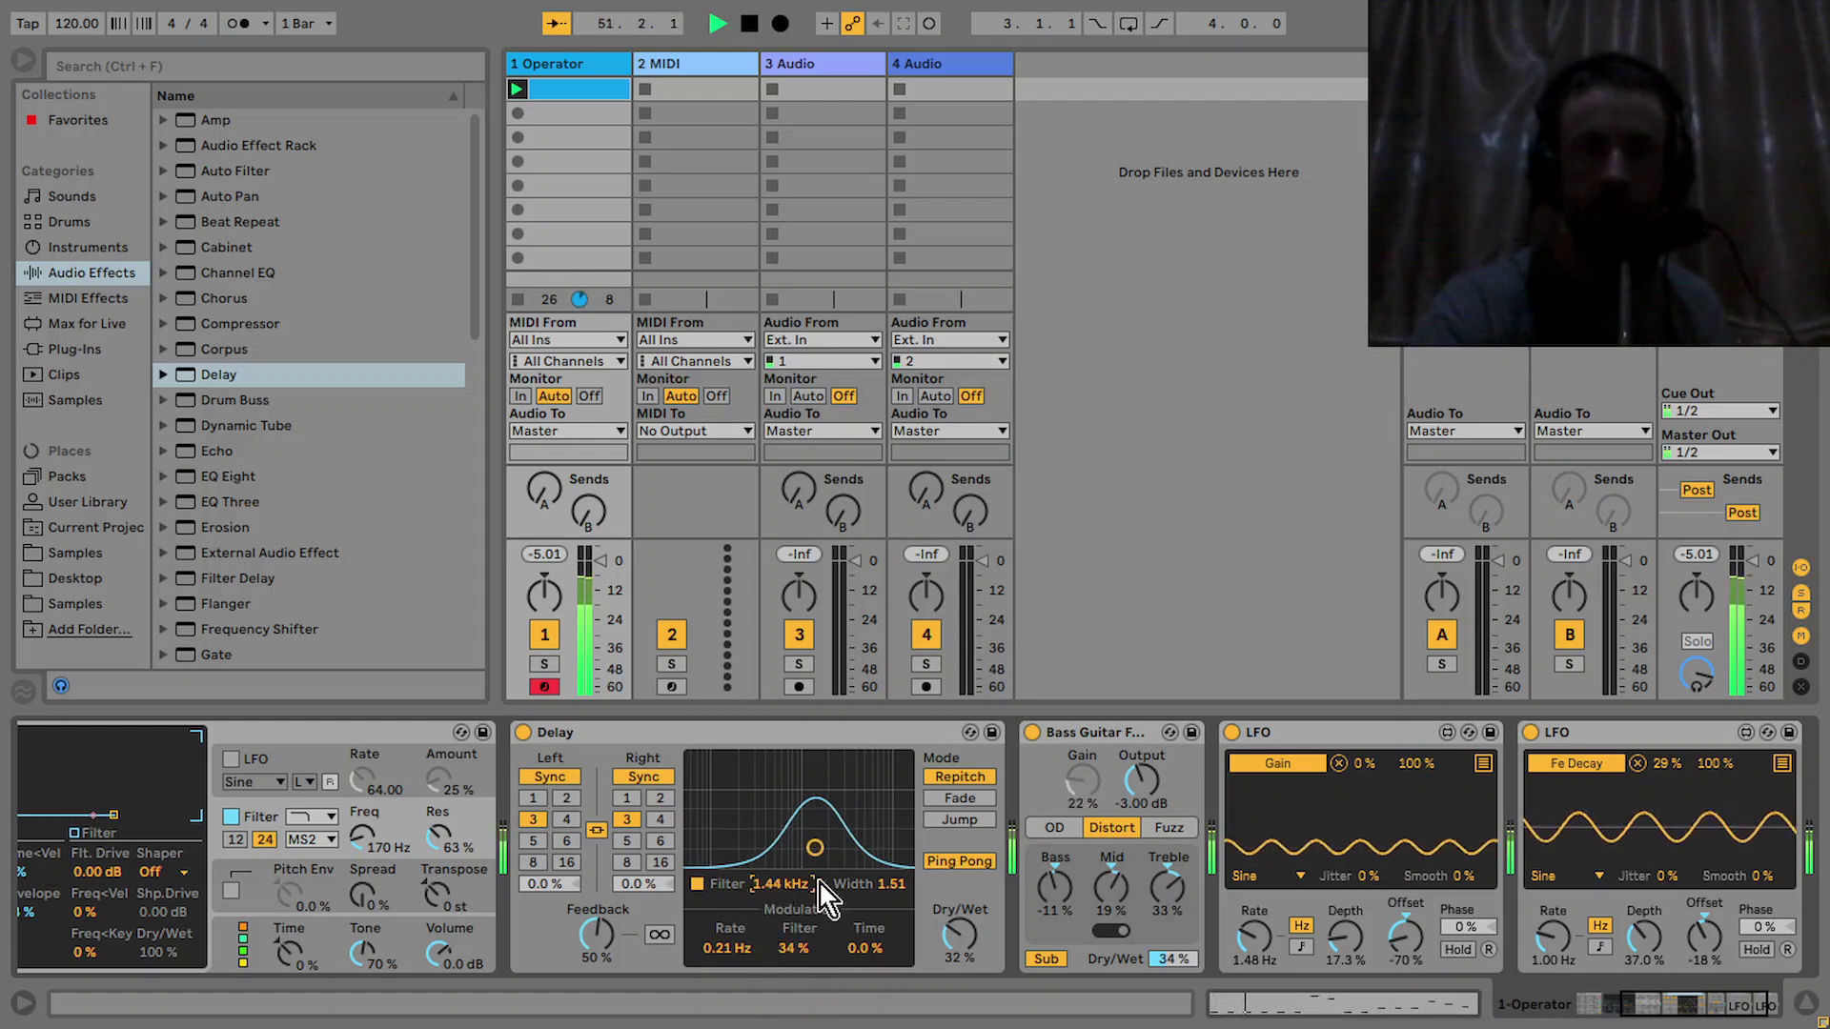
{"action": "left_click_drag", "start_coordinate": [892, 887], "coordinate": [892, 888]}
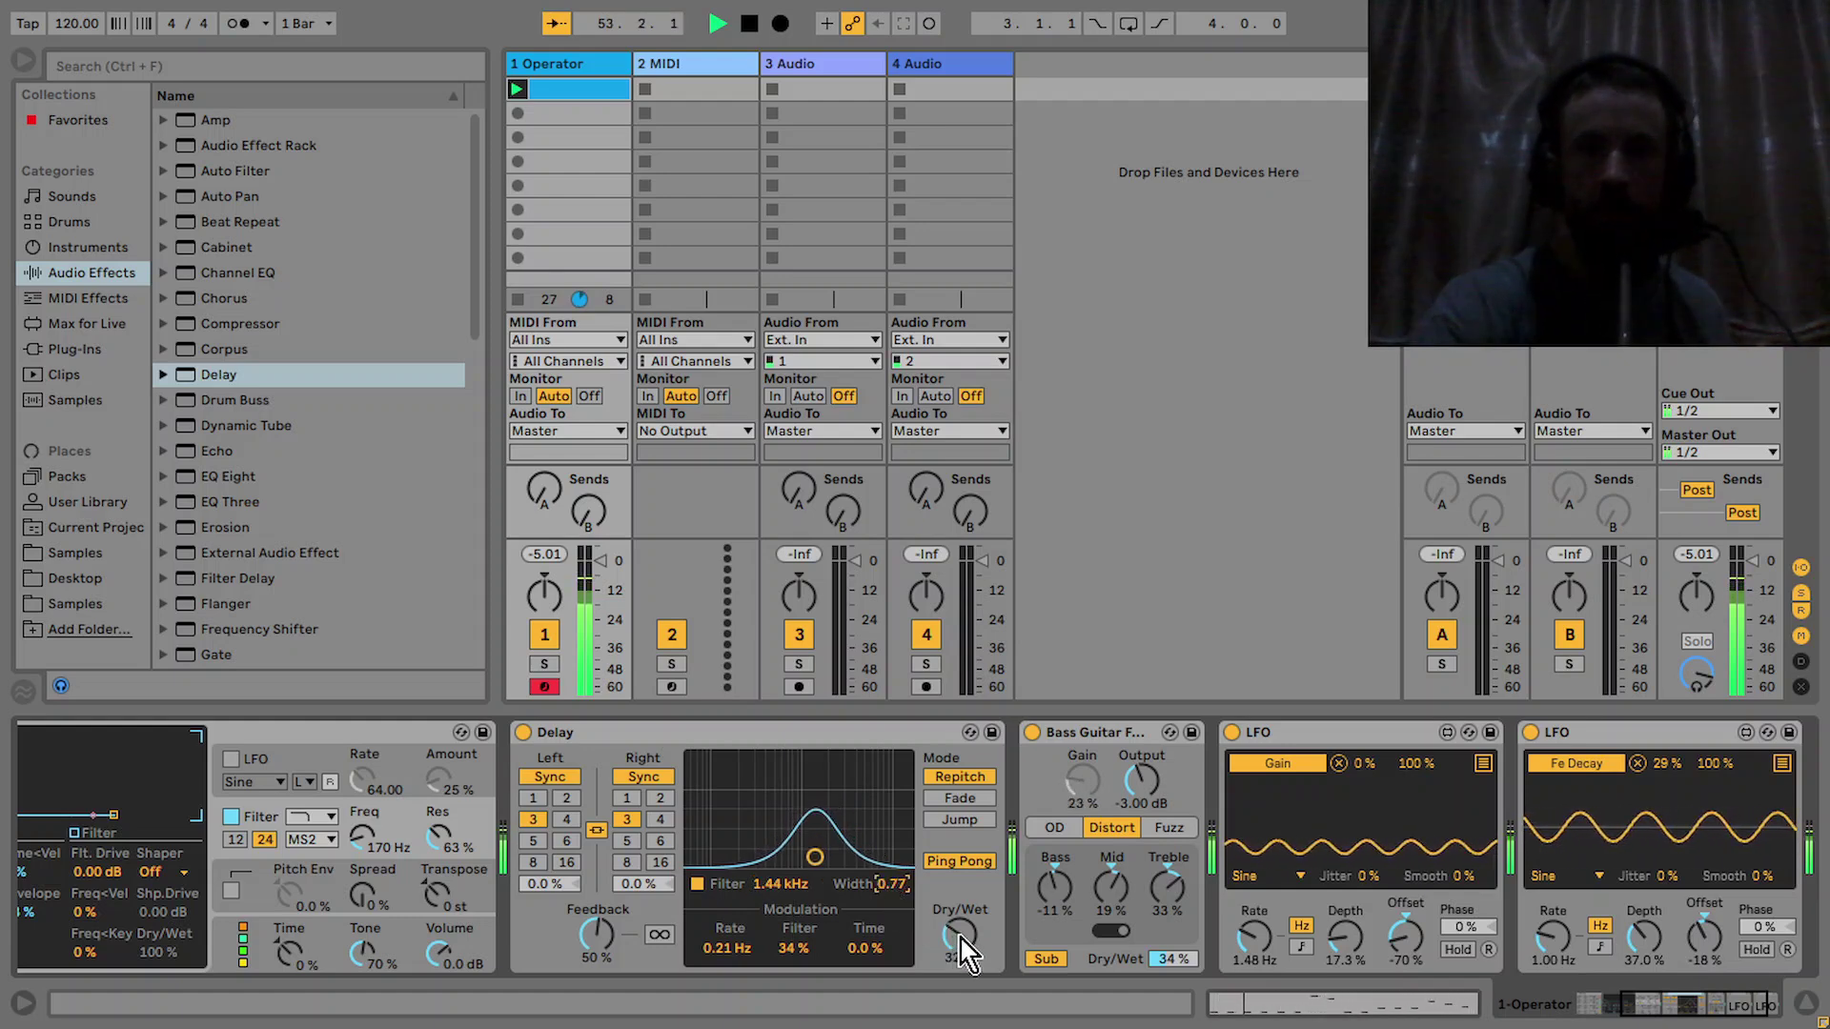
Add the Large Hall reverb preset at the end of the bass chain and set its Dry/Wet to 22%
{"action": "left_click", "coordinate": [1706, 1008]}
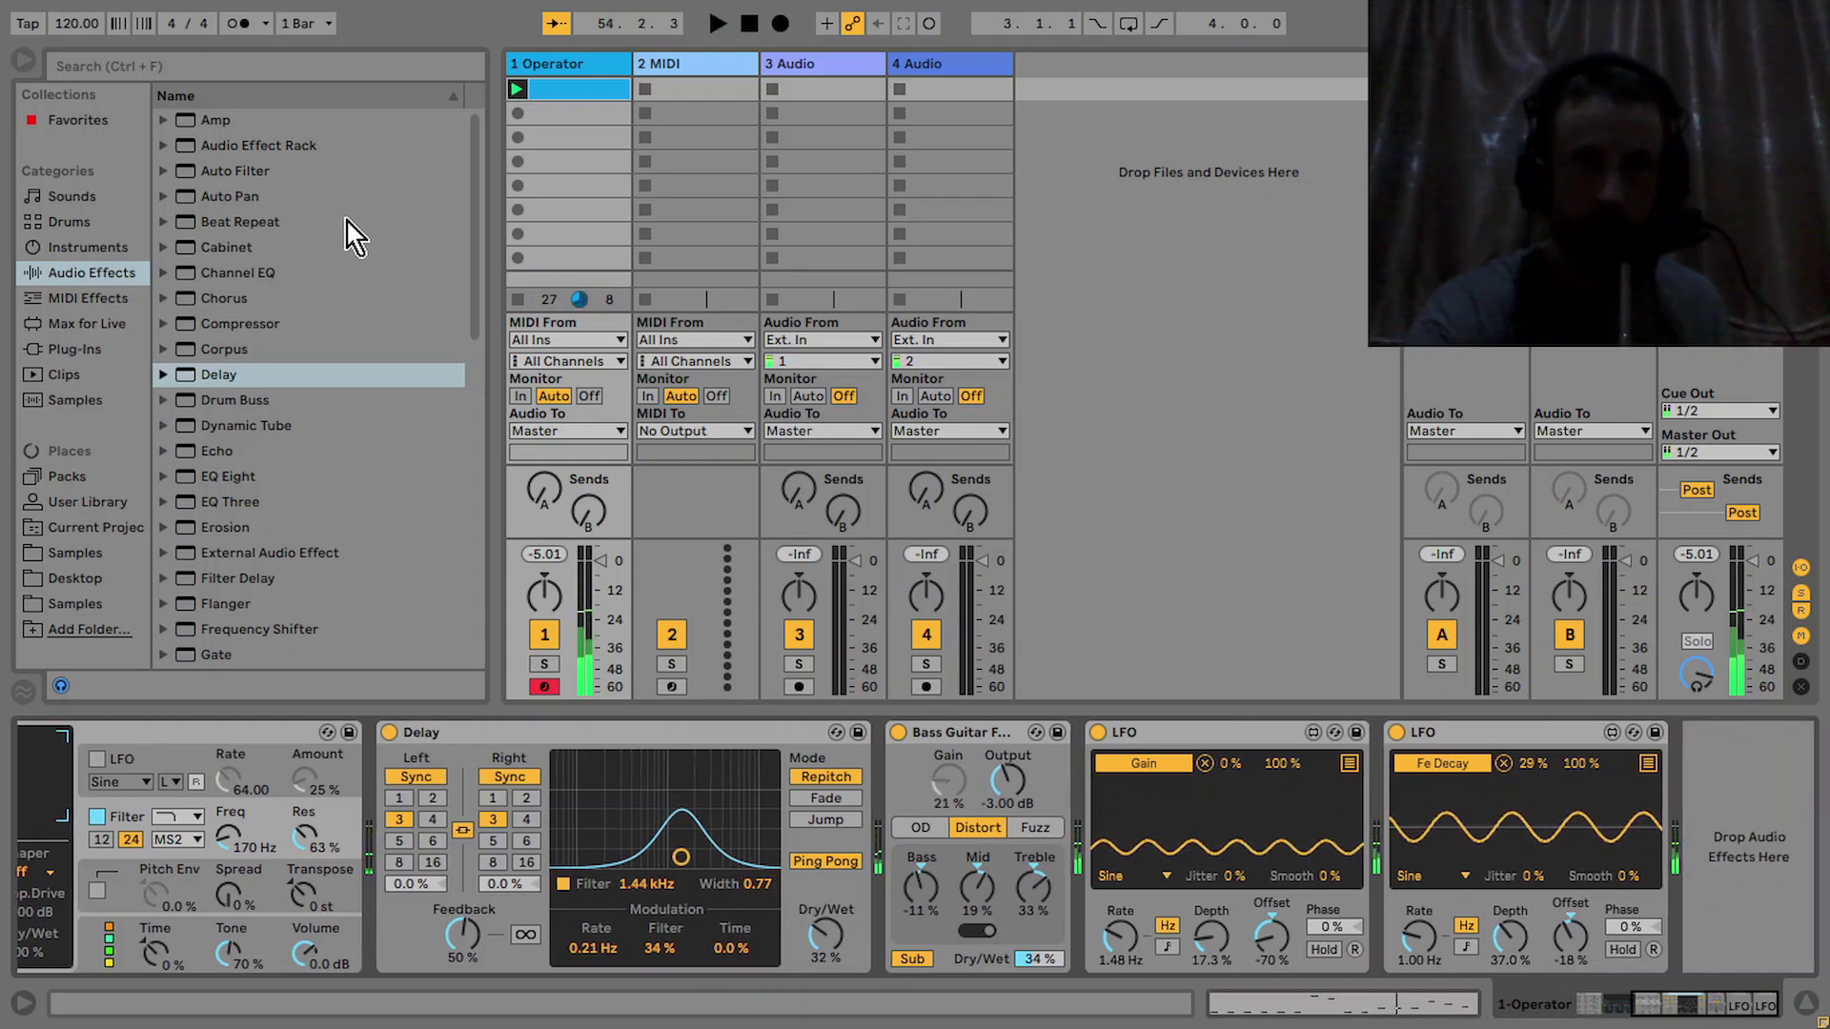
{"action": "left_click_drag", "start_coordinate": [469, 245], "coordinate": [481, 420]}
{"action": "left_click", "coordinate": [164, 385]}
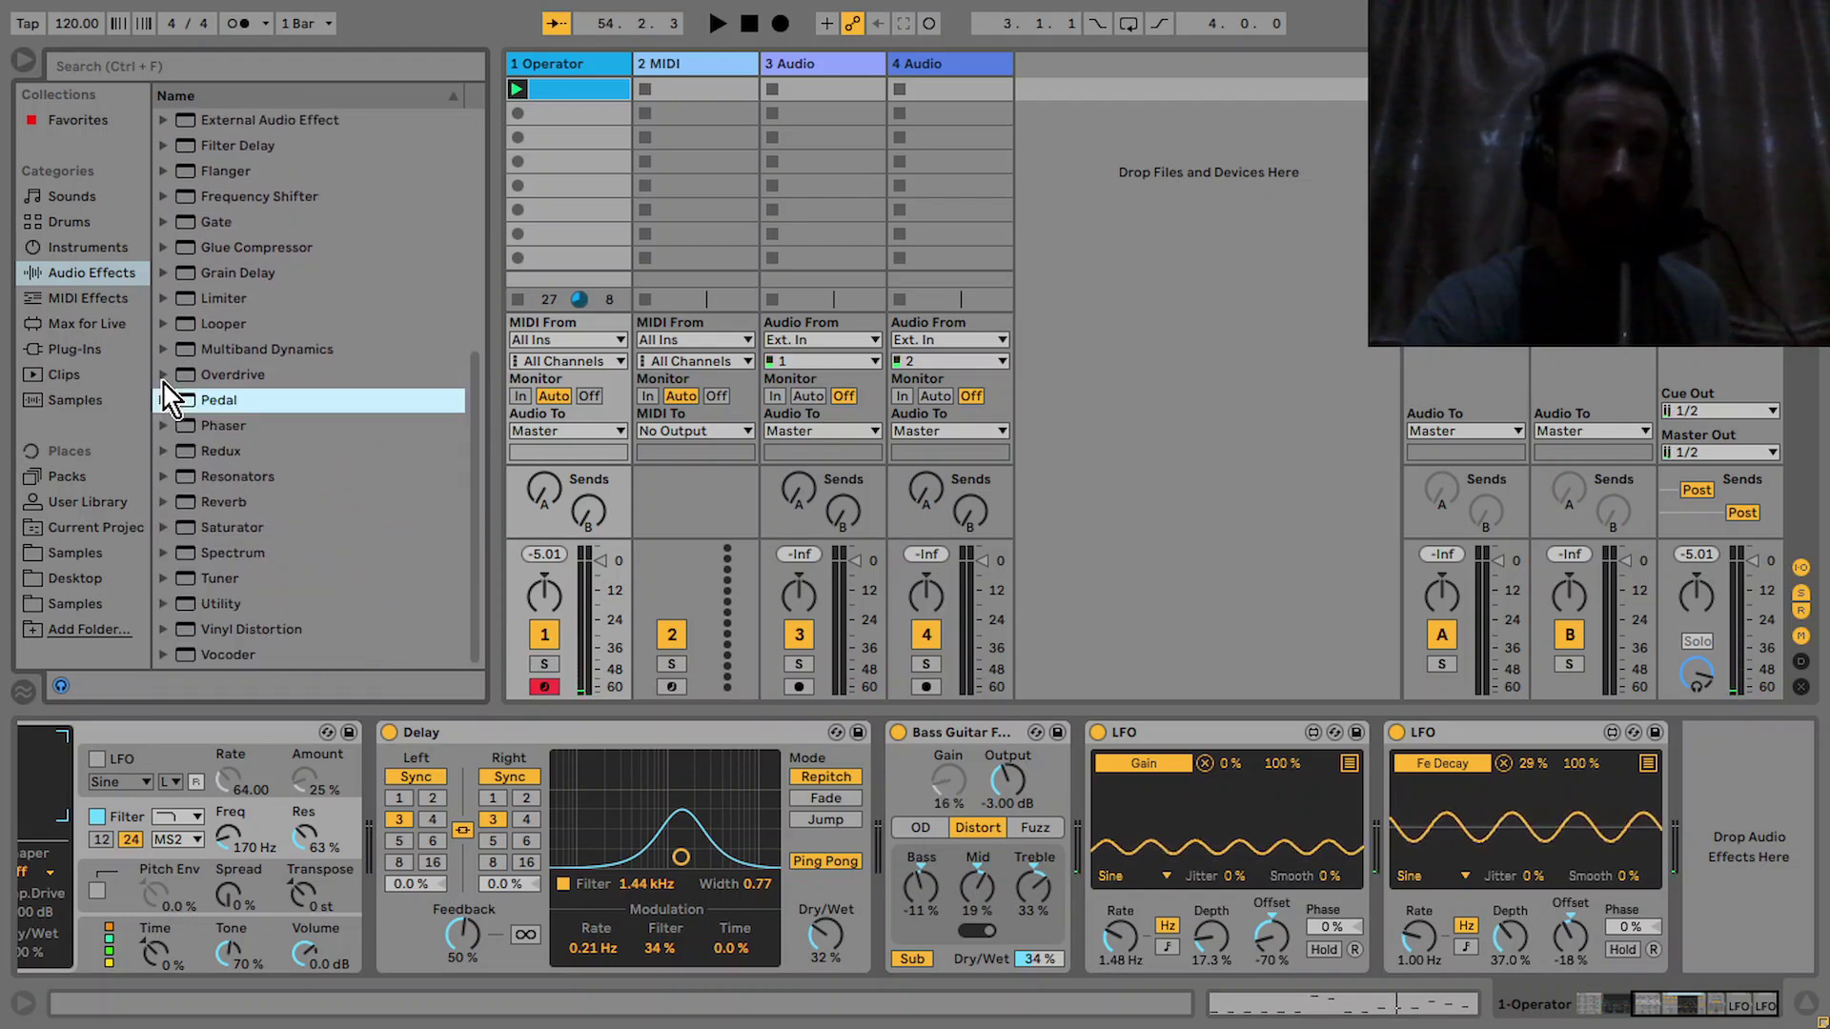
{"action": "left_click", "coordinate": [164, 502]}
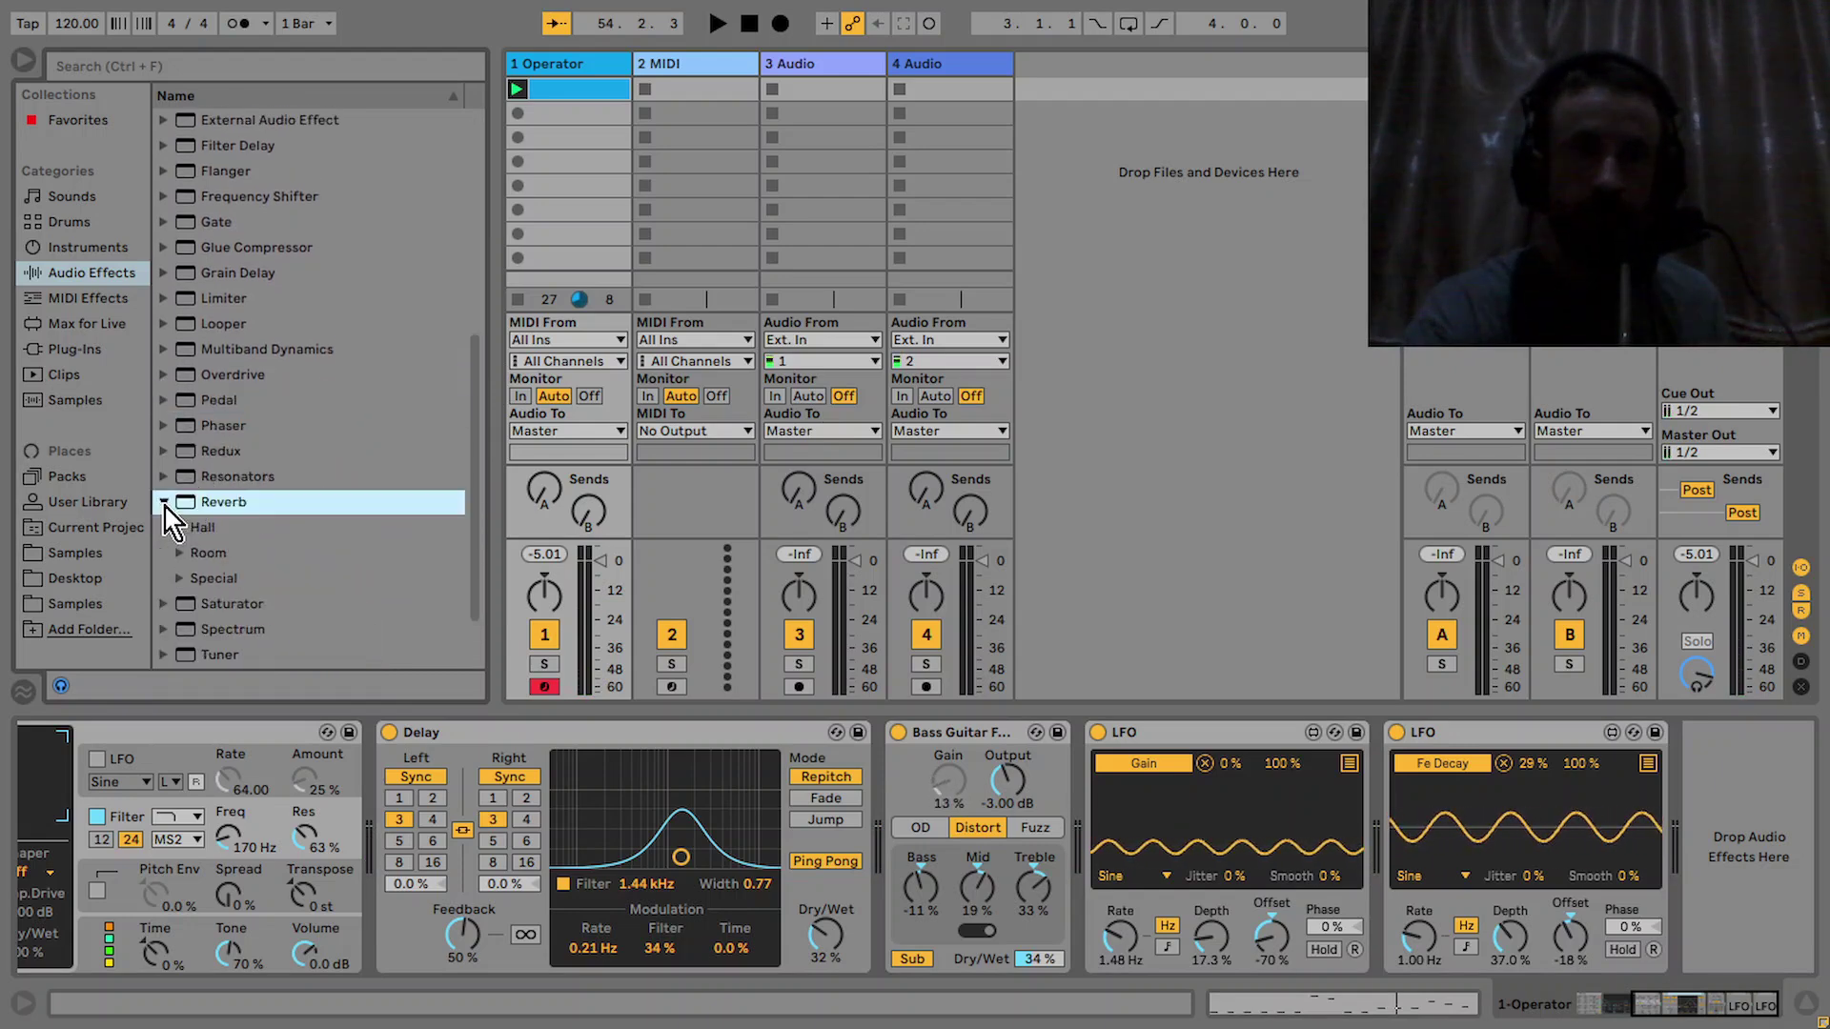
{"action": "left_click", "coordinate": [179, 529]}
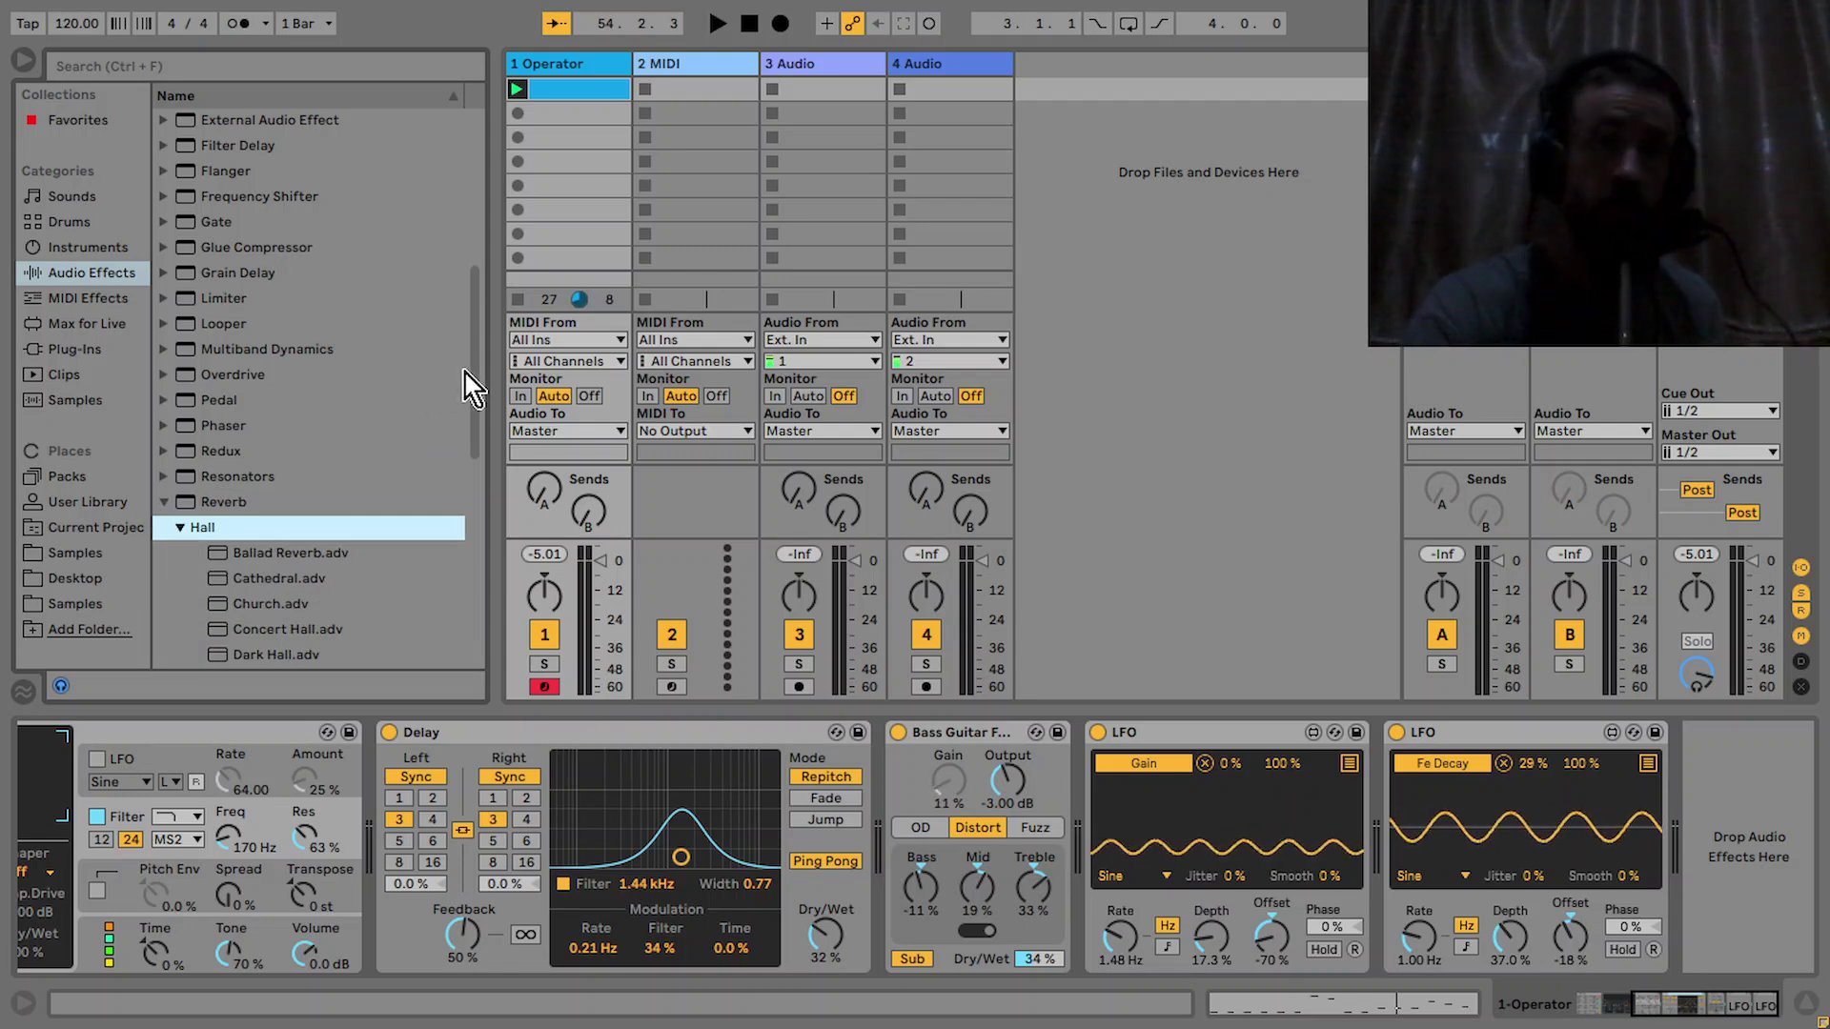
{"action": "left_click_drag", "start_coordinate": [467, 374], "coordinate": [489, 463]}
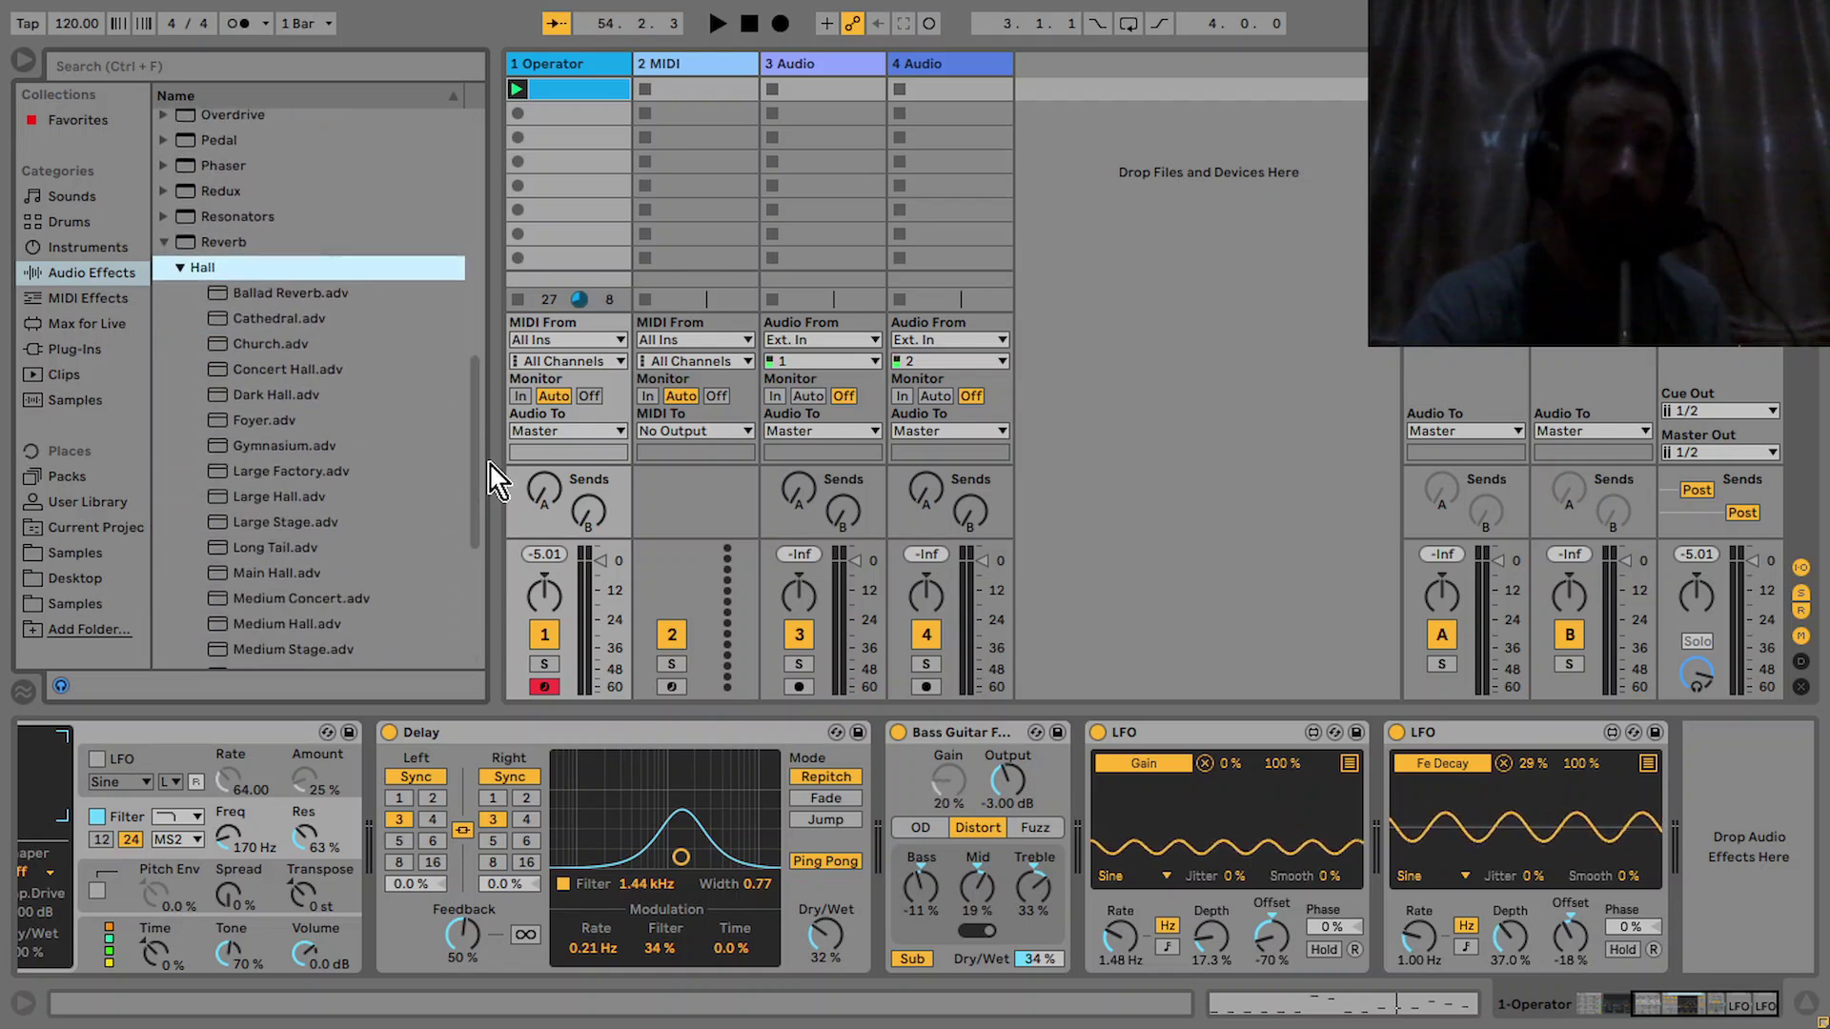
{"action": "double_click", "coordinate": [321, 497]}
{"action": "key", "text": "space"}
{"action": "left_click_drag", "start_coordinate": [1767, 938], "coordinate": [1766, 1005]}
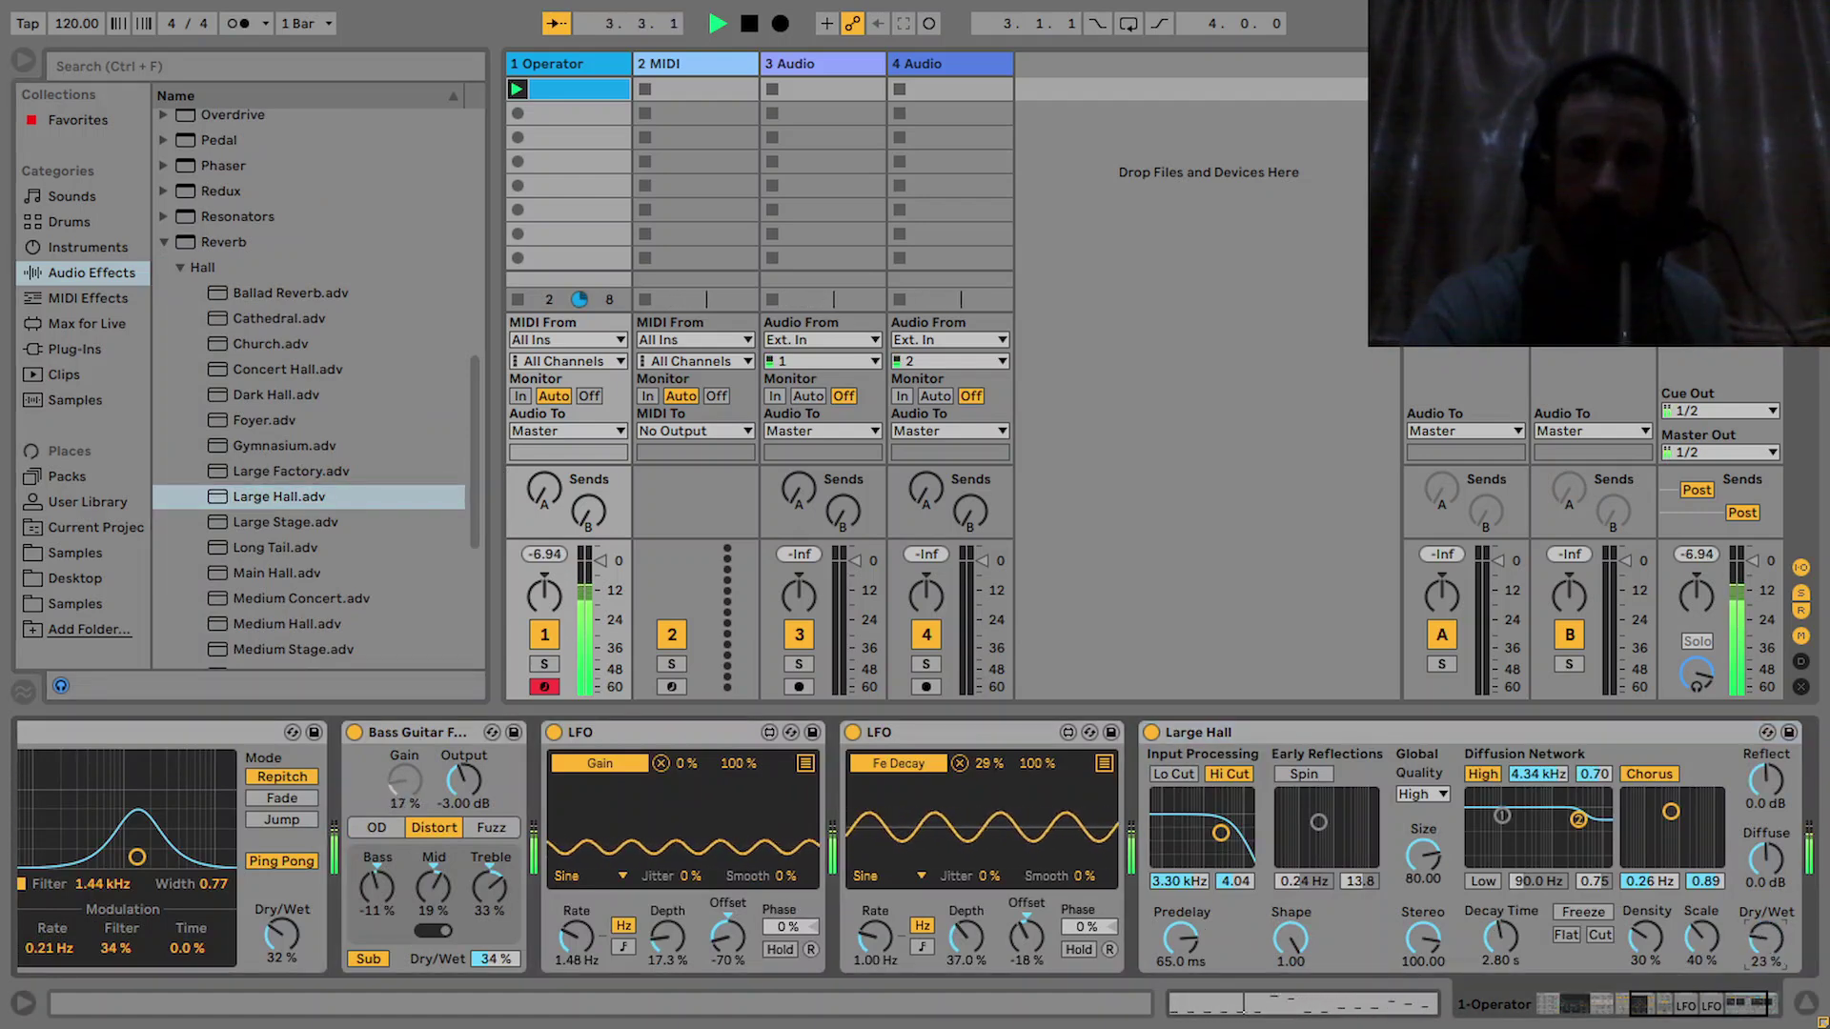
{"action": "left_click", "coordinate": [1687, 1015]}
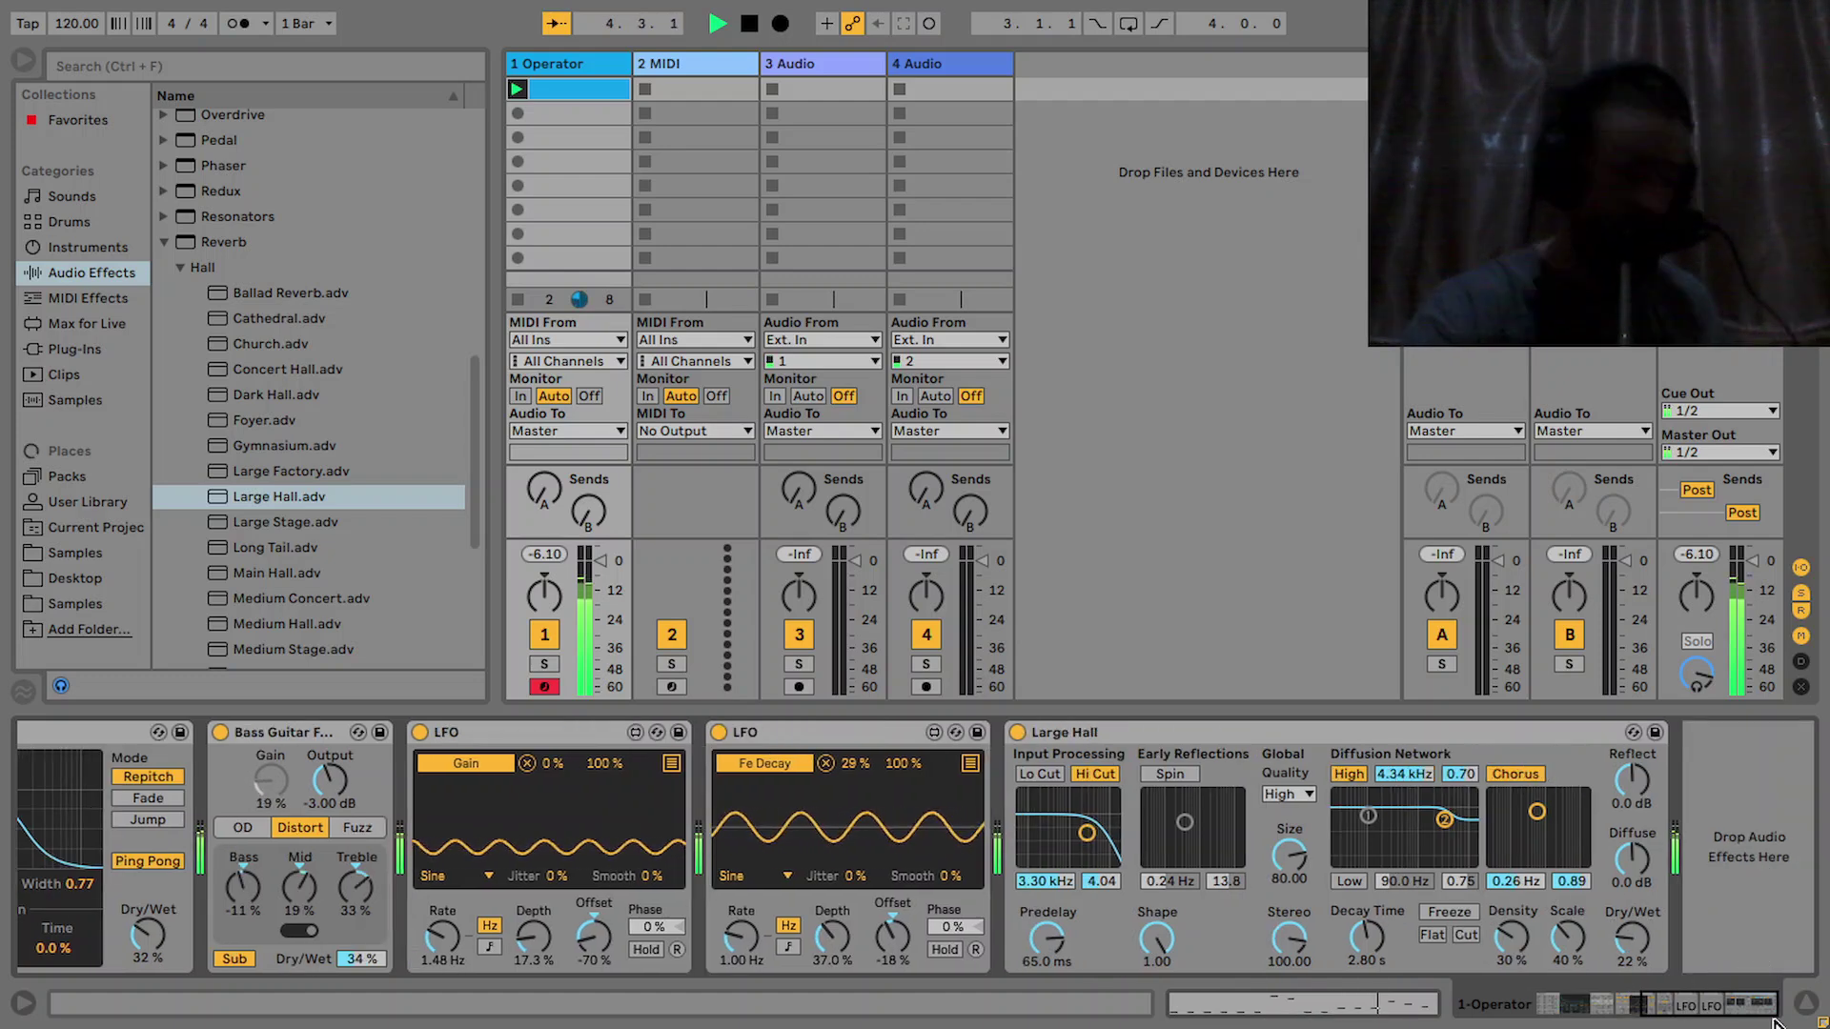
Add a Glue Compressor after the reverb with threshold -12.4 dB, makeup 5.24 dB and soft clipping on, and lower the system volume
{"action": "left_click", "coordinate": [163, 242]}
{"action": "left_click_drag", "start_coordinate": [291, 247], "coordinate": [1475, 736]}
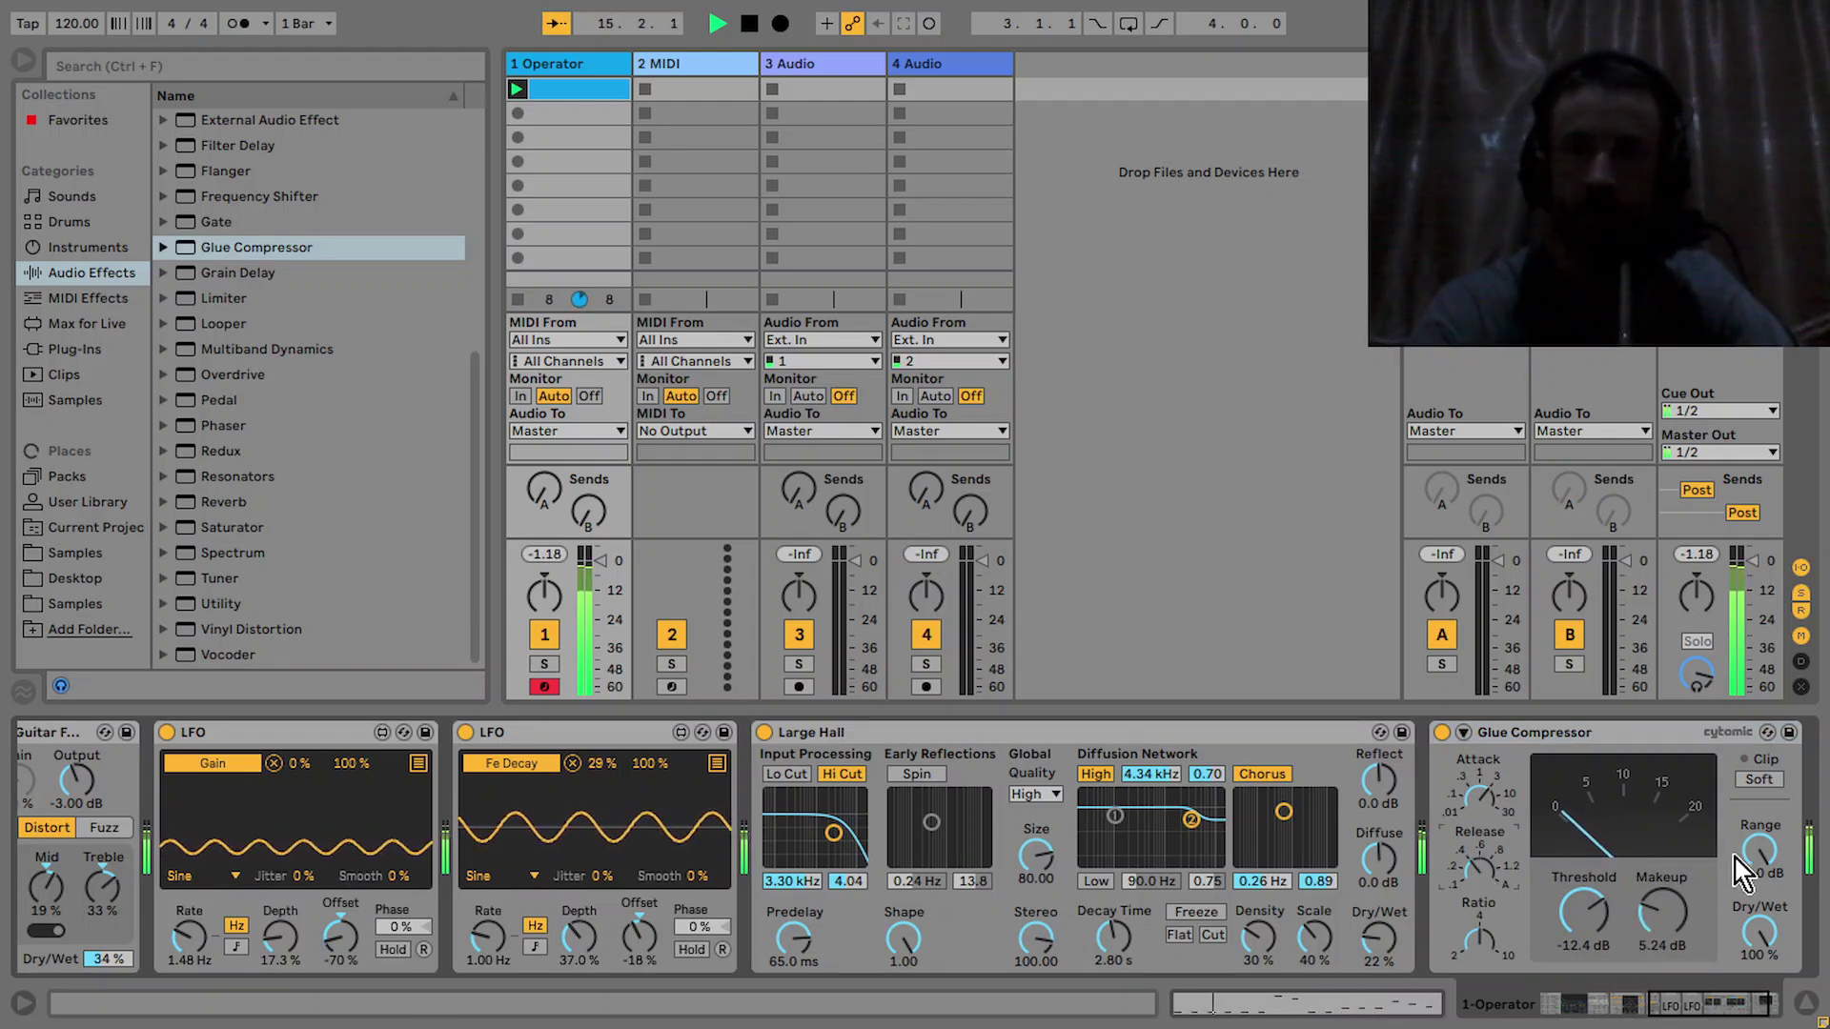
{"action": "left_click", "coordinate": [1752, 784]}
{"action": "key", "text": "XF86AudioLowerVolume"}
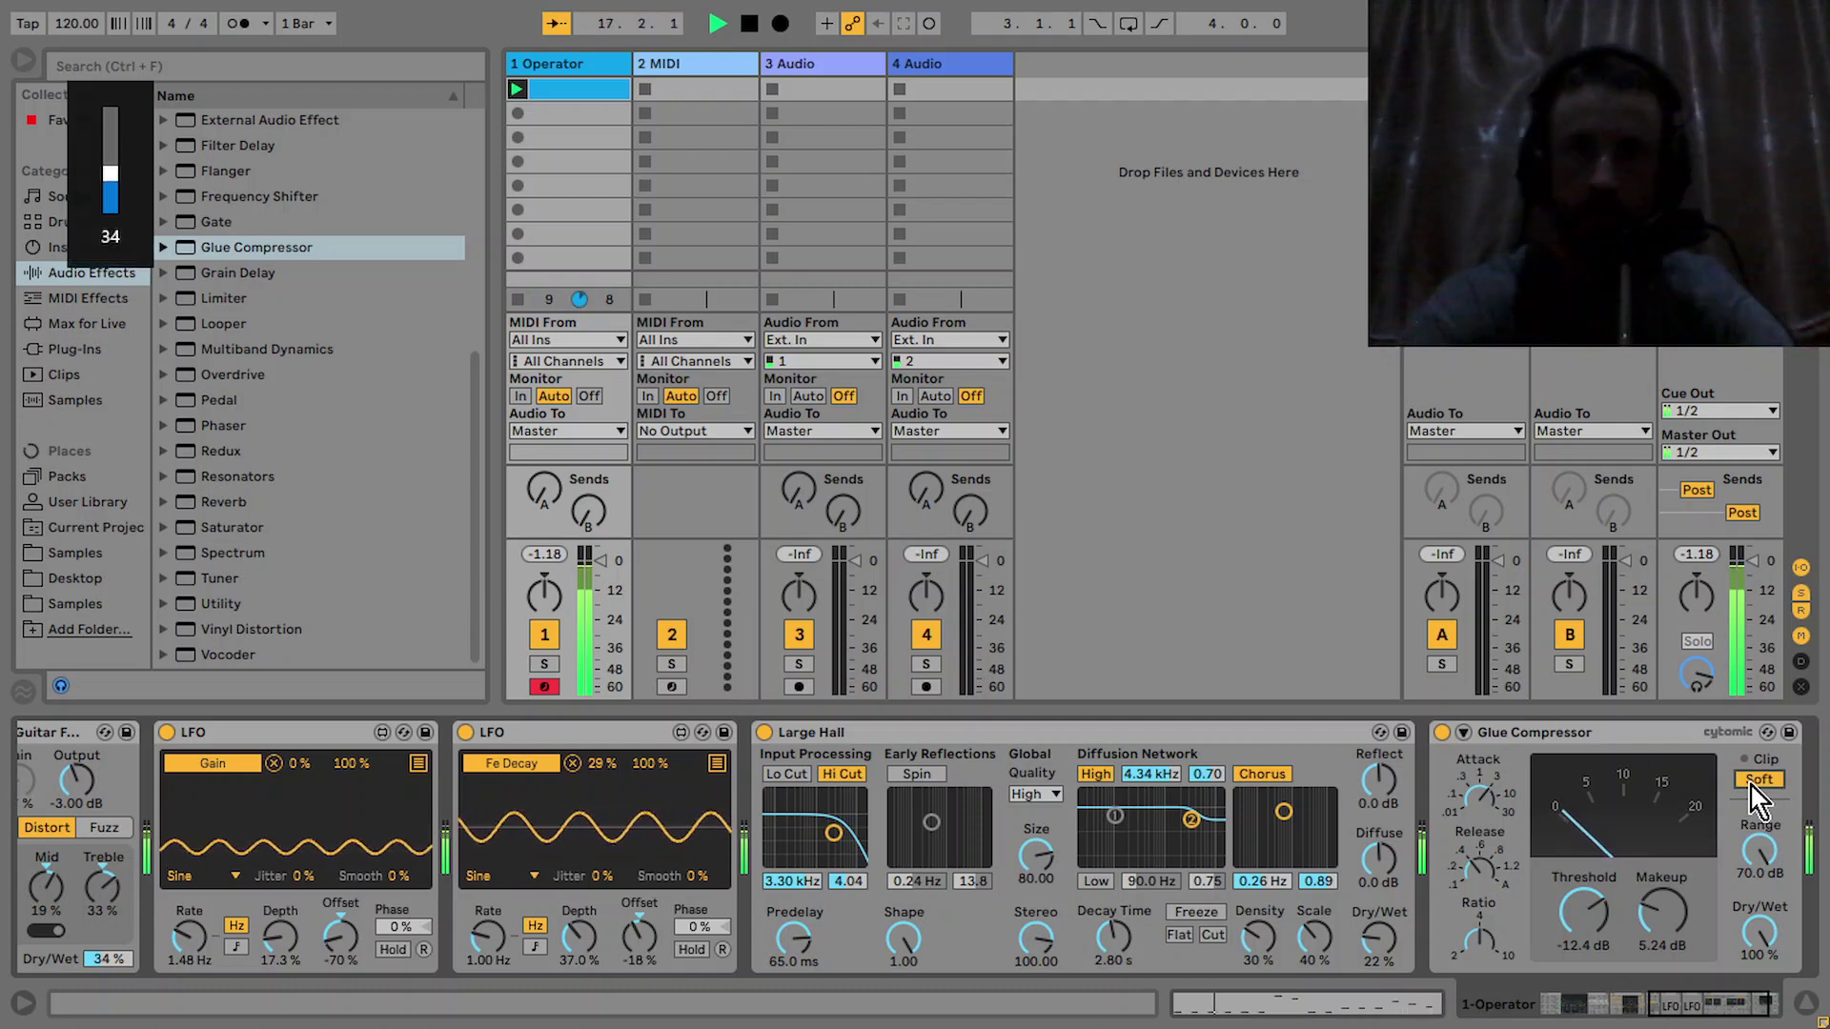
Reduce the bass pedal's Dry/Wet to 18%
{"action": "left_click_drag", "start_coordinate": [1712, 1012], "coordinate": [1659, 1018]}
{"action": "left_click_drag", "start_coordinate": [1075, 956], "coordinate": [1069, 950]}
{"action": "left_click_drag", "start_coordinate": [1668, 1005], "coordinate": [1563, 1010]}
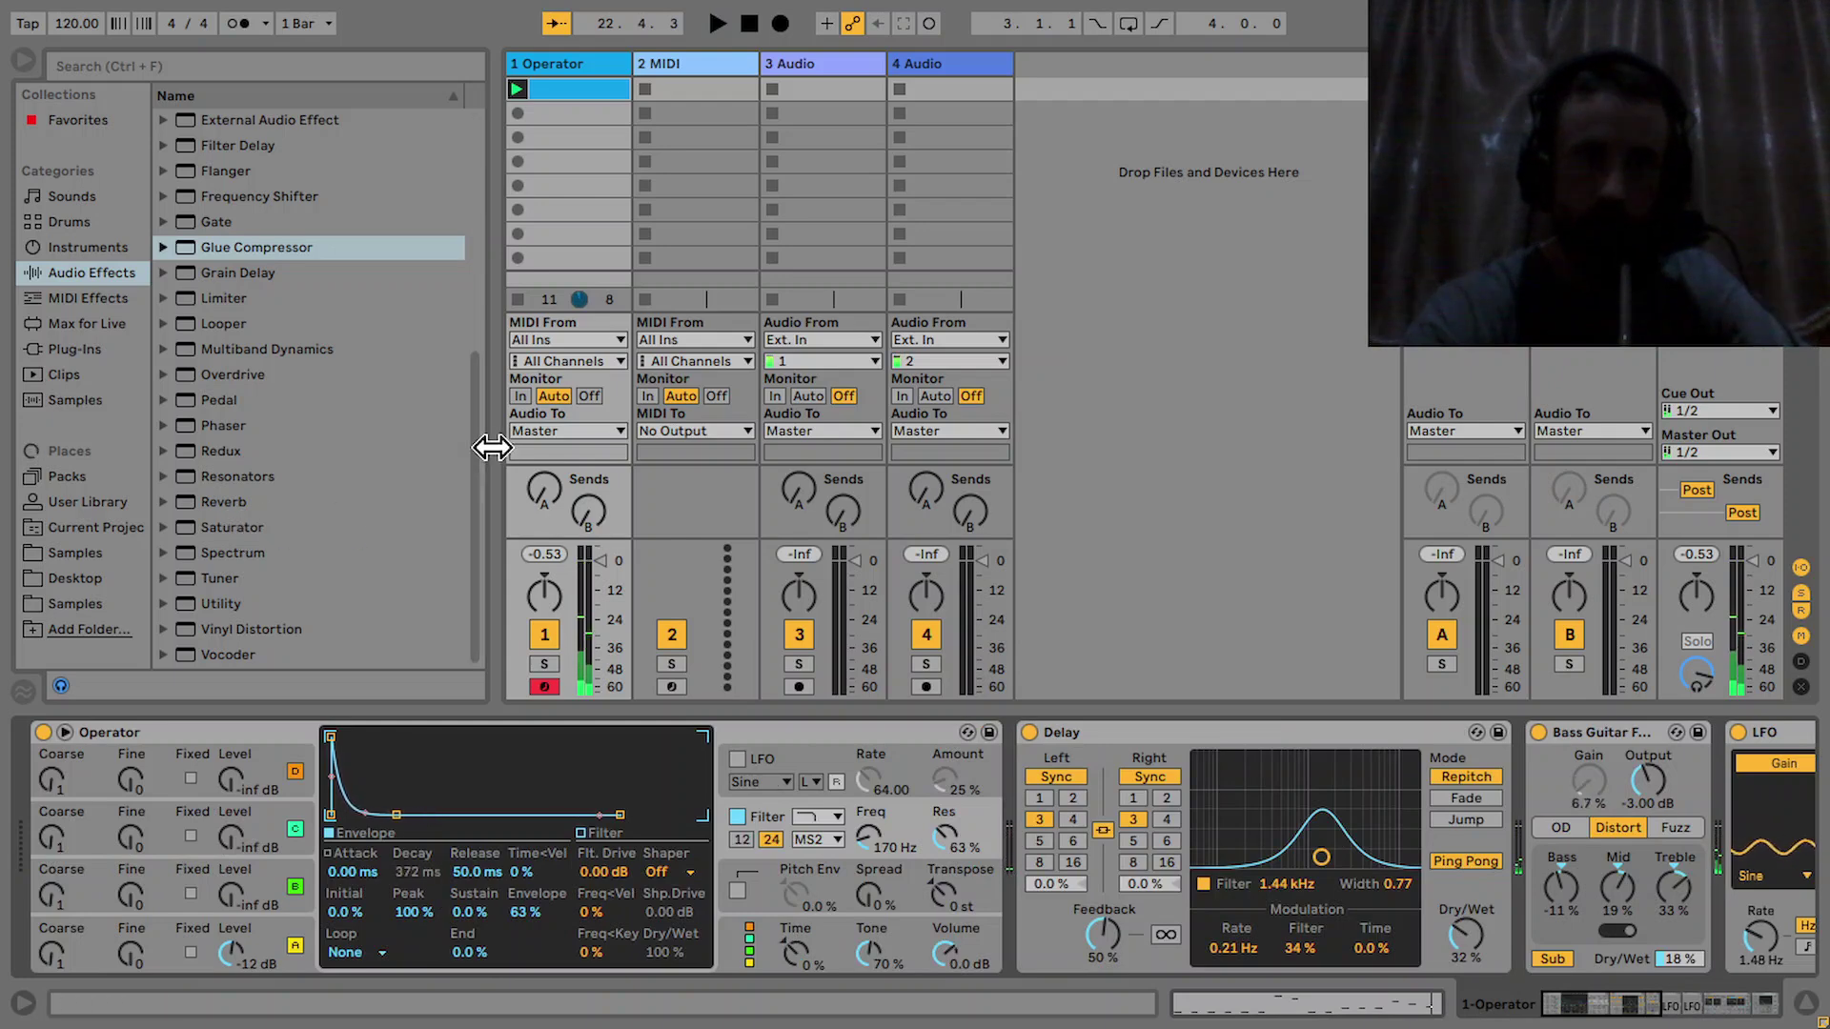
Add a Phaser and place it between the Large Hall reverb and the Glue Compressor
{"action": "mouse_move", "coordinate": [475, 442]}
{"action": "left_mouse_down"}
{"action": "mouse_move", "coordinate": [462, 190]}
{"action": "mouse_move", "coordinate": [477, 441]}
{"action": "left_mouse_up"}
{"action": "double_click", "coordinate": [190, 426]}
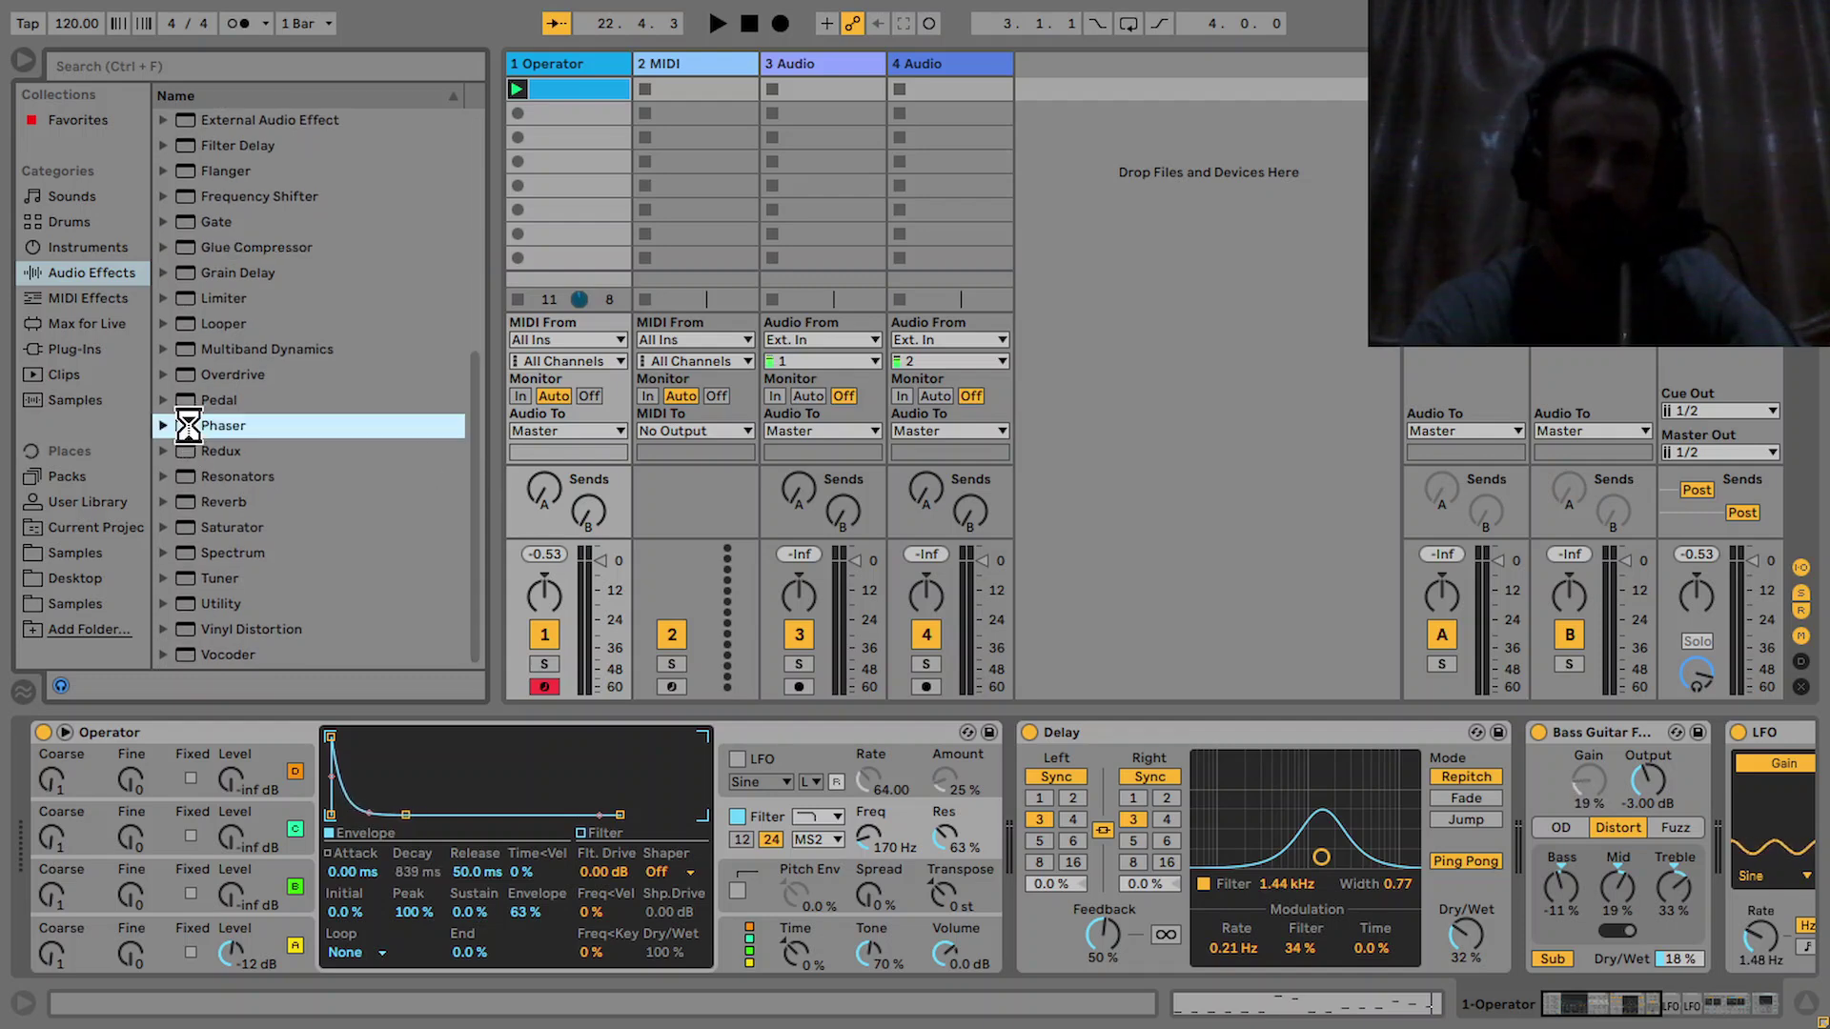
{"action": "key", "text": "space"}
{"action": "left_click_drag", "start_coordinate": [1511, 922], "coordinate": [1401, 839]}
{"action": "left_click_drag", "start_coordinate": [1414, 740], "coordinate": [1010, 787]}
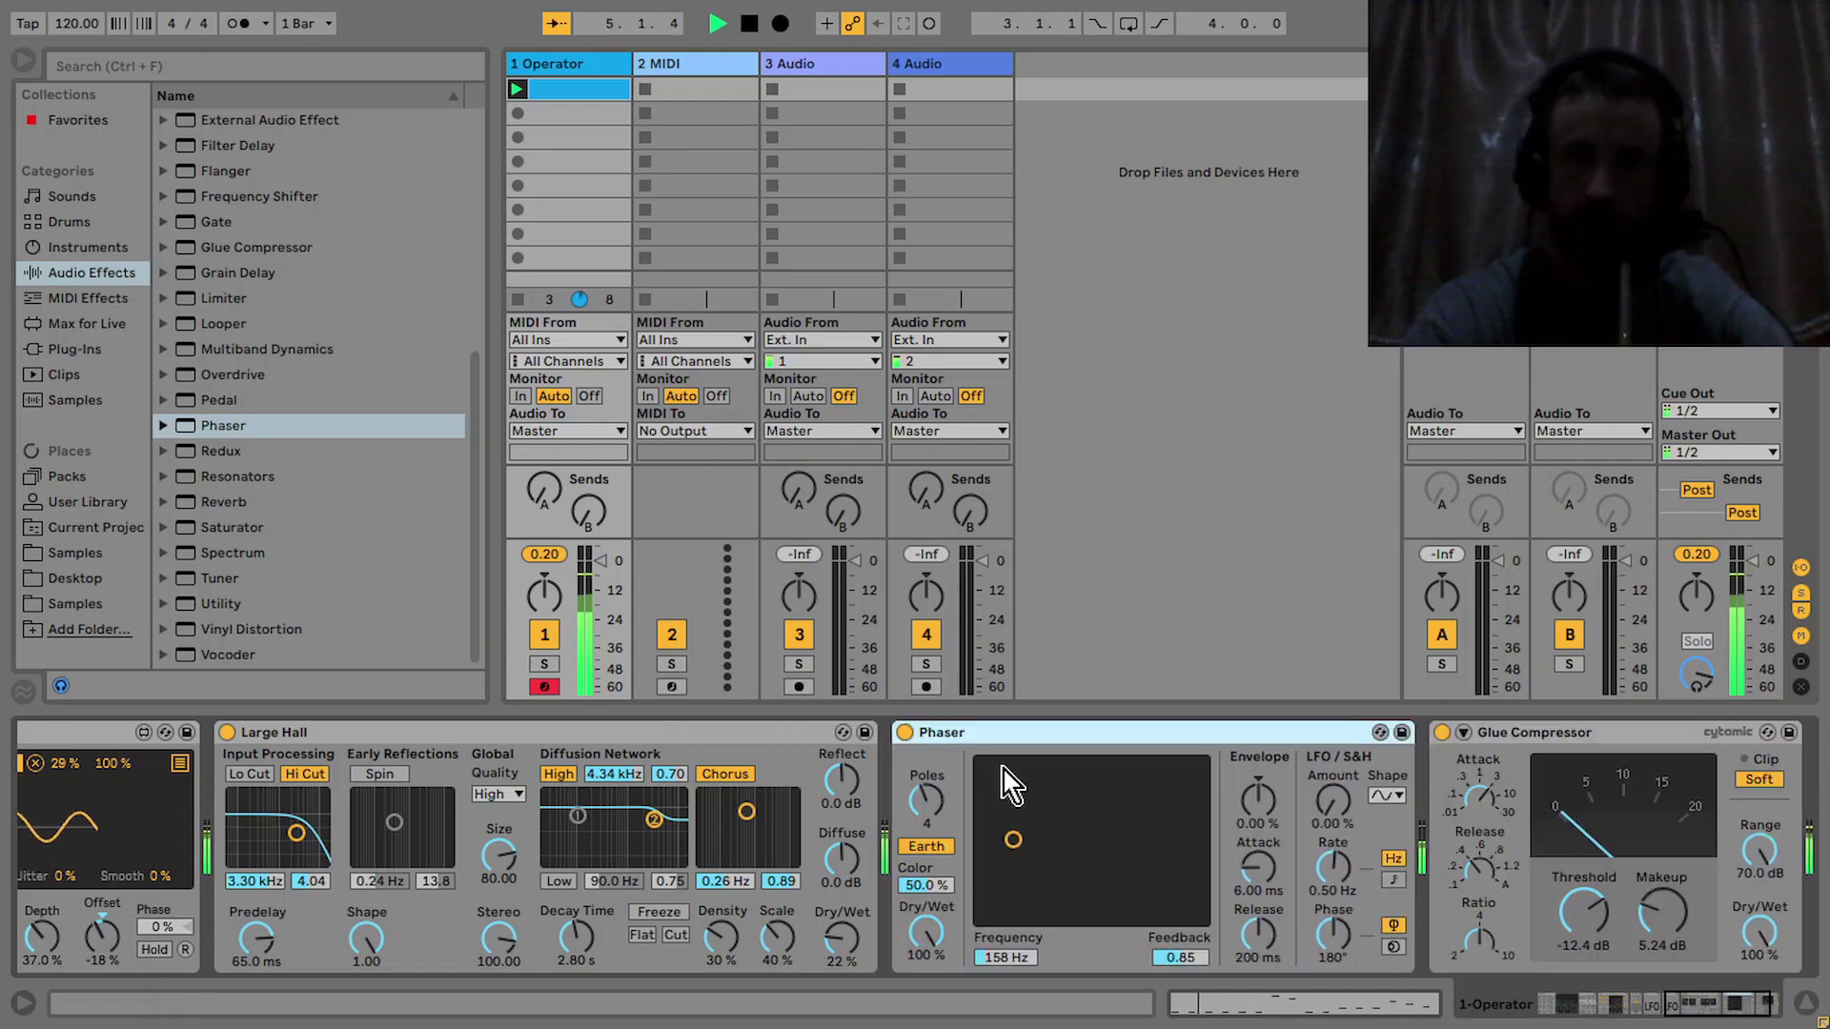
Set the Phaser to 289 Hz with 0.84 feedback, and its LFO to 37.3% amount and 0.13 Hz rate
{"action": "left_click", "coordinate": [1013, 840]}
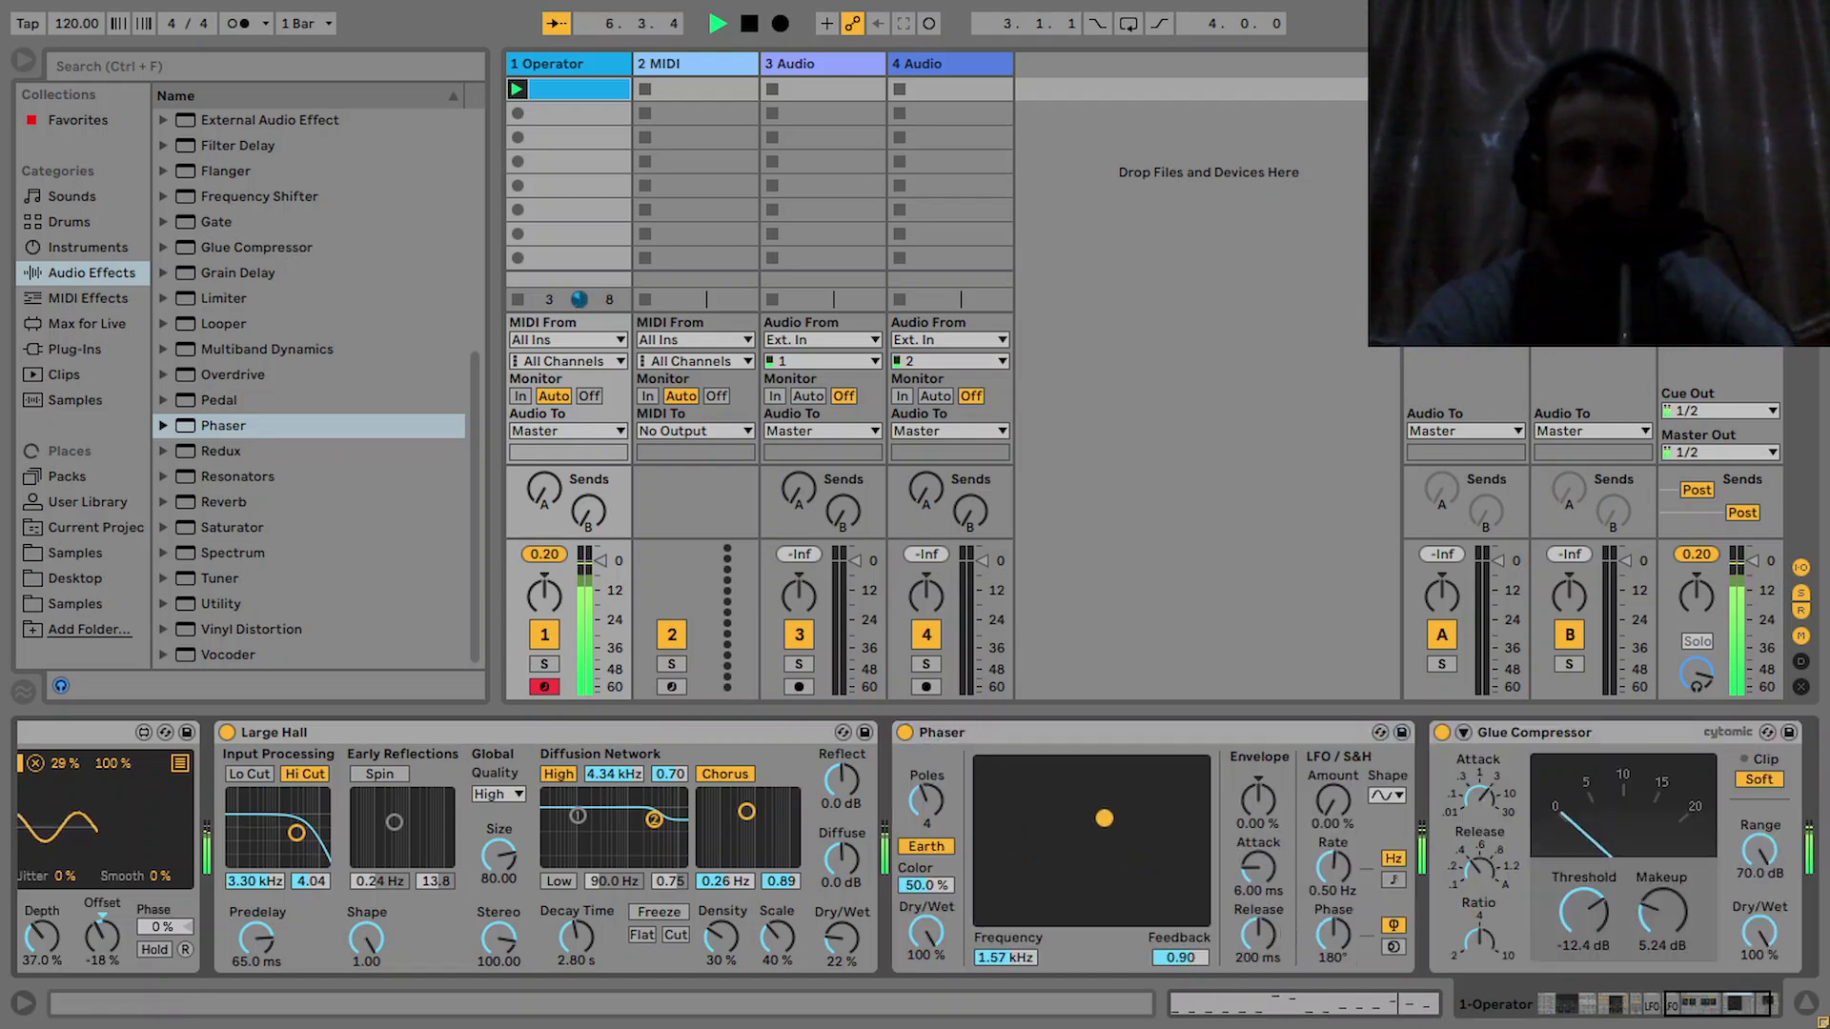
{"action": "left_click_drag", "start_coordinate": [1131, 845], "coordinate": [1037, 841]}
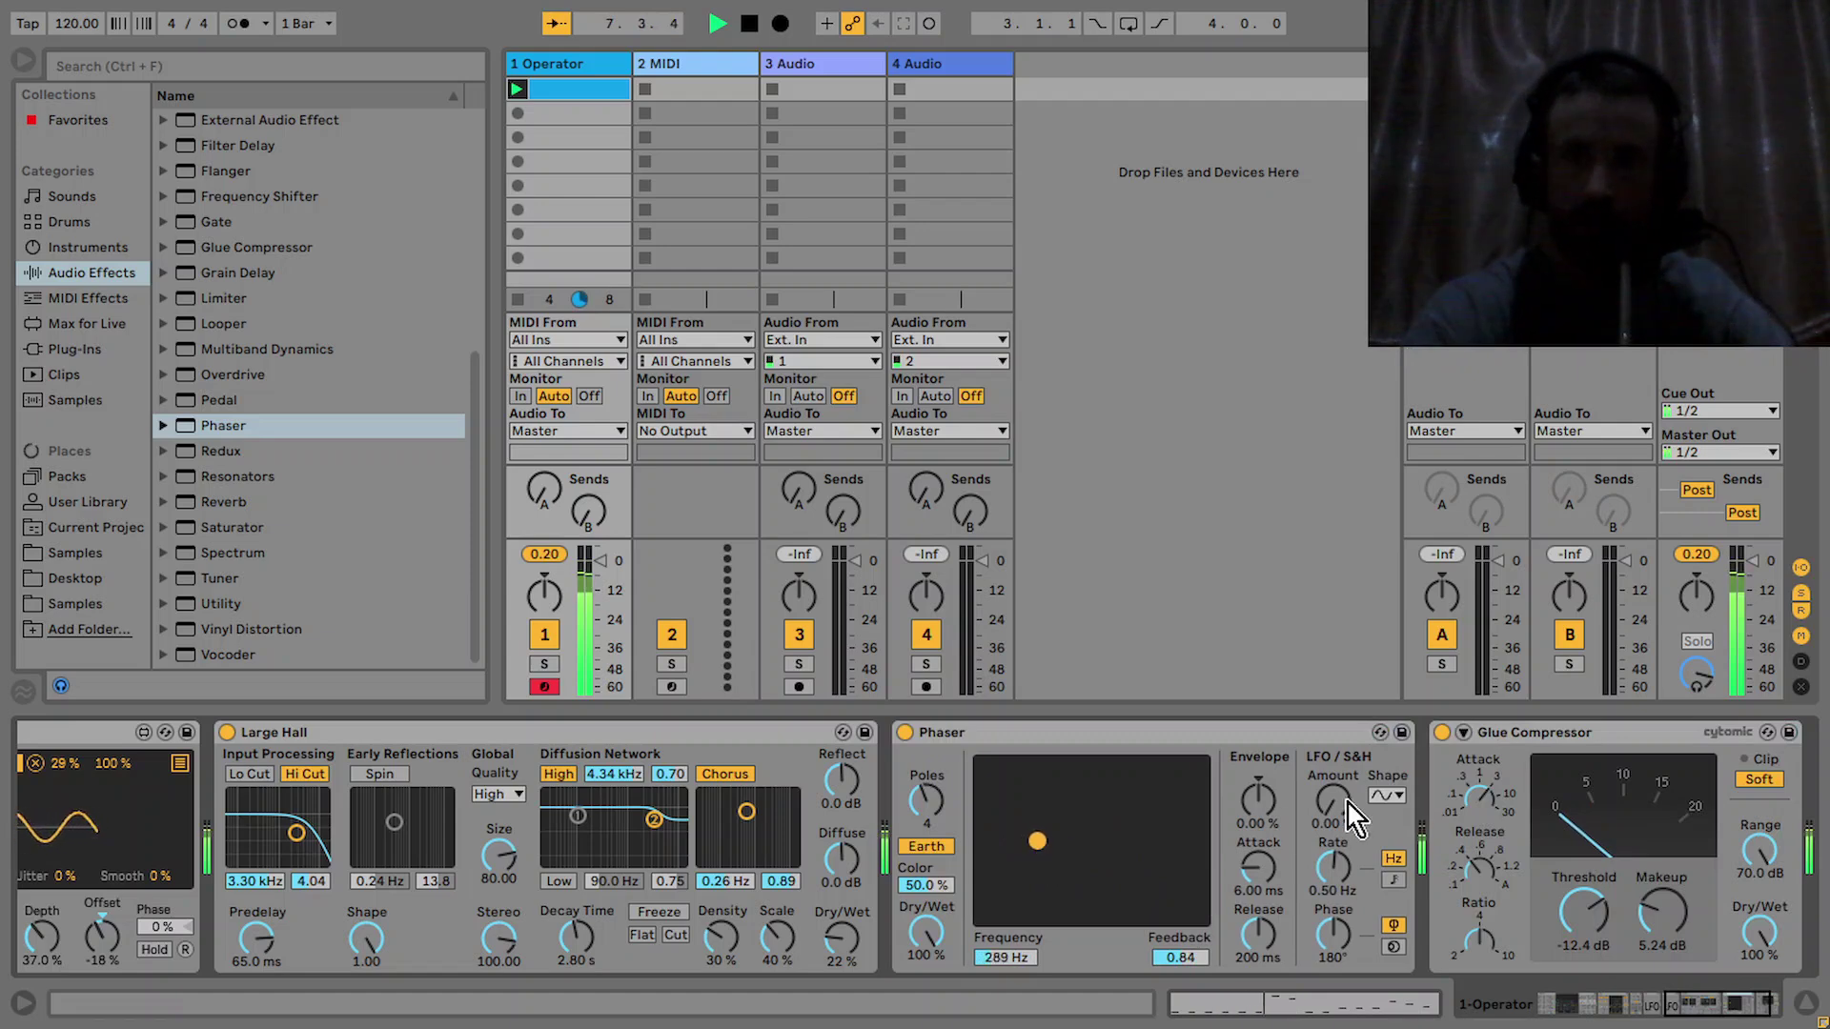
{"action": "left_click_drag", "start_coordinate": [1327, 817], "coordinate": [1327, 753]}
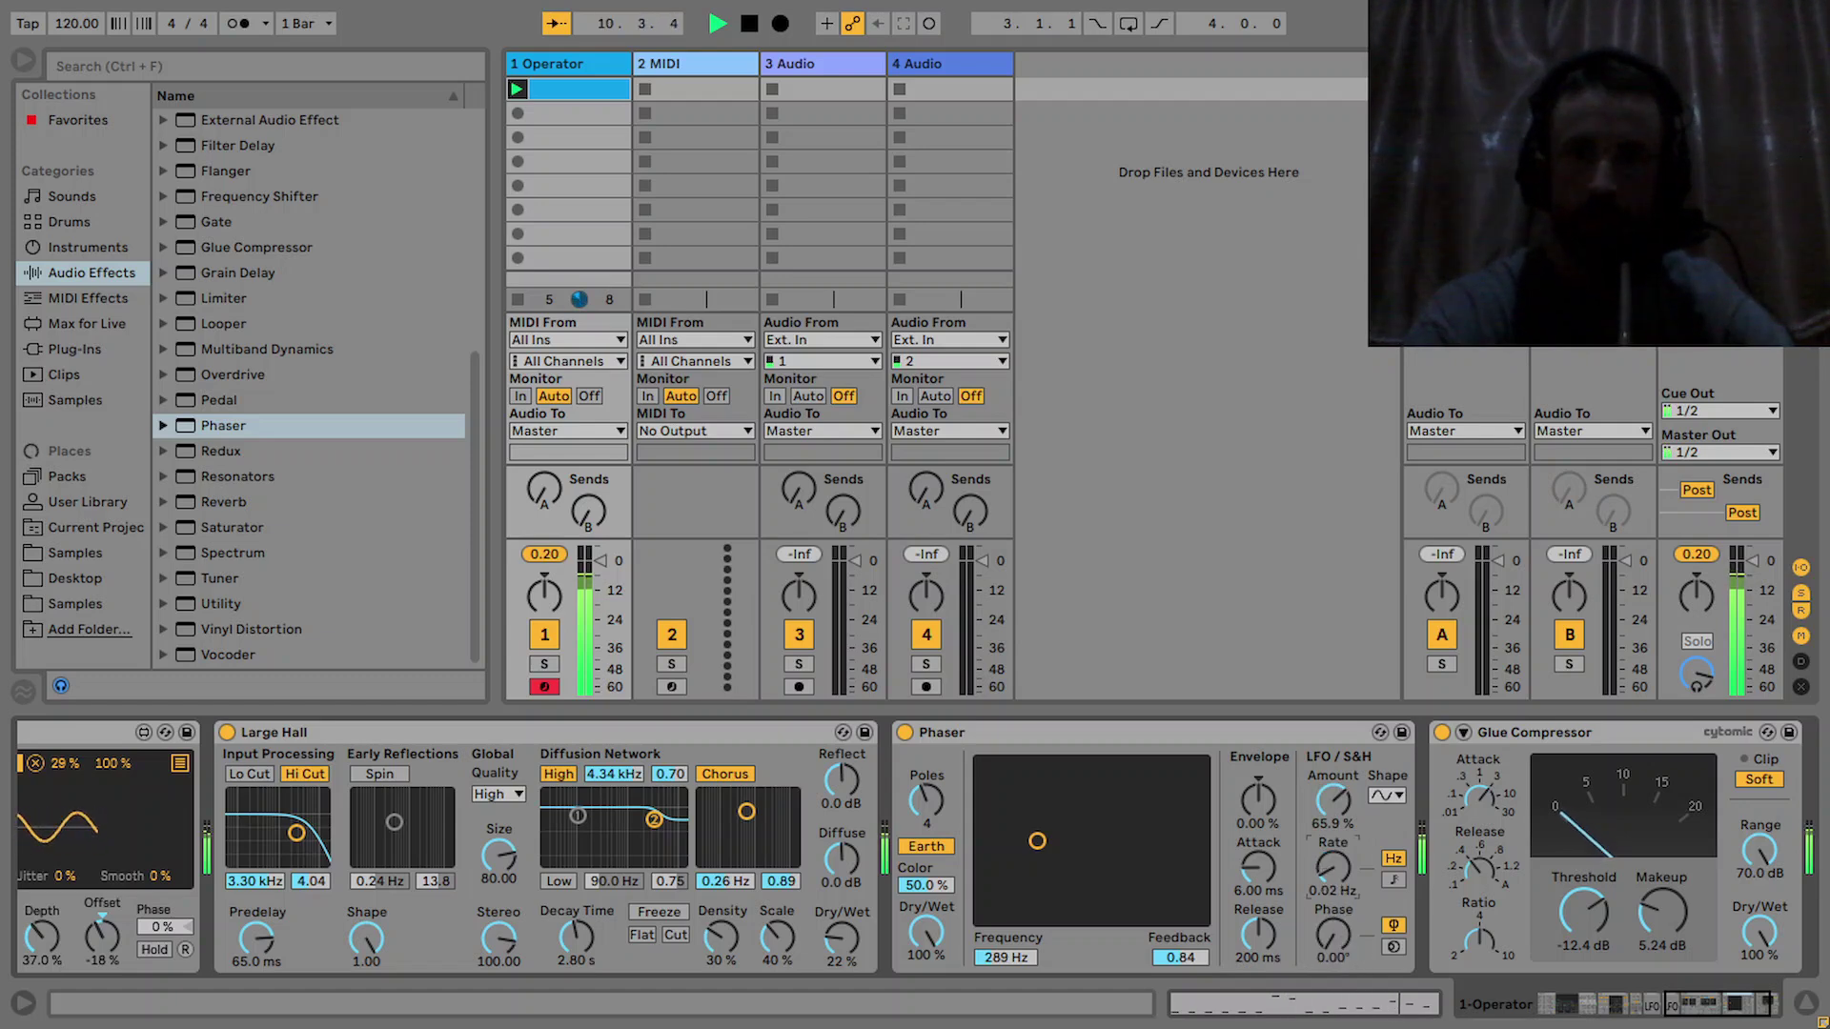
{"action": "left_click_drag", "start_coordinate": [1333, 868], "coordinate": [1333, 871]}
{"action": "left_click_drag", "start_coordinate": [1332, 802], "coordinate": [1332, 839]}
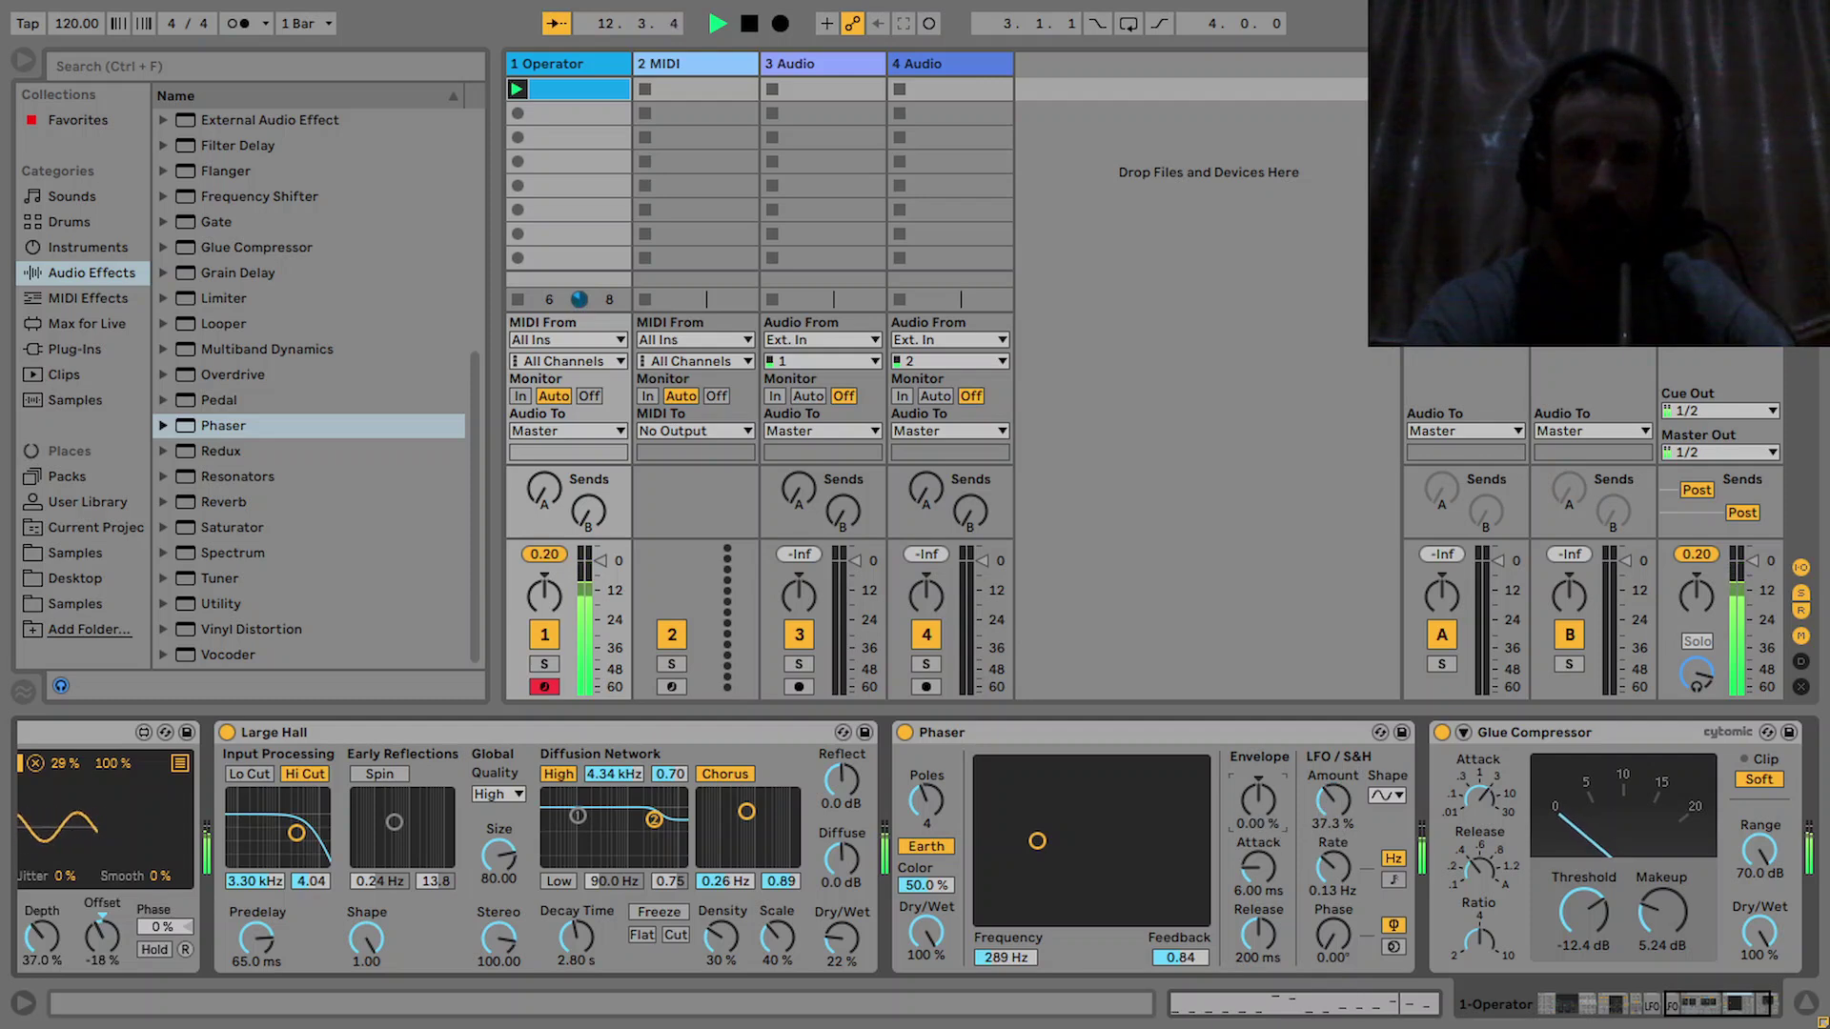
Set the Phaser's envelope to -54%, poles to 2, color to 77.3%, Dry/Wet to 50% and LFO phase to 143°
{"action": "left_click_drag", "start_coordinate": [1258, 808], "coordinate": [1258, 800]}
{"action": "left_click", "coordinate": [927, 803]}
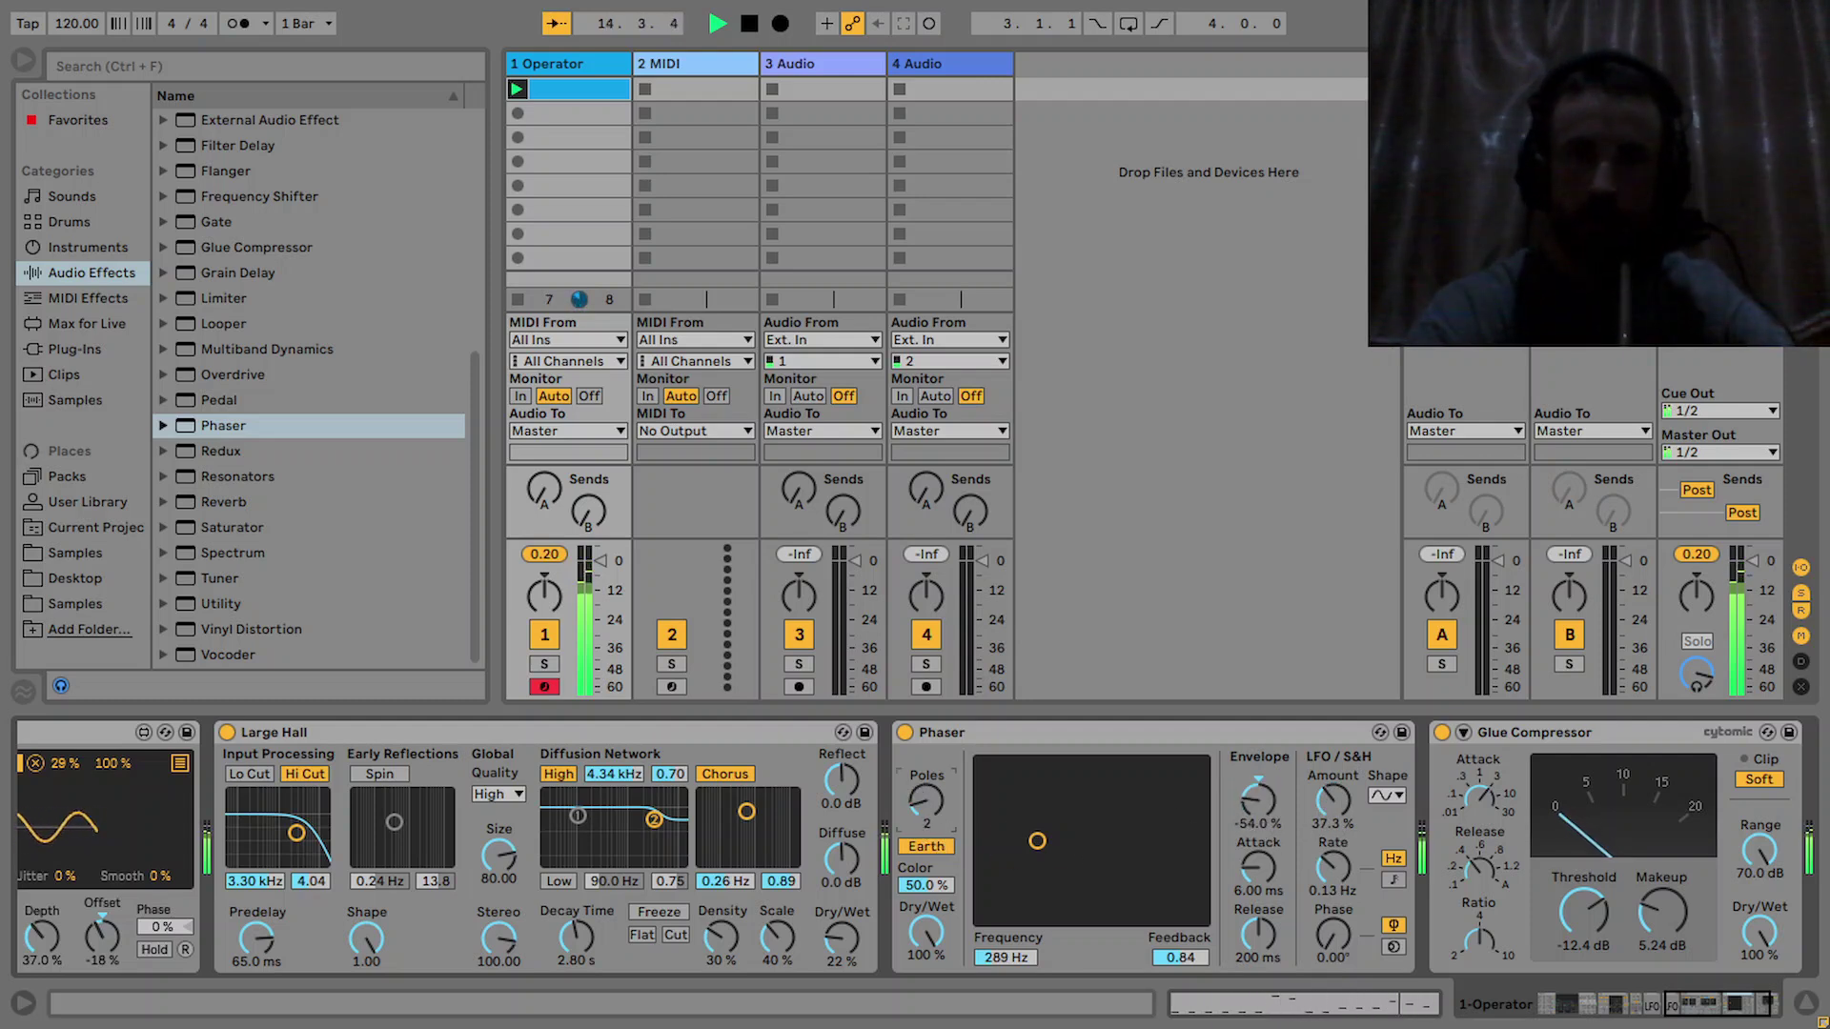
{"action": "left_click_drag", "start_coordinate": [939, 934], "coordinate": [940, 1020]}
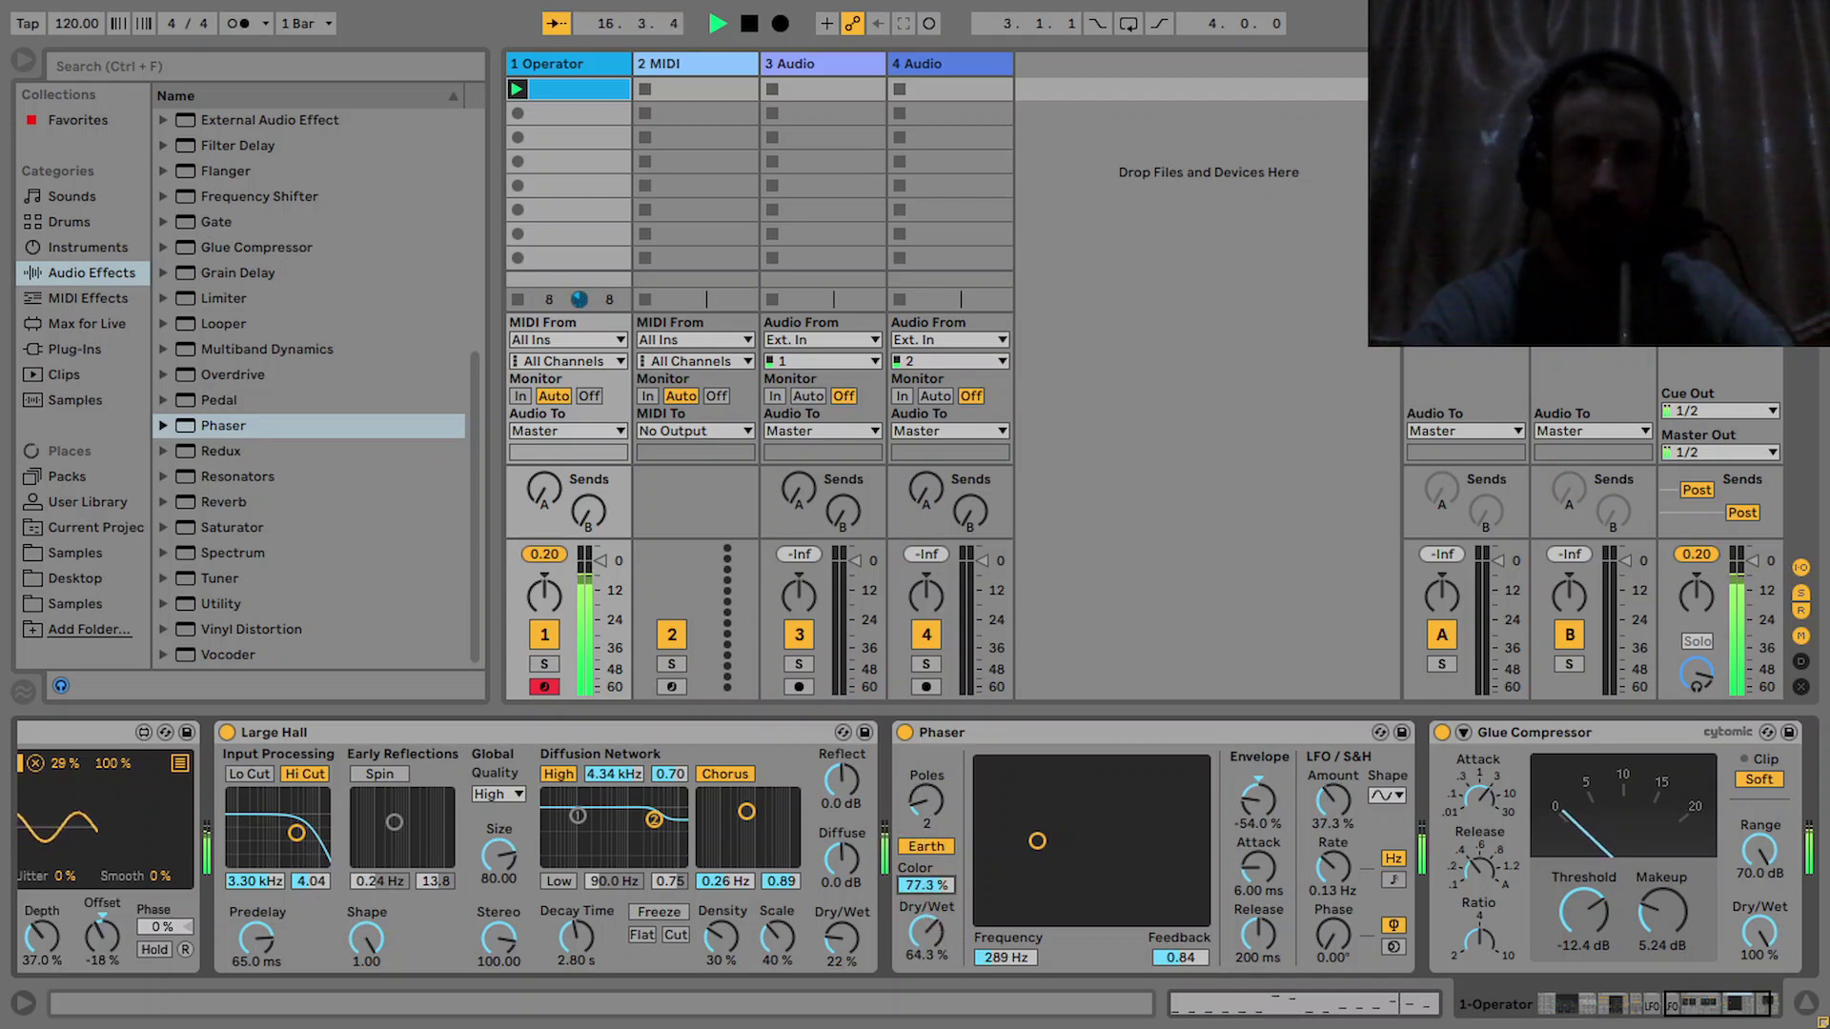
{"action": "left_click_drag", "start_coordinate": [931, 956], "coordinate": [931, 1024]}
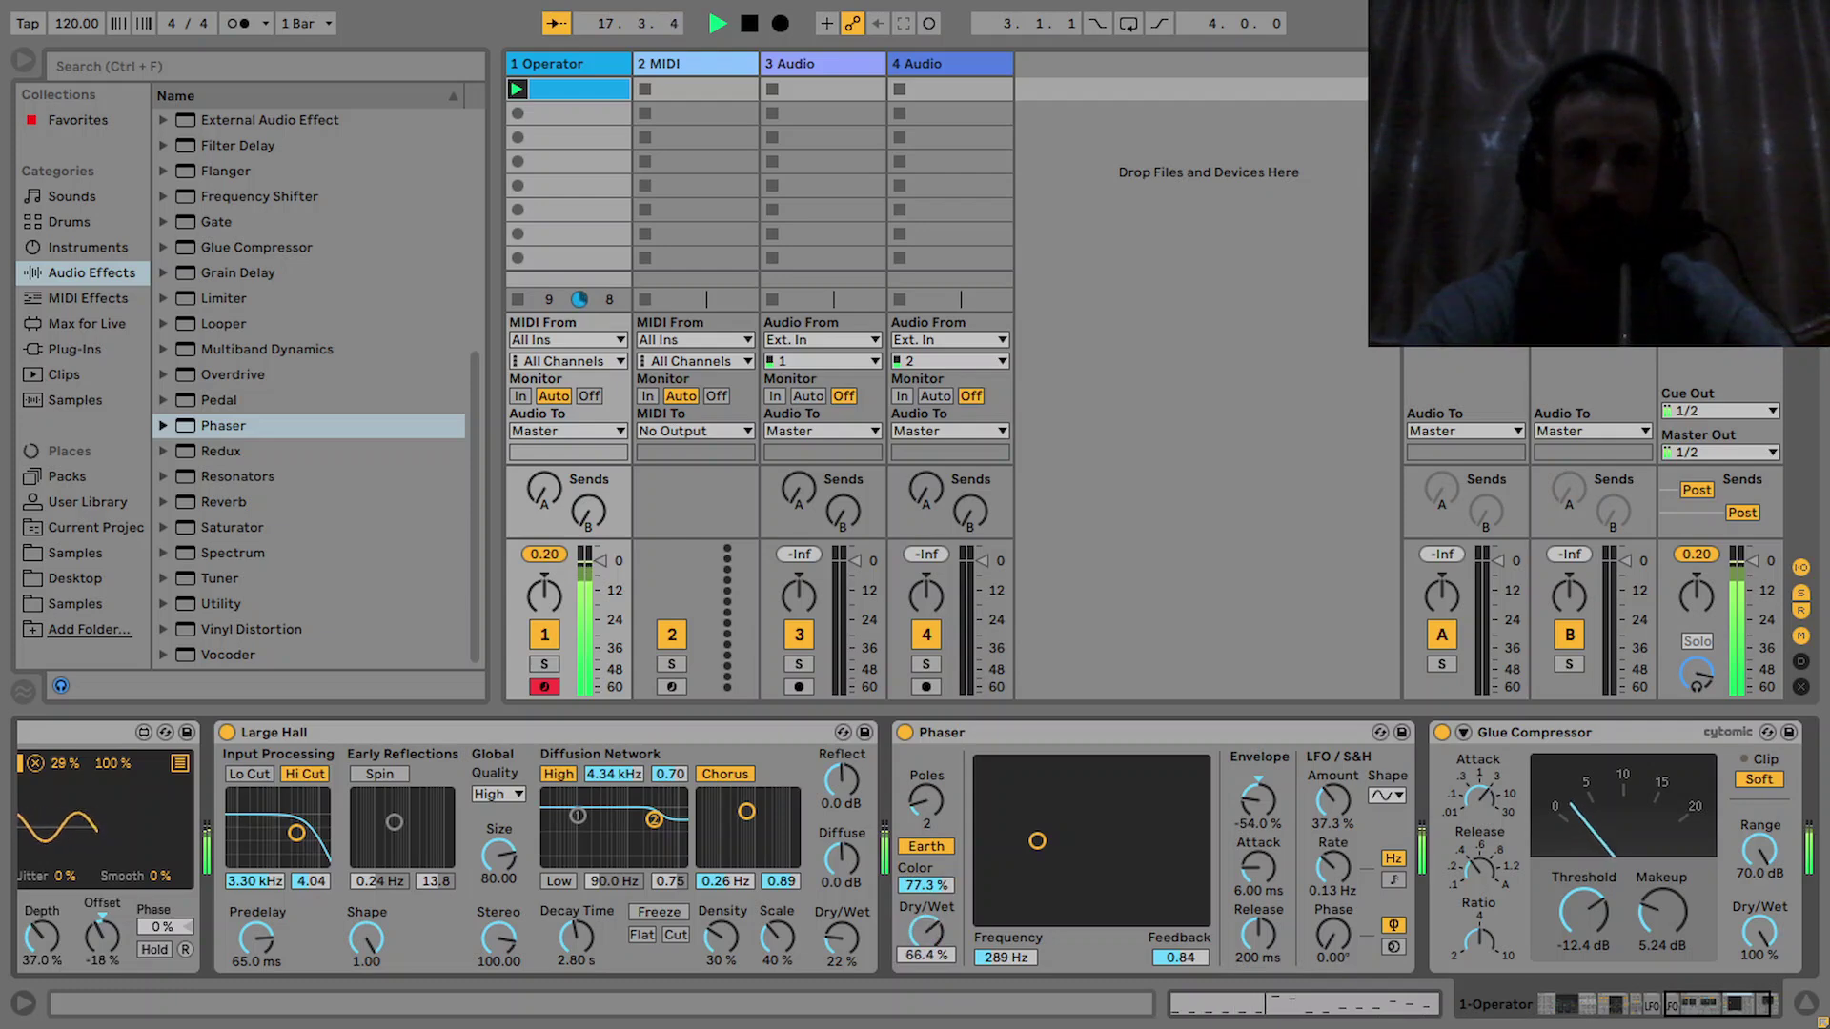
{"action": "left_click_drag", "start_coordinate": [1334, 938], "coordinate": [1333, 886]}
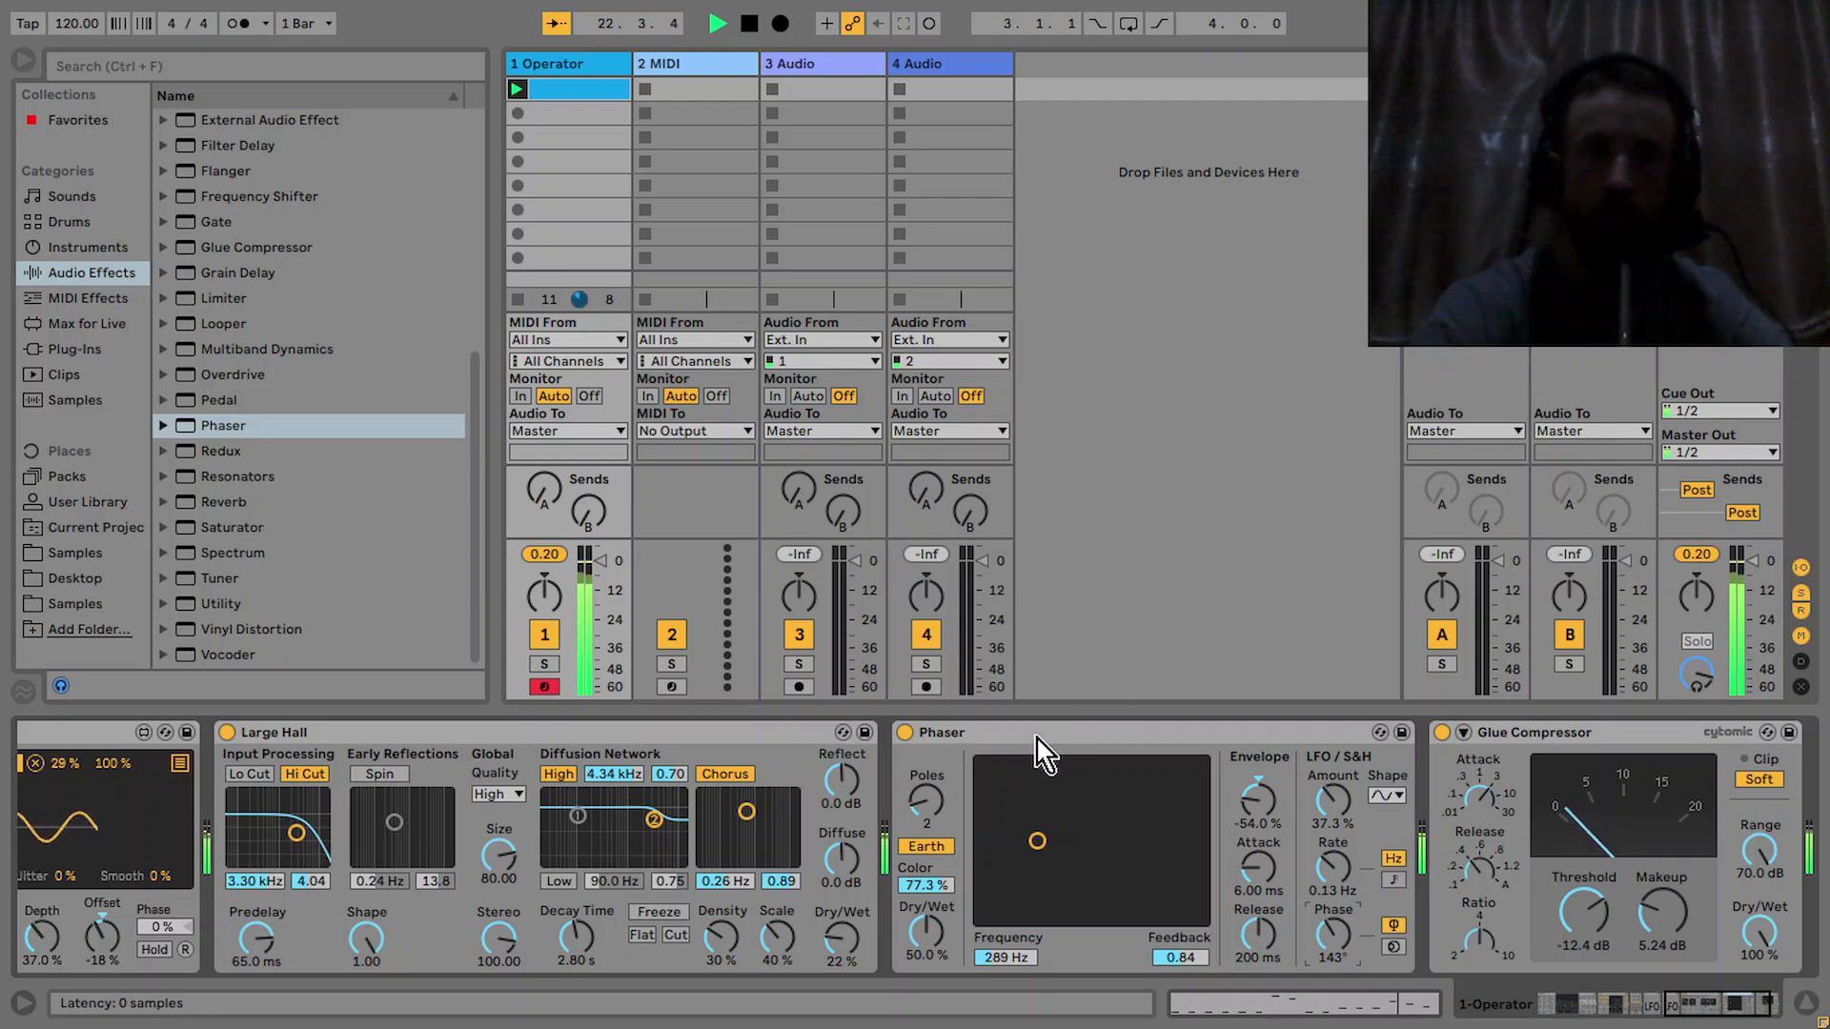
Show Operator's global modulation settings and lower the bass track's volume to -5.3 dB
{"action": "left_click_drag", "start_coordinate": [1725, 1012], "coordinate": [1606, 992]}
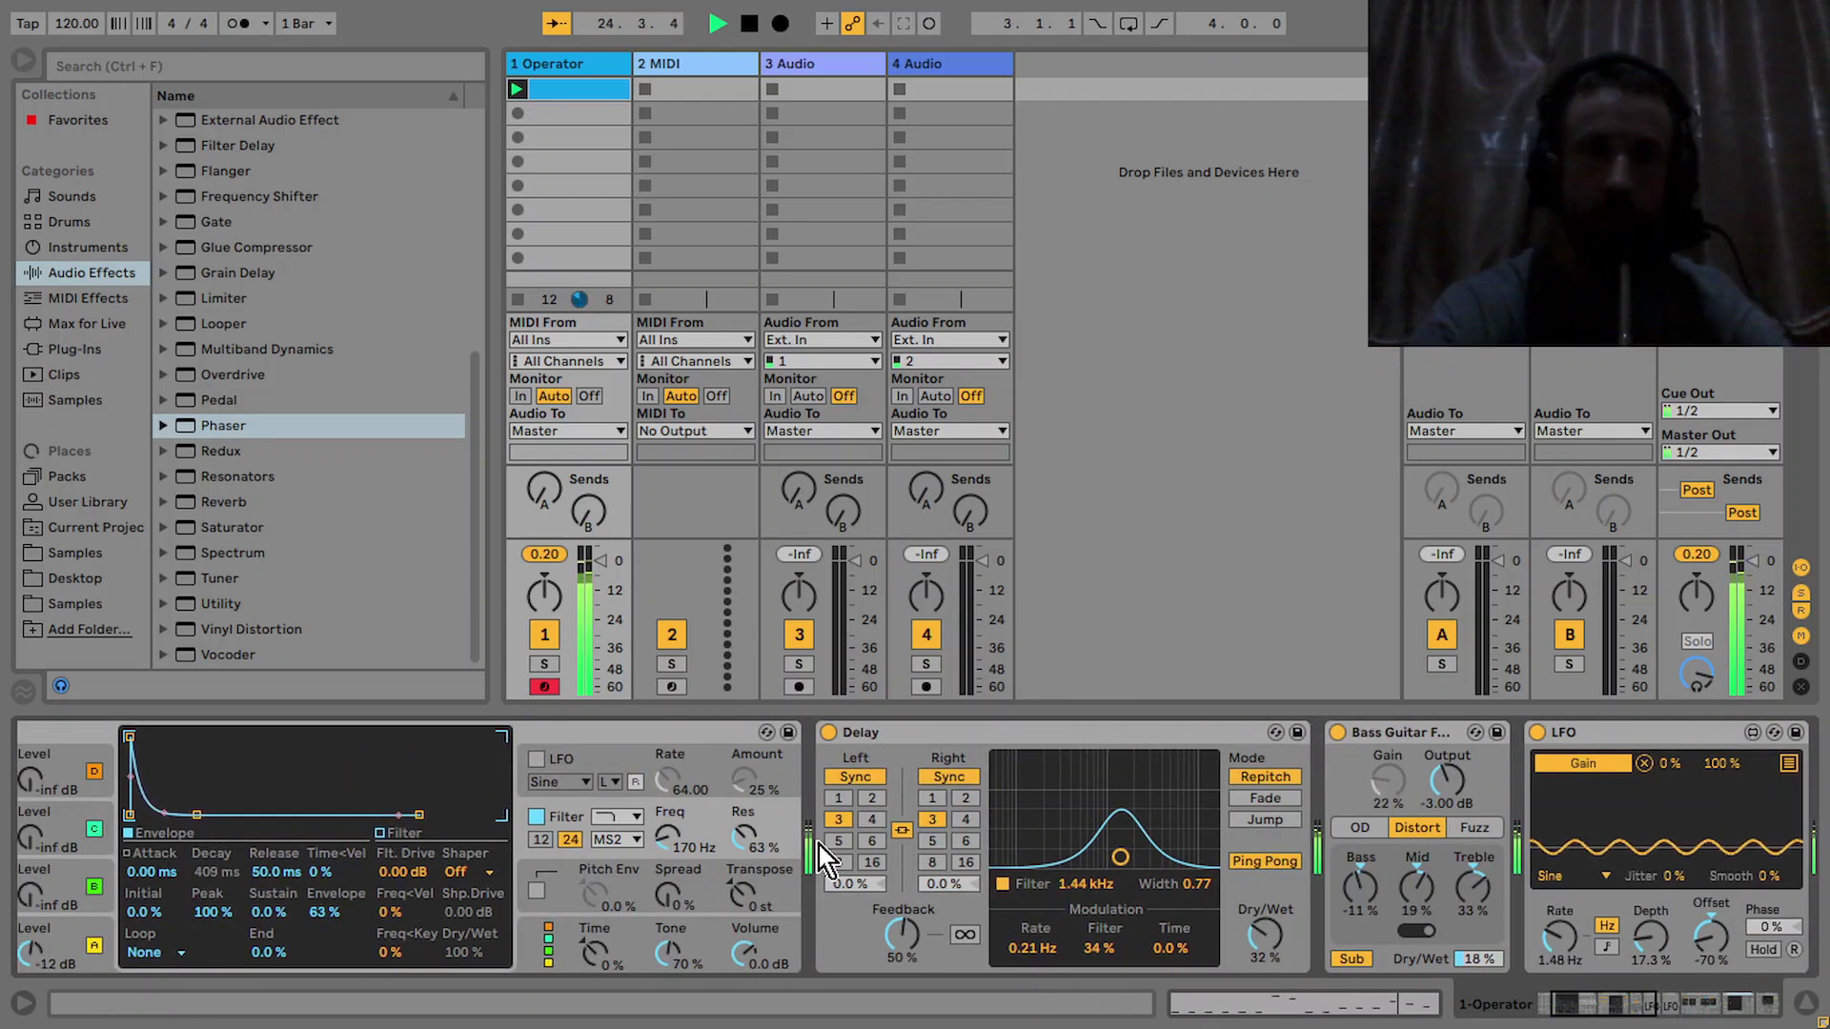
{"action": "left_click", "coordinate": [530, 925]}
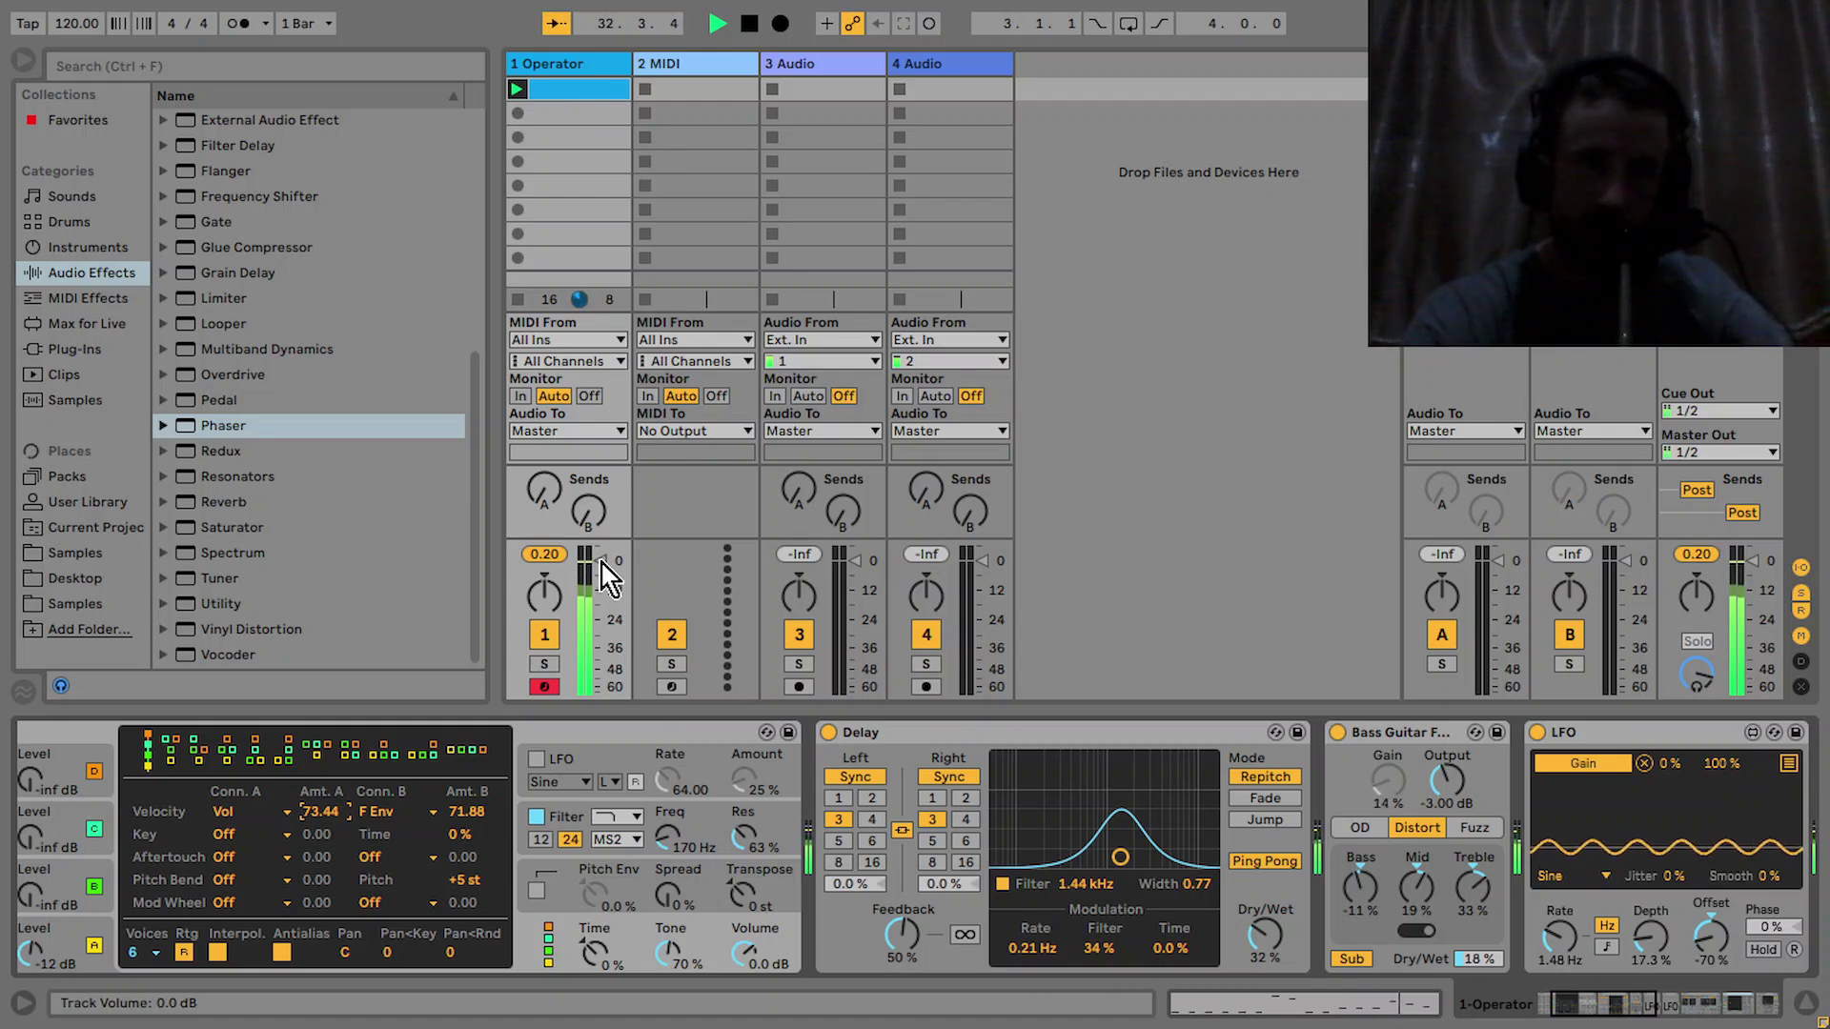
{"action": "left_click_drag", "start_coordinate": [602, 561], "coordinate": [602, 577]}
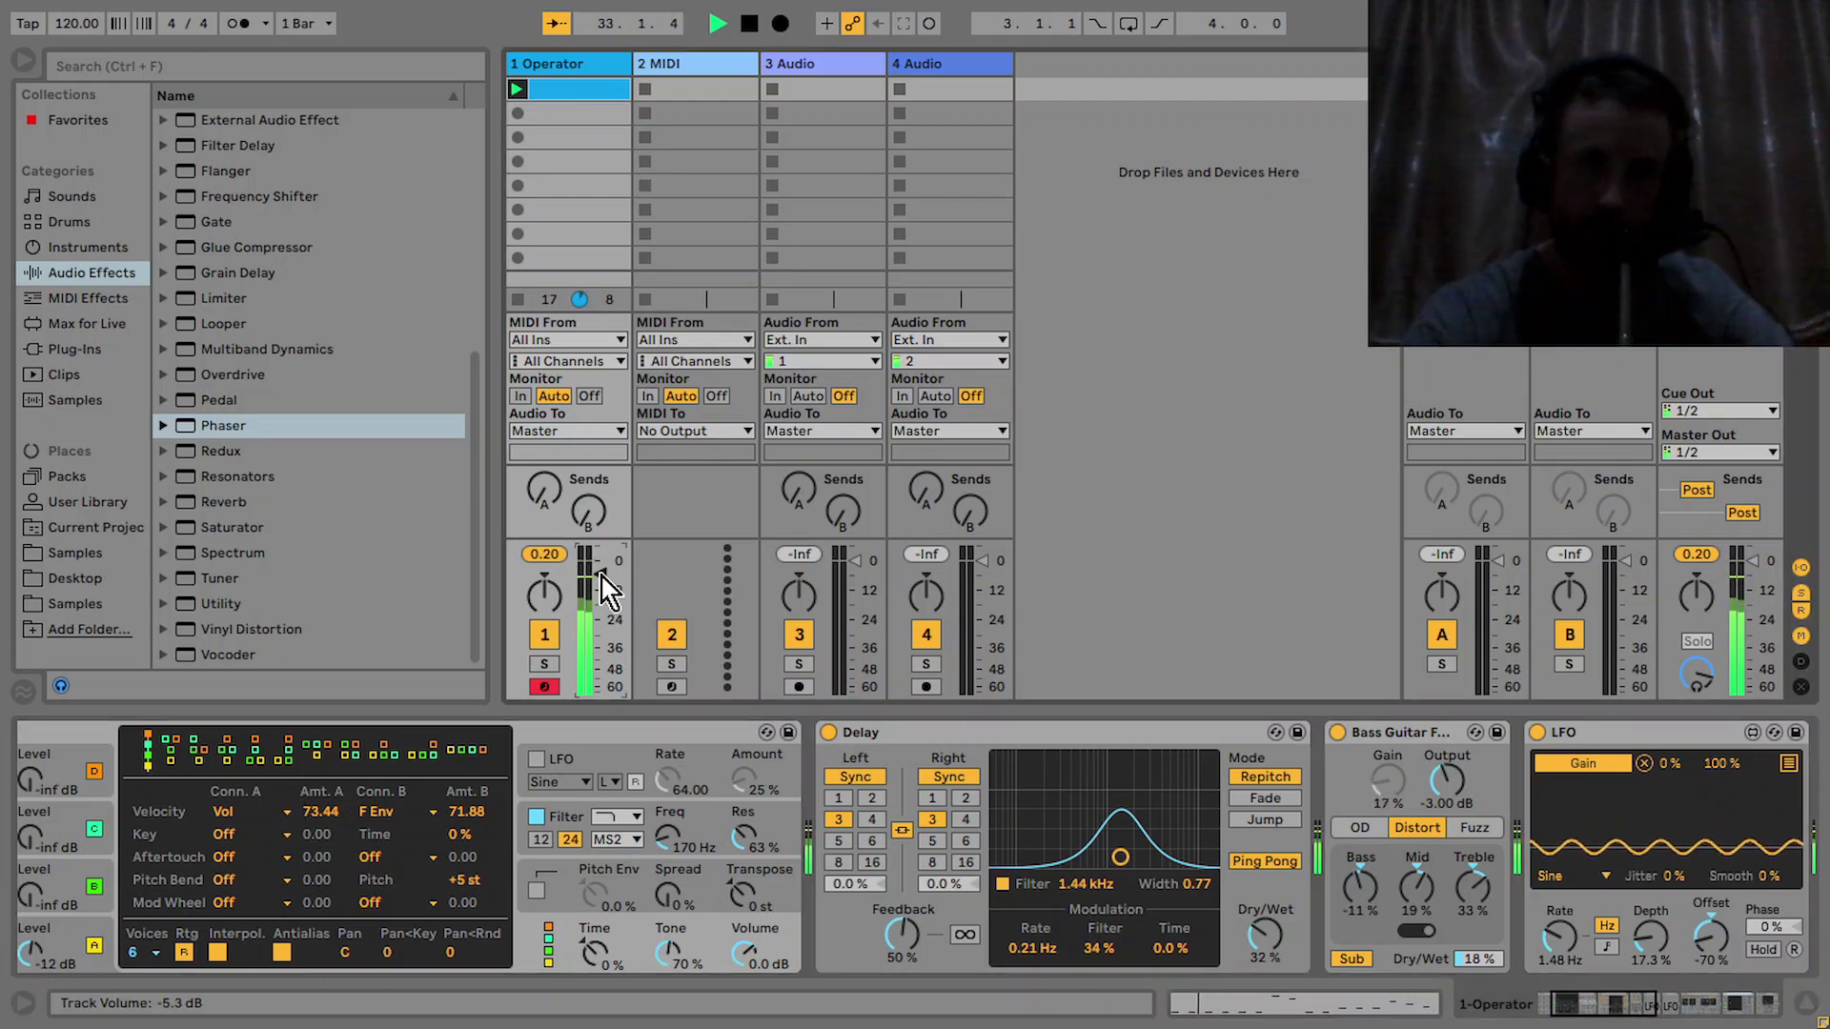
Load the 909 Core Kit onto the empty second MIDI track
{"action": "left_click", "coordinate": [703, 67]}
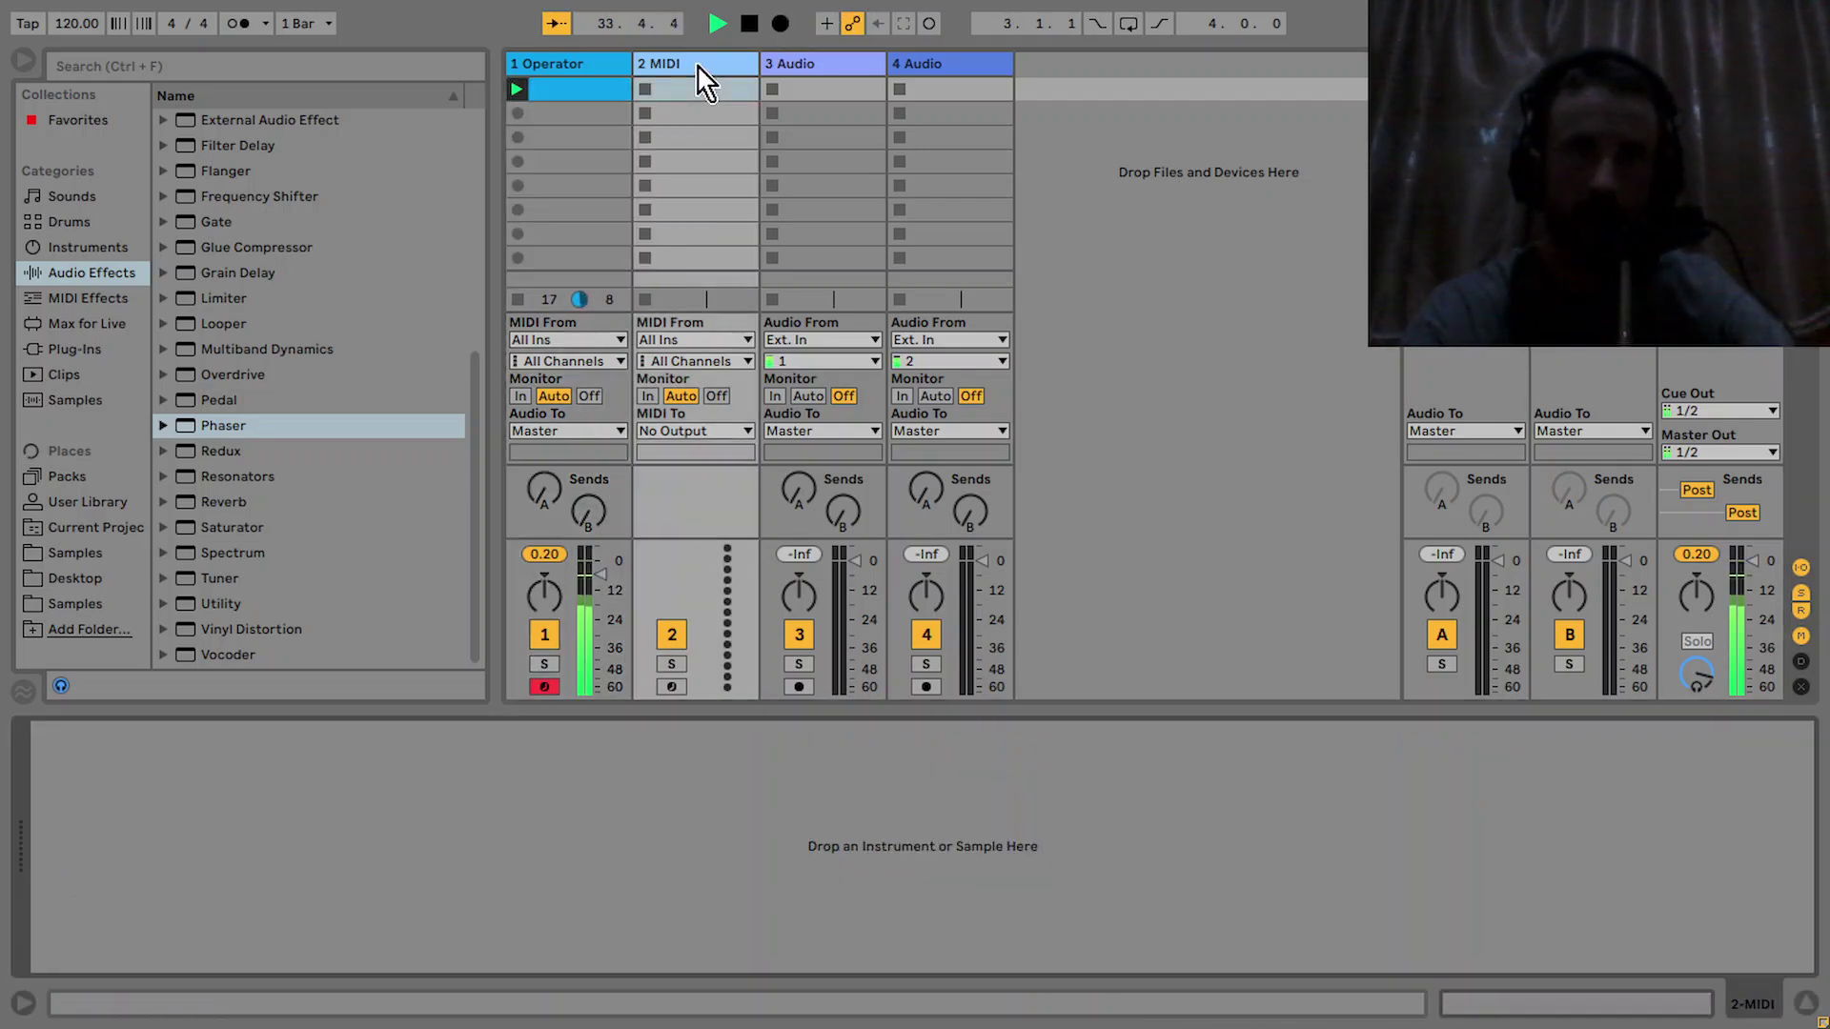
{"action": "left_click", "coordinate": [76, 222]}
{"action": "left_click_drag", "start_coordinate": [243, 250], "coordinate": [724, 40]}
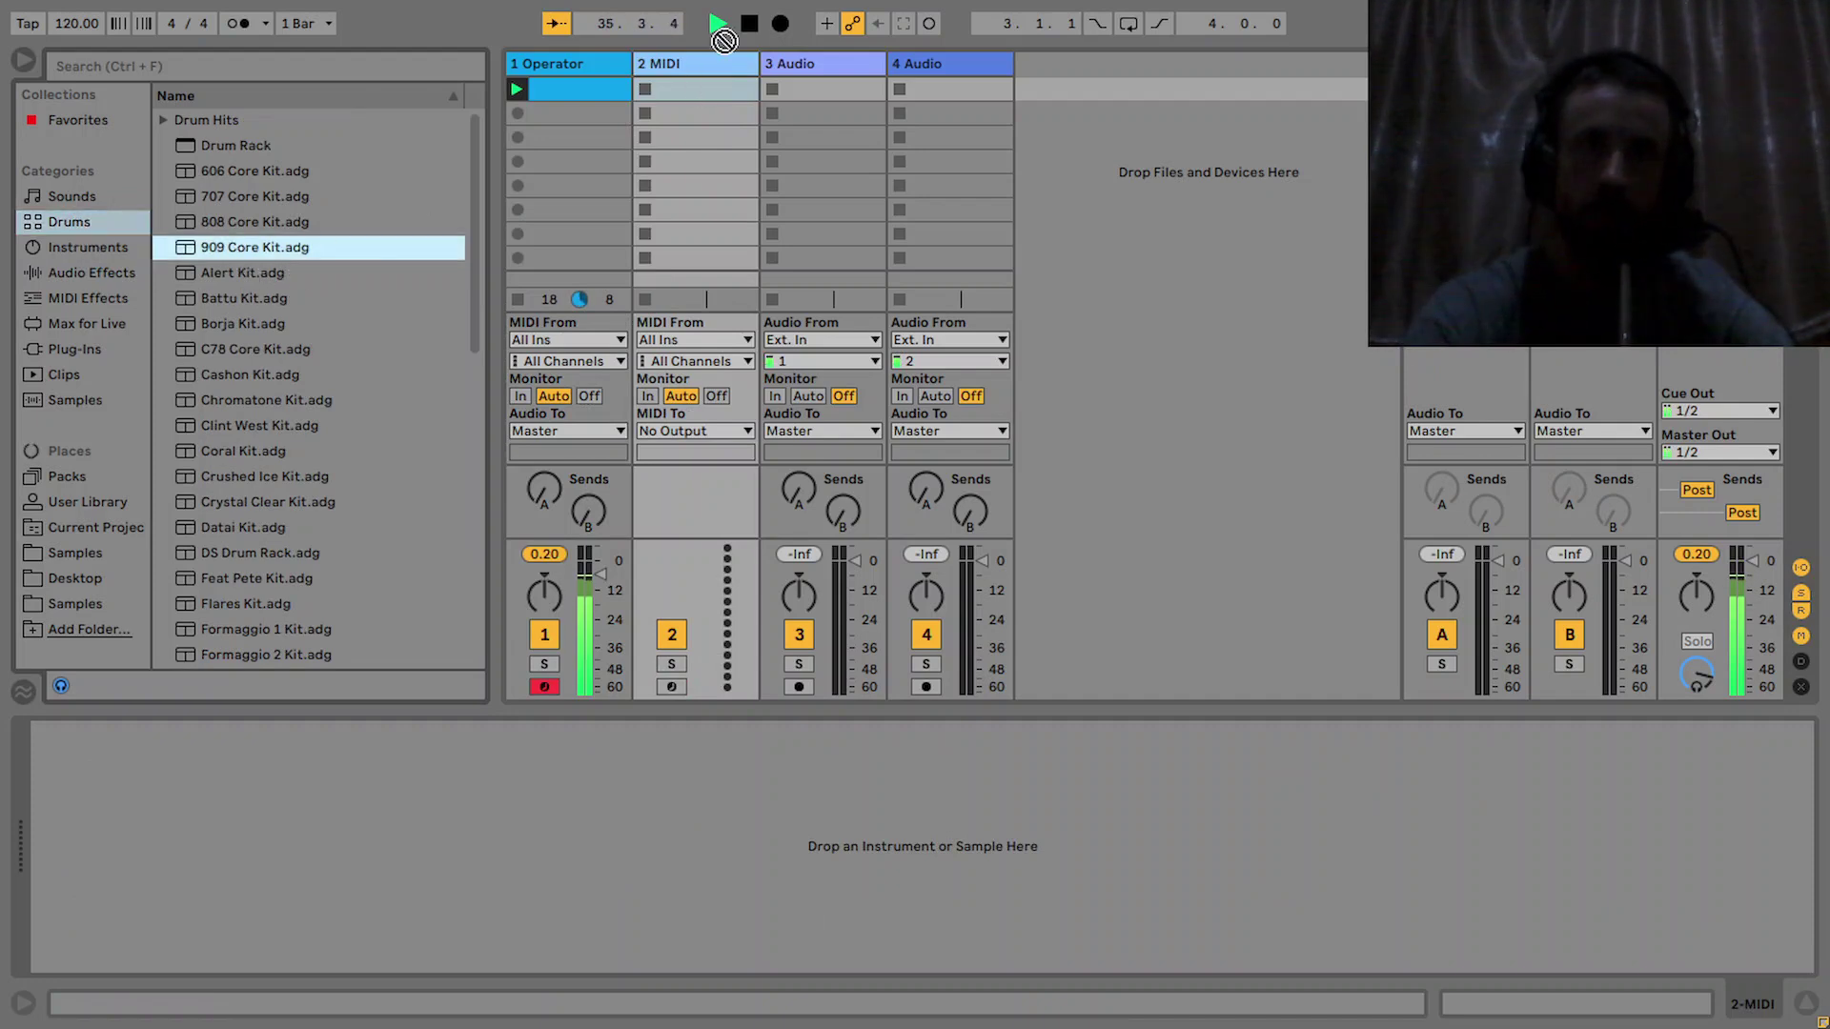
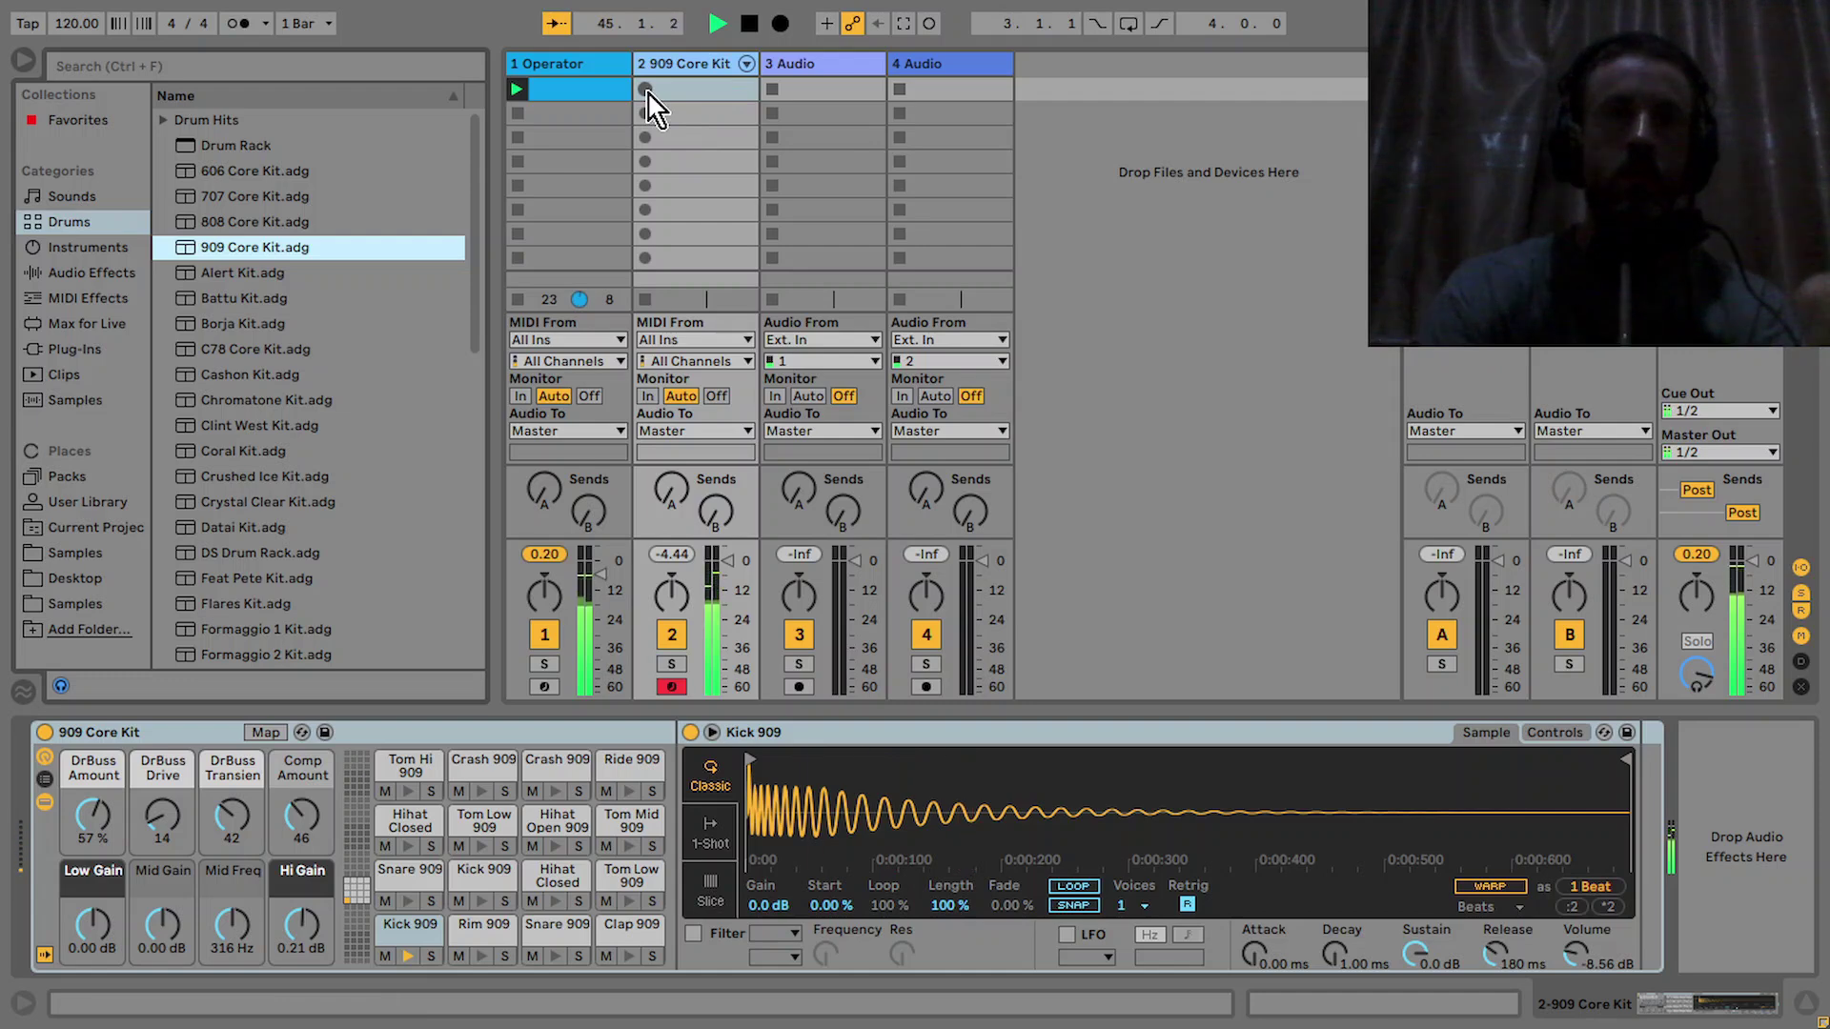
Record a Kick 909 pattern into the drum track's first clip slot and open the recorded clip's notes
{"action": "left_click", "coordinate": [645, 89]}
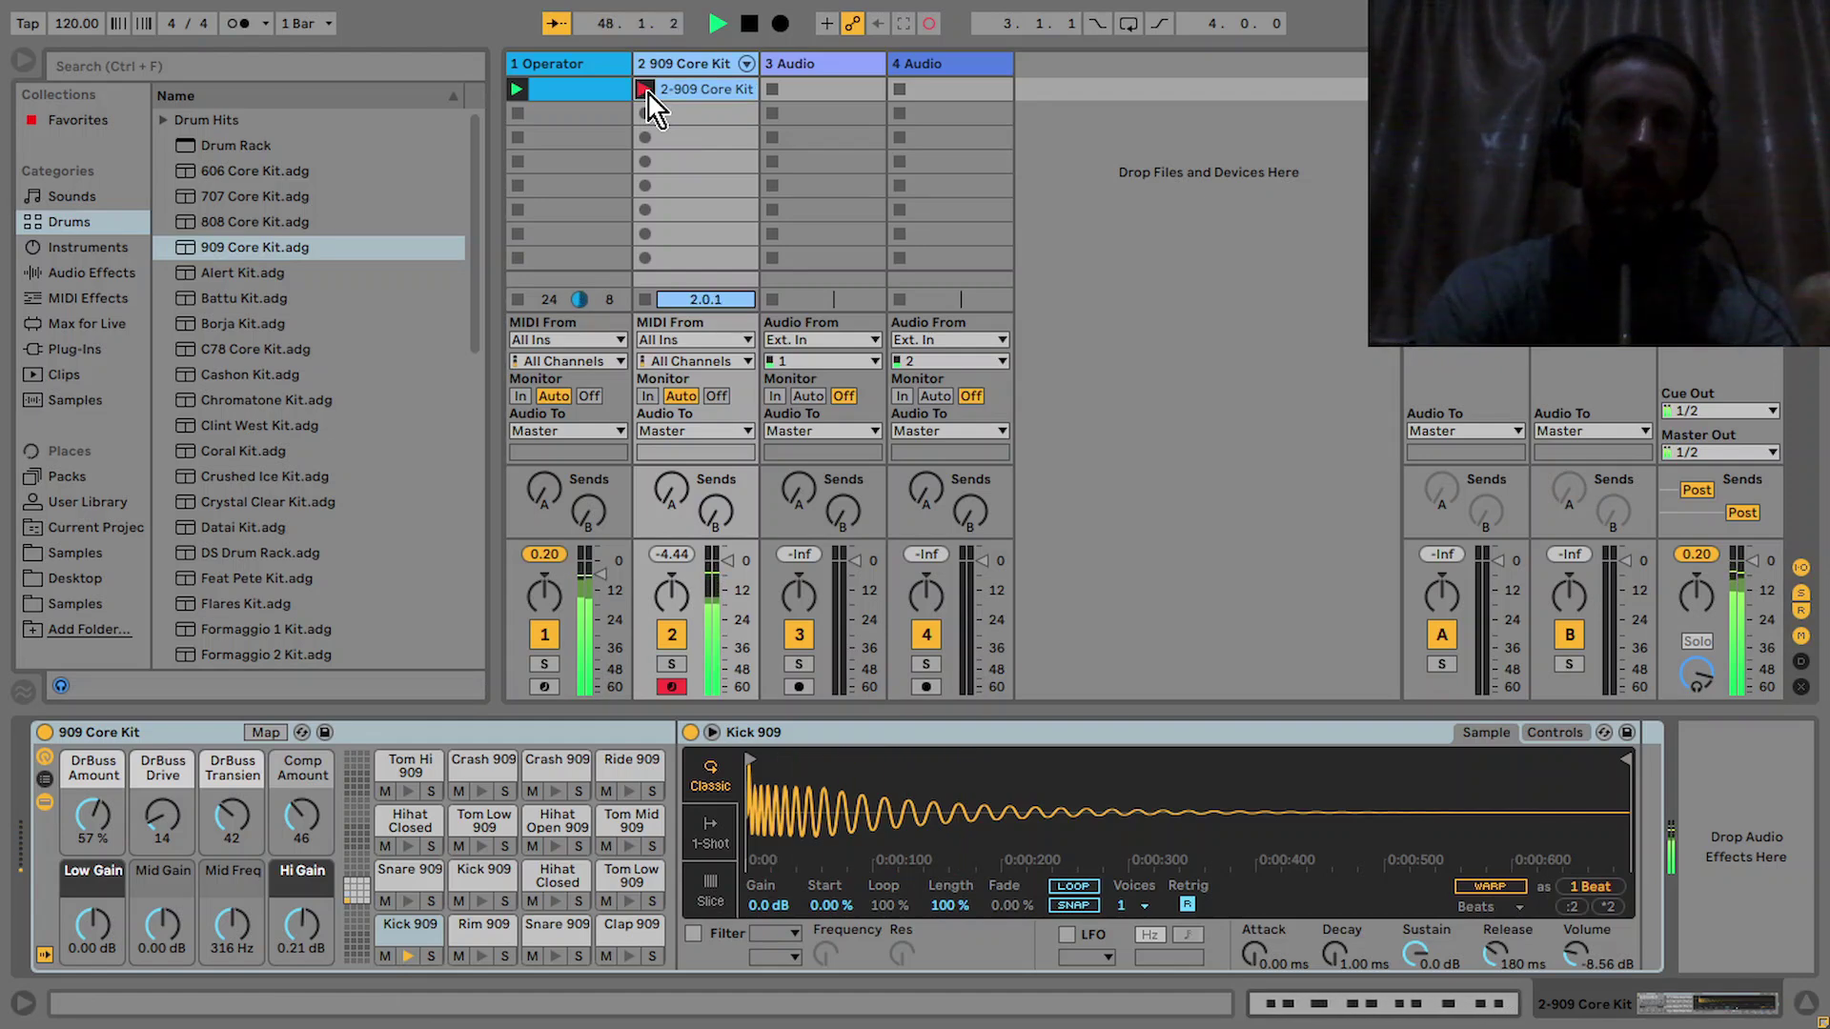
{"action": "left_click", "coordinate": [645, 89]}
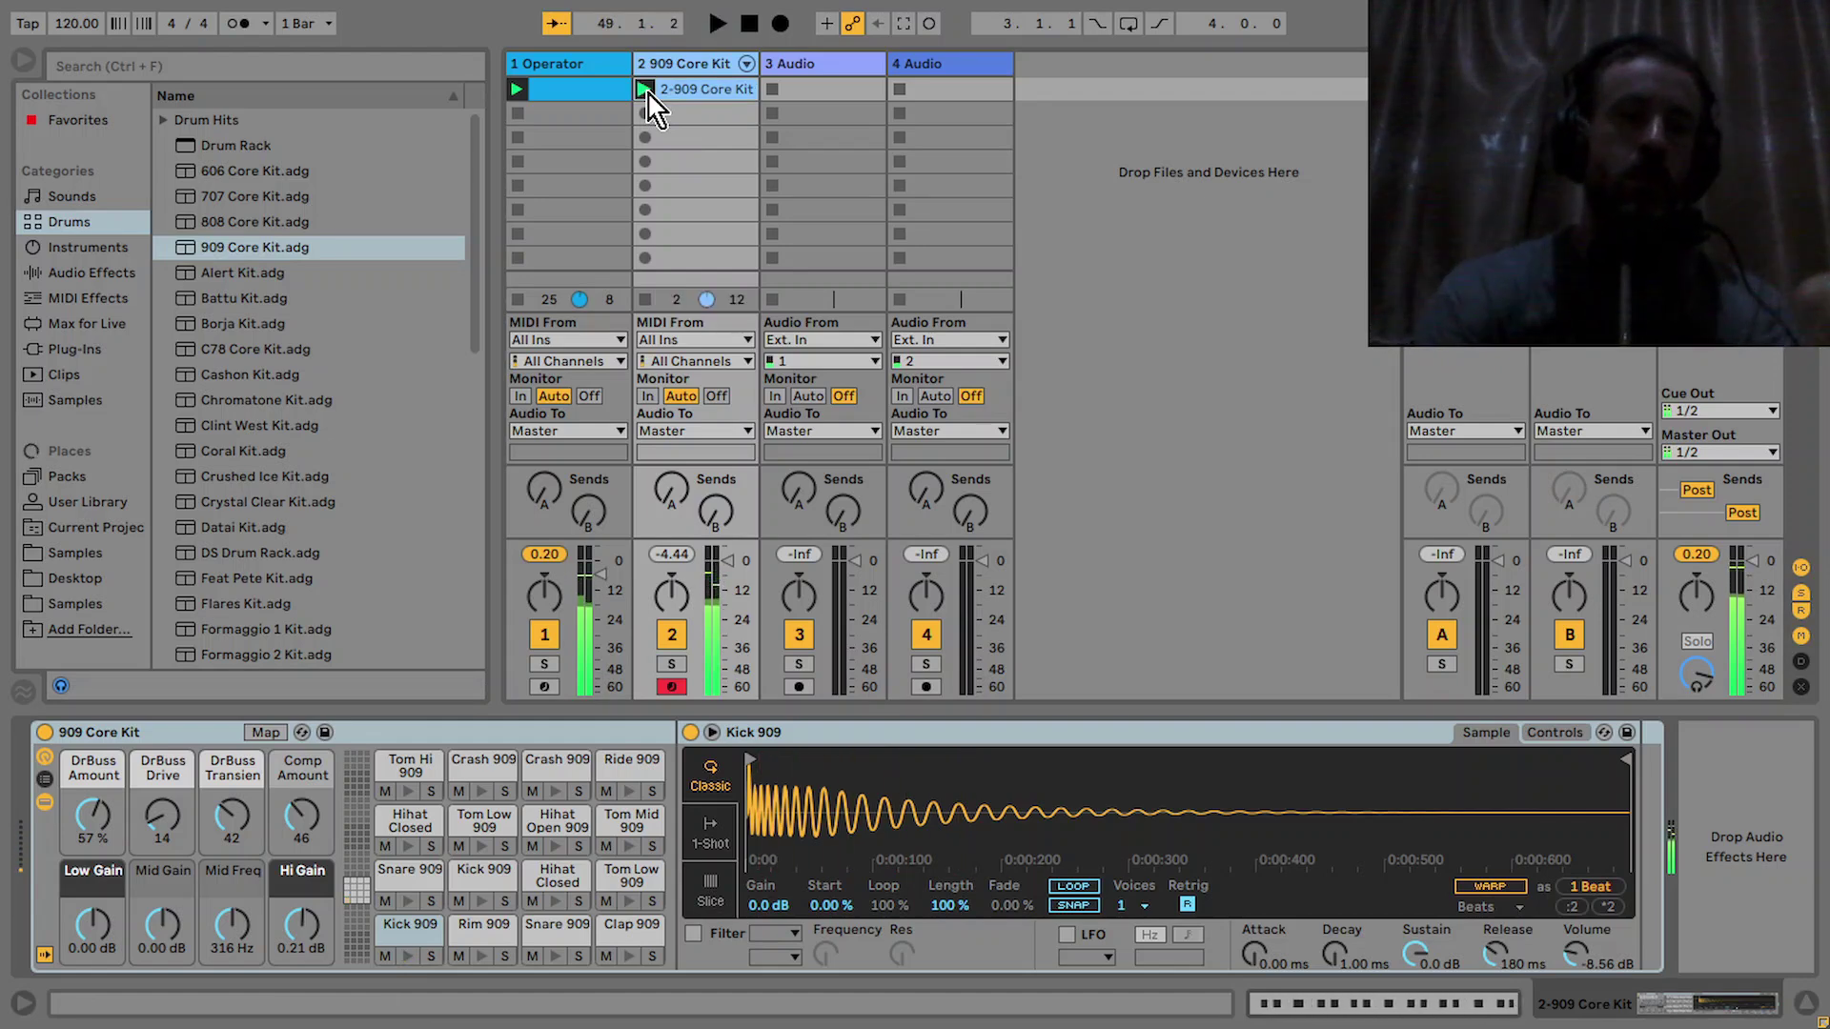
{"action": "double_click", "coordinate": [646, 89]}
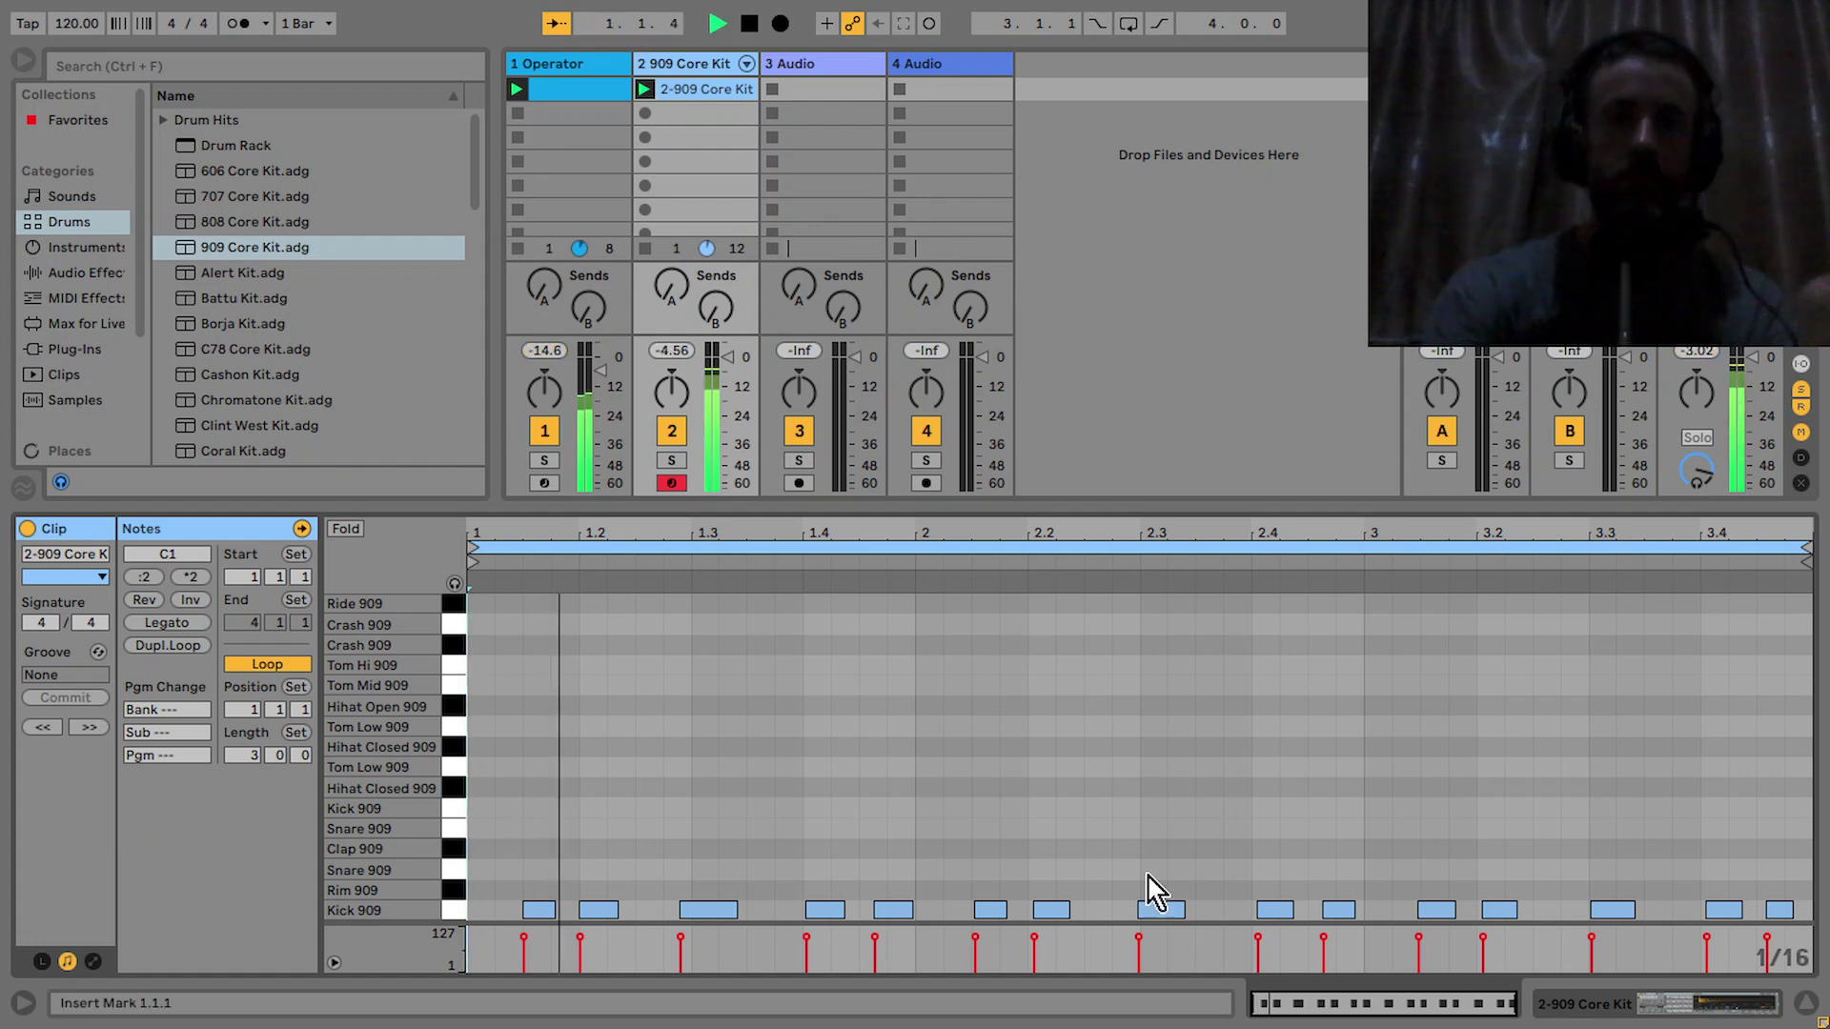
Loop the drum clip's second bar, crop the clip to that bar, and slightly lower the drum track's volume
{"action": "left_click_drag", "start_coordinate": [922, 790], "coordinate": [1361, 774]}
{"action": "key", "text": "super+l"}
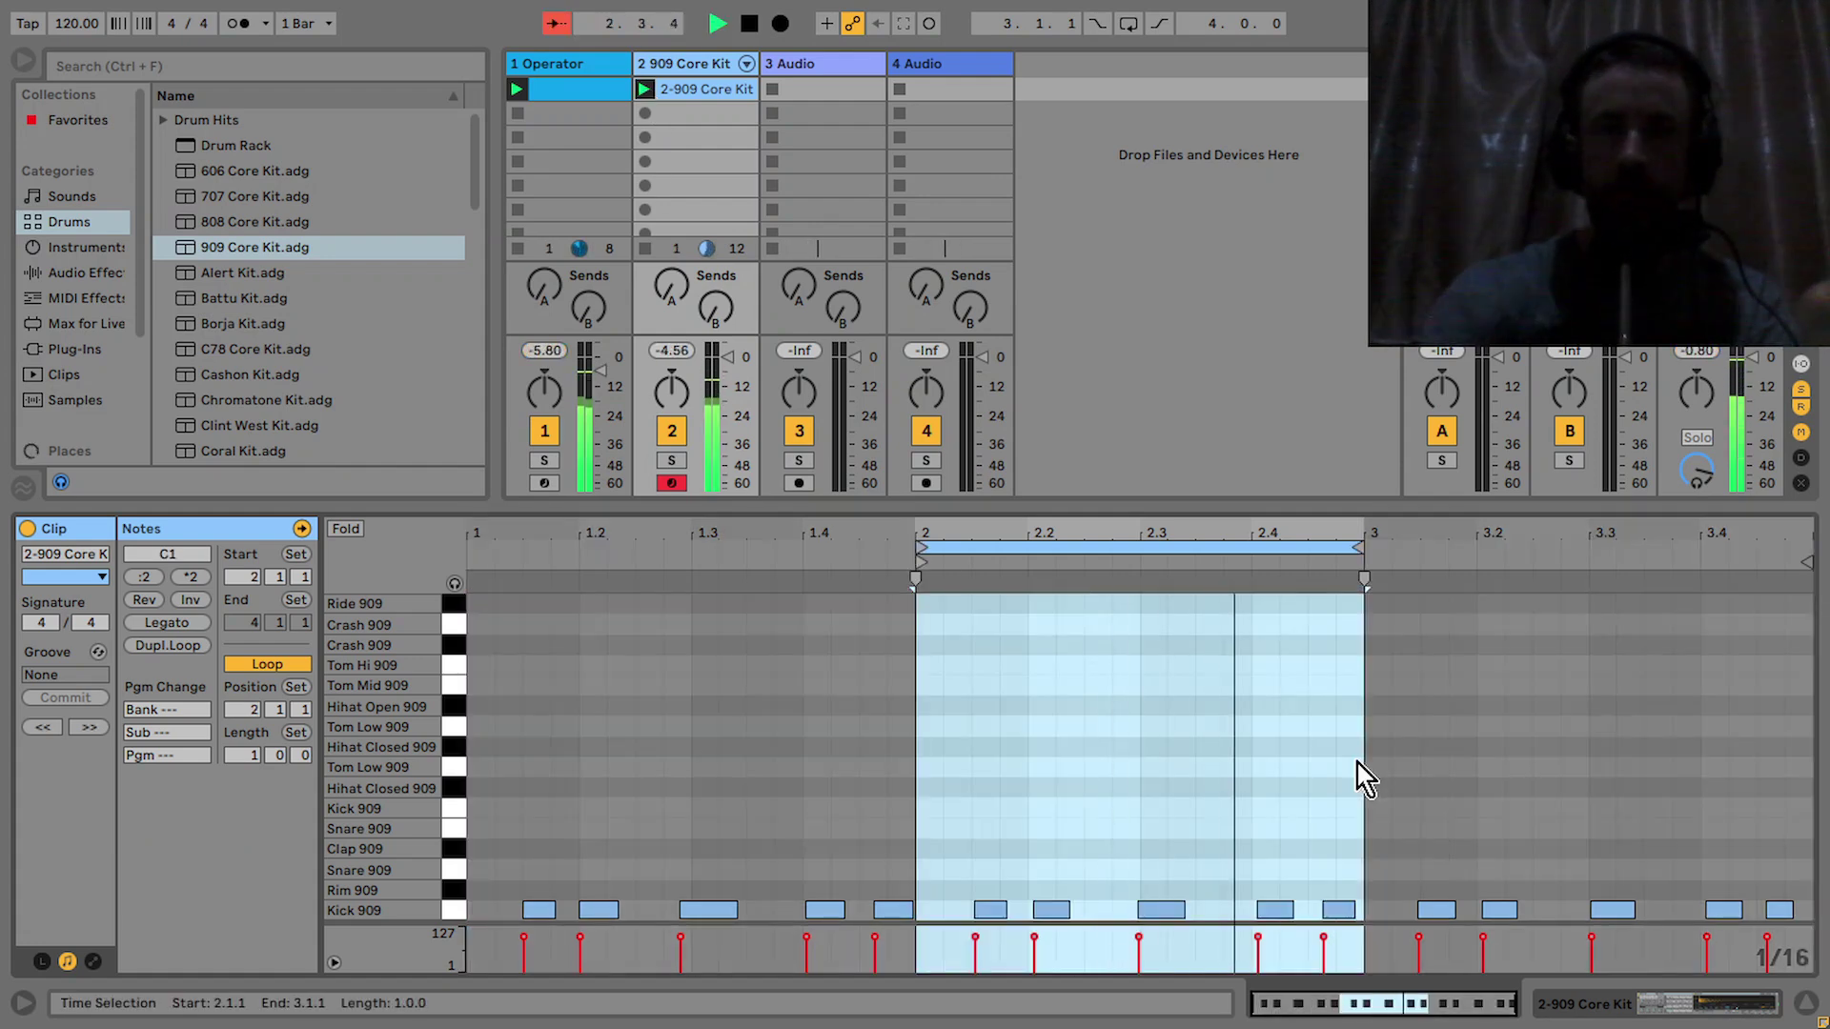
{"action": "right_click", "coordinate": [970, 729]}
{"action": "left_click", "coordinate": [974, 366]}
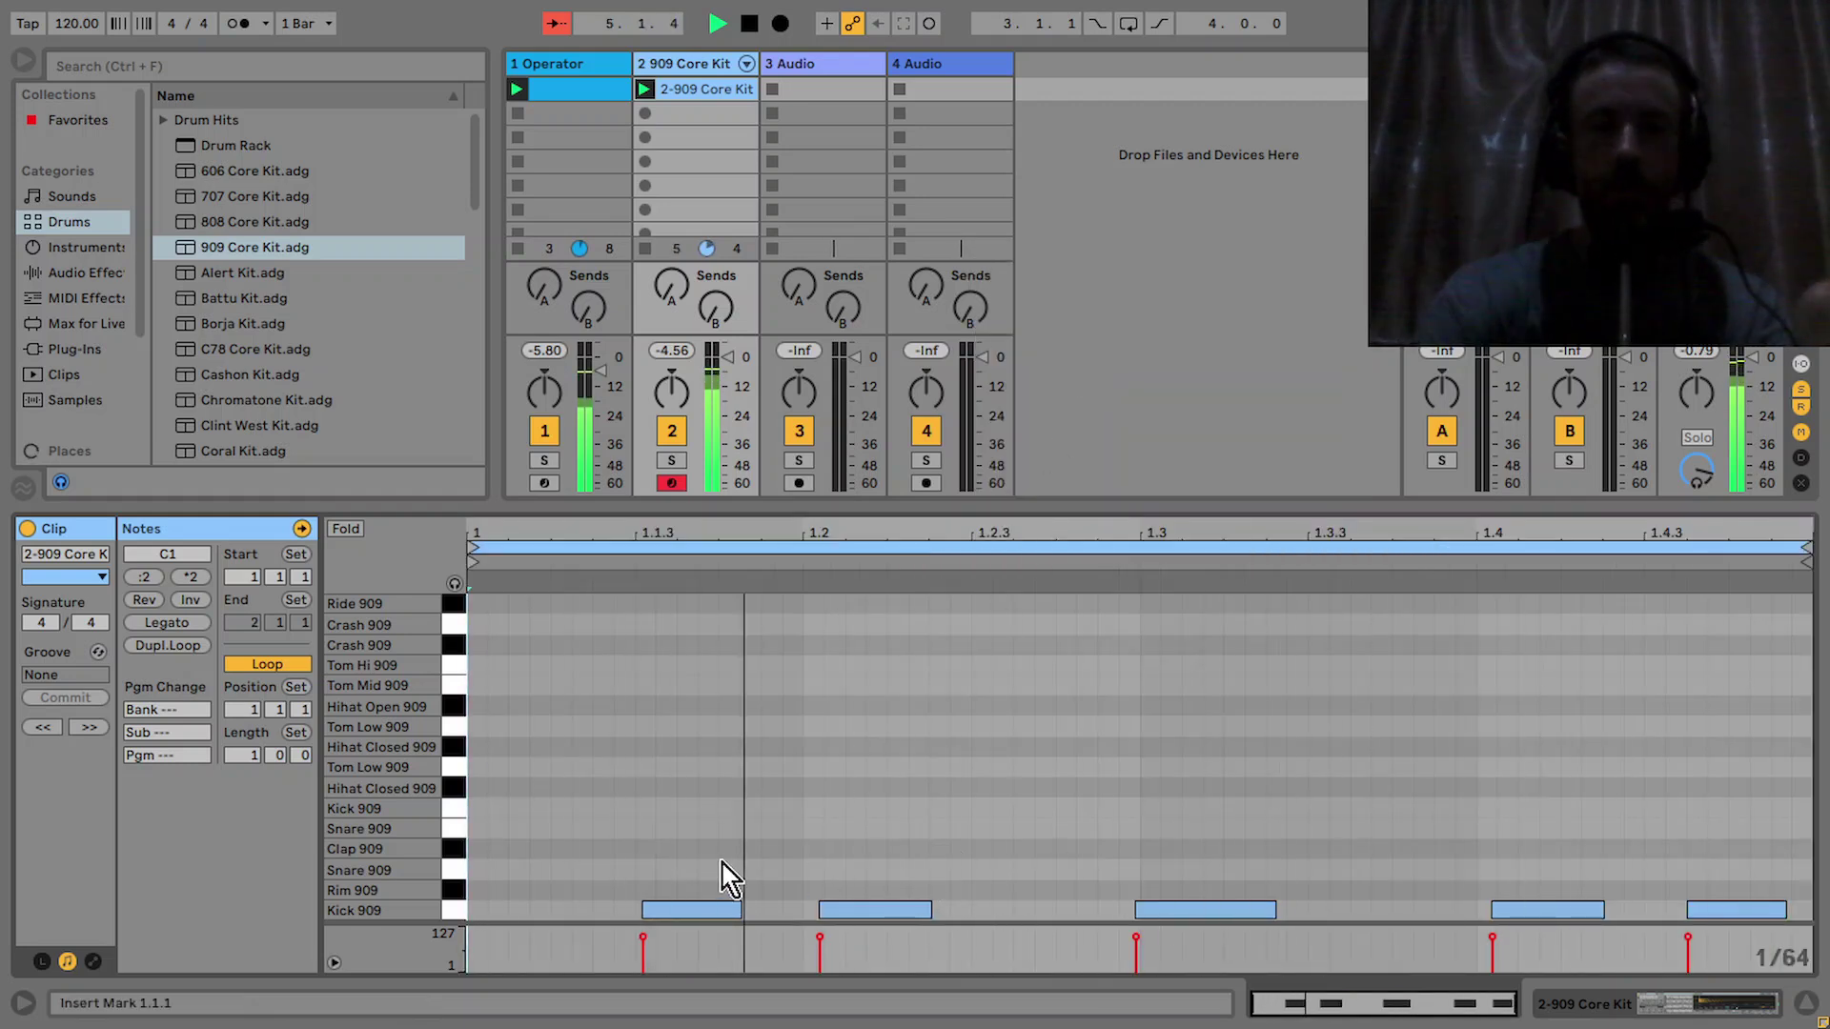
{"action": "key", "text": "XF86AudioLowerVolume"}
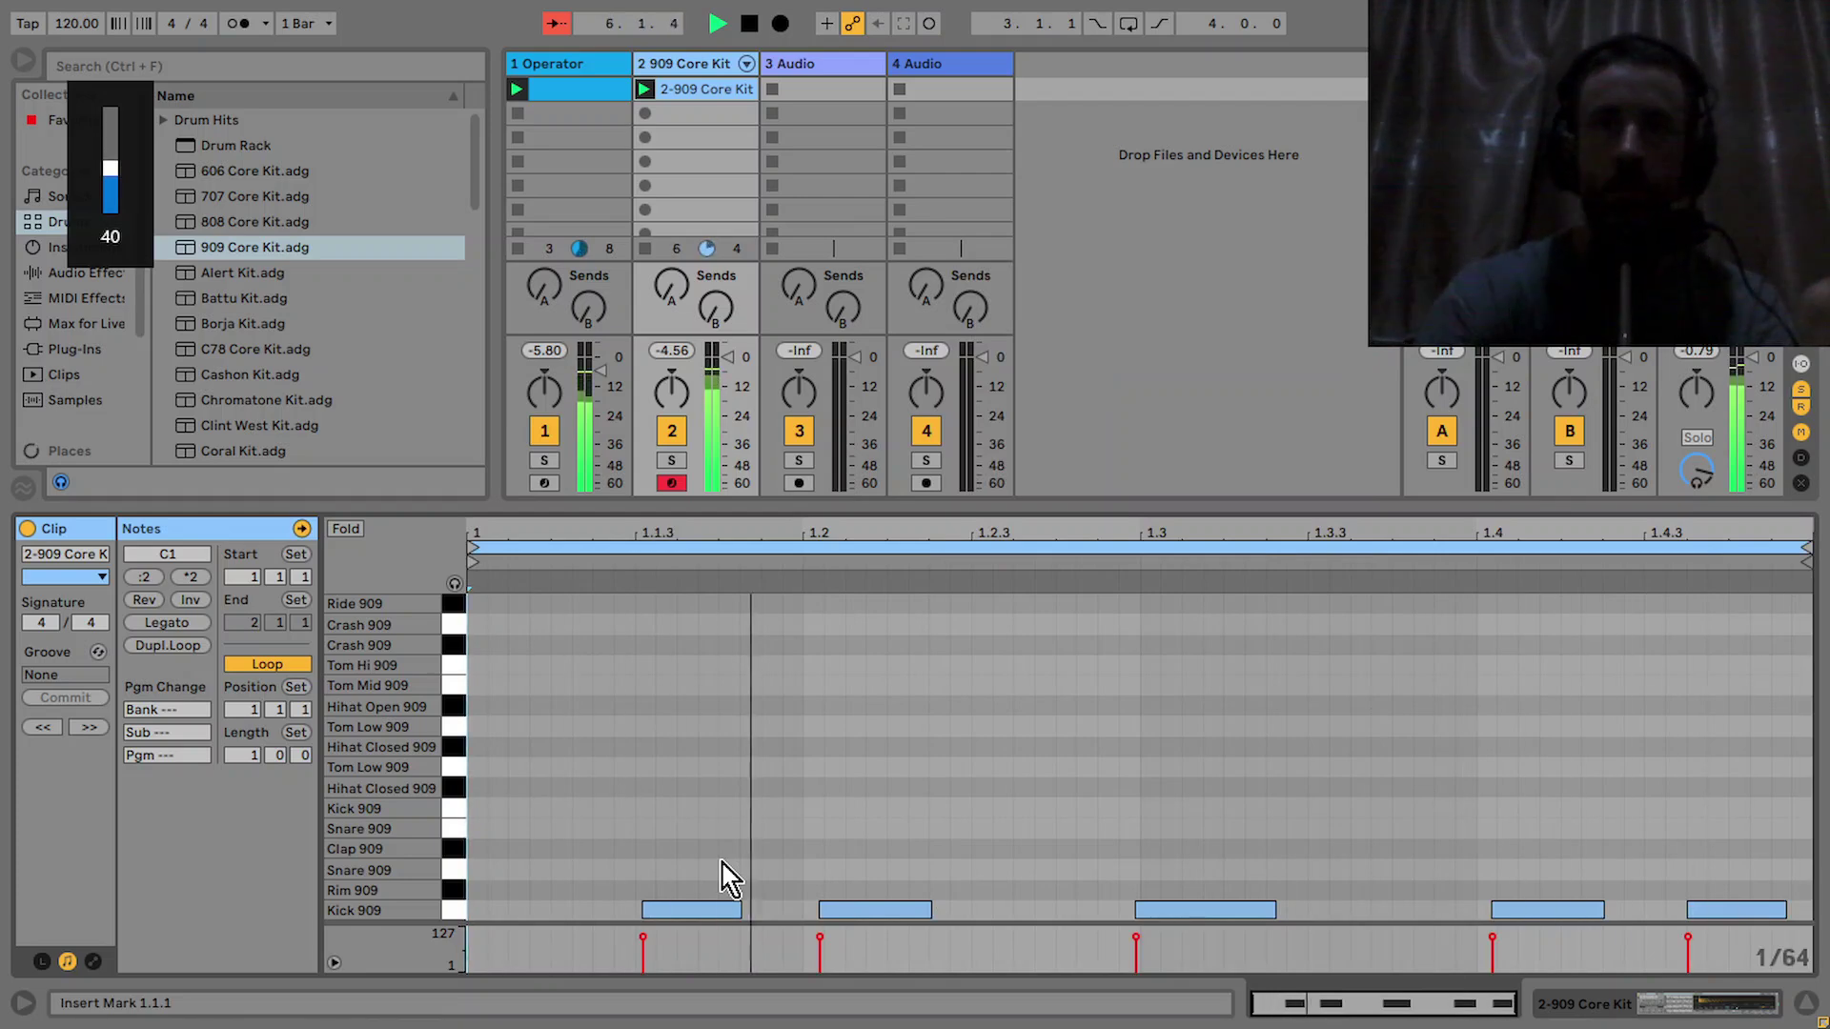
{"action": "left_click_drag", "start_coordinate": [727, 360], "coordinate": [727, 366]}
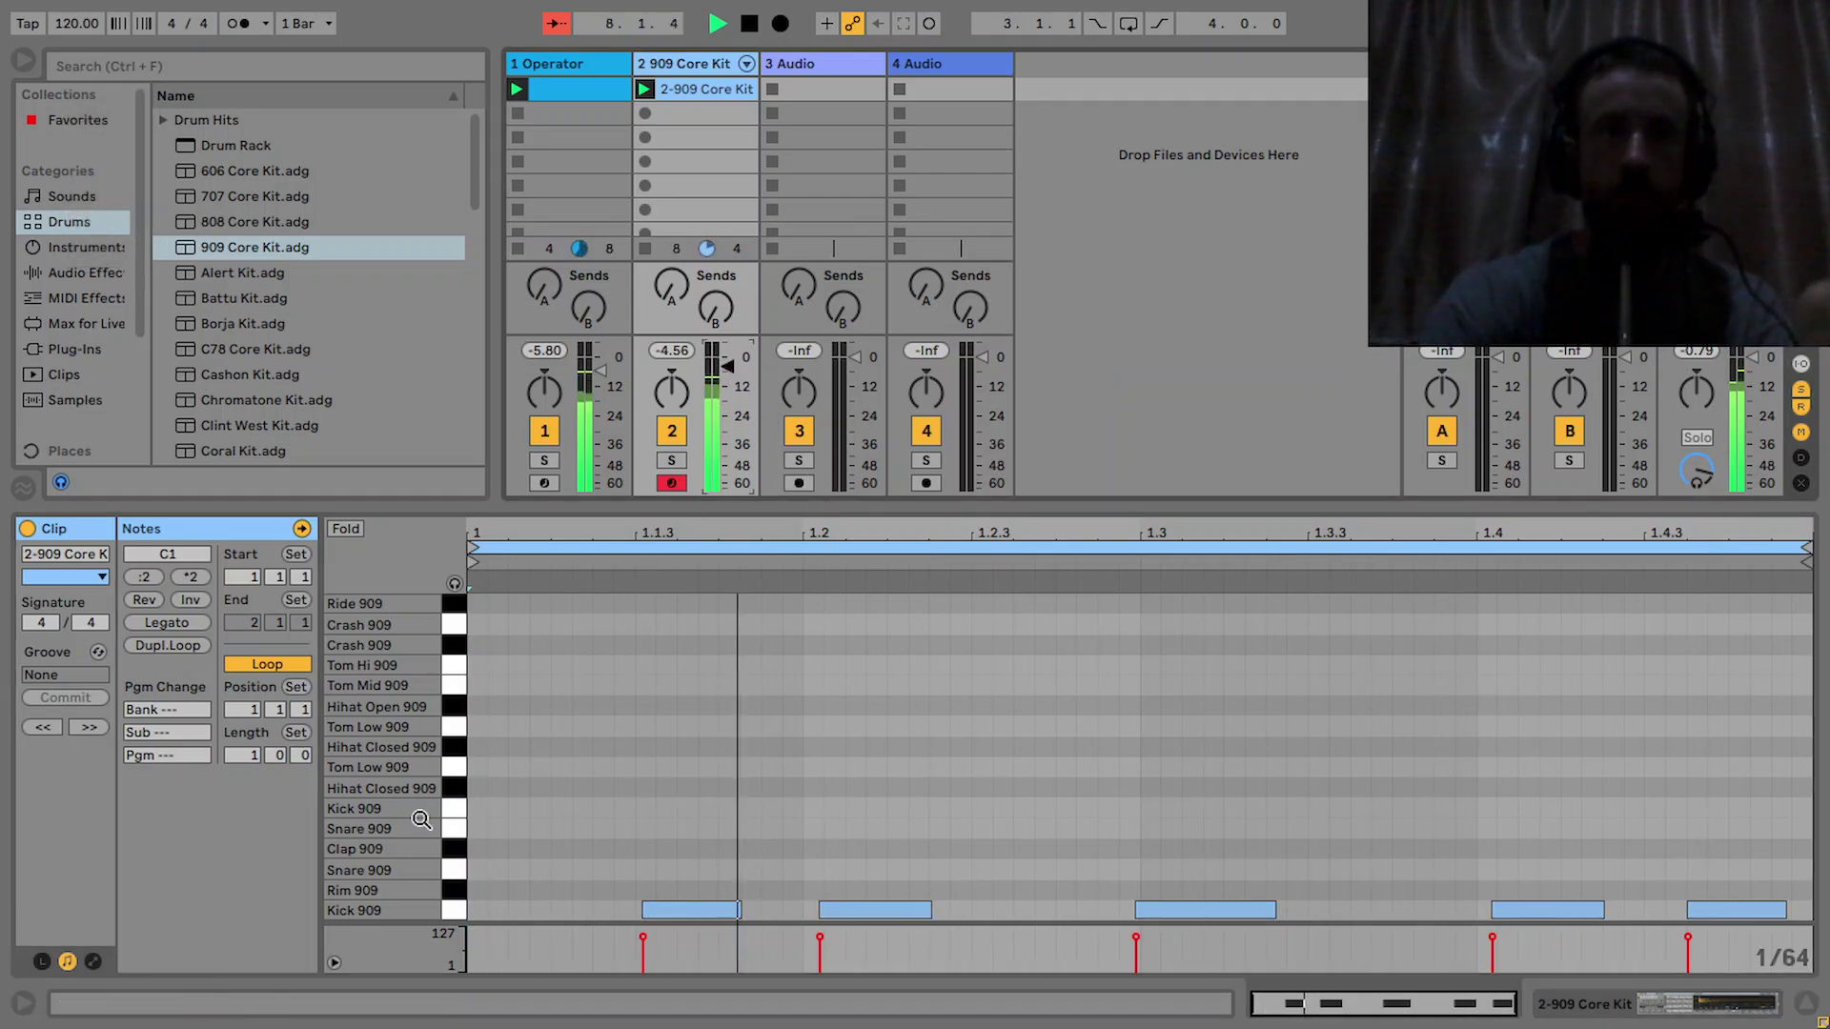
Set the note grid to 1/16 and quantize all of the clip's kick notes to it
{"action": "left_click", "coordinate": [552, 855]}
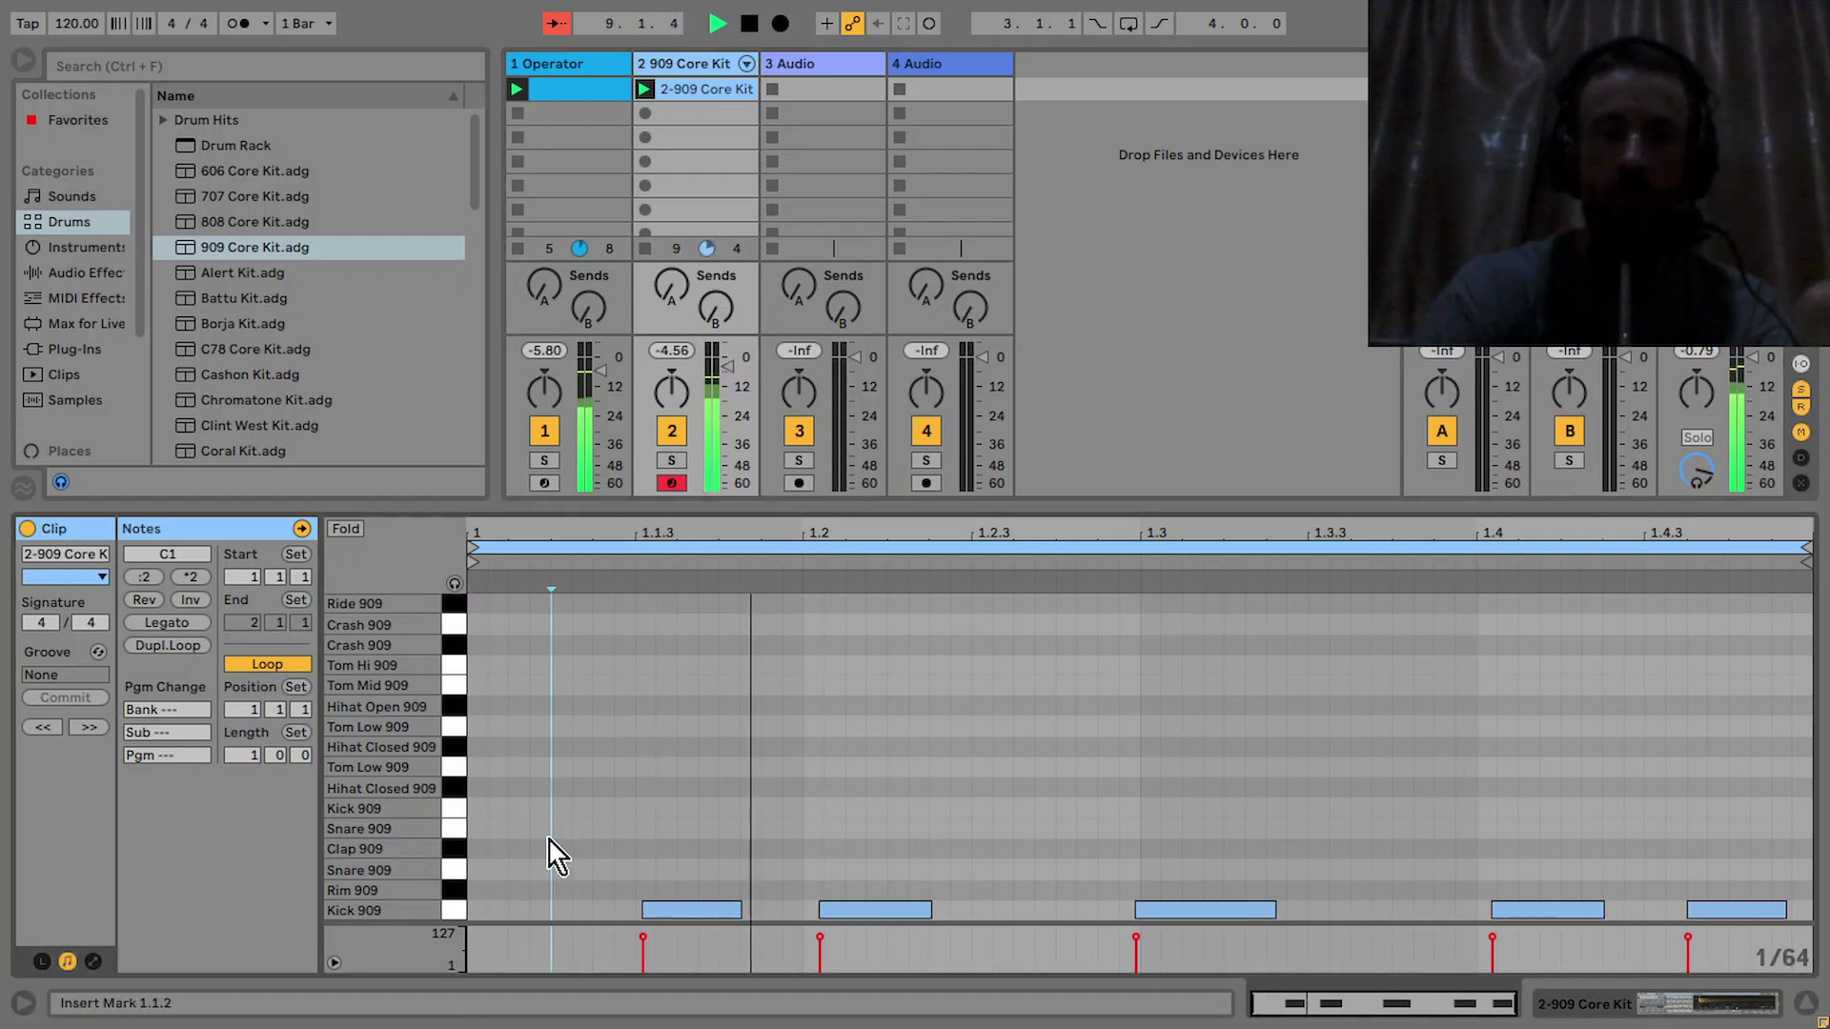
{"action": "right_click", "coordinate": [549, 850]}
{"action": "left_click", "coordinate": [732, 737]}
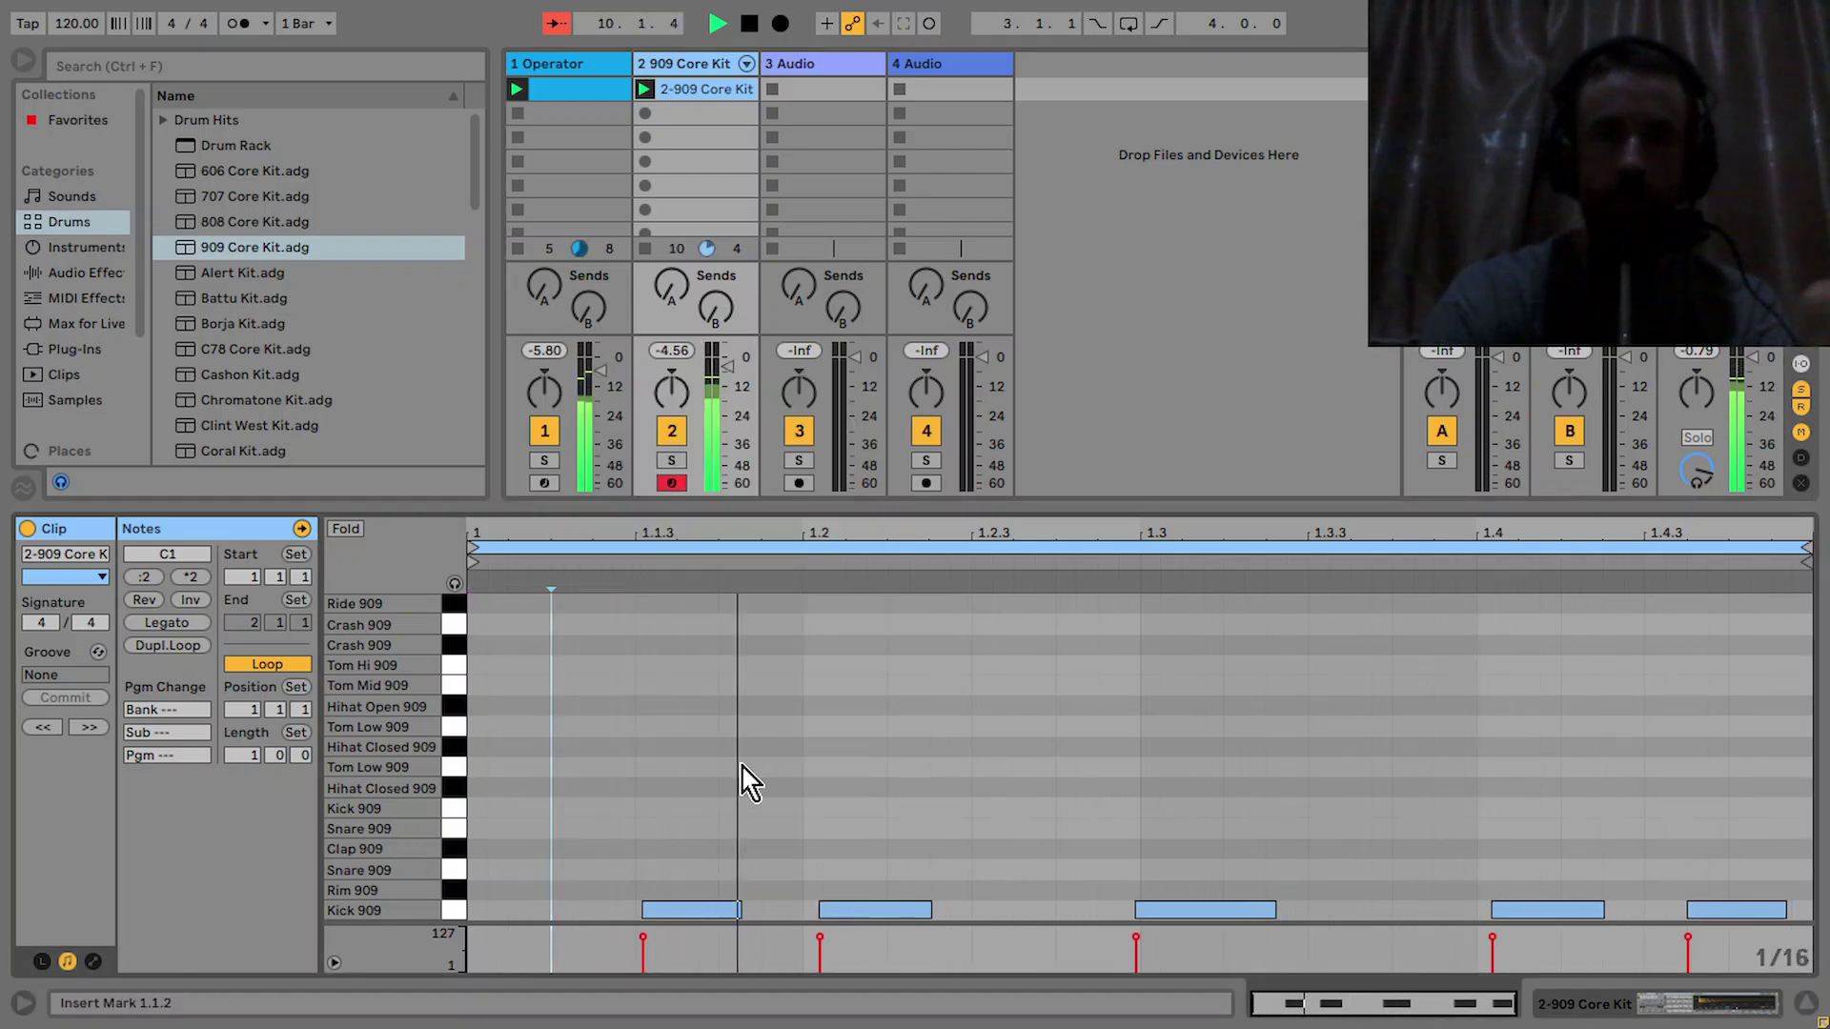
{"action": "key", "text": "ctrl+a"}
{"action": "key", "text": "ctrl+u"}
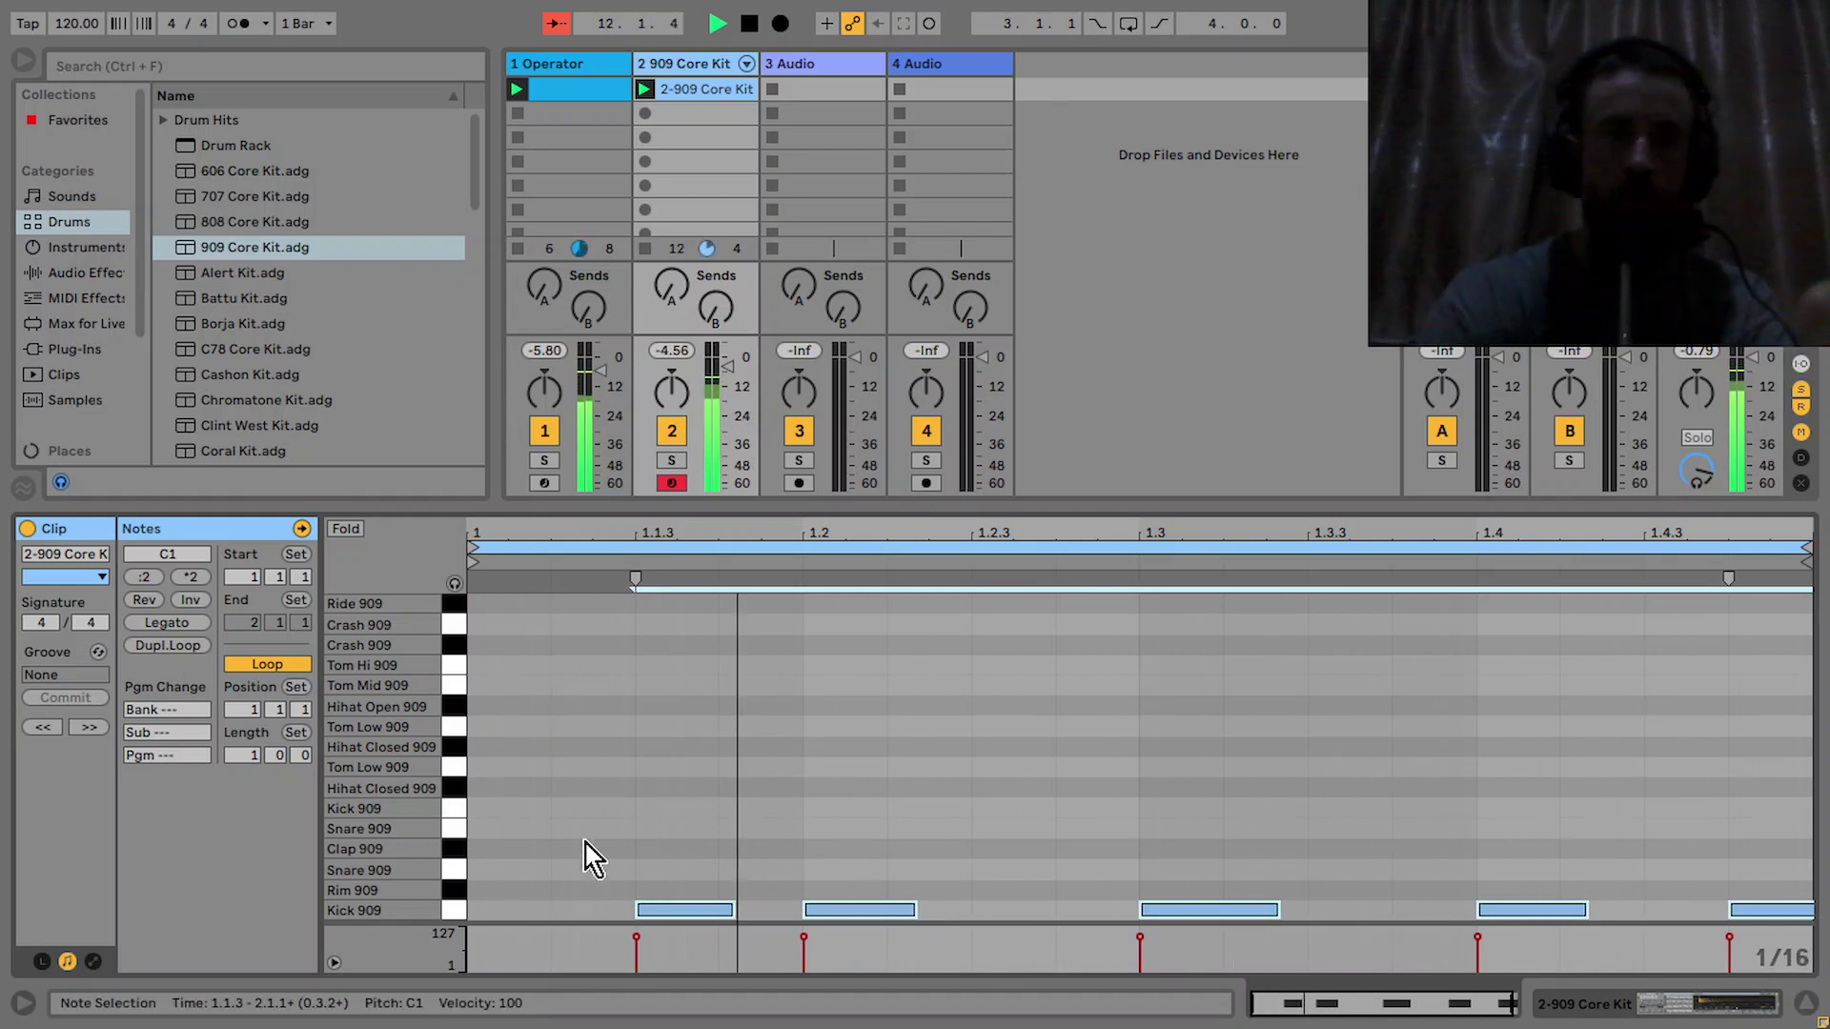
Move the kick notes at 1.2 and 1.4 up to the Clap 909 row
{"action": "left_click_drag", "start_coordinate": [1754, 816], "coordinate": [1764, 982]}
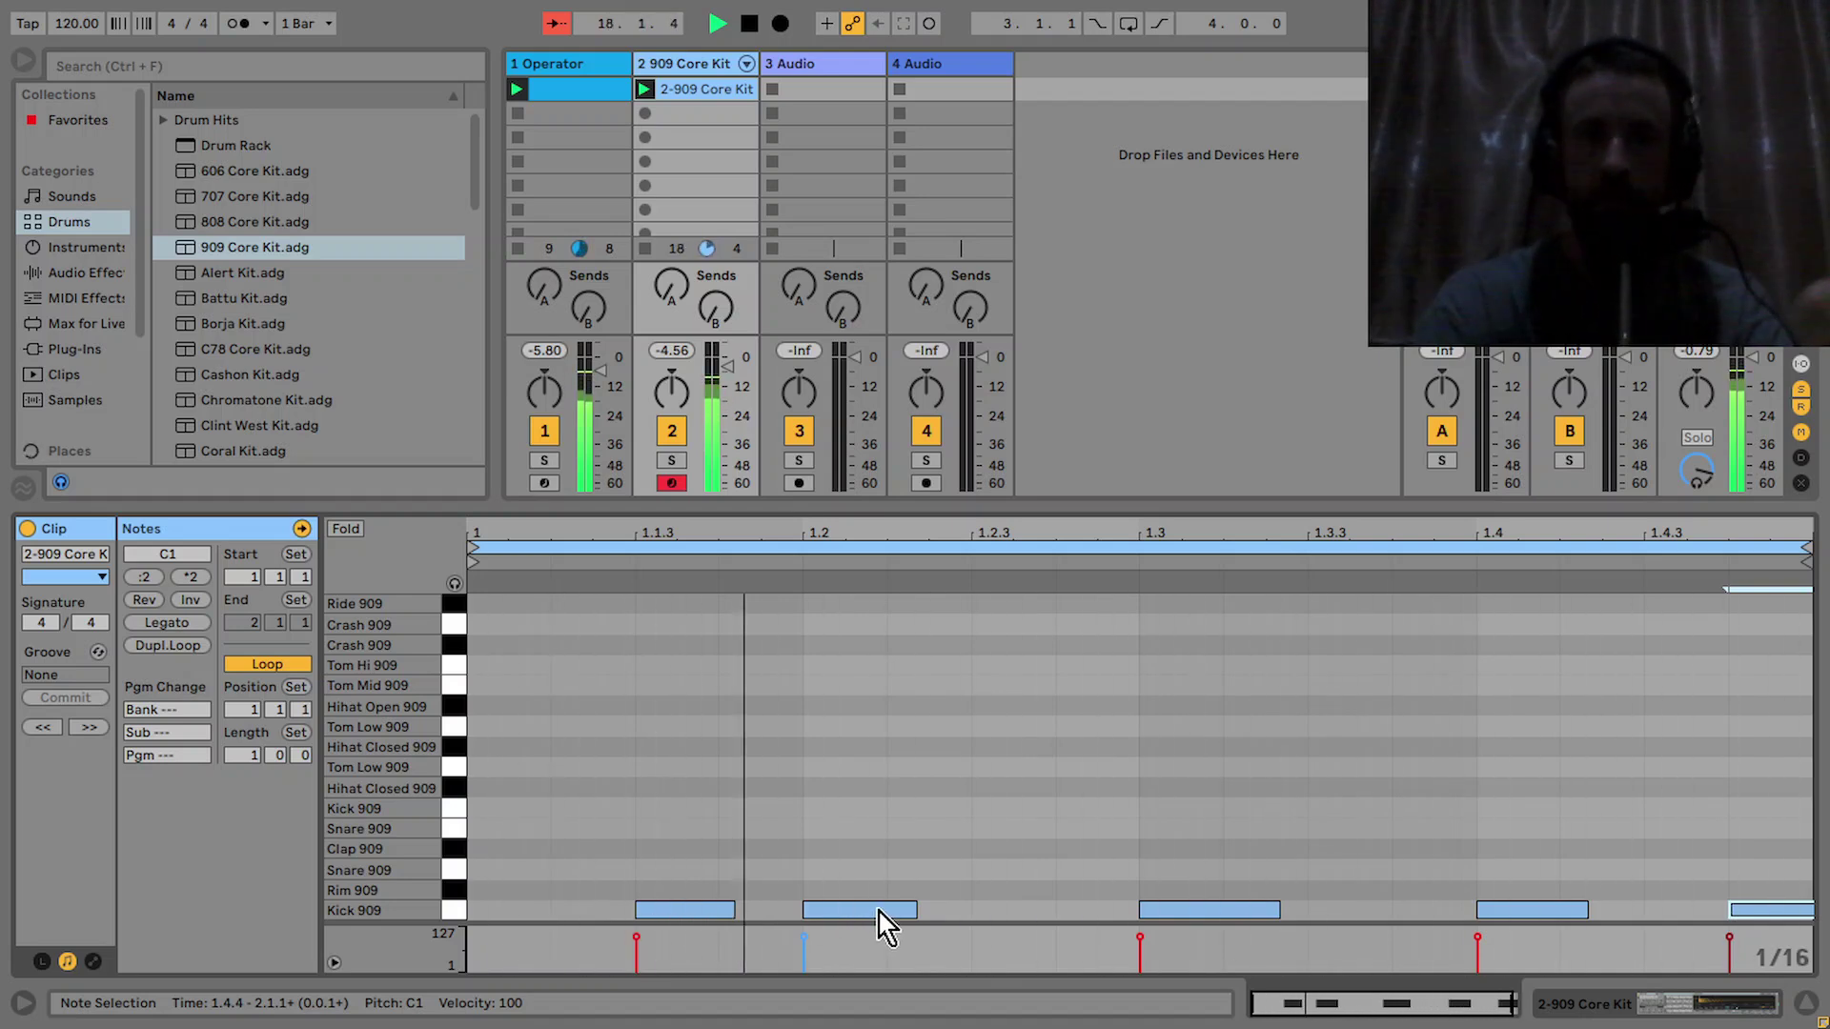
{"action": "left_click", "coordinate": [675, 908]}
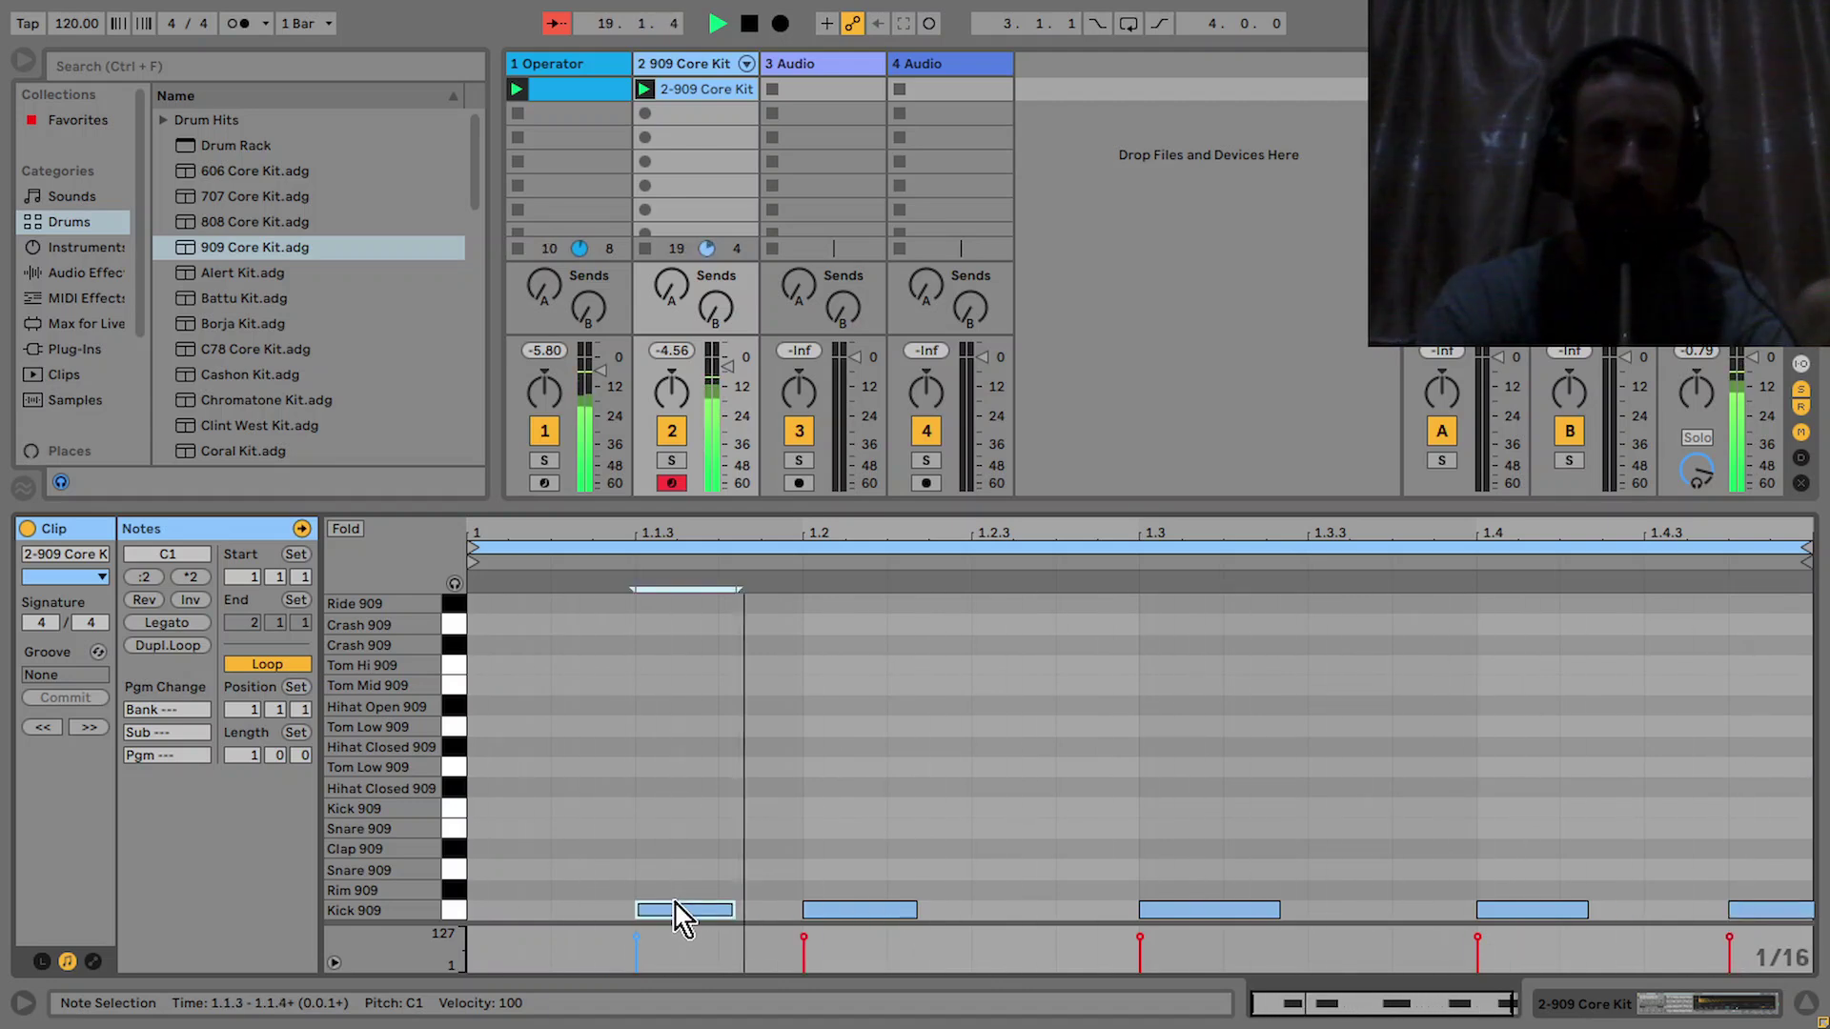
{"action": "left_click", "coordinate": [862, 911]}
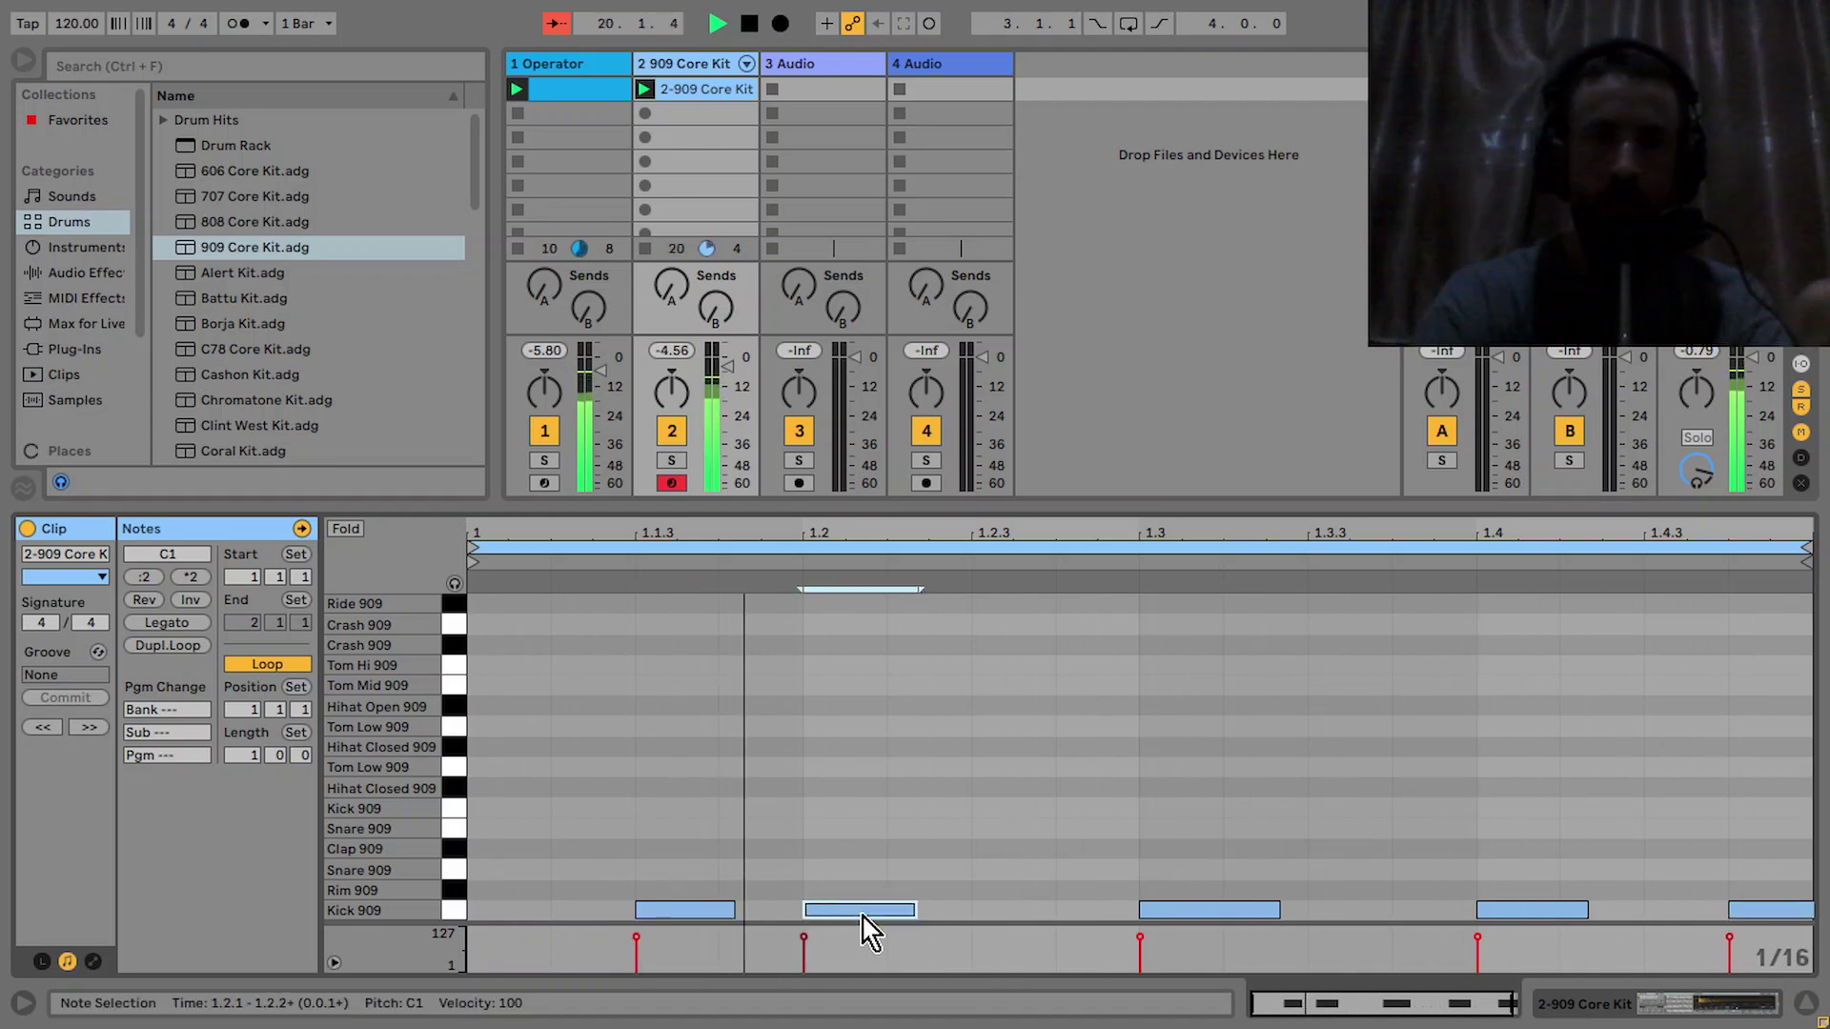
{"action": "key", "text": "Up"}
{"action": "key", "text": "Up"}
{"action": "key", "text": "Up"}
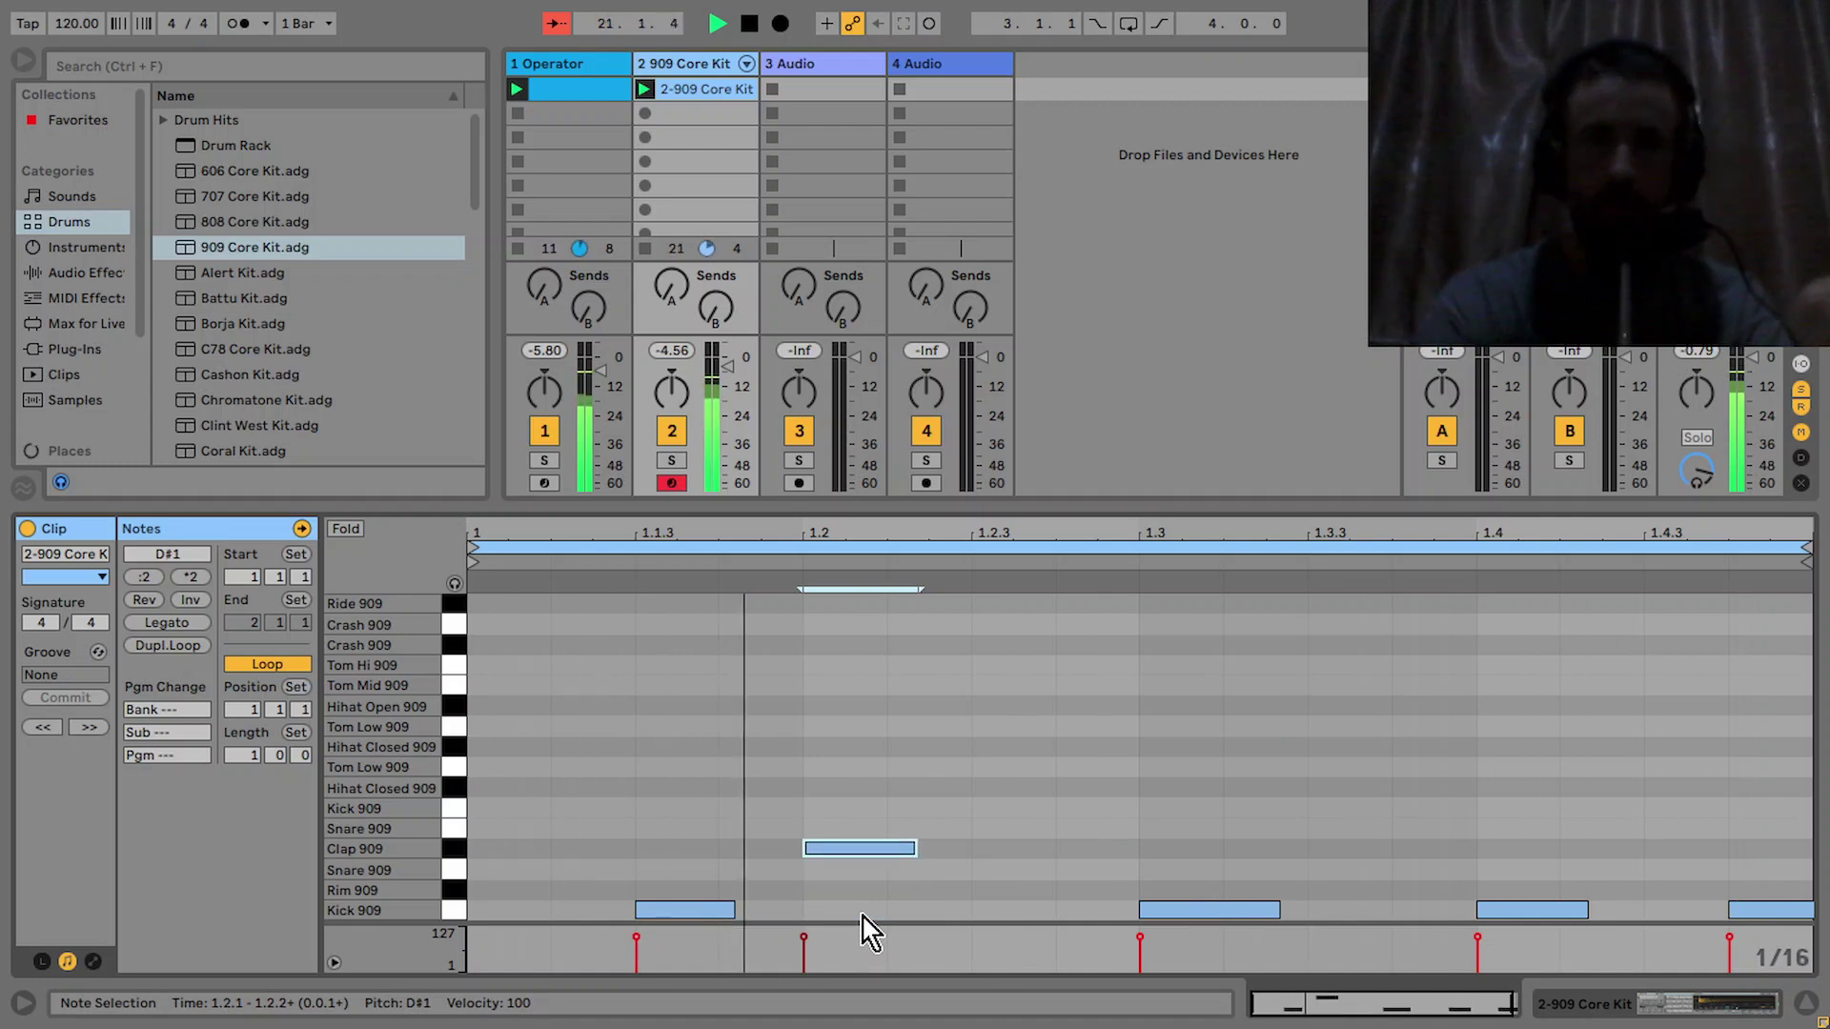
{"action": "left_click", "coordinate": [1544, 910]}
{"action": "key", "text": "Up"}
{"action": "key", "text": "Up"}
{"action": "key", "text": "Up"}
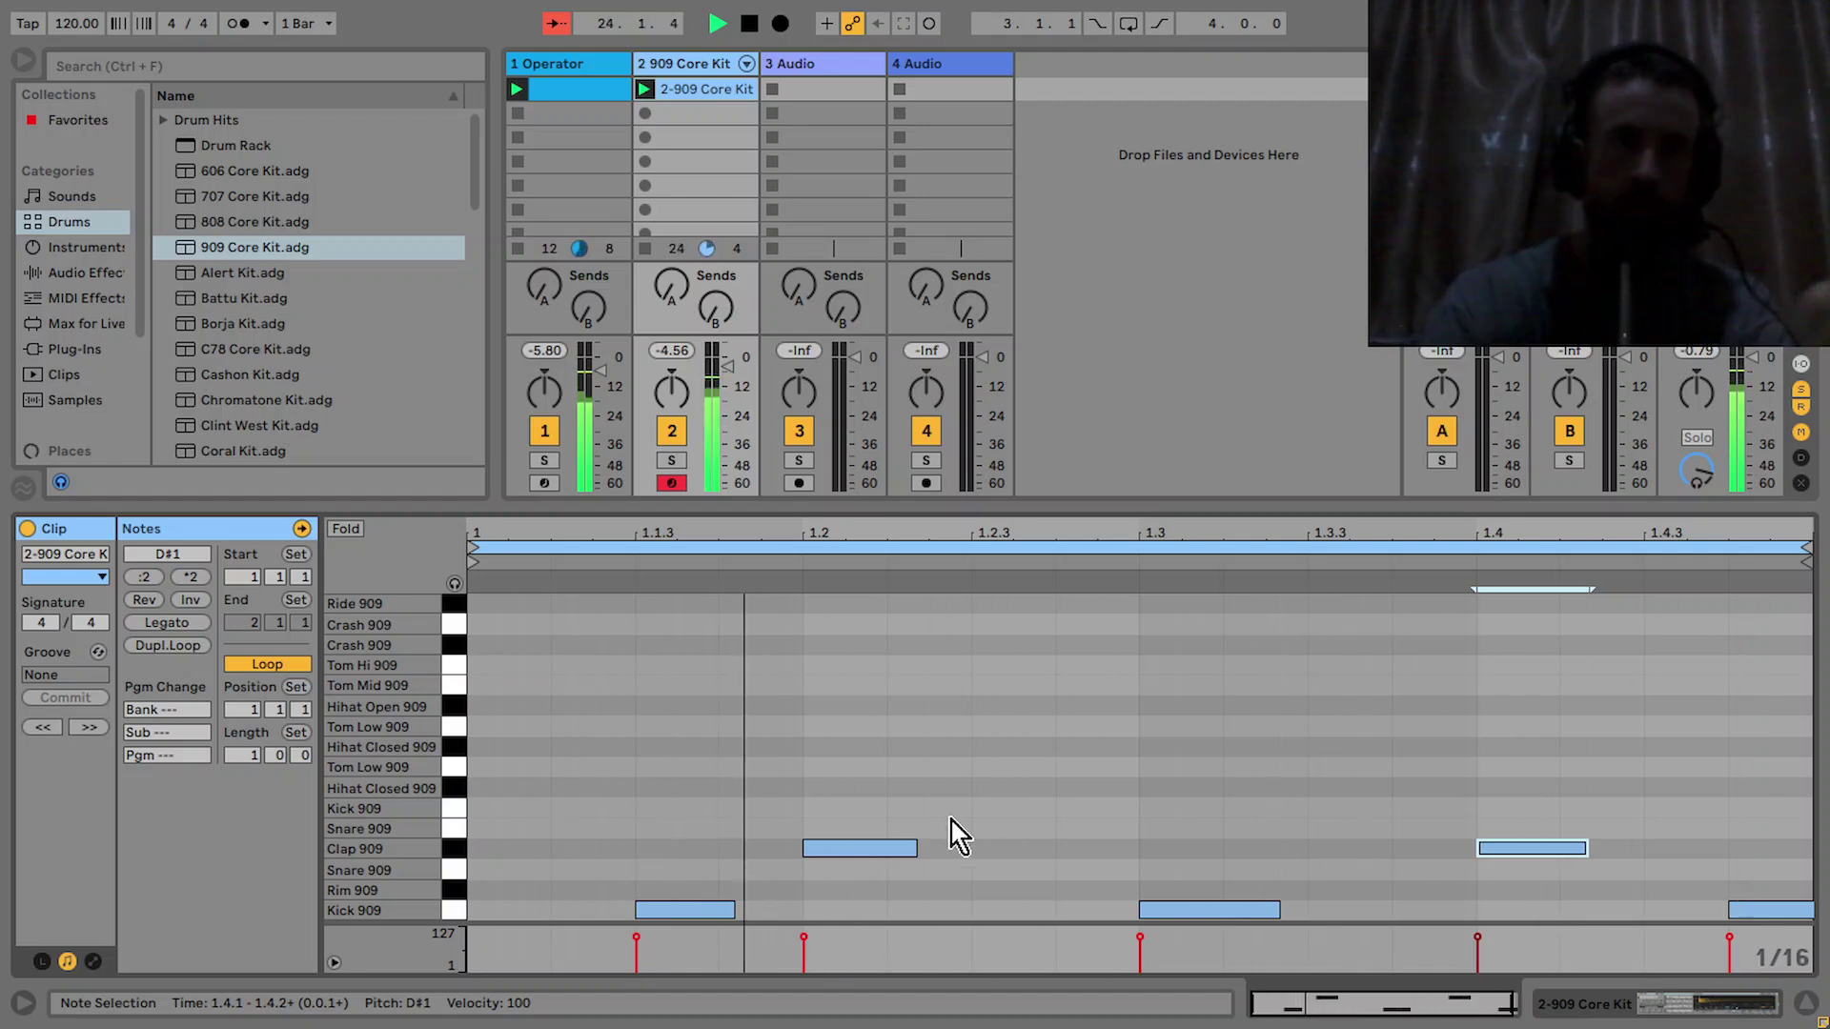
Add sixteenth-note Hihat Open 909 hits at 1.1.1, 1.1.2, 1.1.4, 1.2.1 and 1.2.3
{"action": "left_click", "coordinate": [513, 724]}
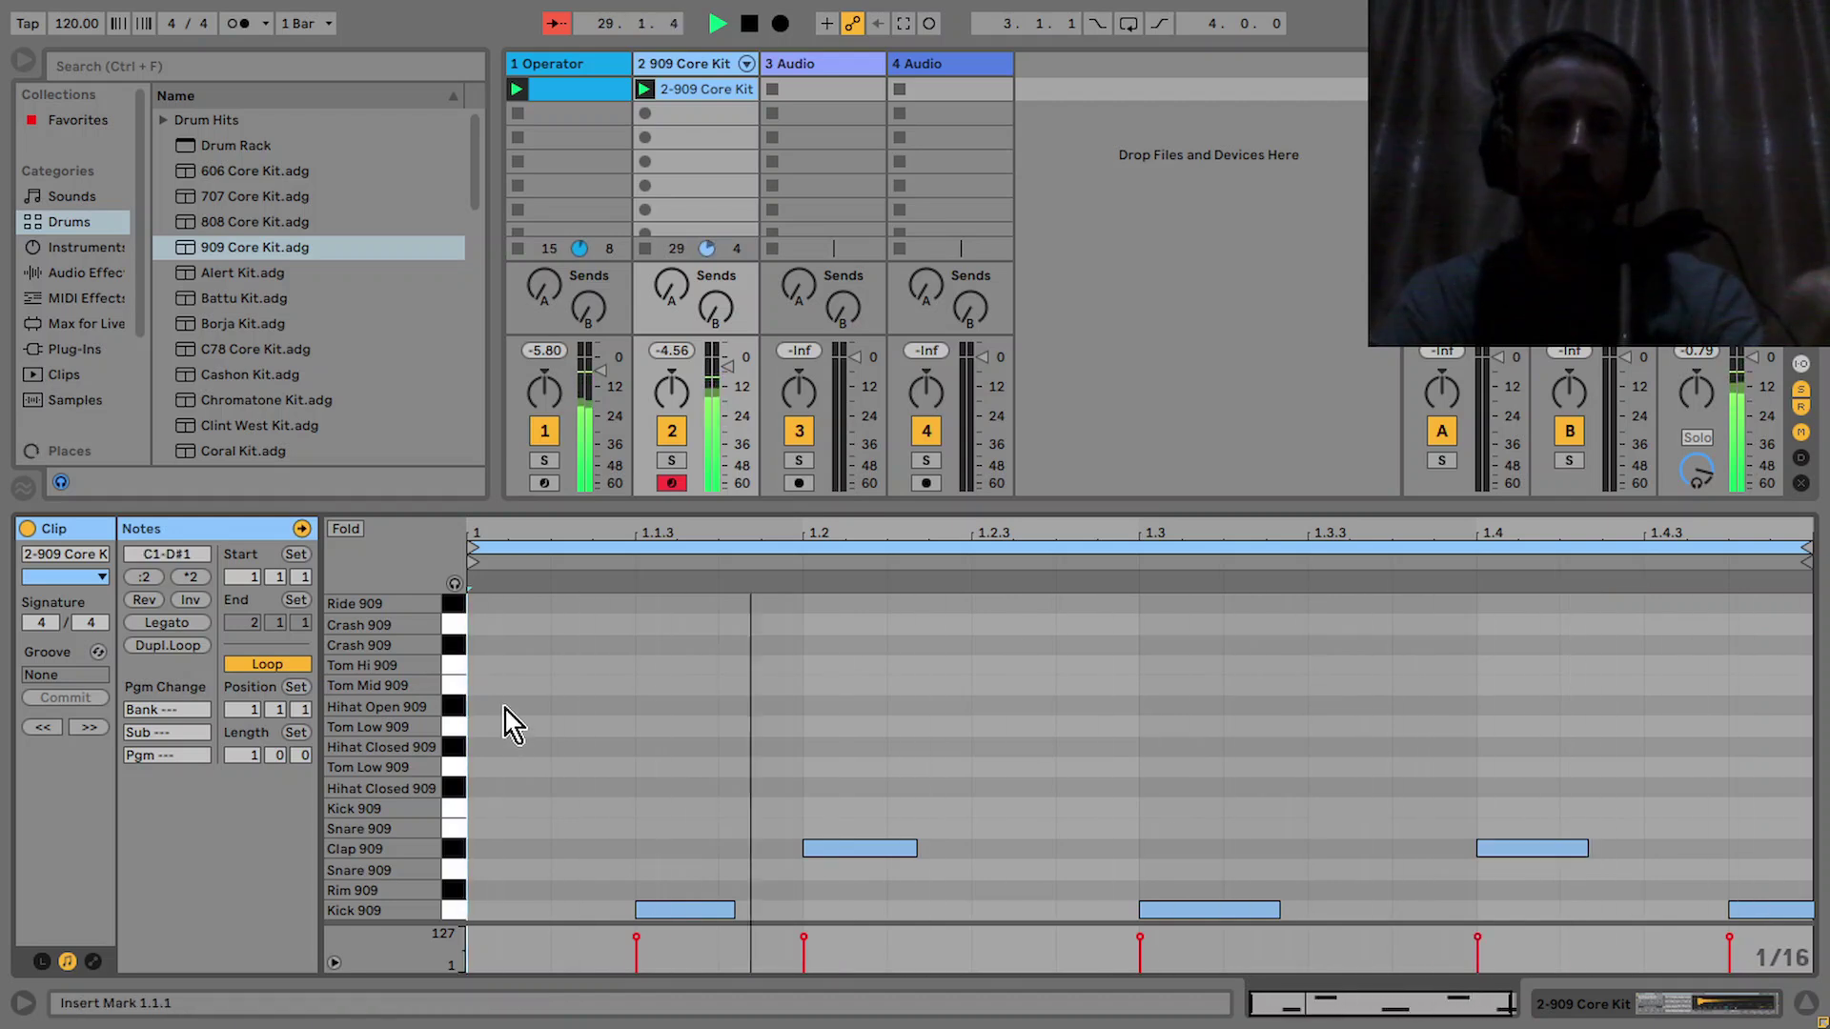
{"action": "double_click", "coordinate": [505, 708]}
{"action": "double_click", "coordinate": [599, 711]}
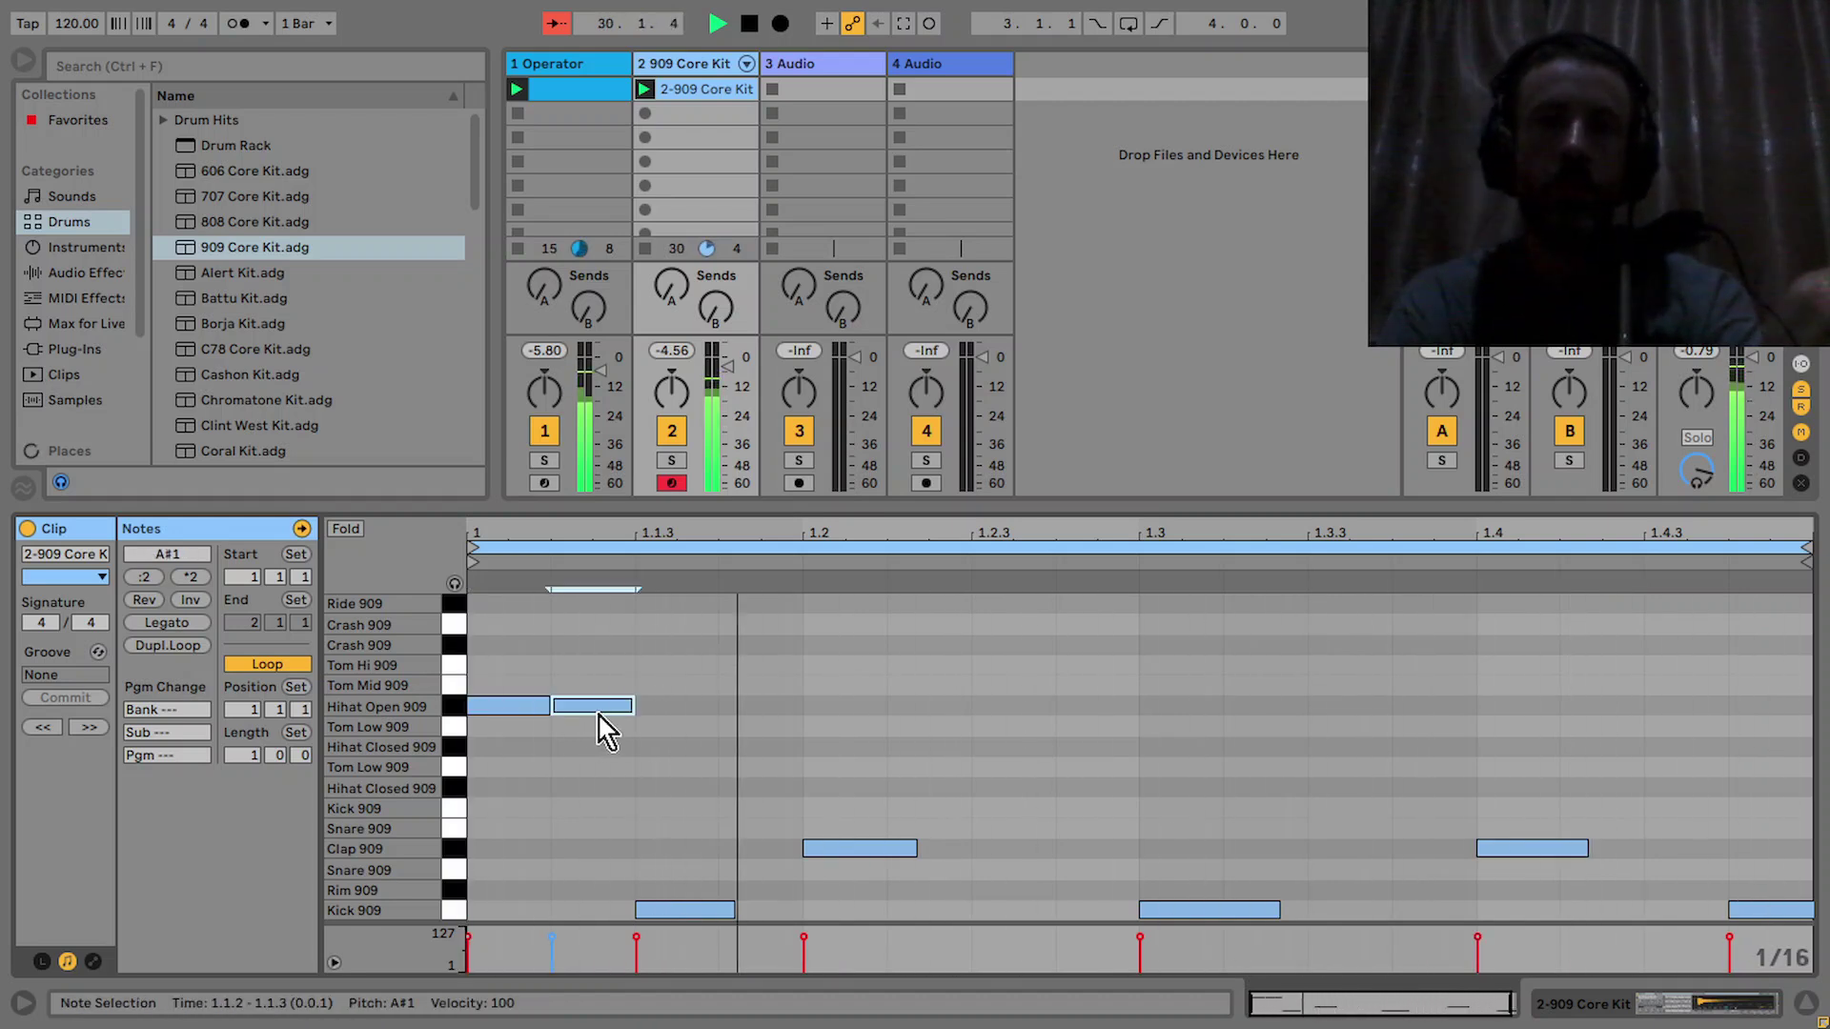
{"action": "double_click", "coordinate": [646, 708]}
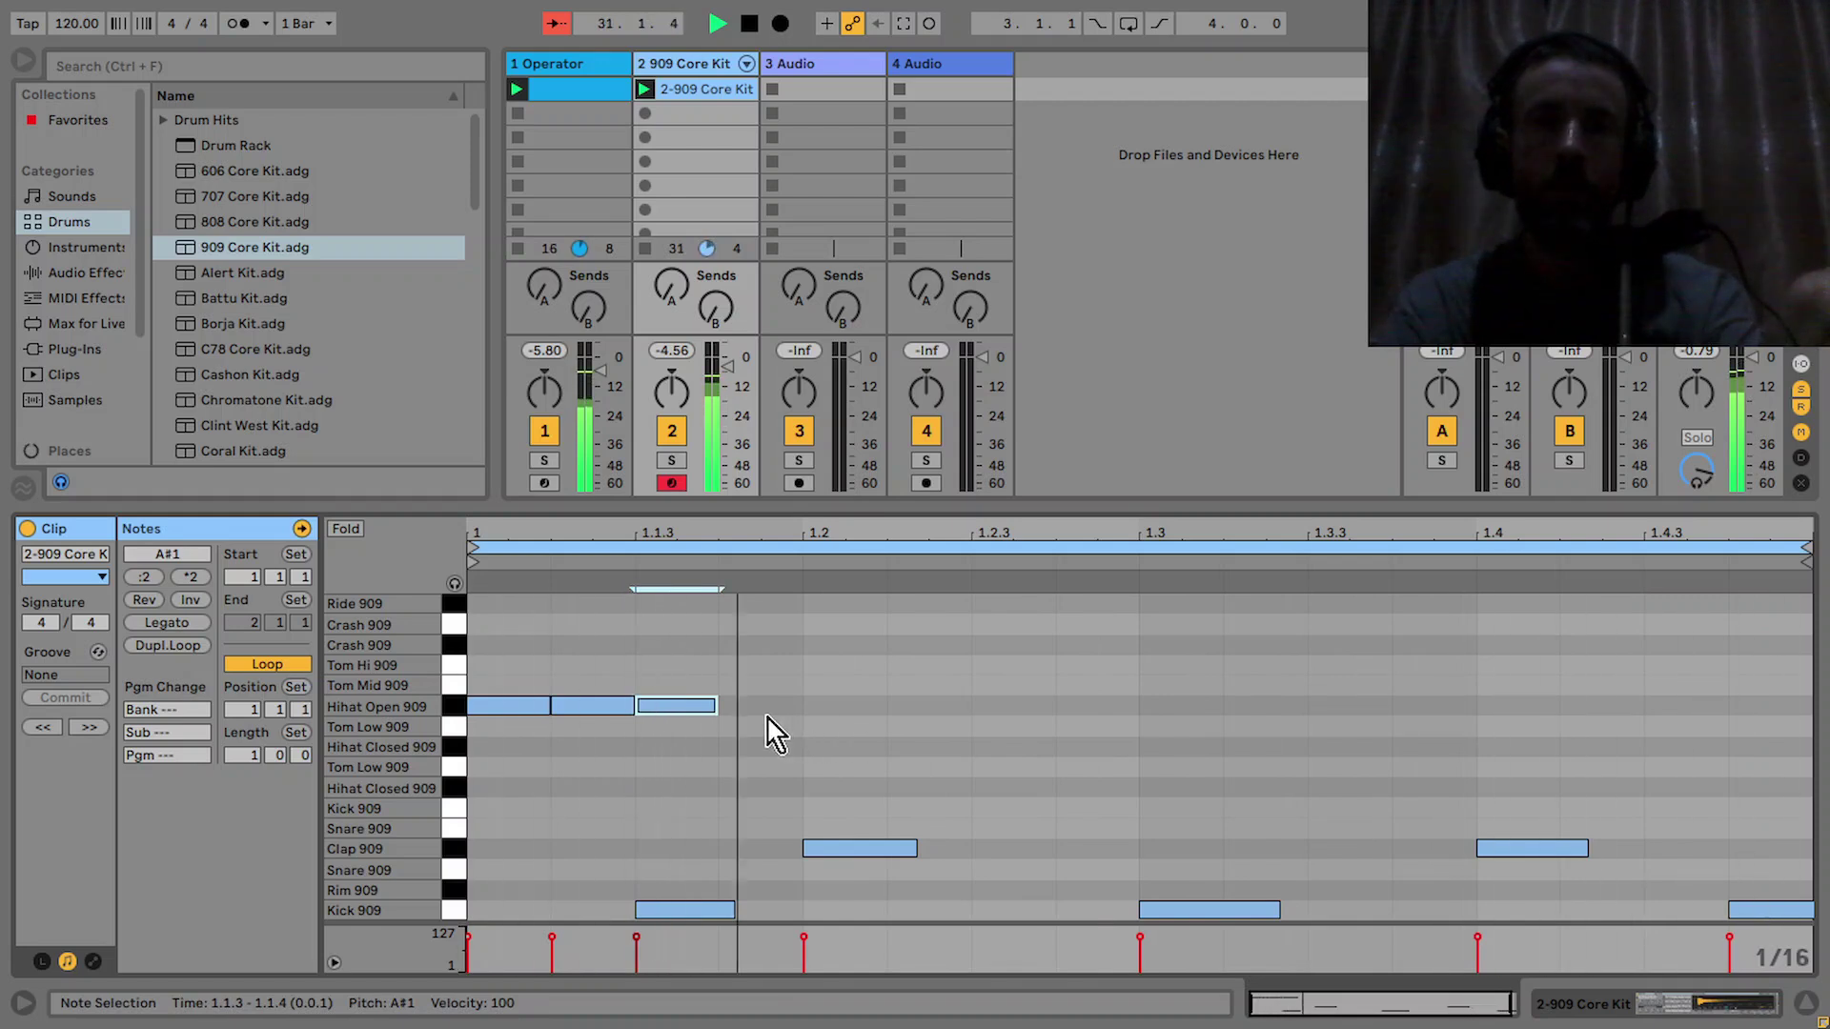
{"action": "left_click_drag", "start_coordinate": [691, 706], "coordinate": [774, 706]}
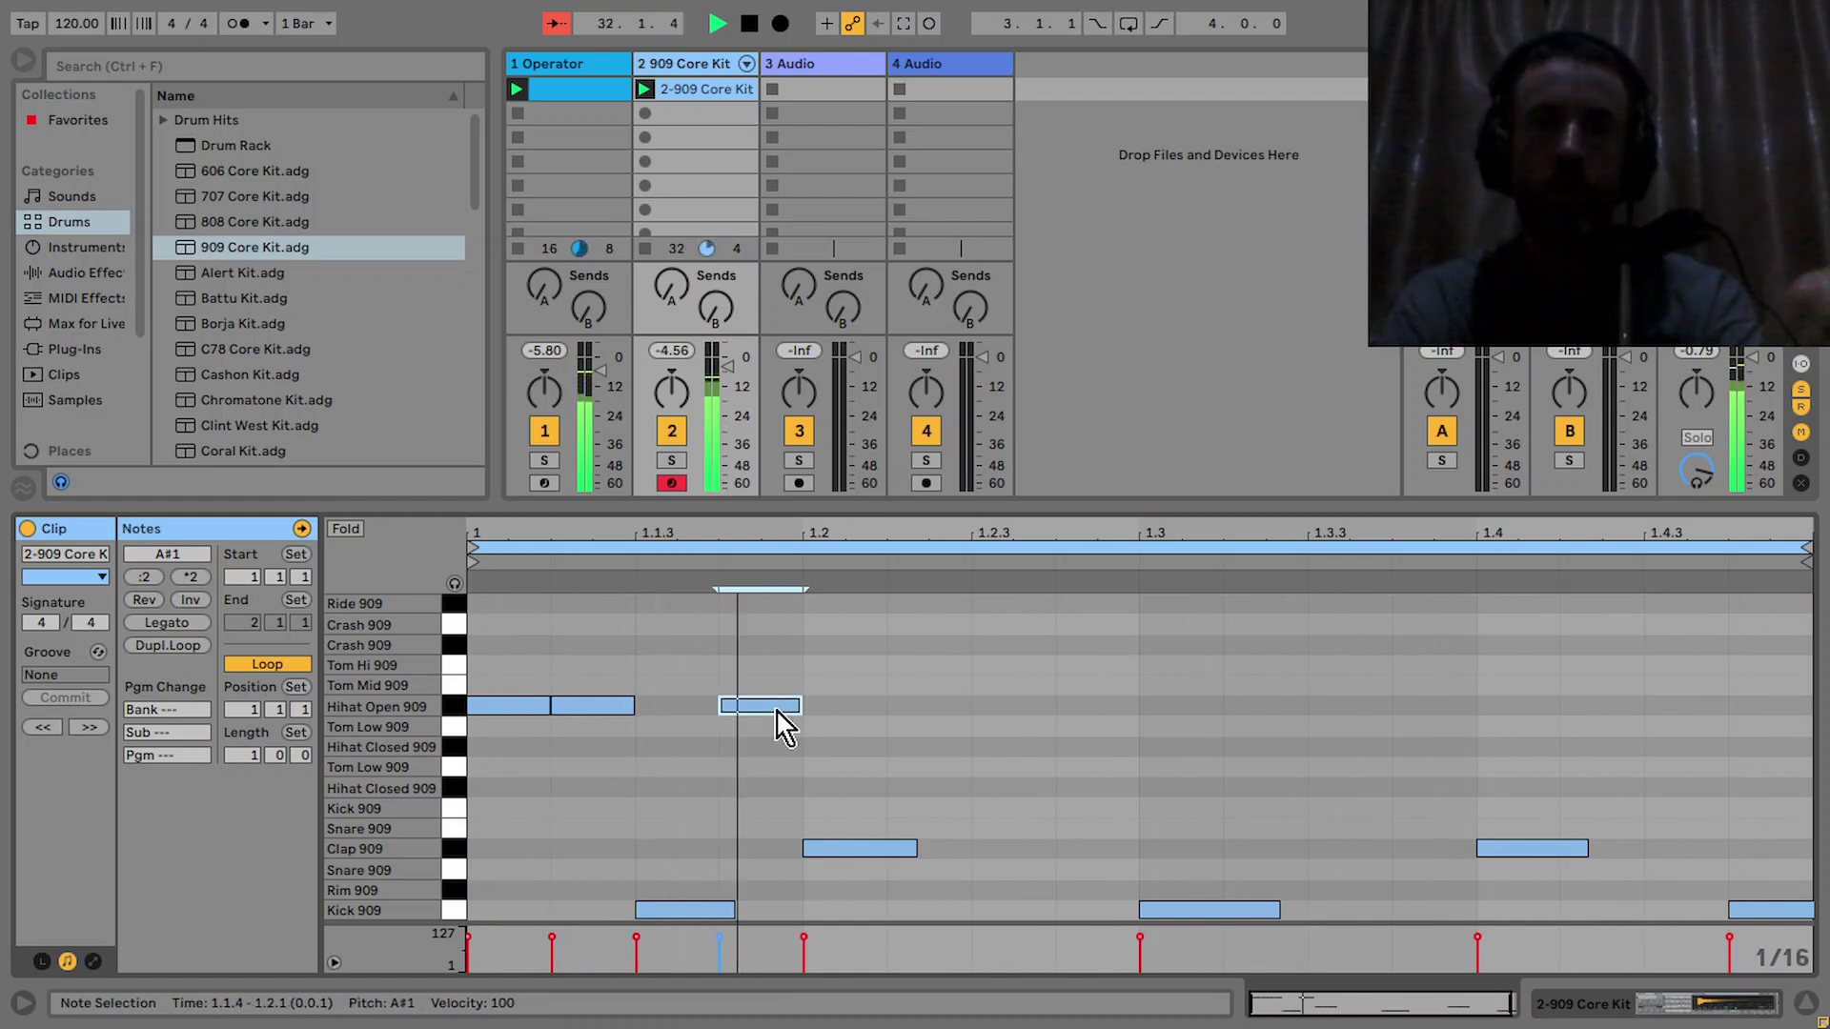
{"action": "double_click", "coordinate": [862, 724]}
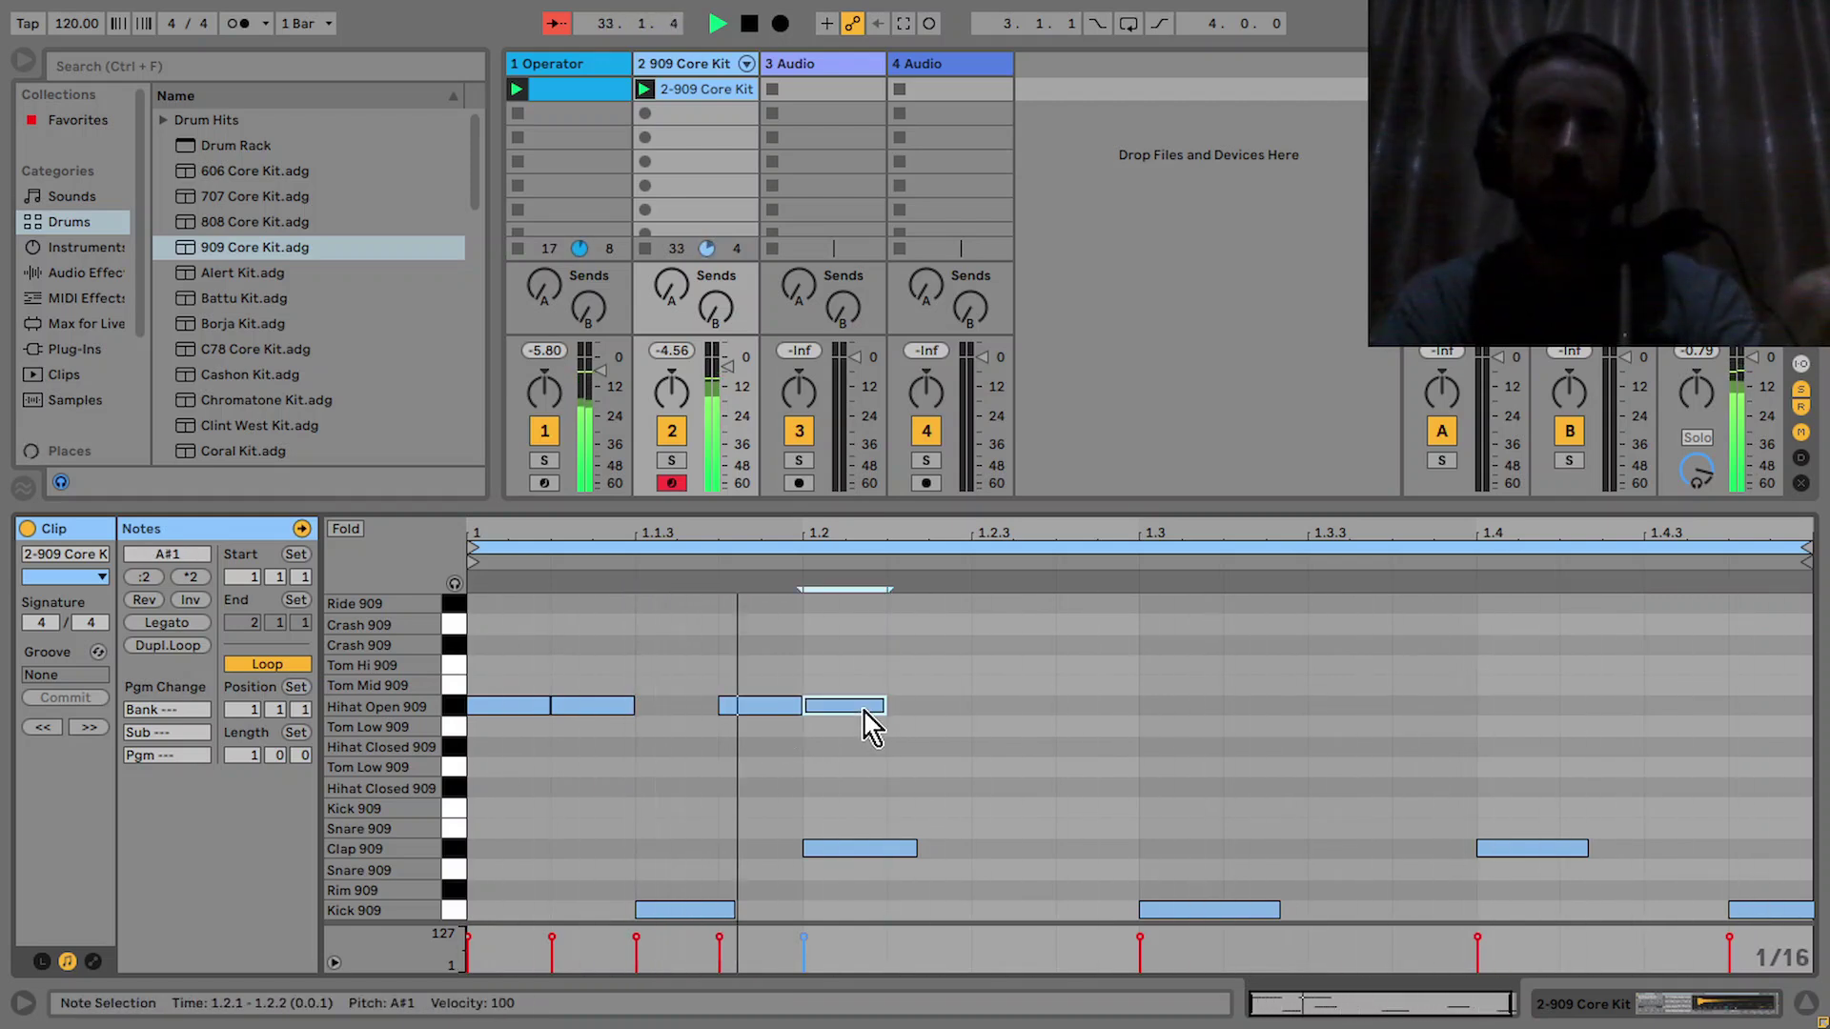
{"action": "double_click", "coordinate": [1013, 714]}
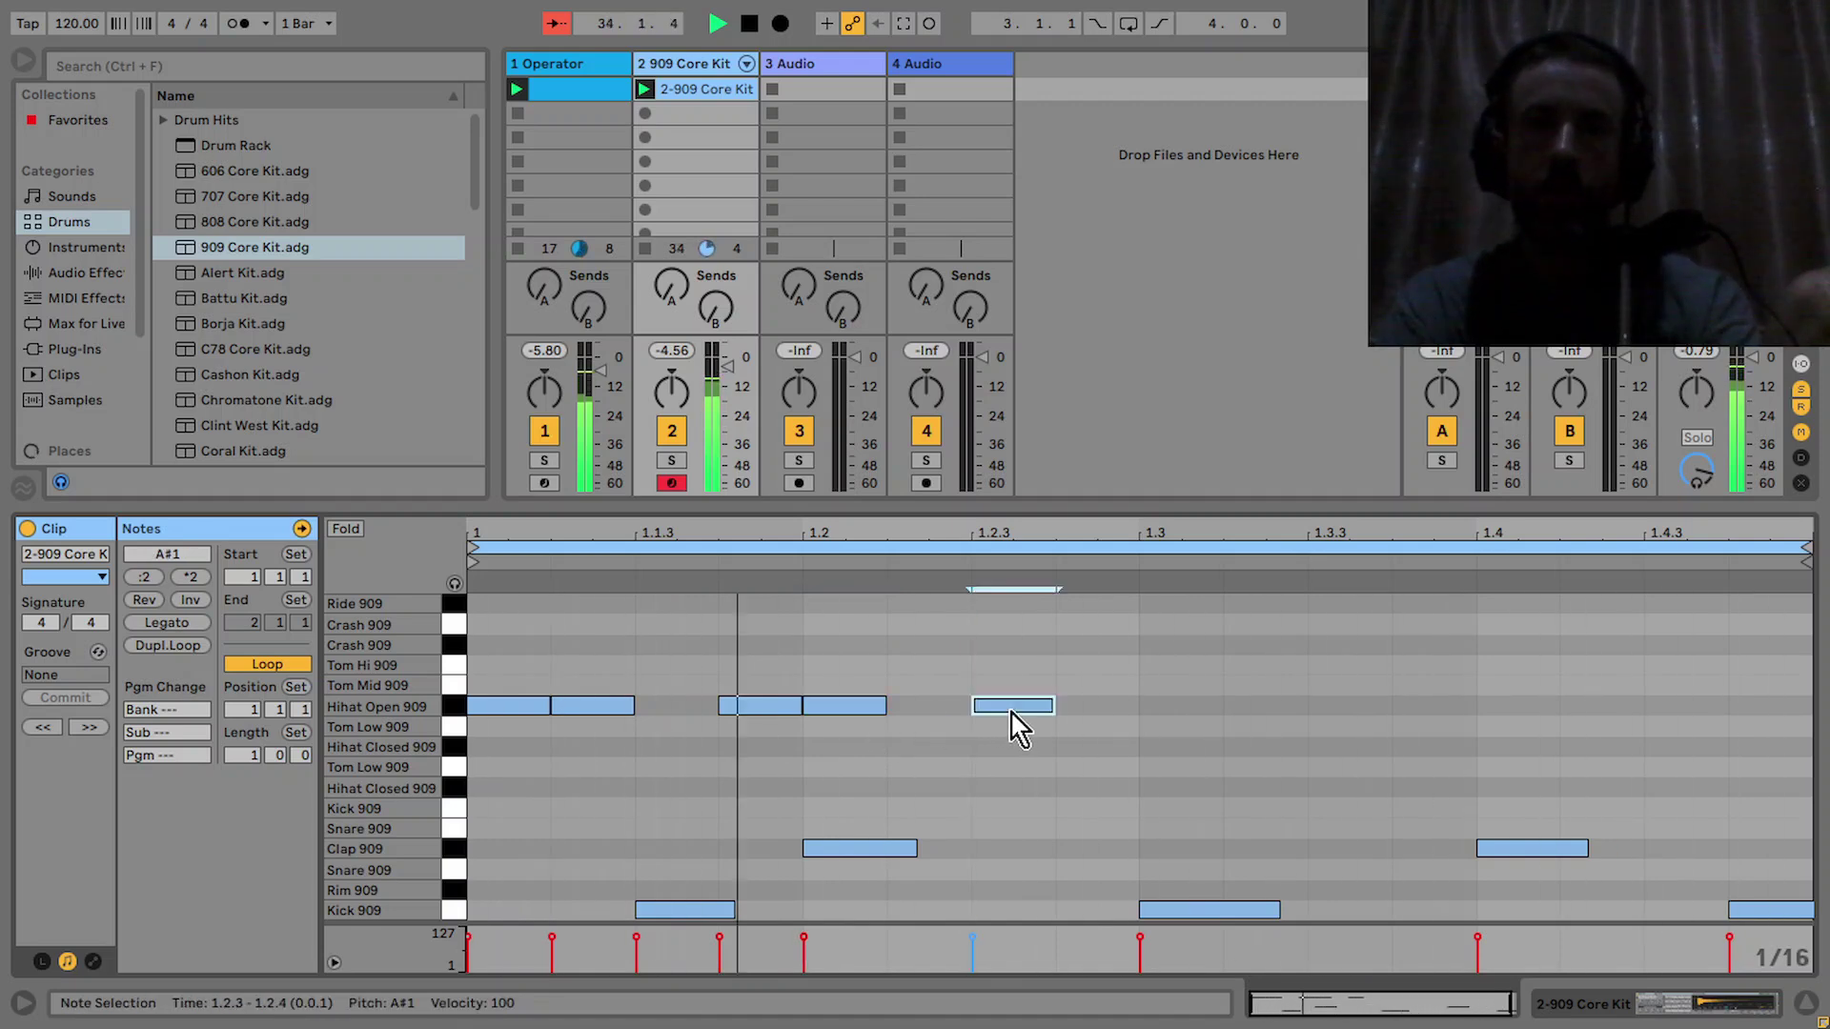
Continue the Hihat Open 909 pattern with sixteenth notes at 1.2.4, 1.3.2, 1.3.3 and 1.4.3
{"action": "left_click", "coordinate": [1102, 726]}
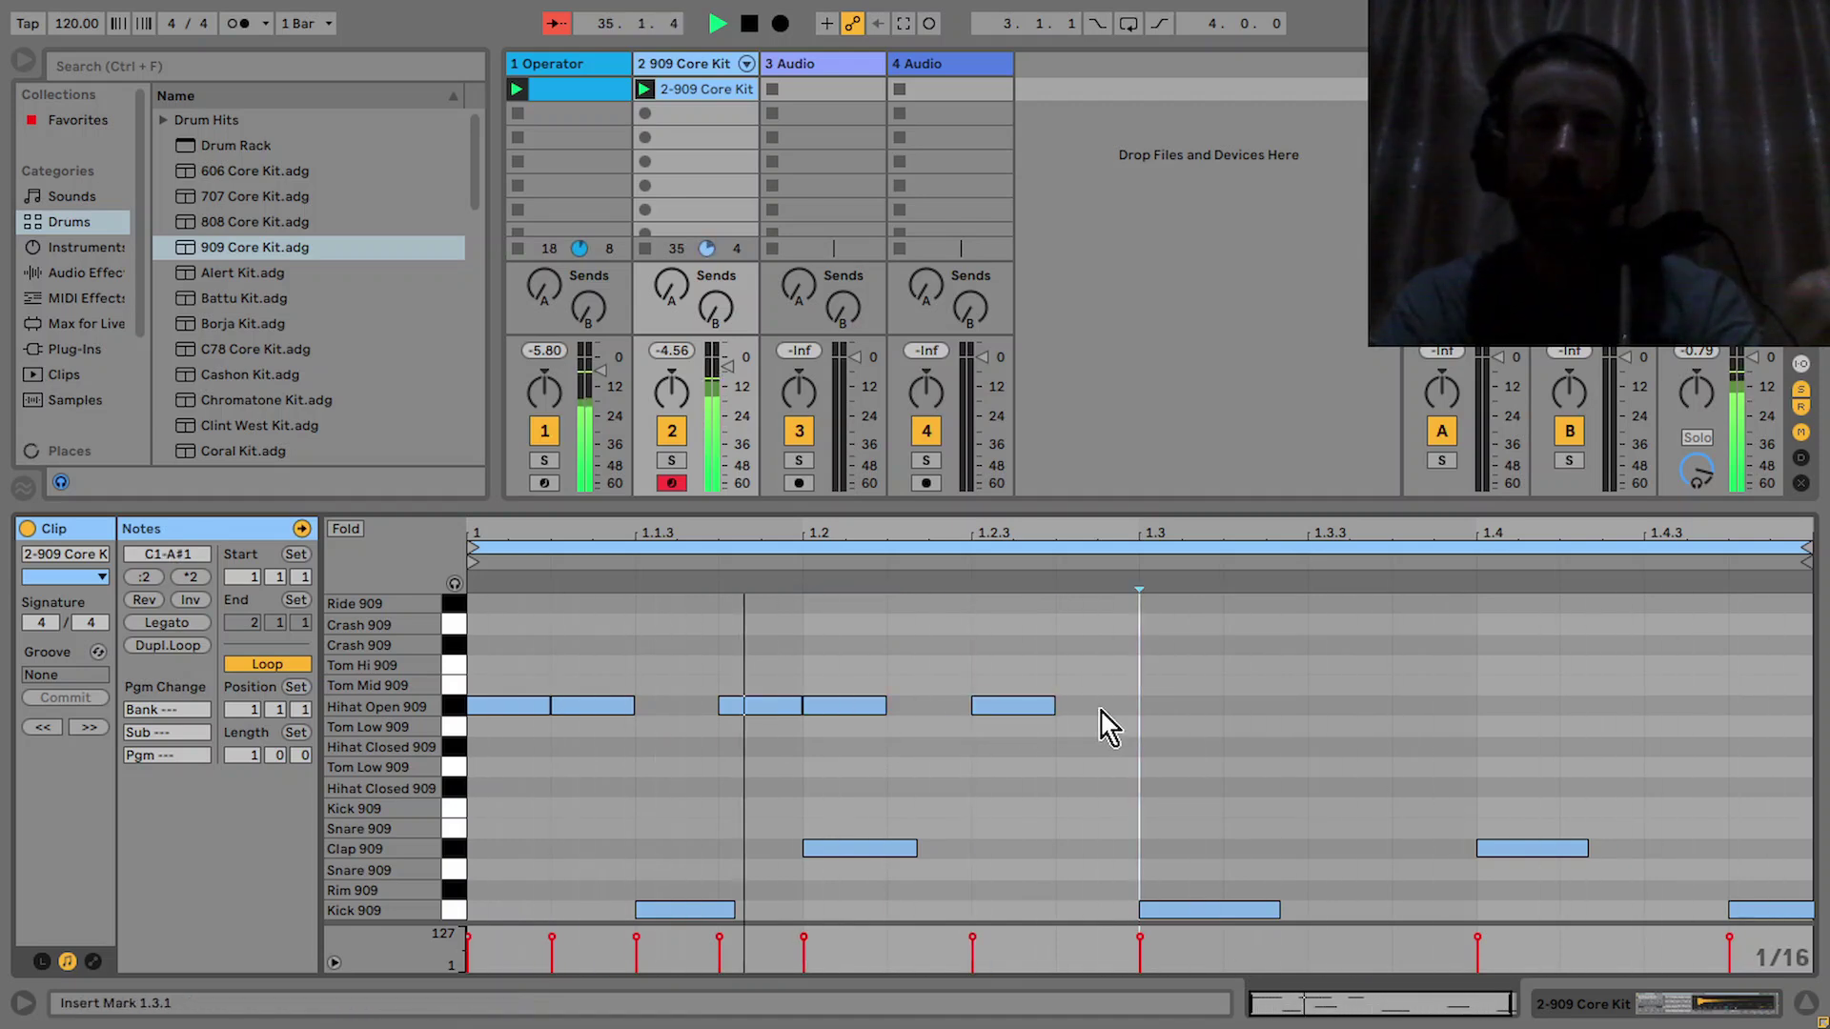
{"action": "double_click", "coordinate": [1101, 715]}
{"action": "left_click", "coordinate": [1270, 713]}
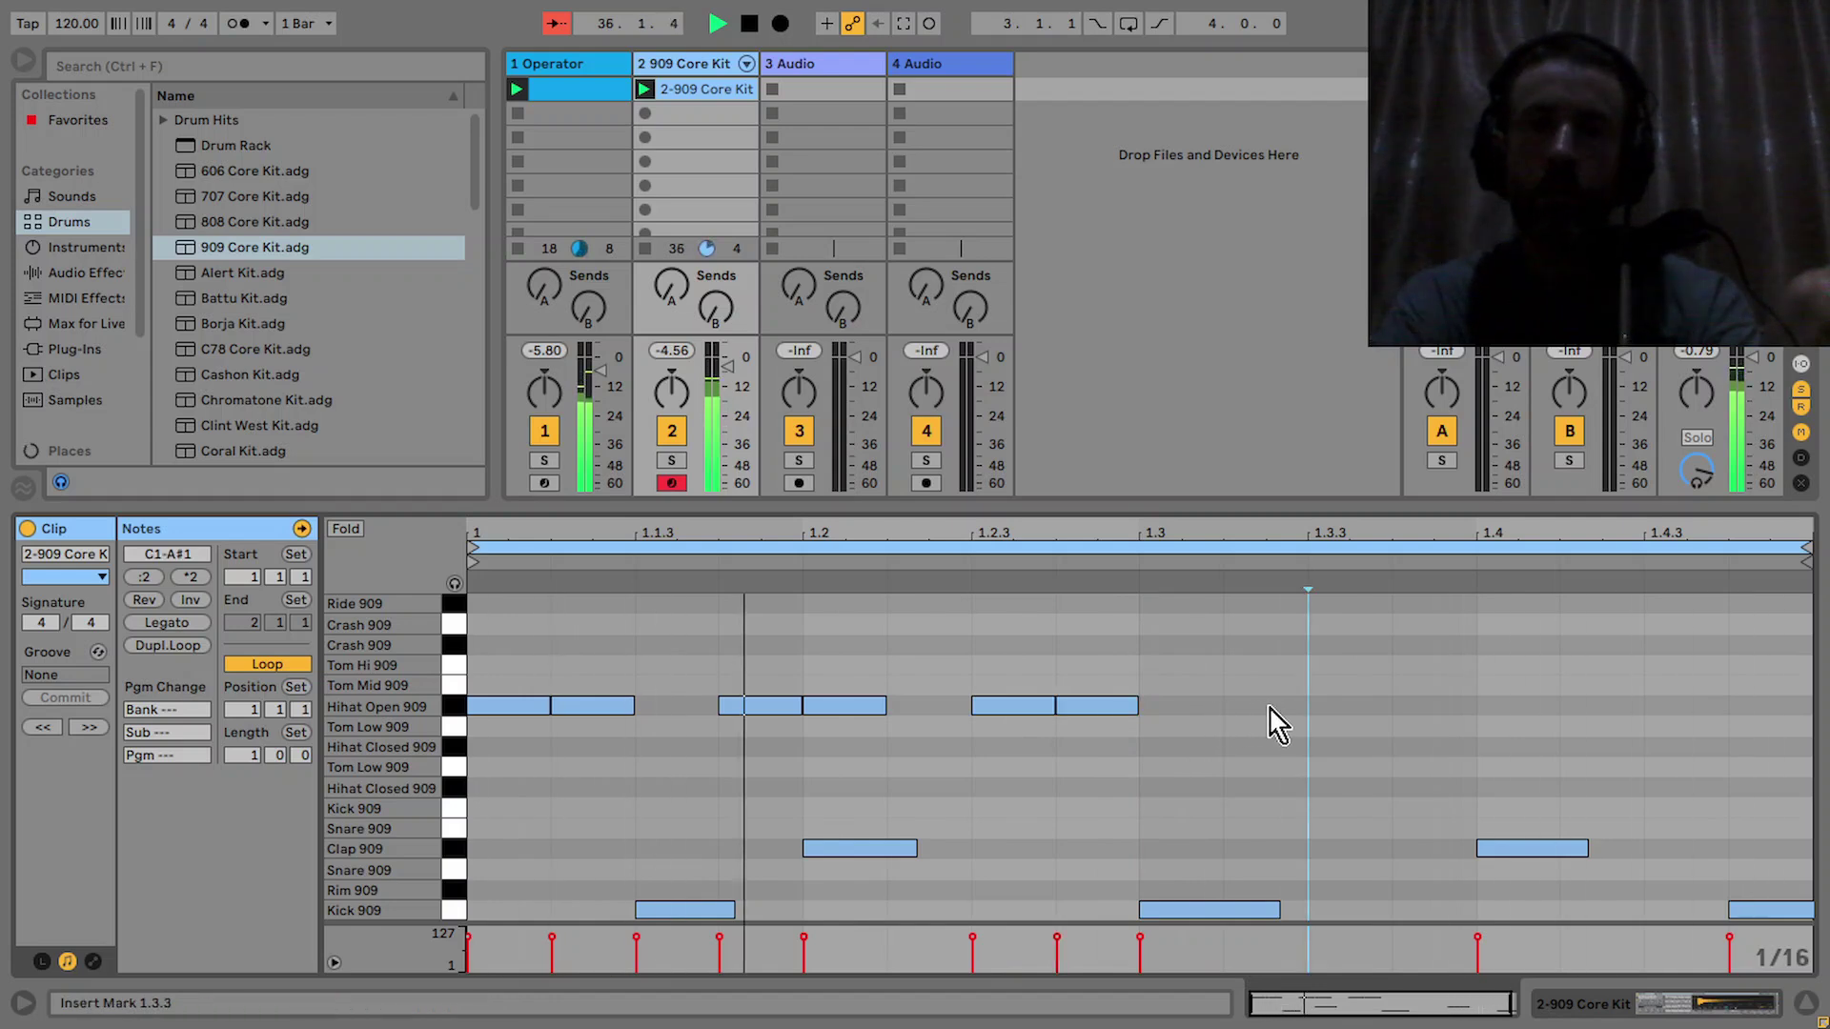
{"action": "double_click", "coordinate": [1269, 710]}
{"action": "double_click", "coordinate": [1396, 713]}
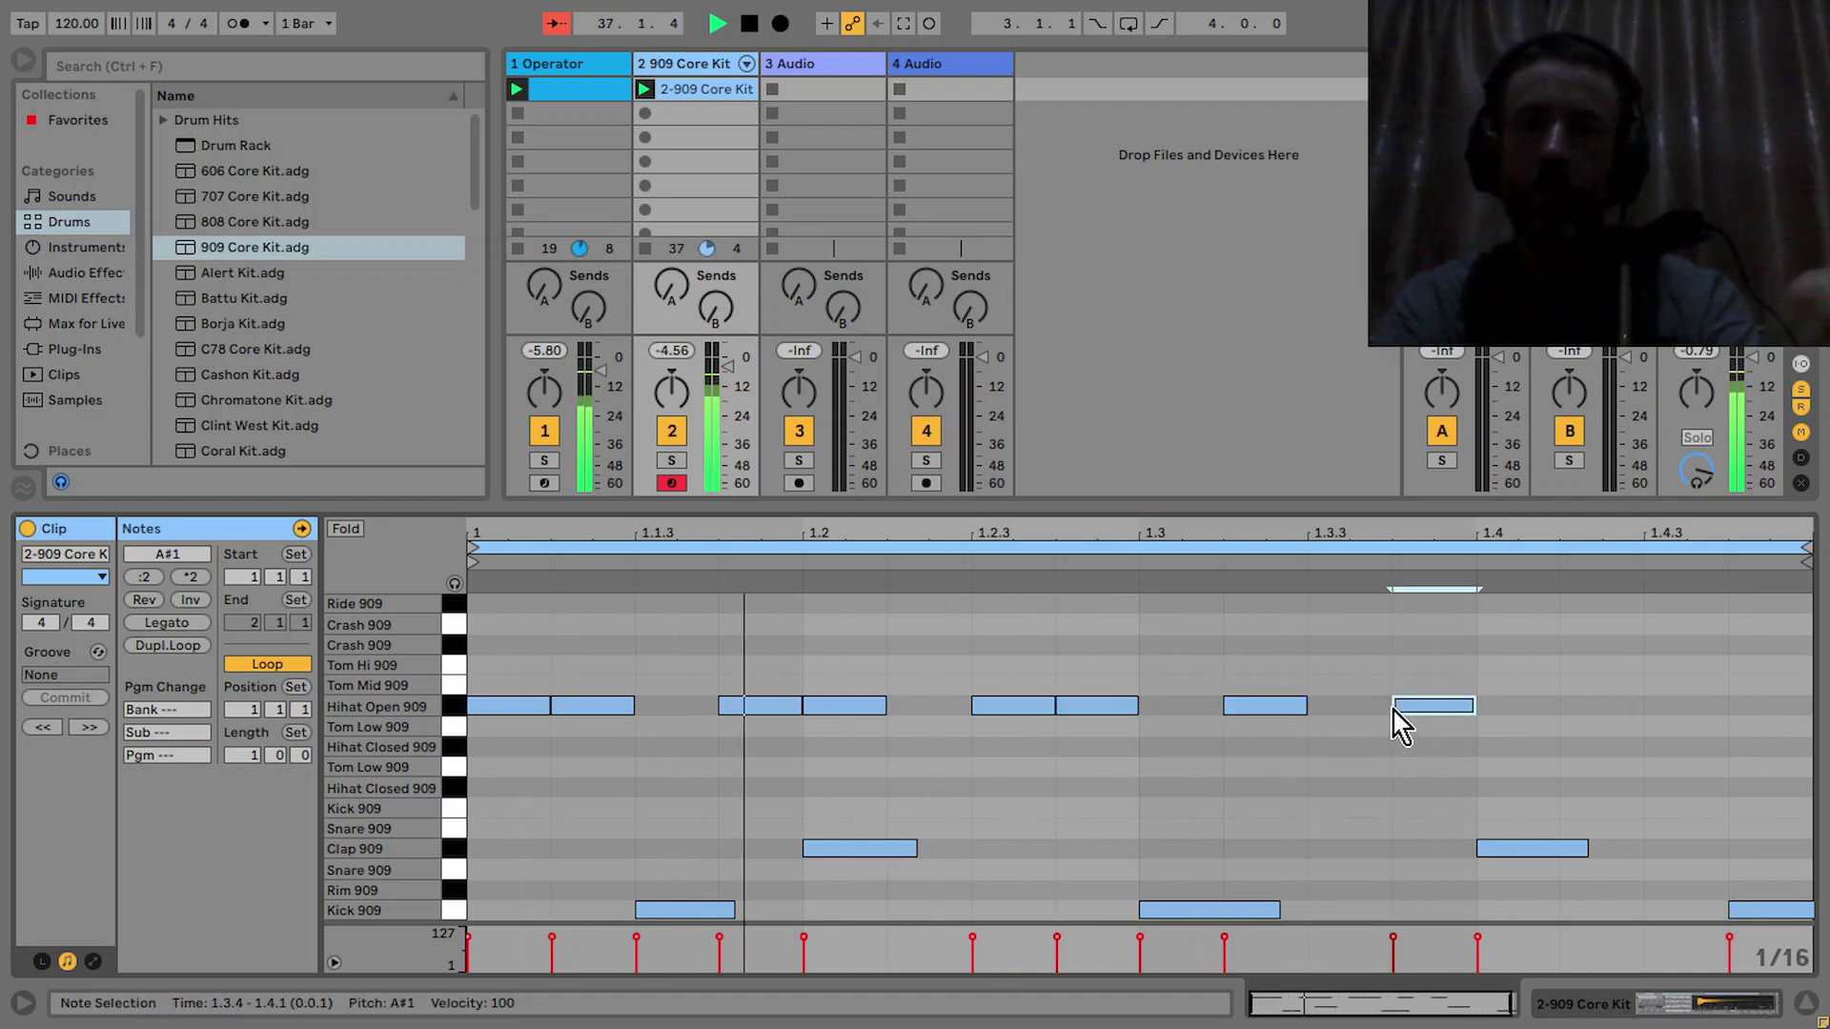
{"action": "key", "text": "Left"}
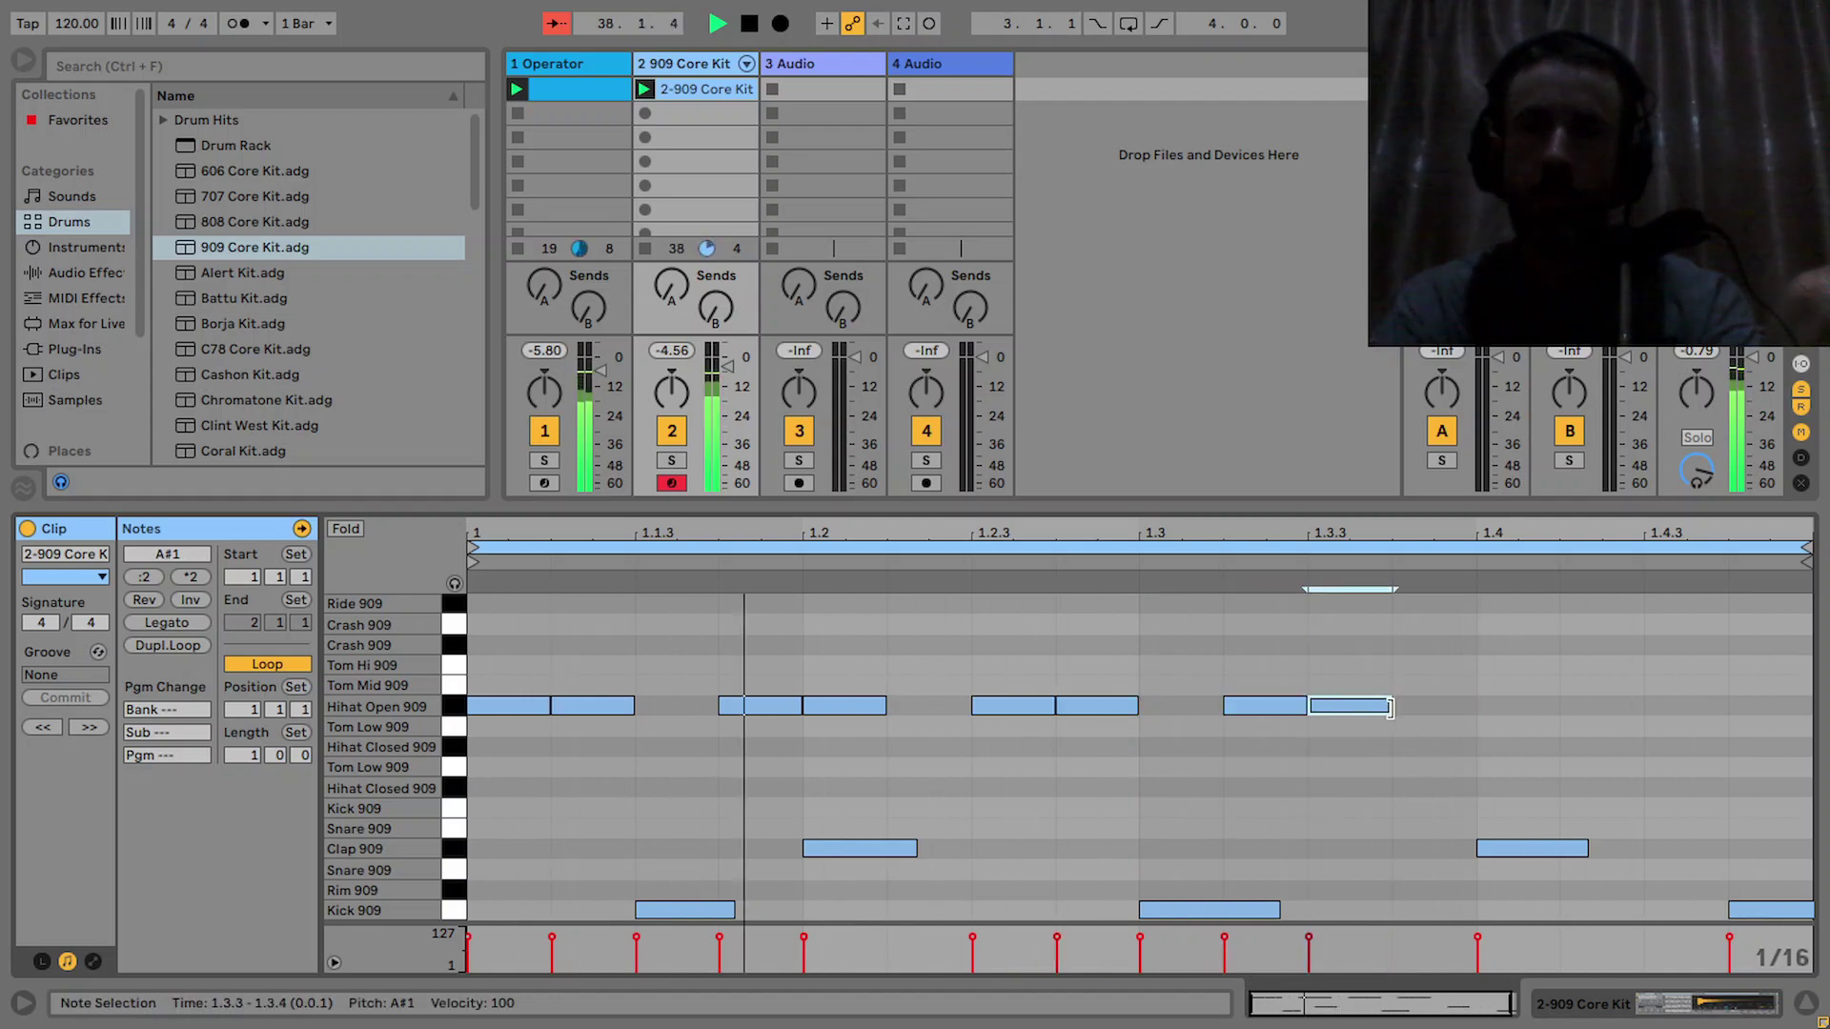
{"action": "double_click", "coordinate": [1700, 709]}
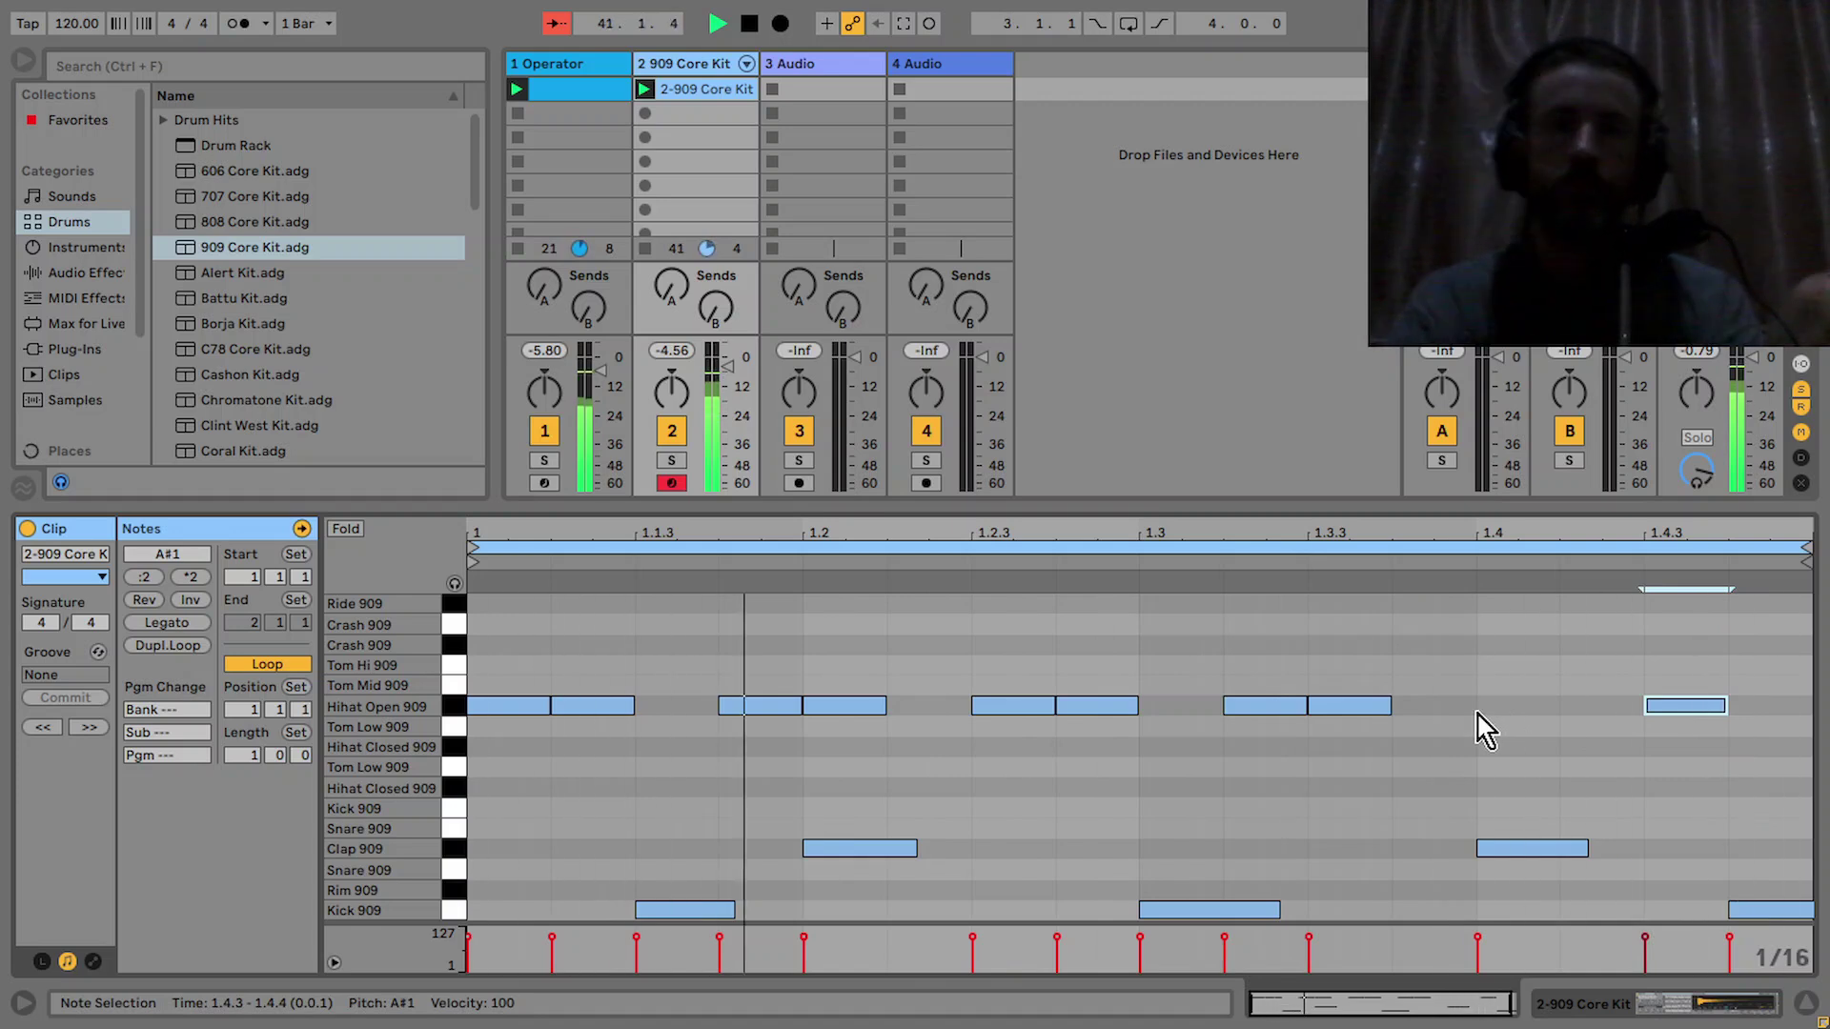
Add a Hihat Open 909 ghost note at 1.1.3 with velocity 12 and copy it to 1.2.2, 1.3.1, 1.3.4, 1.4.2 and 1.4.4
{"action": "double_click", "coordinate": [675, 707]}
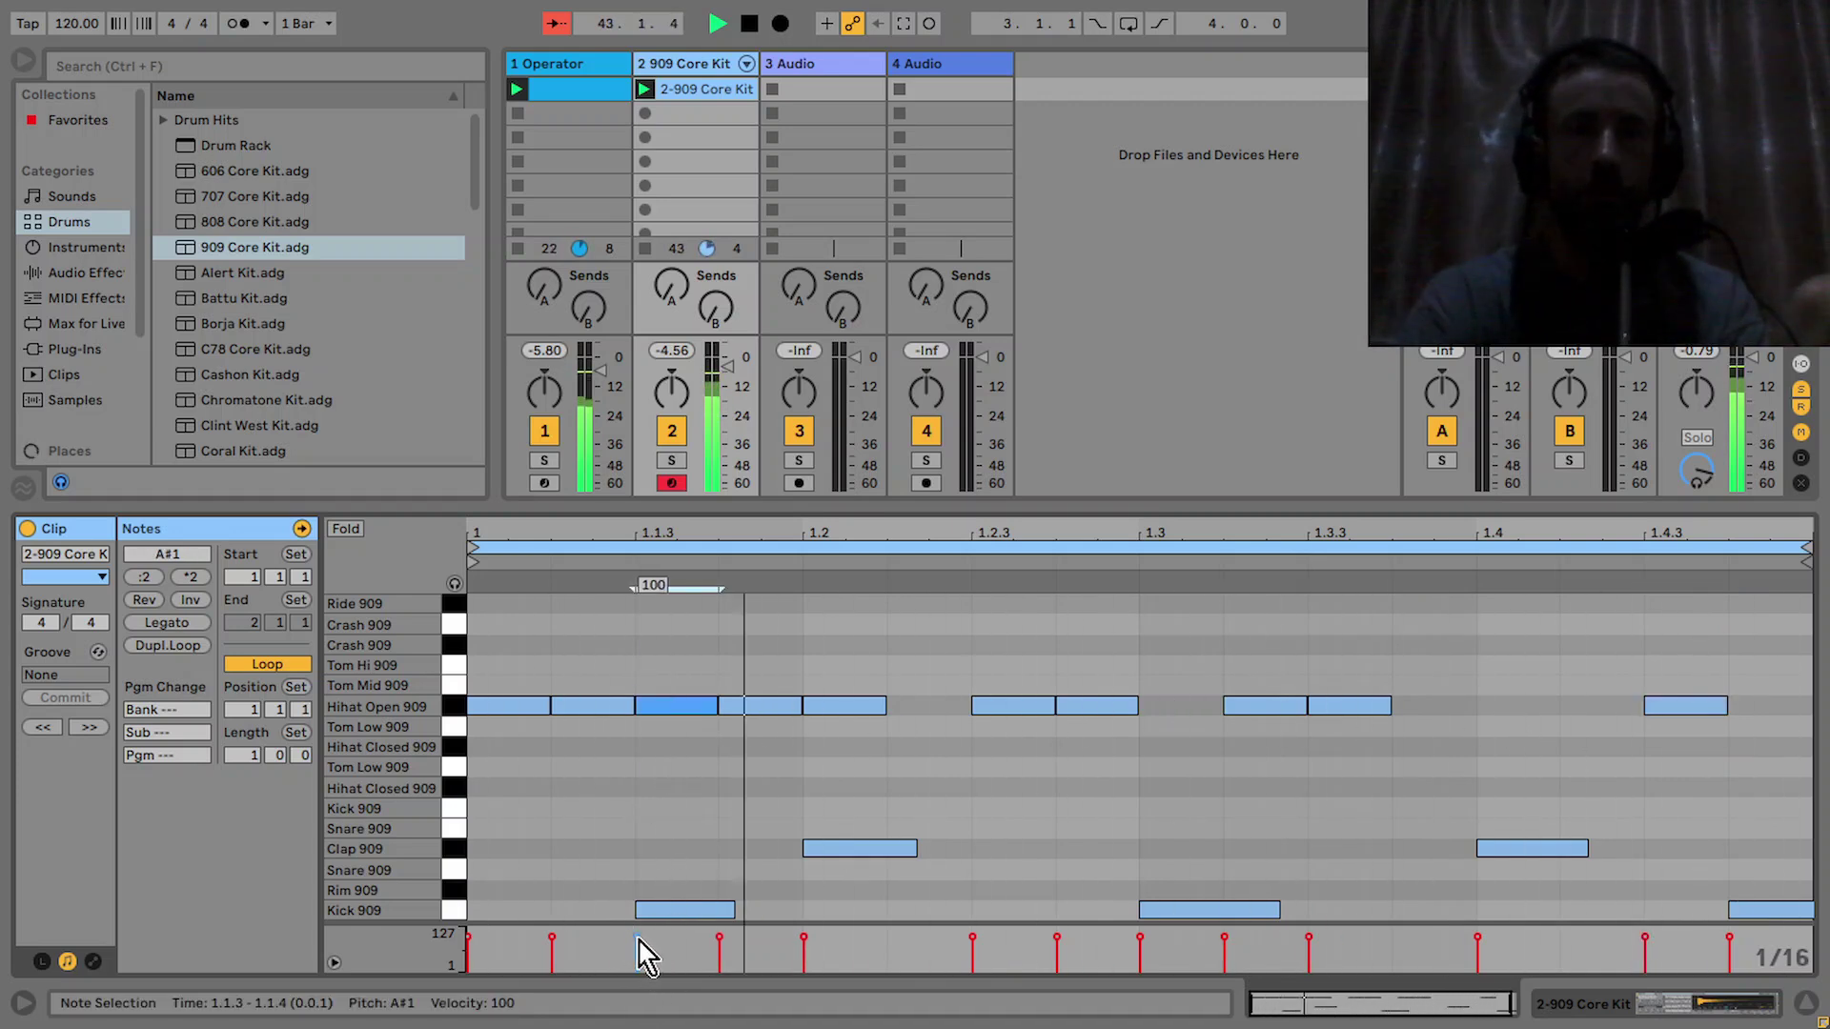
{"action": "left_click_drag", "start_coordinate": [641, 954], "coordinate": [640, 966]}
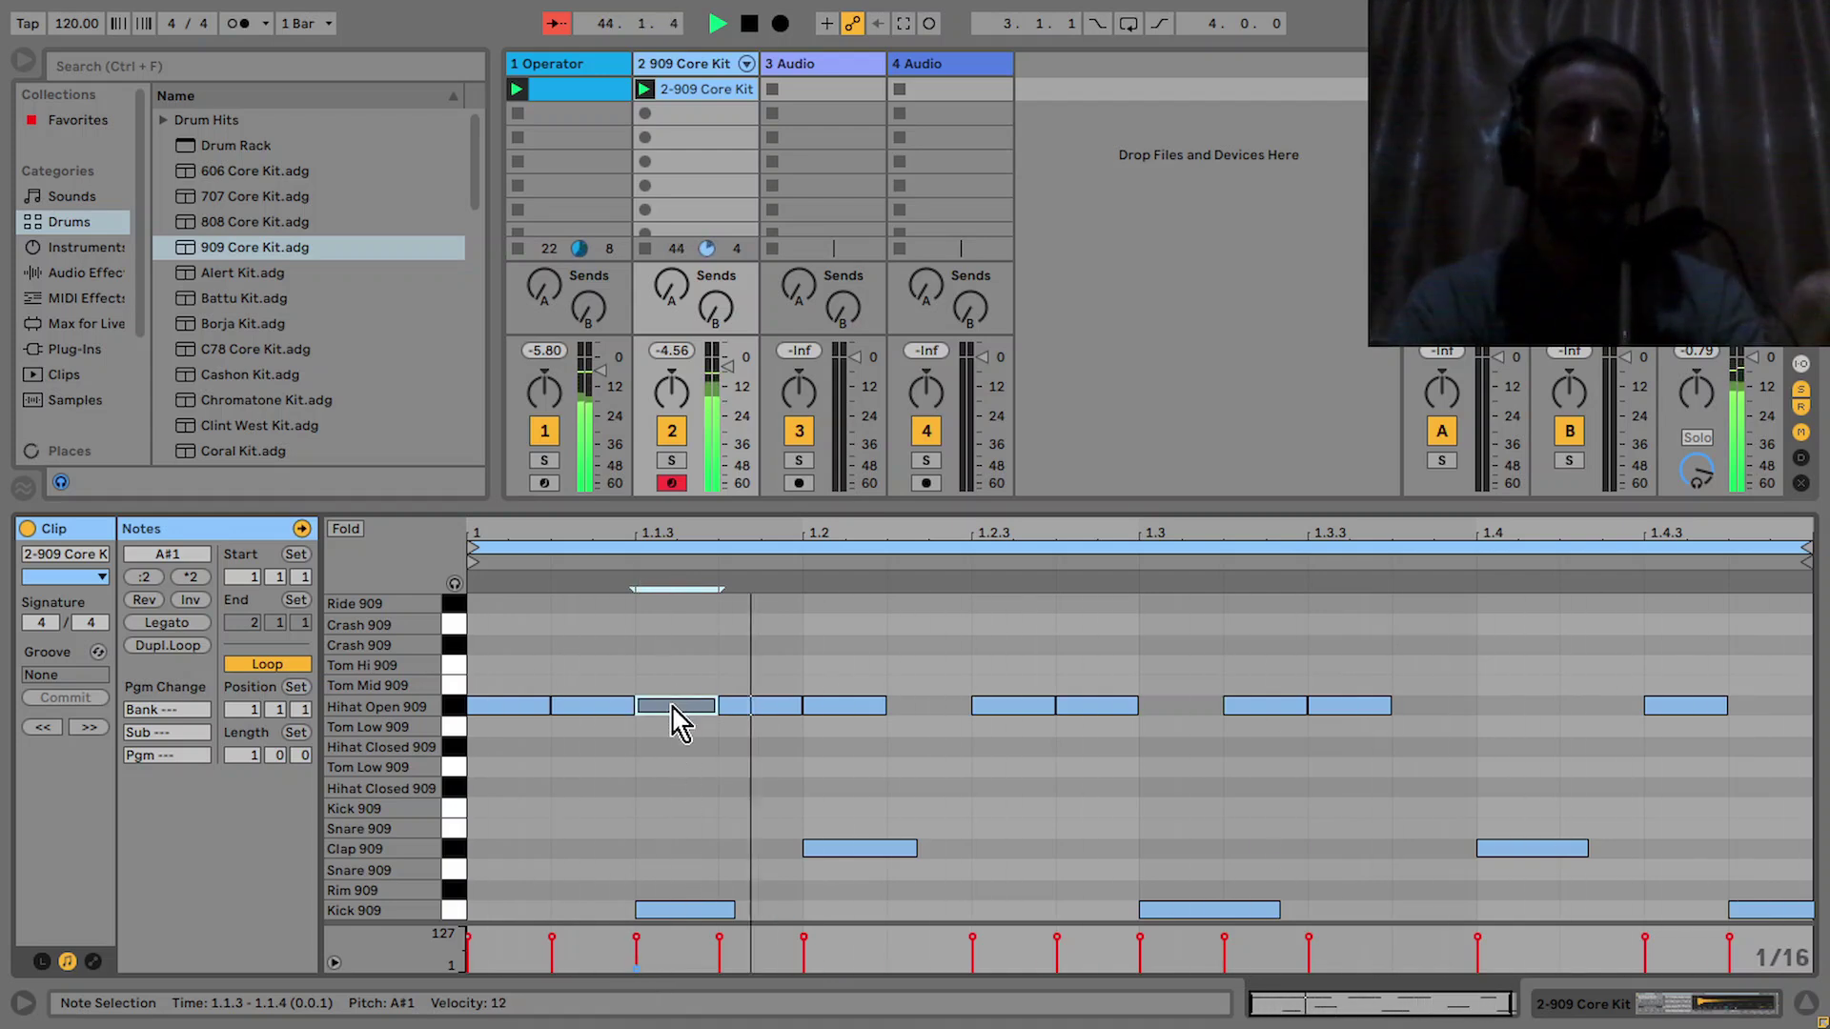
{"action": "left_click_drag", "start_coordinate": [678, 722], "coordinate": [1769, 713], "text": "ctrl"}
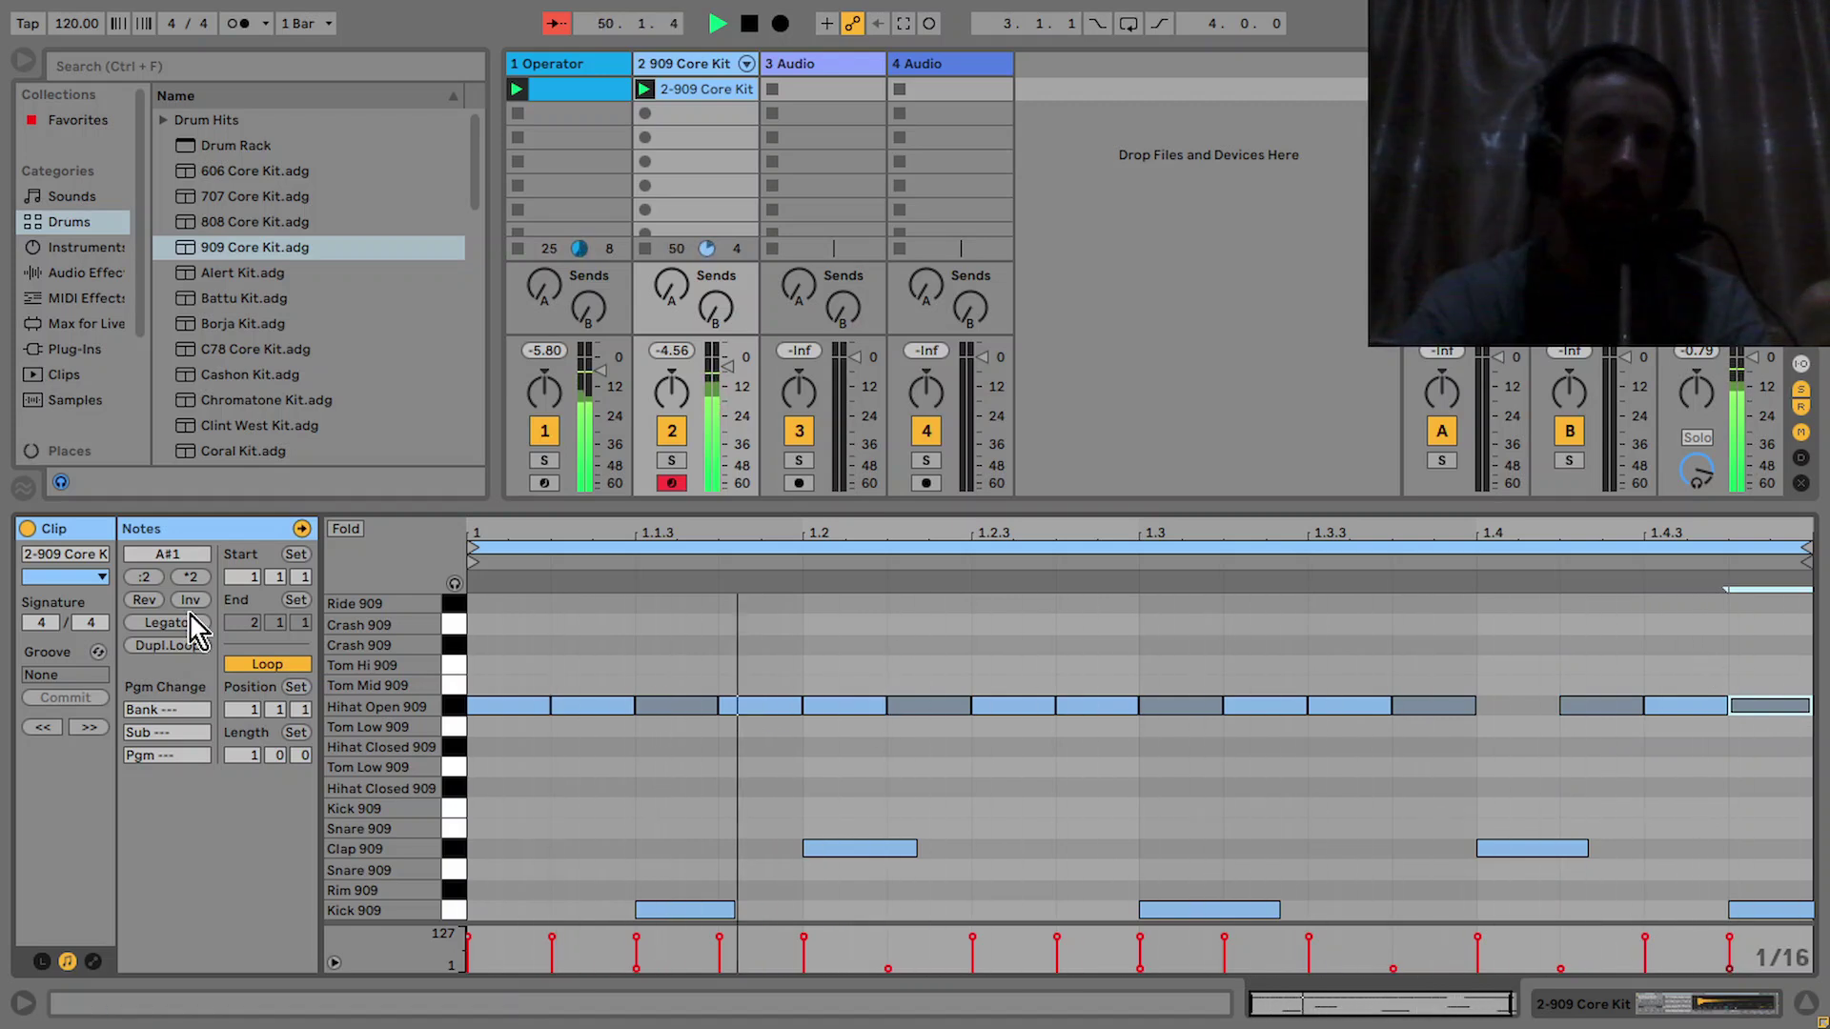
Show the 909 Core Kit track's devices and load the Max for Live LFO after the kit
{"action": "double_click", "coordinate": [672, 64]}
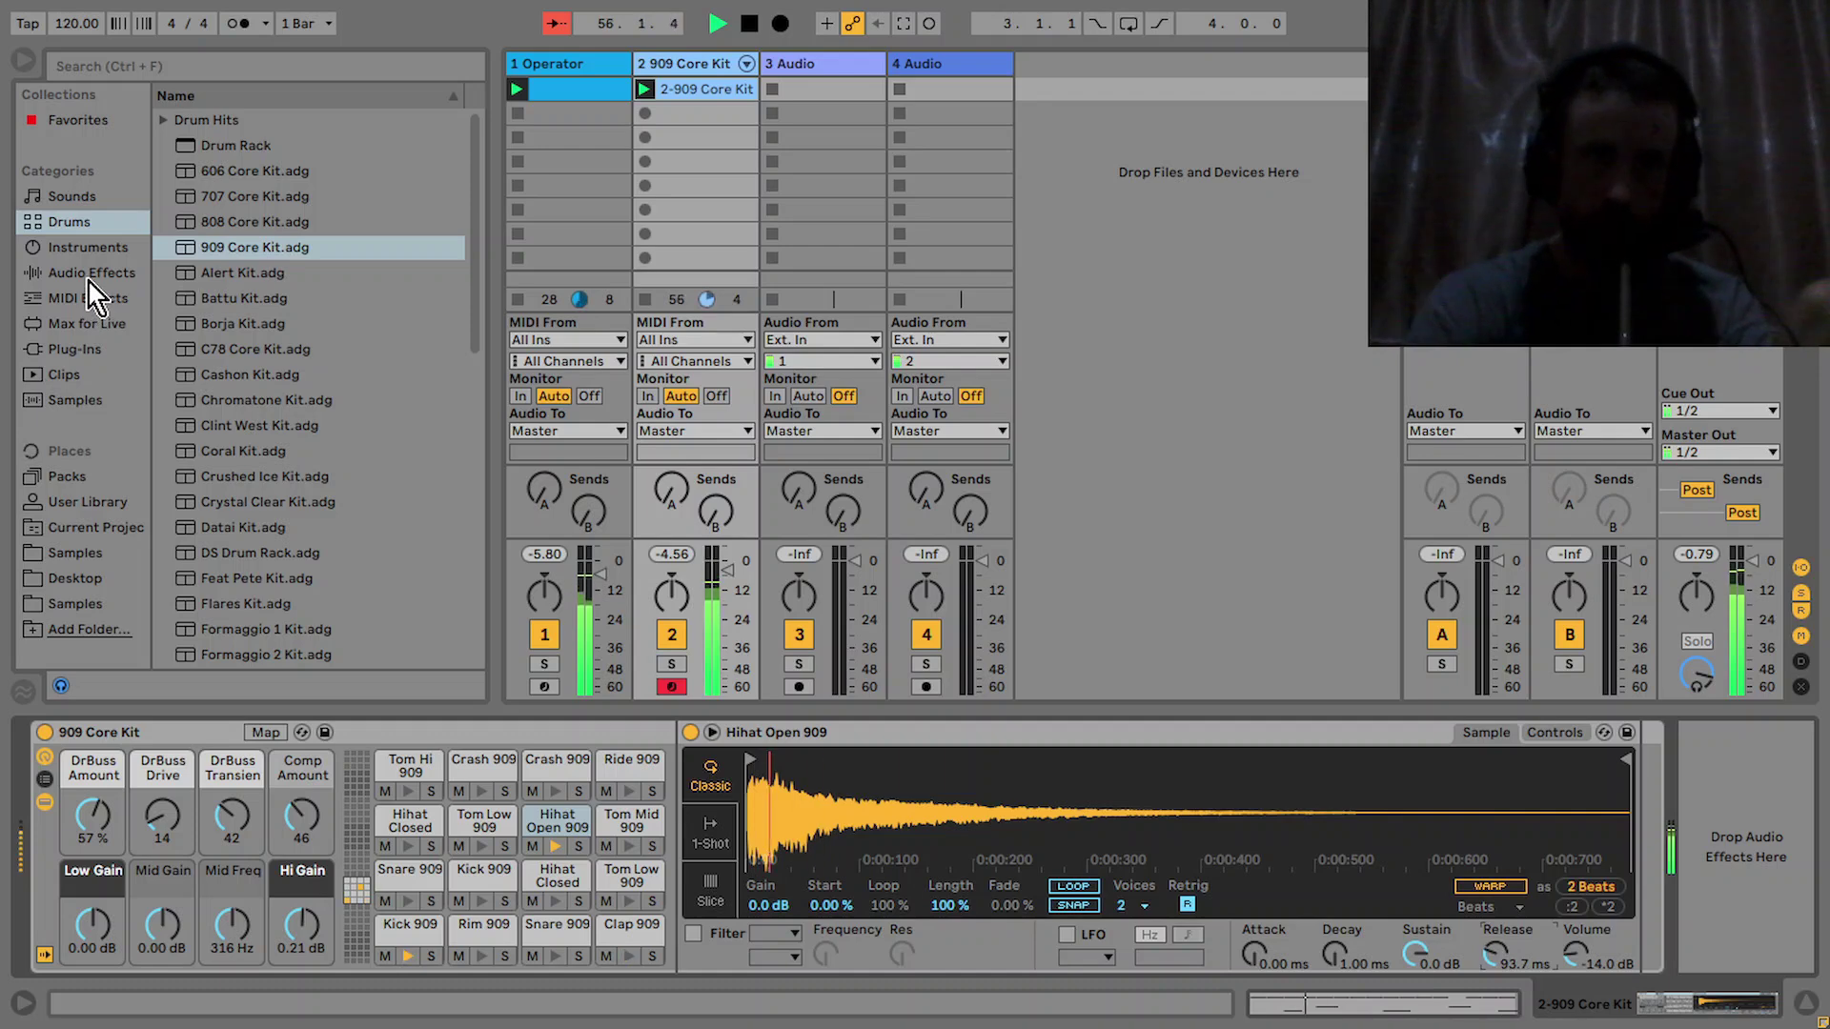
{"action": "left_click", "coordinate": [87, 325]}
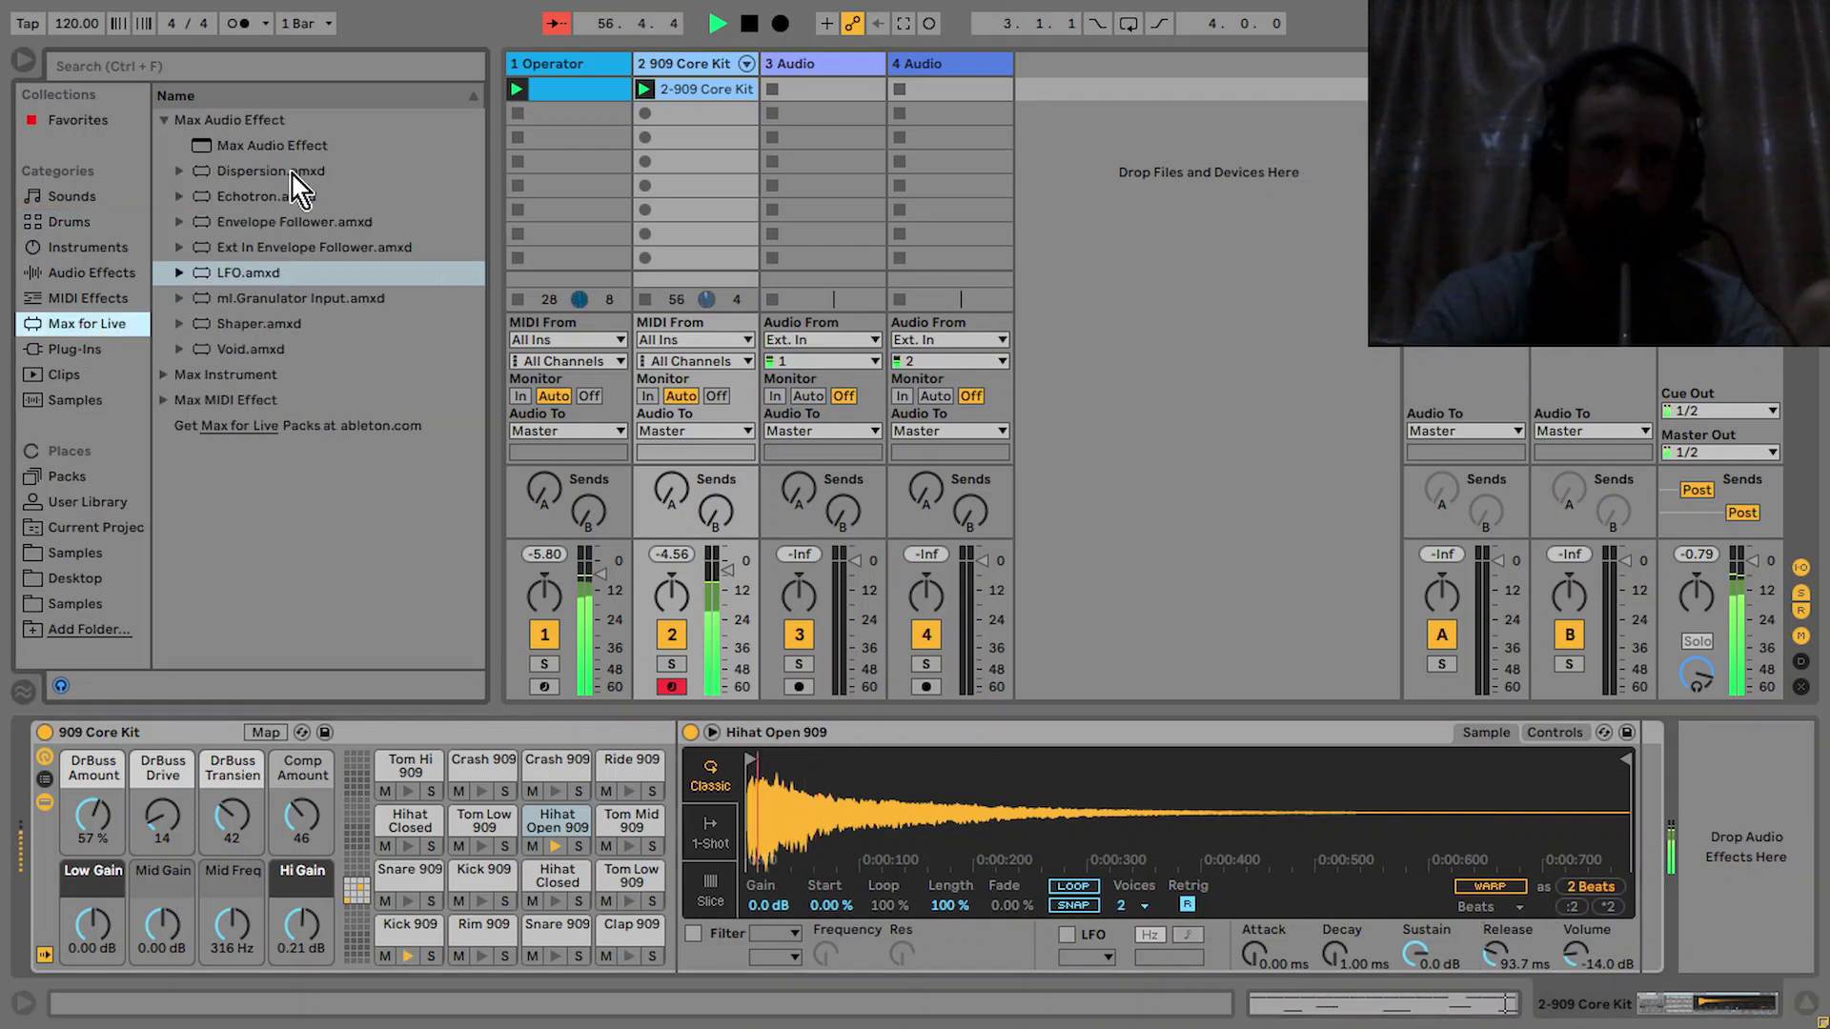
{"action": "double_click", "coordinate": [245, 273]}
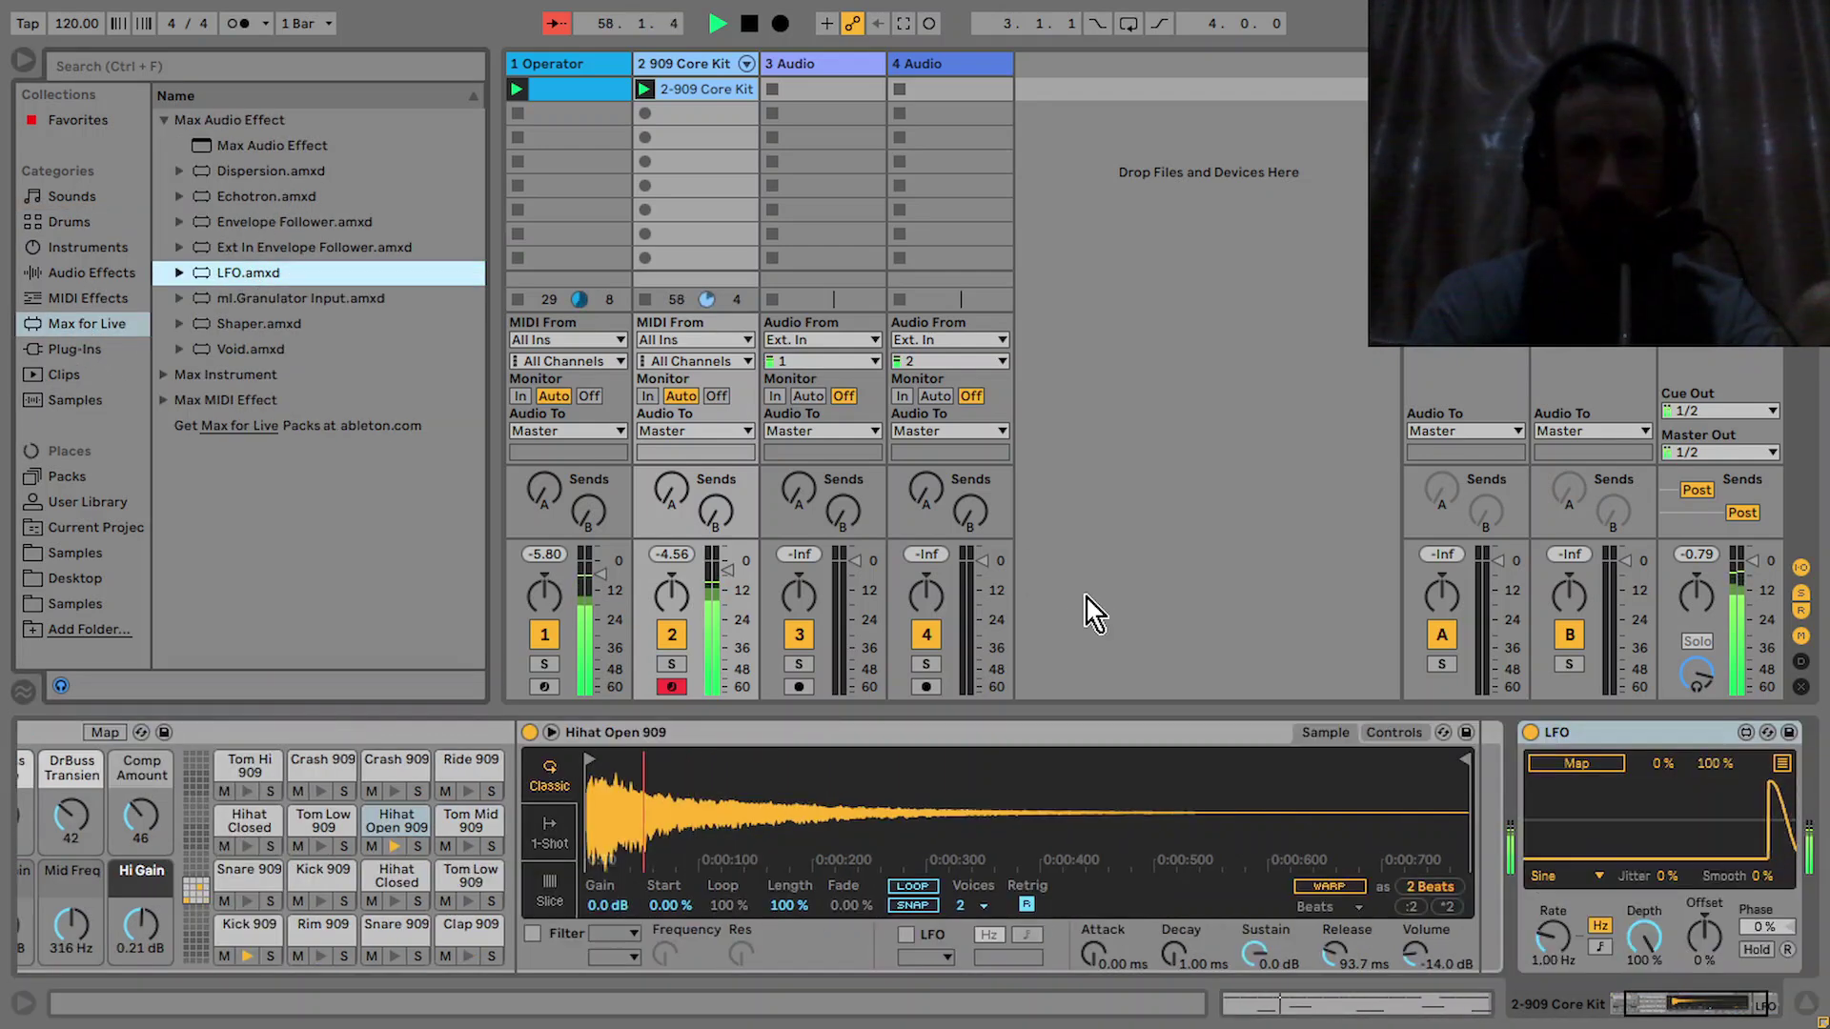
Map the LFO to Hihat Open 909's Release and set it to Square, 1/3 rate, 28.3% depth, 57% smooth and -17% offset
{"action": "left_click", "coordinate": [1596, 768]}
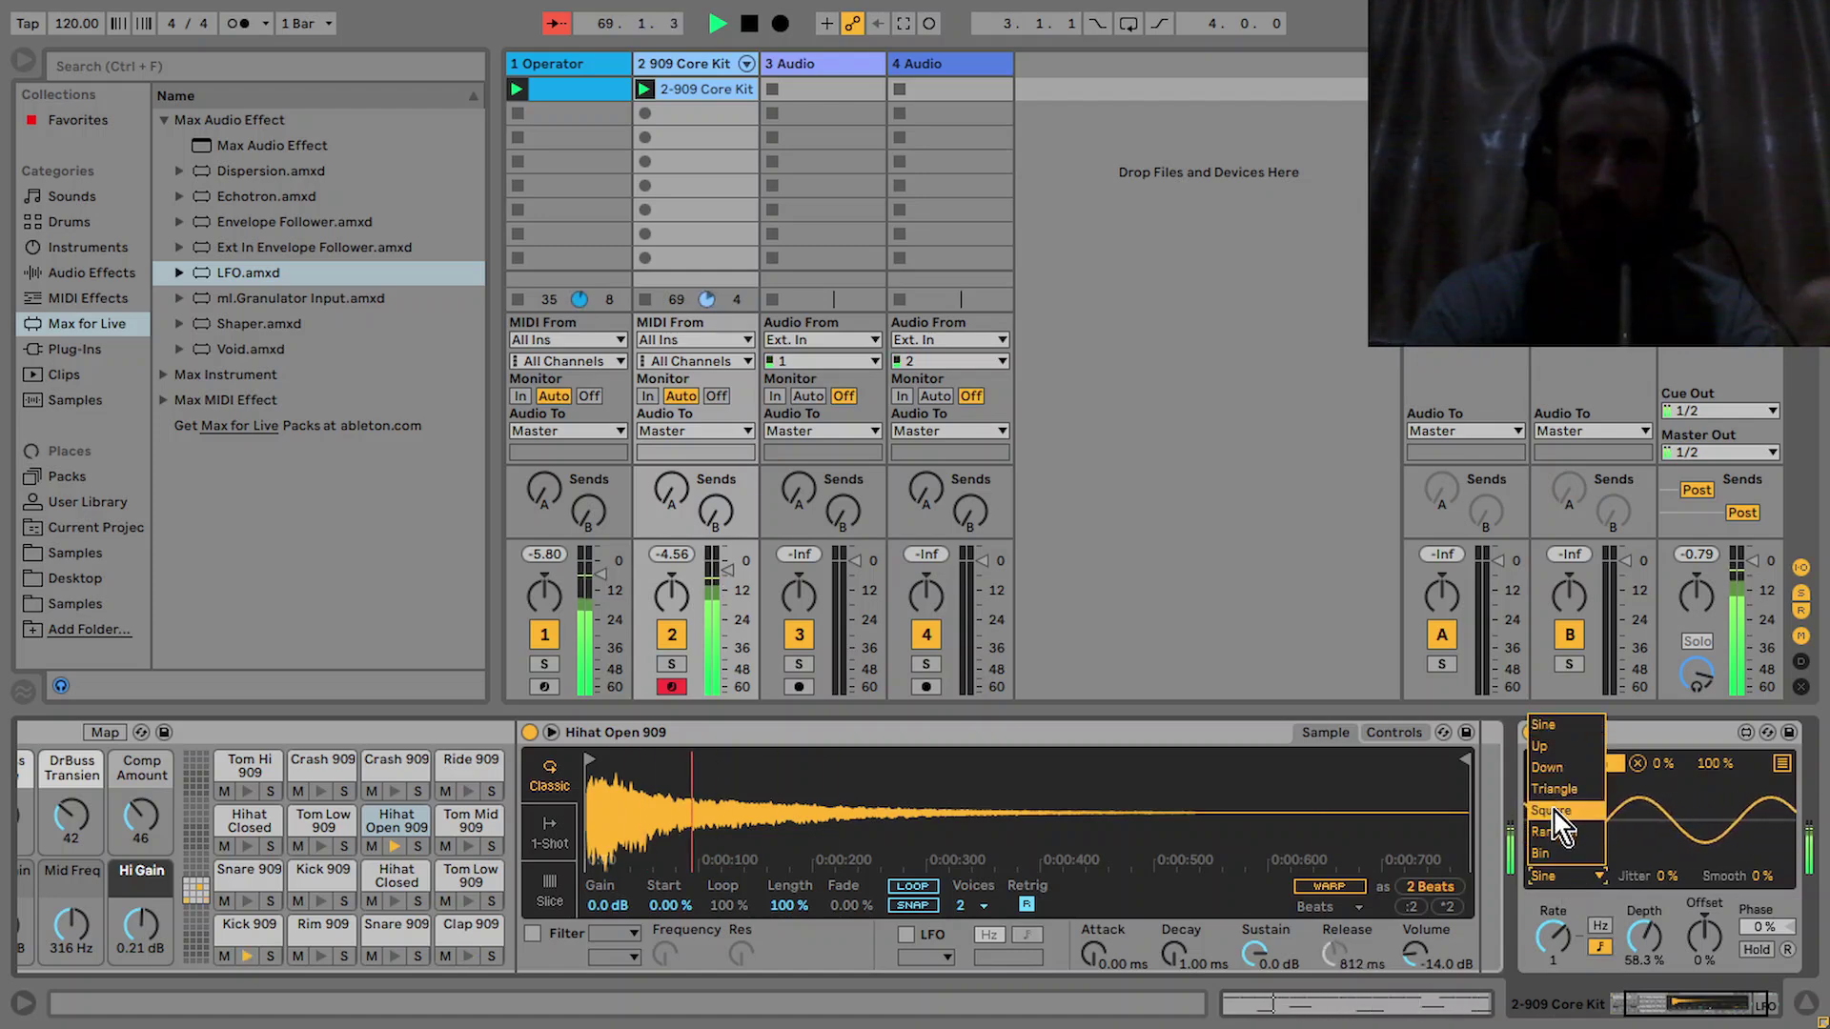
{"action": "left_click", "coordinate": [1552, 811]}
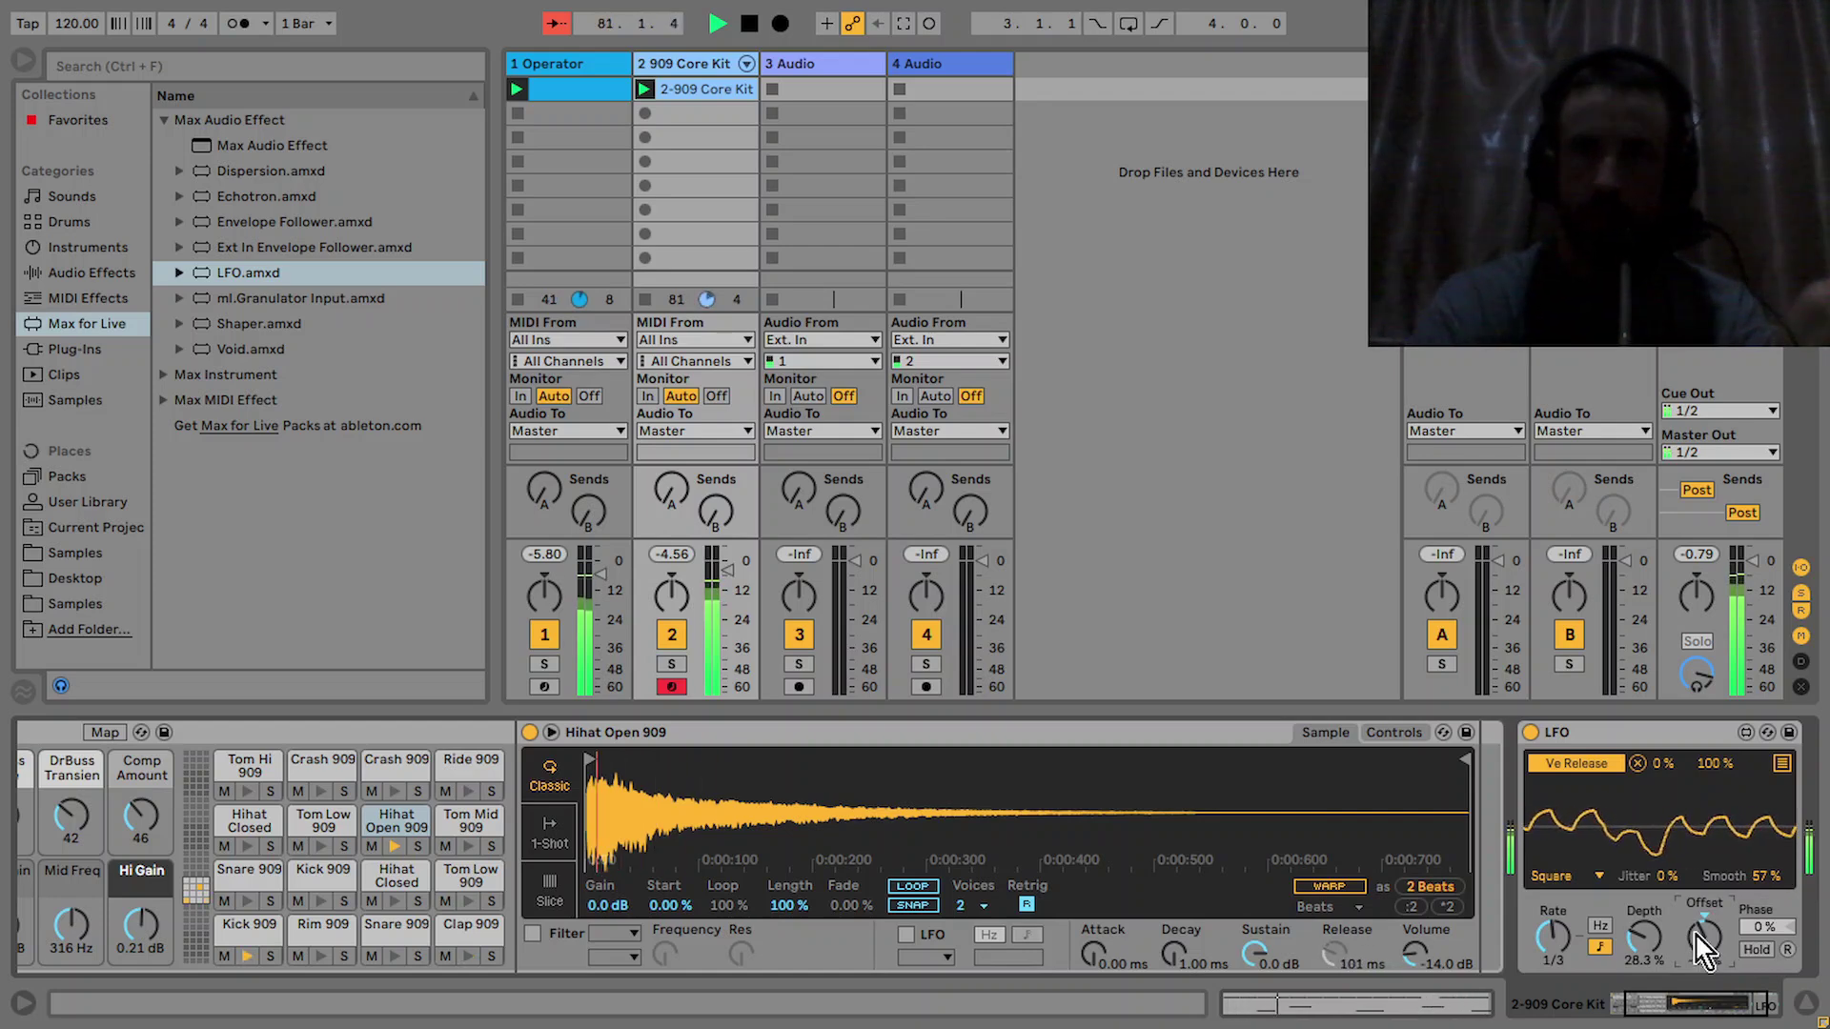
{"action": "left_click", "coordinate": [1761, 1003]}
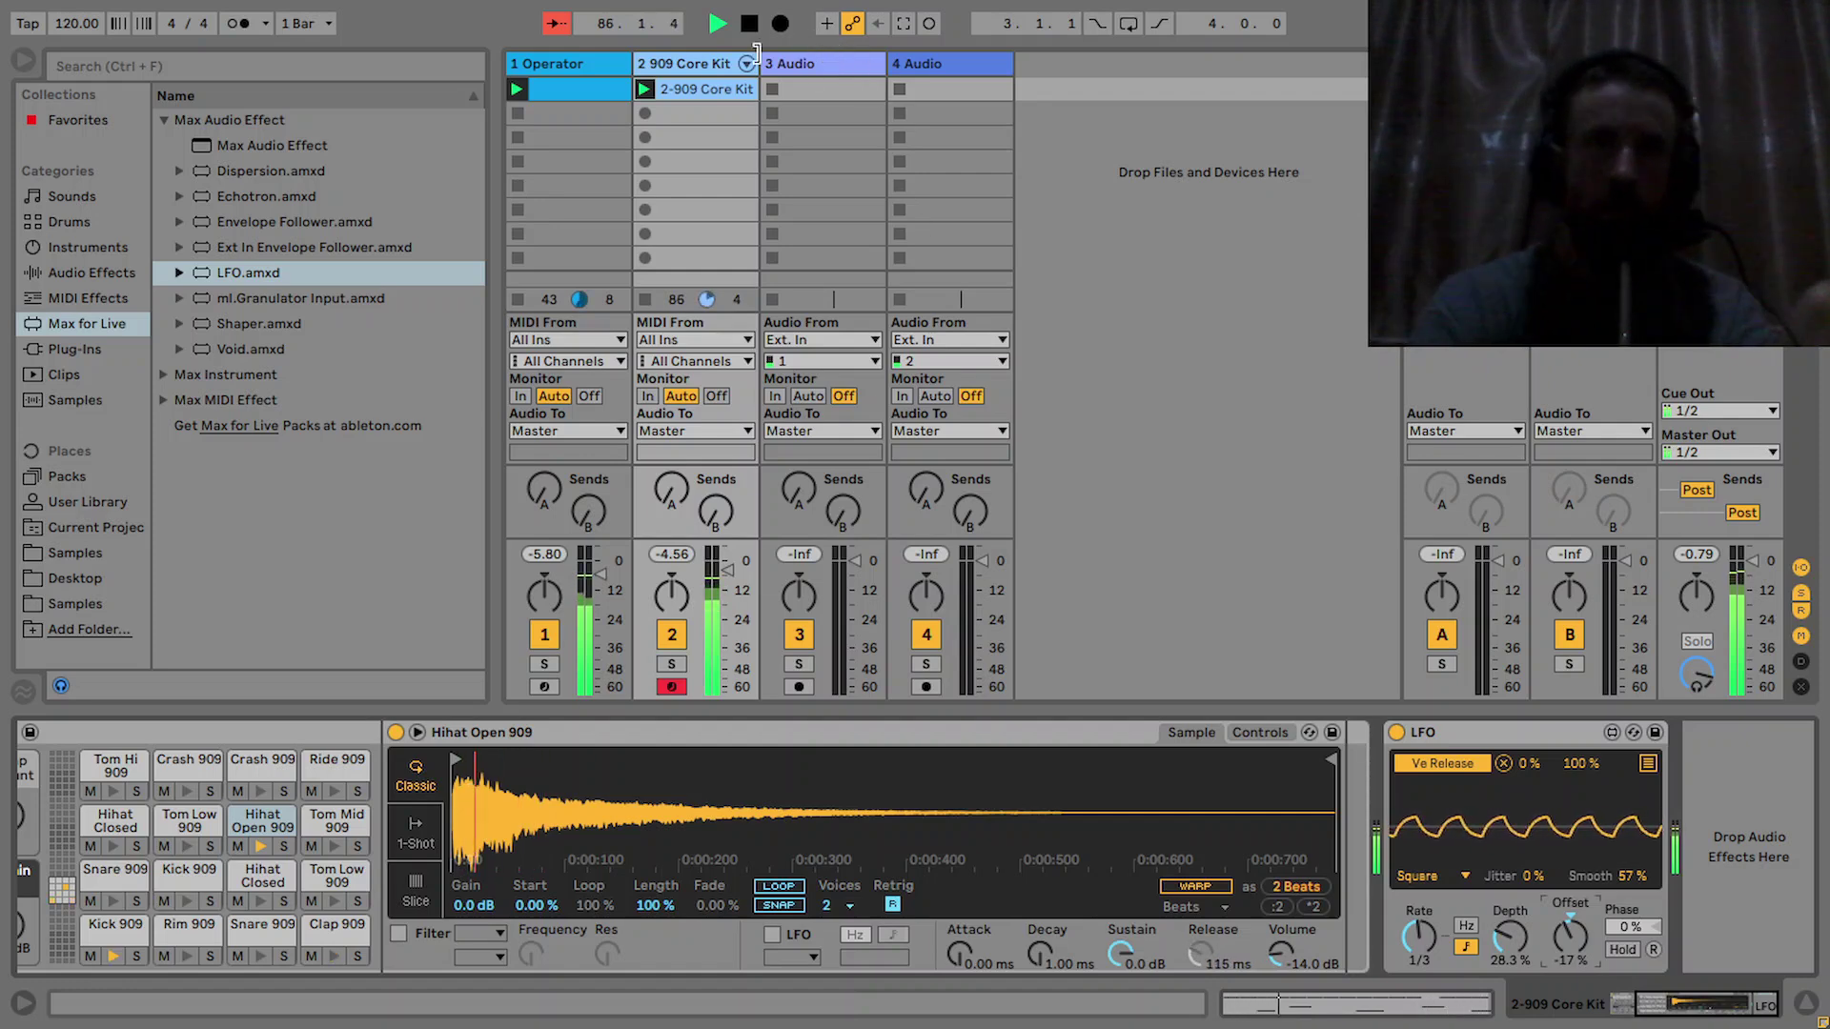
Open the Operator track's clip and lower the note at 1.4.3 to F0
{"action": "double_click", "coordinate": [579, 89]}
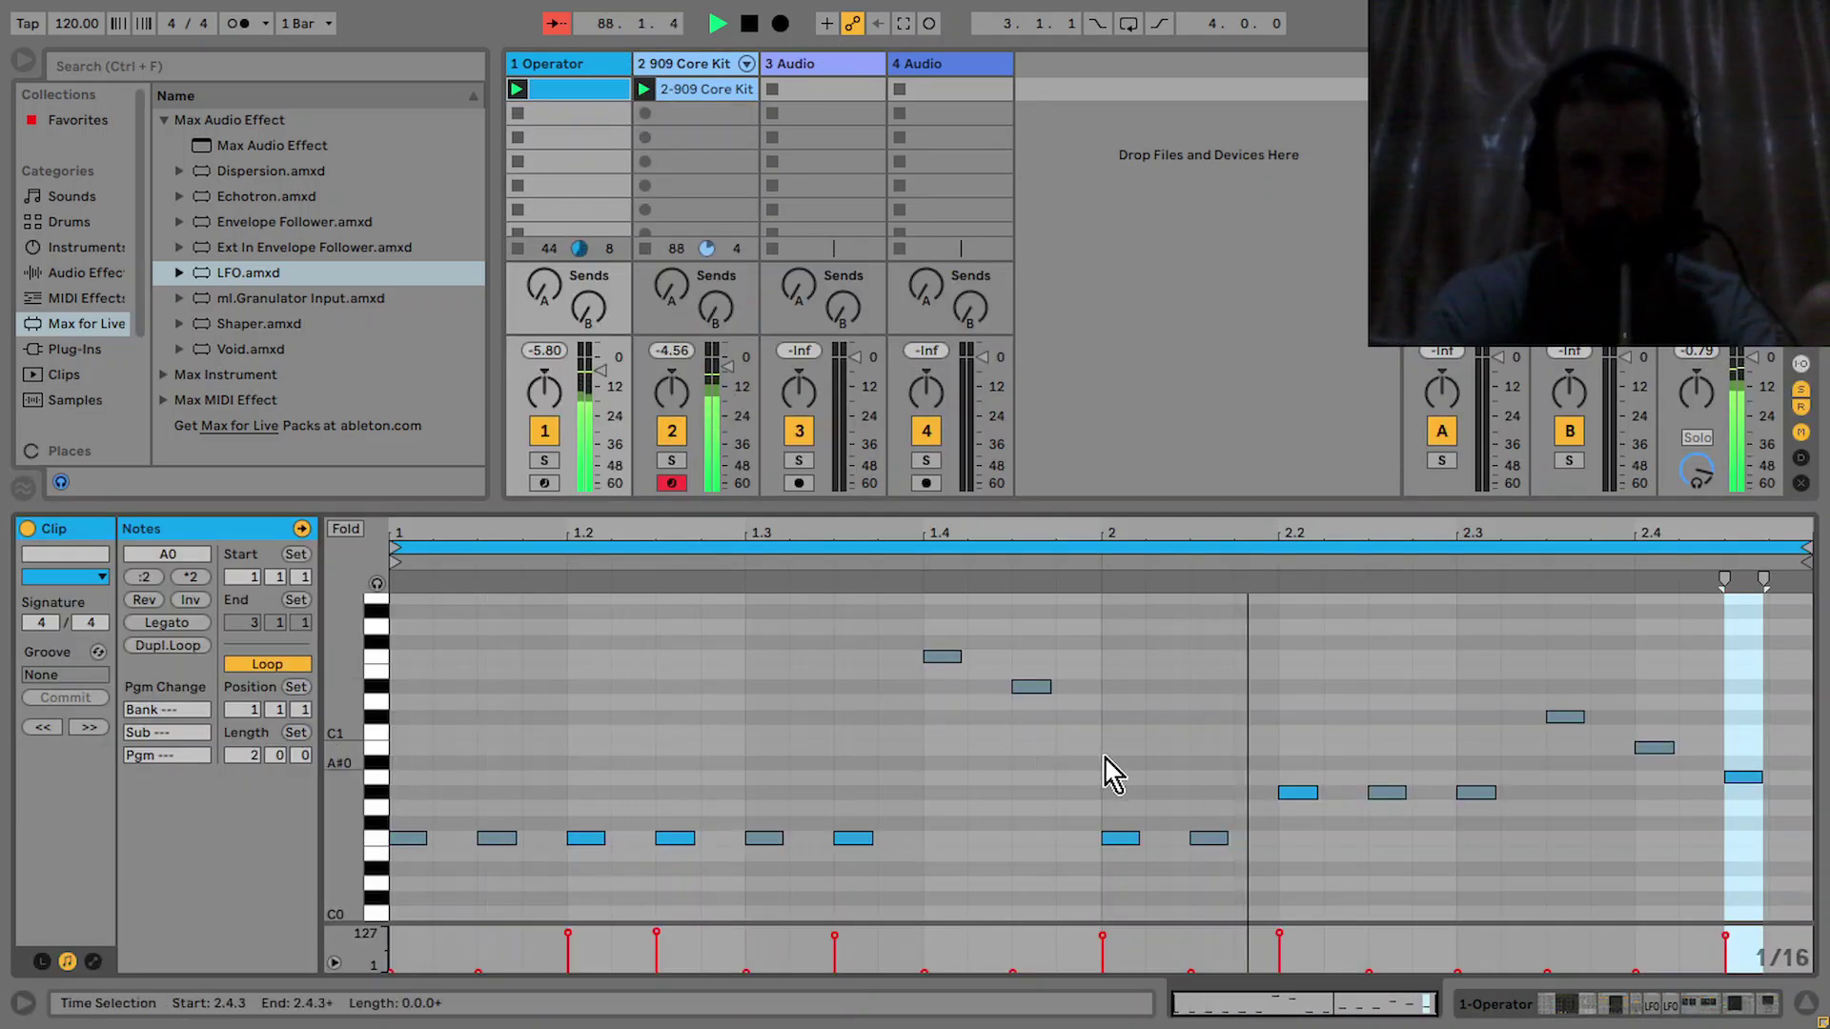
{"action": "left_click", "coordinate": [1031, 686]}
{"action": "key", "text": "Down"}
{"action": "key", "text": "Down"}
{"action": "key", "text": "Down"}
{"action": "key", "text": "Down"}
{"action": "key", "text": "Down"}
{"action": "key", "text": "Down"}
{"action": "key", "text": "Down"}
{"action": "key", "text": "Down"}
{"action": "key", "text": "Down"}
{"action": "key", "text": "Down"}
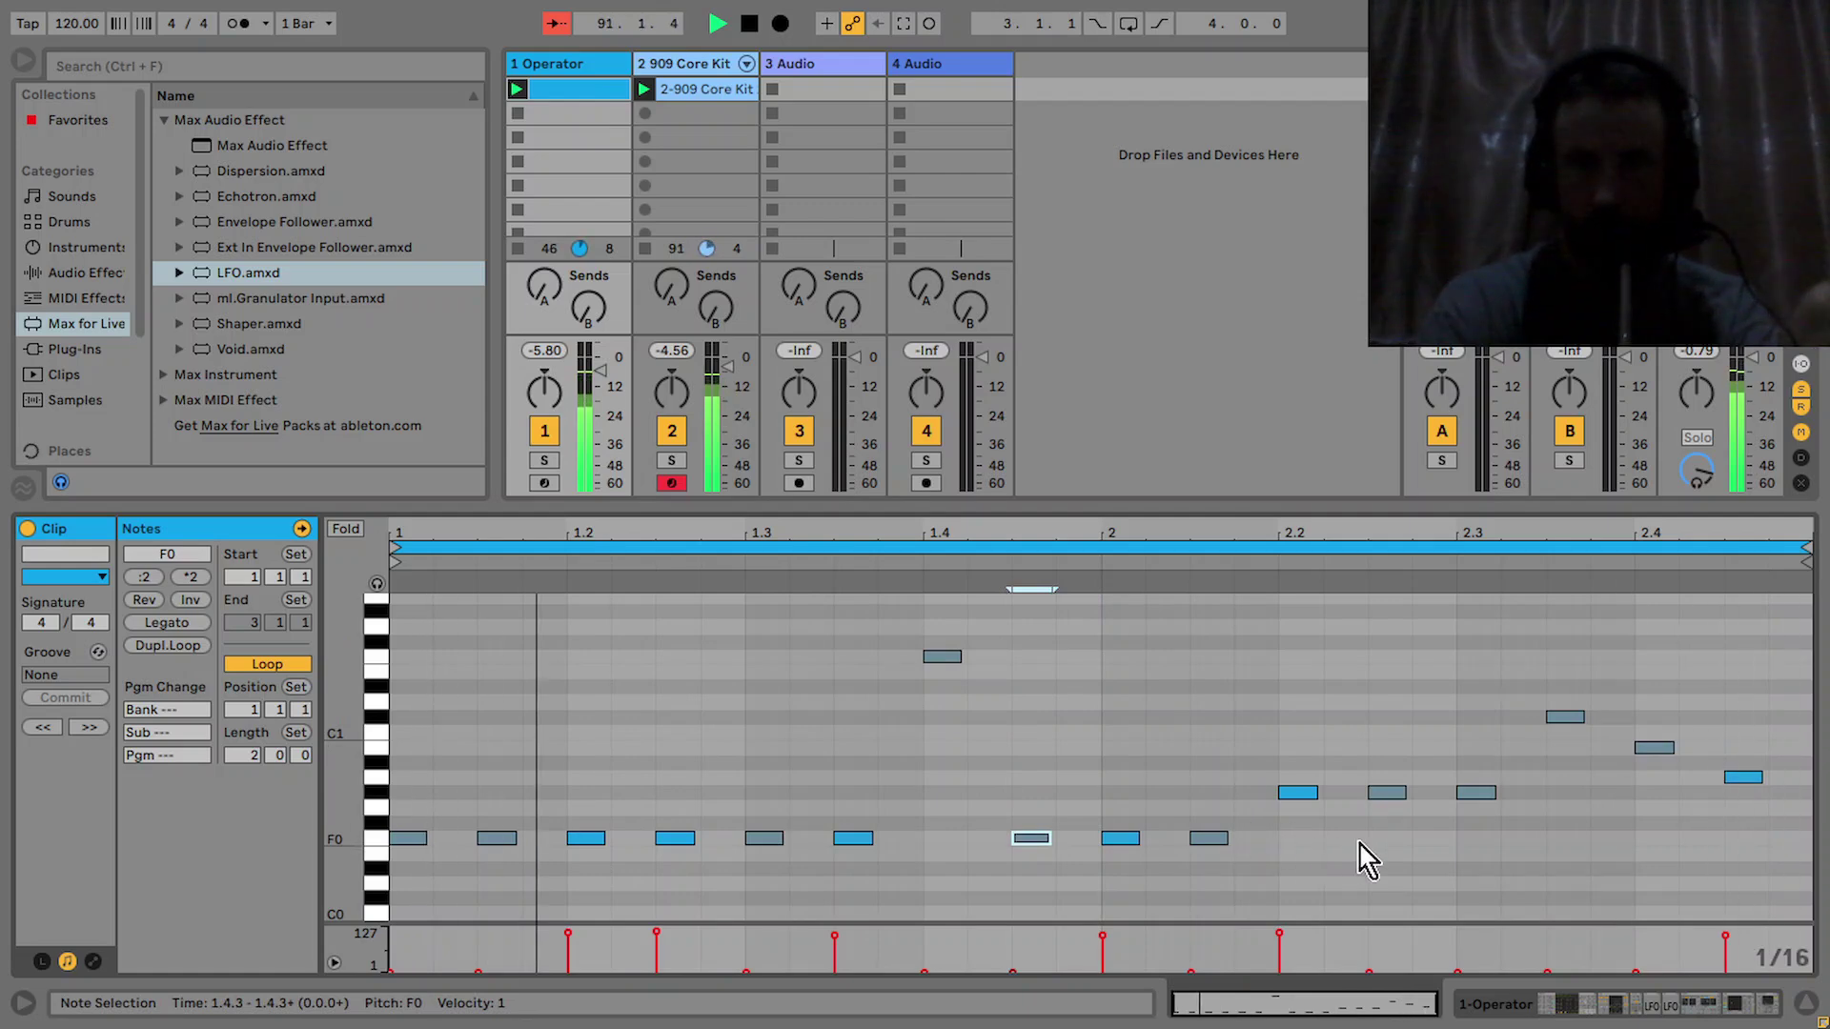
Lower the three bass notes at 2.2.1, 2.2.3 and 2.3.1 to F0
{"action": "left_click_drag", "start_coordinate": [1282, 777], "coordinate": [1470, 806]}
{"action": "key", "text": "Down"}
{"action": "key", "text": "Down"}
{"action": "key", "text": "Down"}
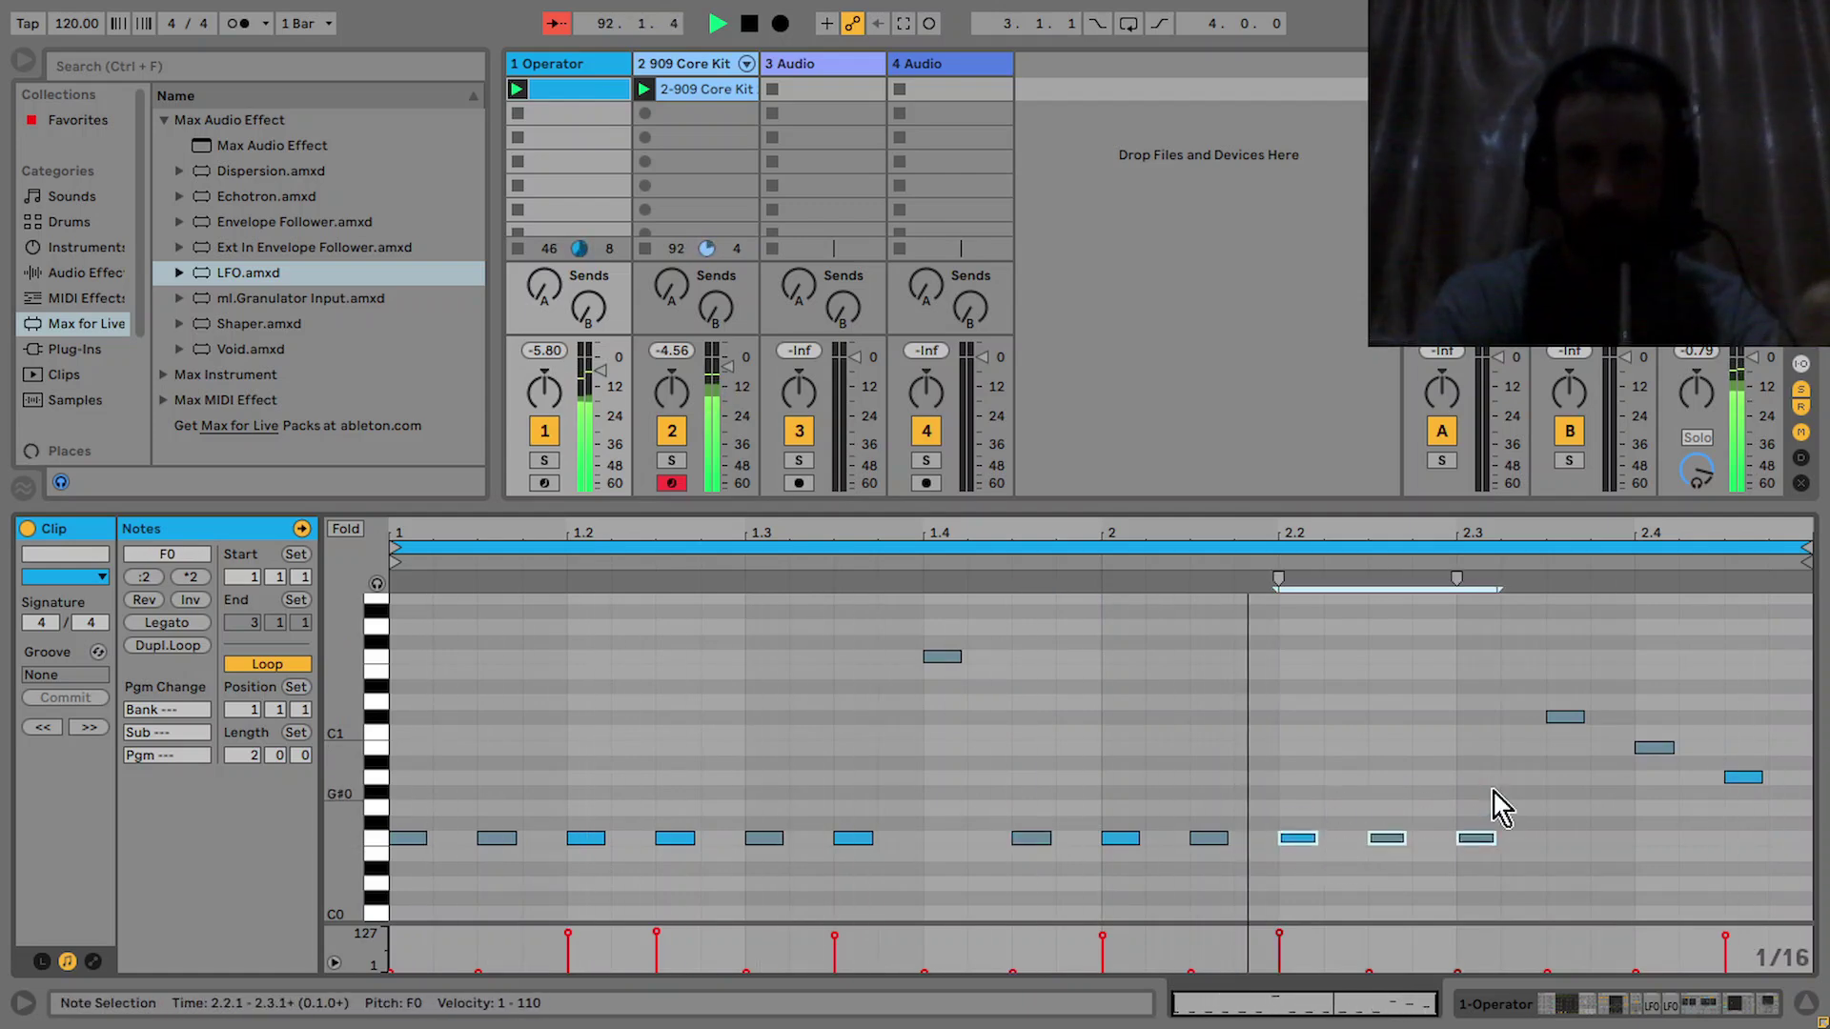
Transpose the last three bass notes, at 2.3.3, 2.4.1 and 2.4.3, down eight semitones so the first sits on F0
{"action": "left_click_drag", "start_coordinate": [1768, 801], "coordinate": [1573, 688]}
{"action": "key", "text": "Down"}
{"action": "key", "text": "Down"}
{"action": "key", "text": "Down"}
{"action": "key", "text": "Down"}
{"action": "key", "text": "Down"}
{"action": "key", "text": "Down"}
{"action": "key", "text": "Down"}
{"action": "key", "text": "Down"}
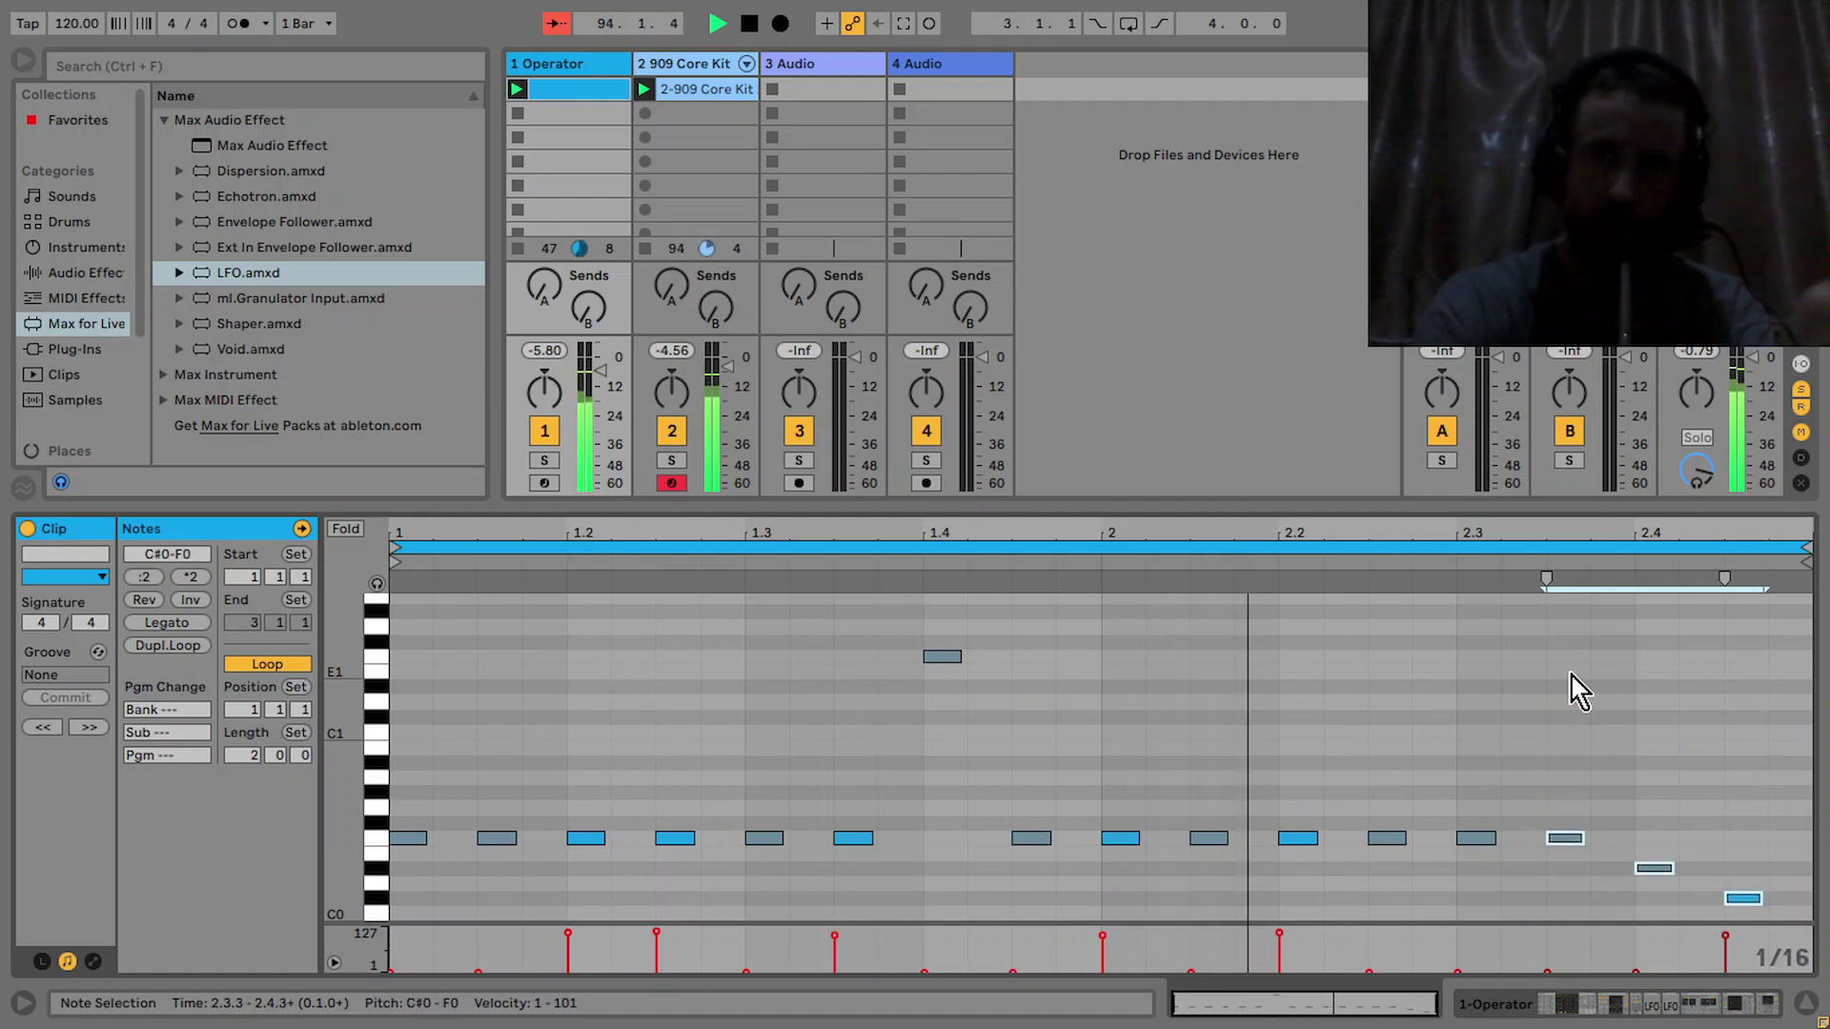
Raise the bass notes at 2.4.1 and 2.4.3 to F0
{"action": "left_click", "coordinate": [1636, 739]}
{"action": "left_click_drag", "start_coordinate": [1616, 596], "coordinate": [1764, 917]}
{"action": "key", "text": "Up"}
{"action": "key", "text": "Up"}
{"action": "key", "text": "Up"}
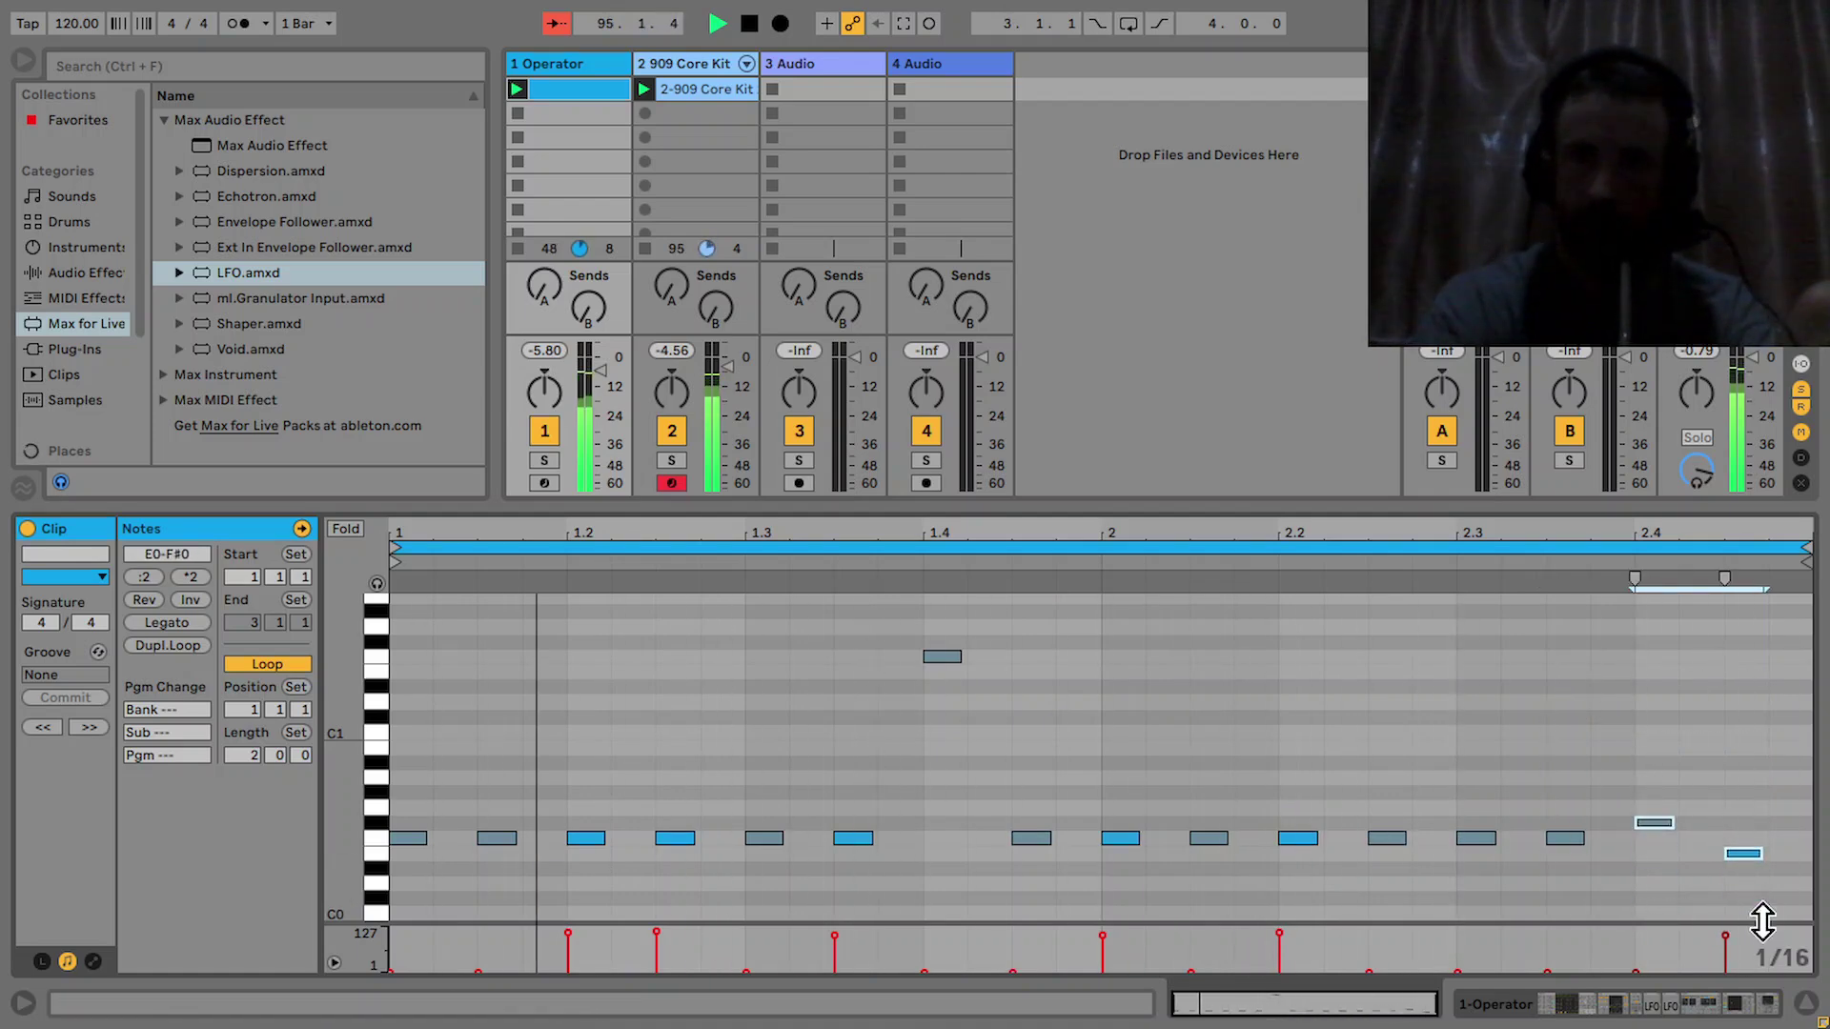
{"action": "key", "text": "Down"}
{"action": "left_click", "coordinate": [1743, 868]}
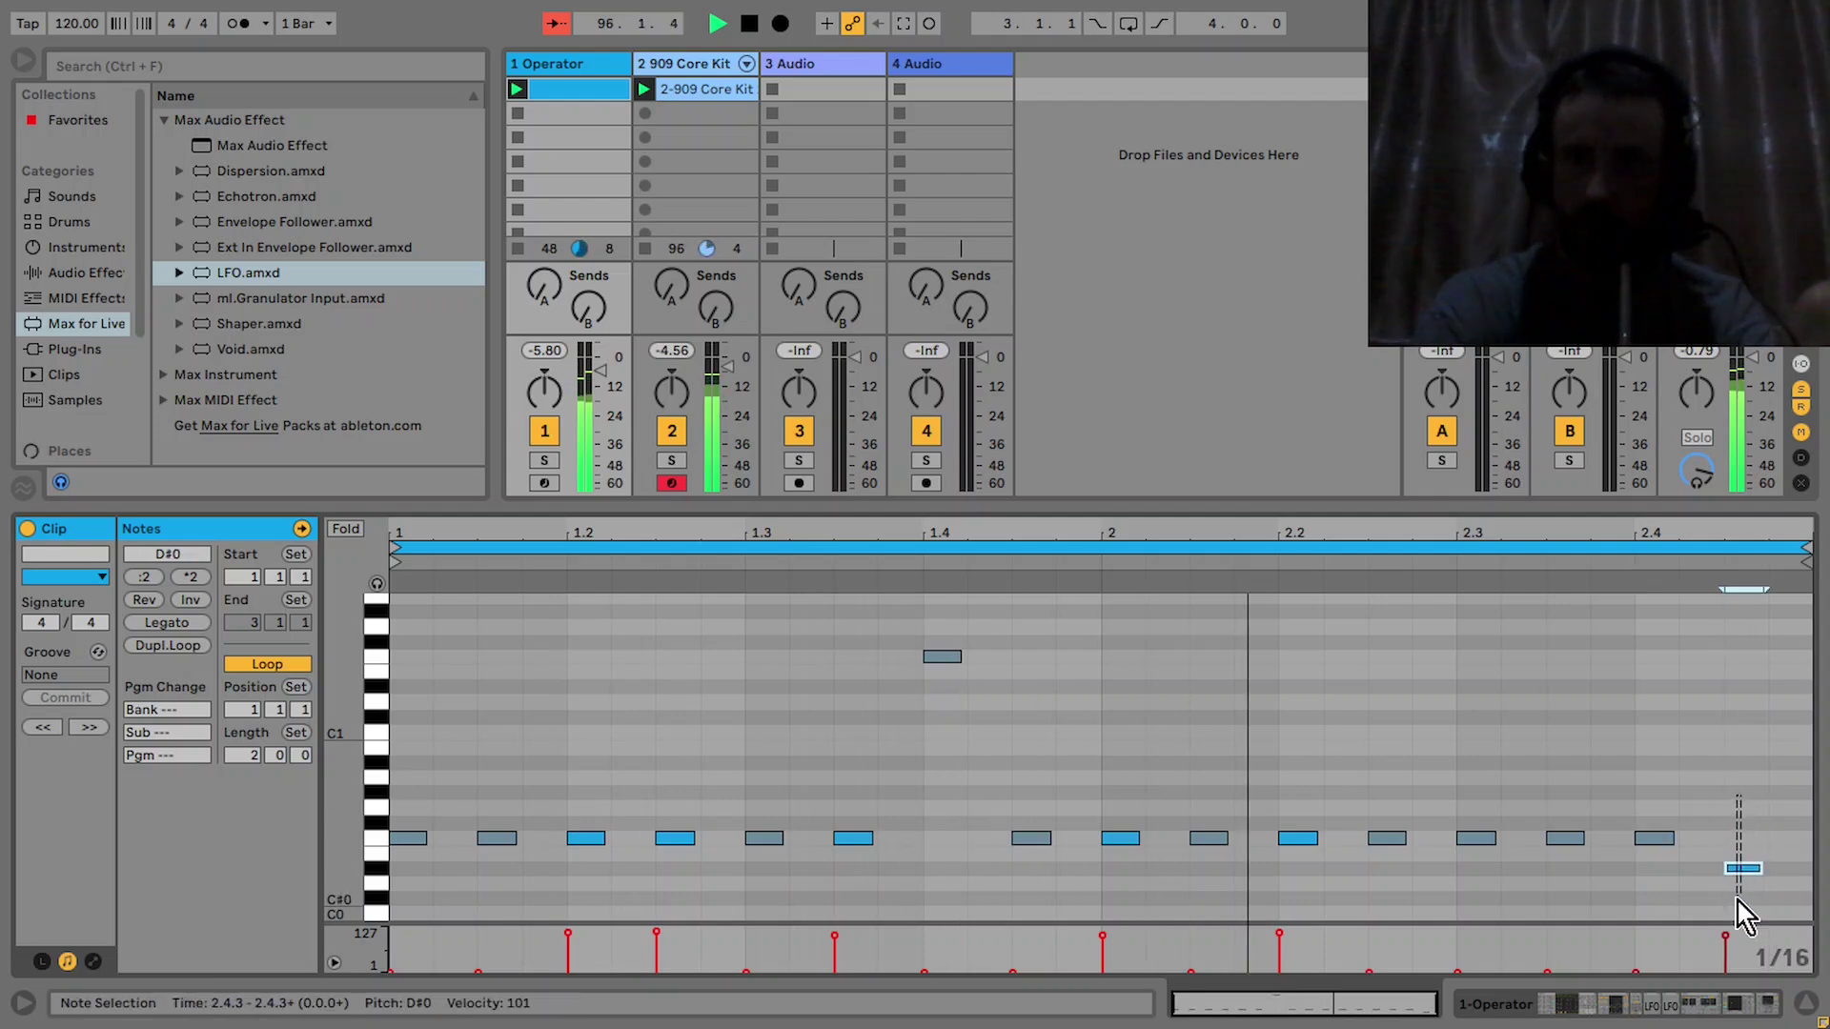
{"action": "key", "text": "Up"}
{"action": "key", "text": "Up"}
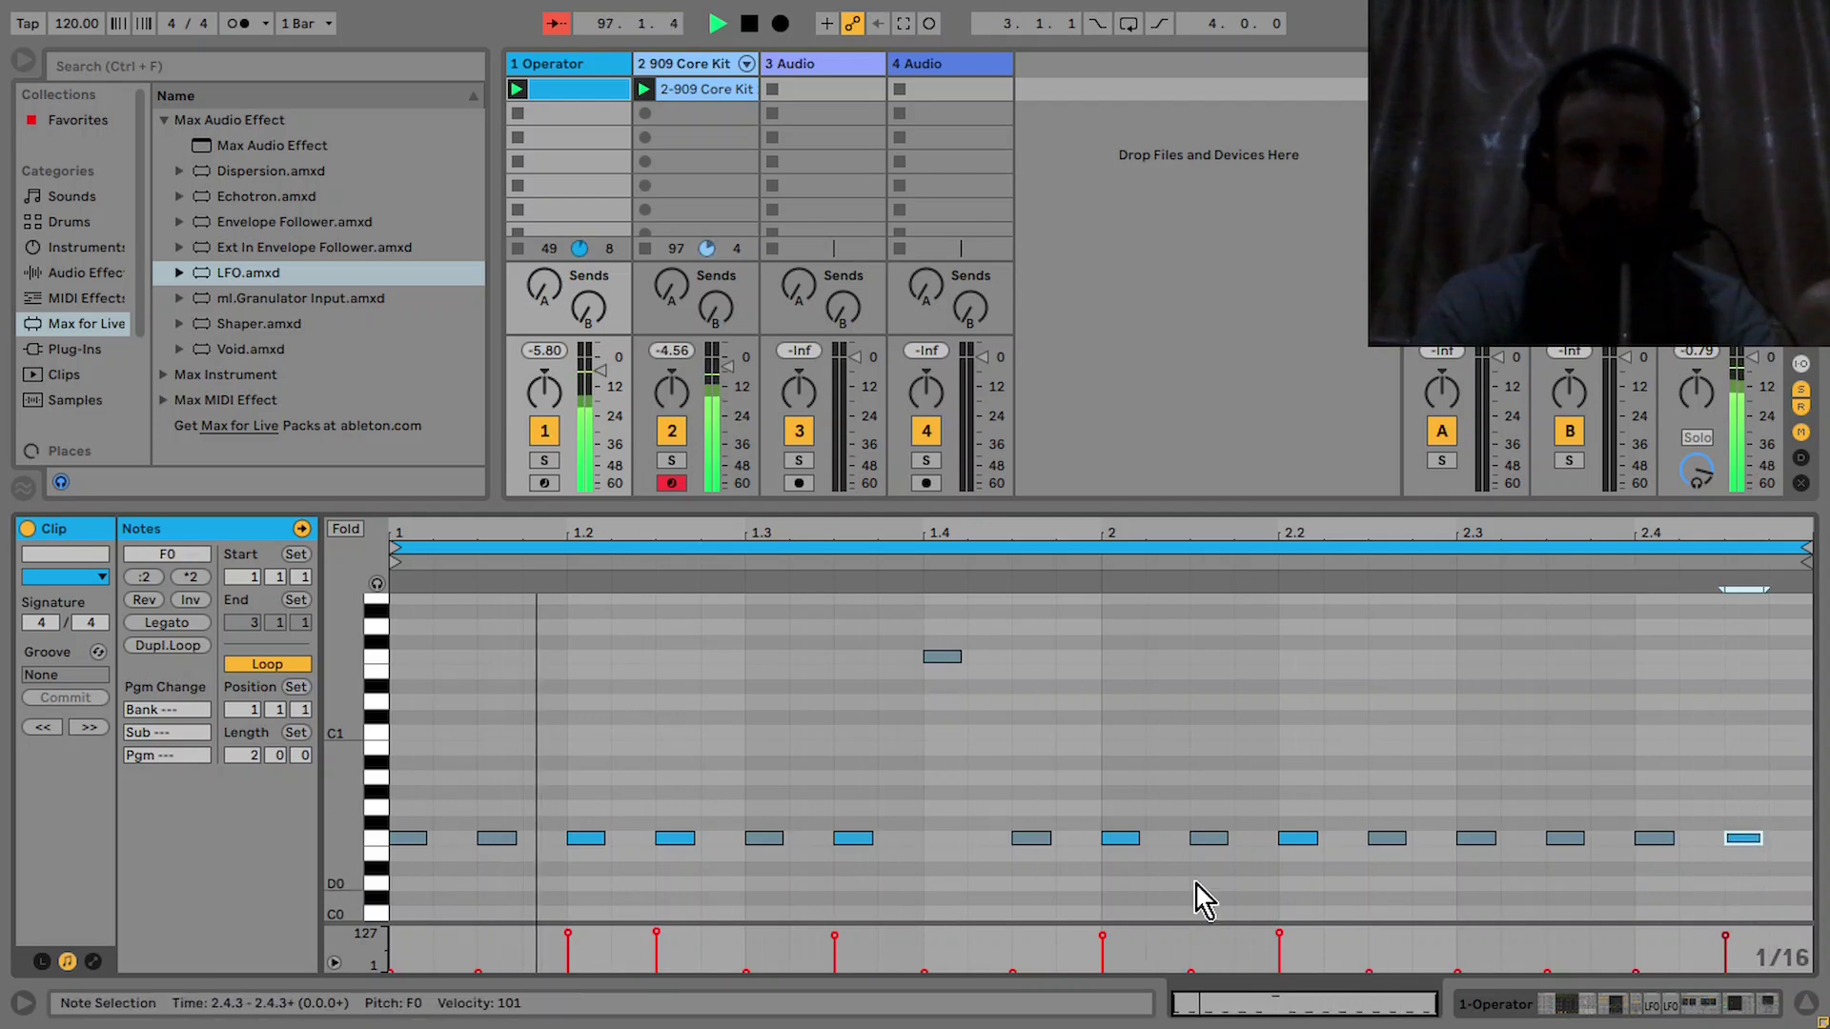
Try the bass note at 1.4.3 at higher pitches, ending on D#1
{"action": "left_click", "coordinate": [1022, 839]}
{"action": "key", "text": "Up"}
{"action": "key", "text": "Up"}
{"action": "key", "text": "Up"}
{"action": "key", "text": "Up"}
{"action": "key", "text": "Up"}
{"action": "key", "text": "Up"}
{"action": "key", "text": "Up"}
{"action": "key", "text": "Up"}
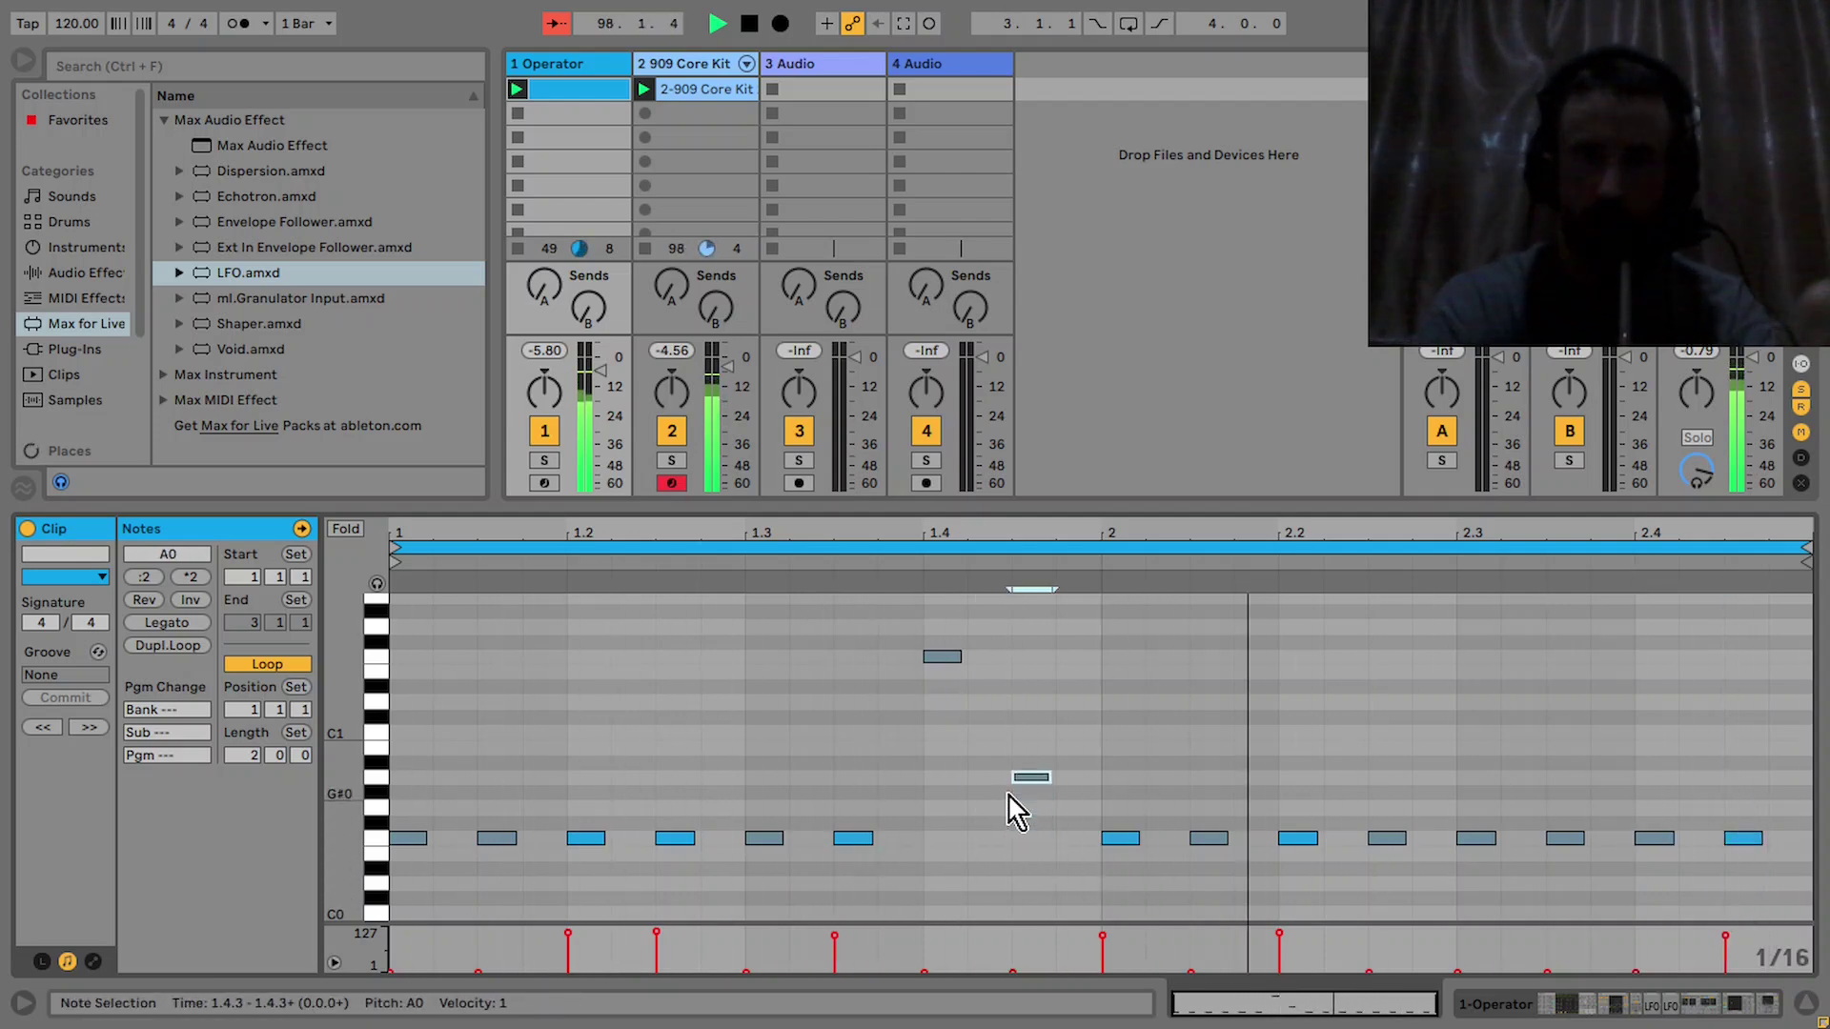
{"action": "key", "text": "Up"}
{"action": "key", "text": "Up"}
{"action": "key", "text": "Up"}
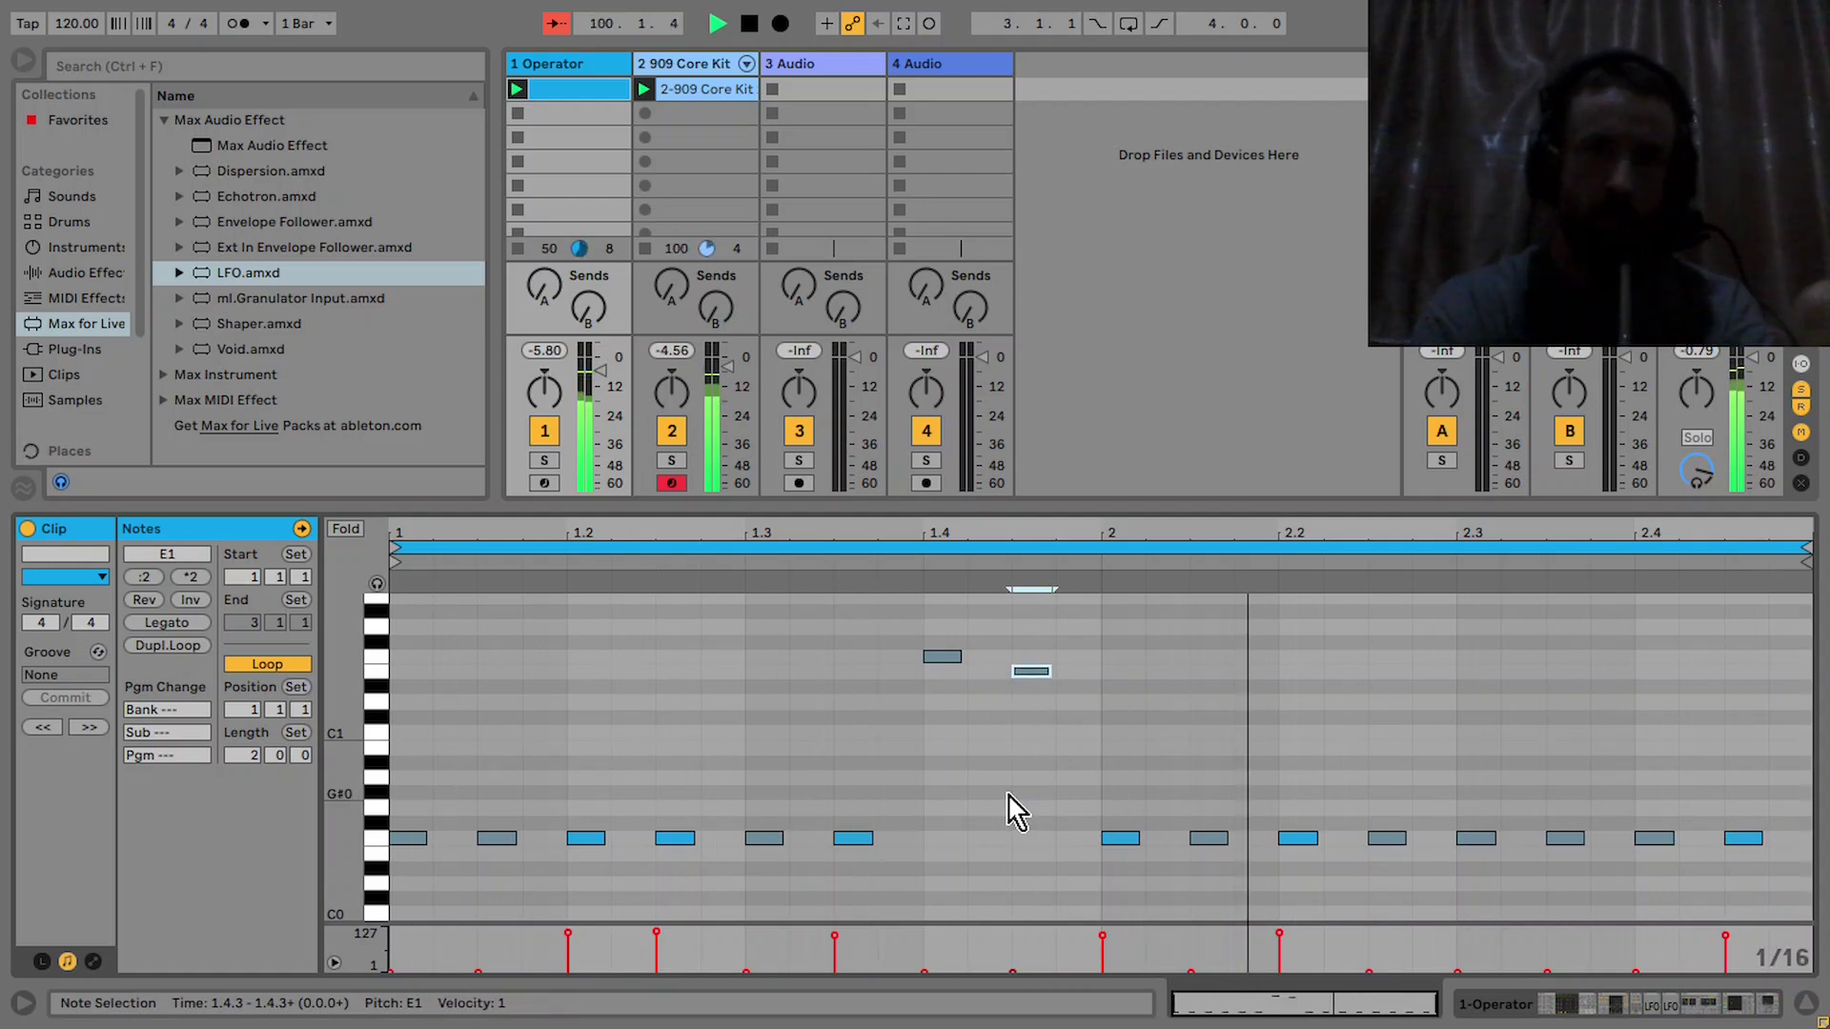
{"action": "key", "text": "Down"}
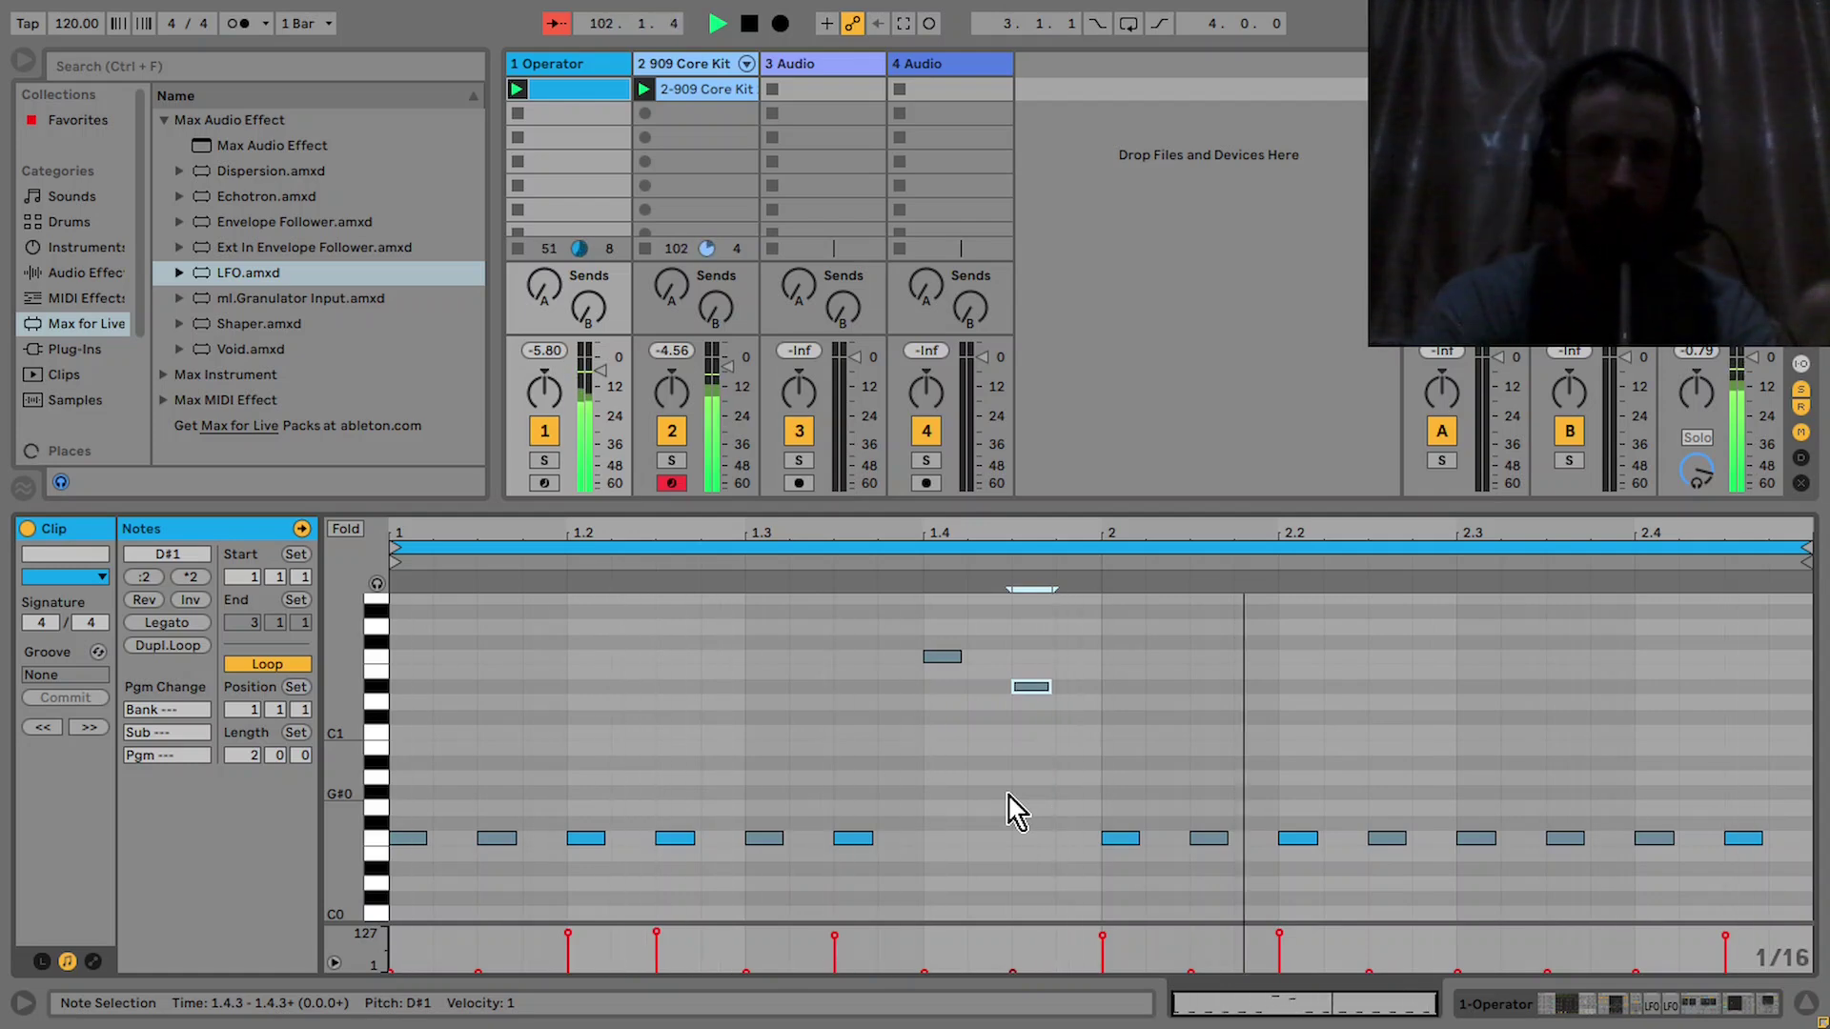
Lower the bass notes at 1.4.1 and 1.4.3 to F0
{"action": "left_click_drag", "start_coordinate": [1015, 810], "coordinate": [925, 628]}
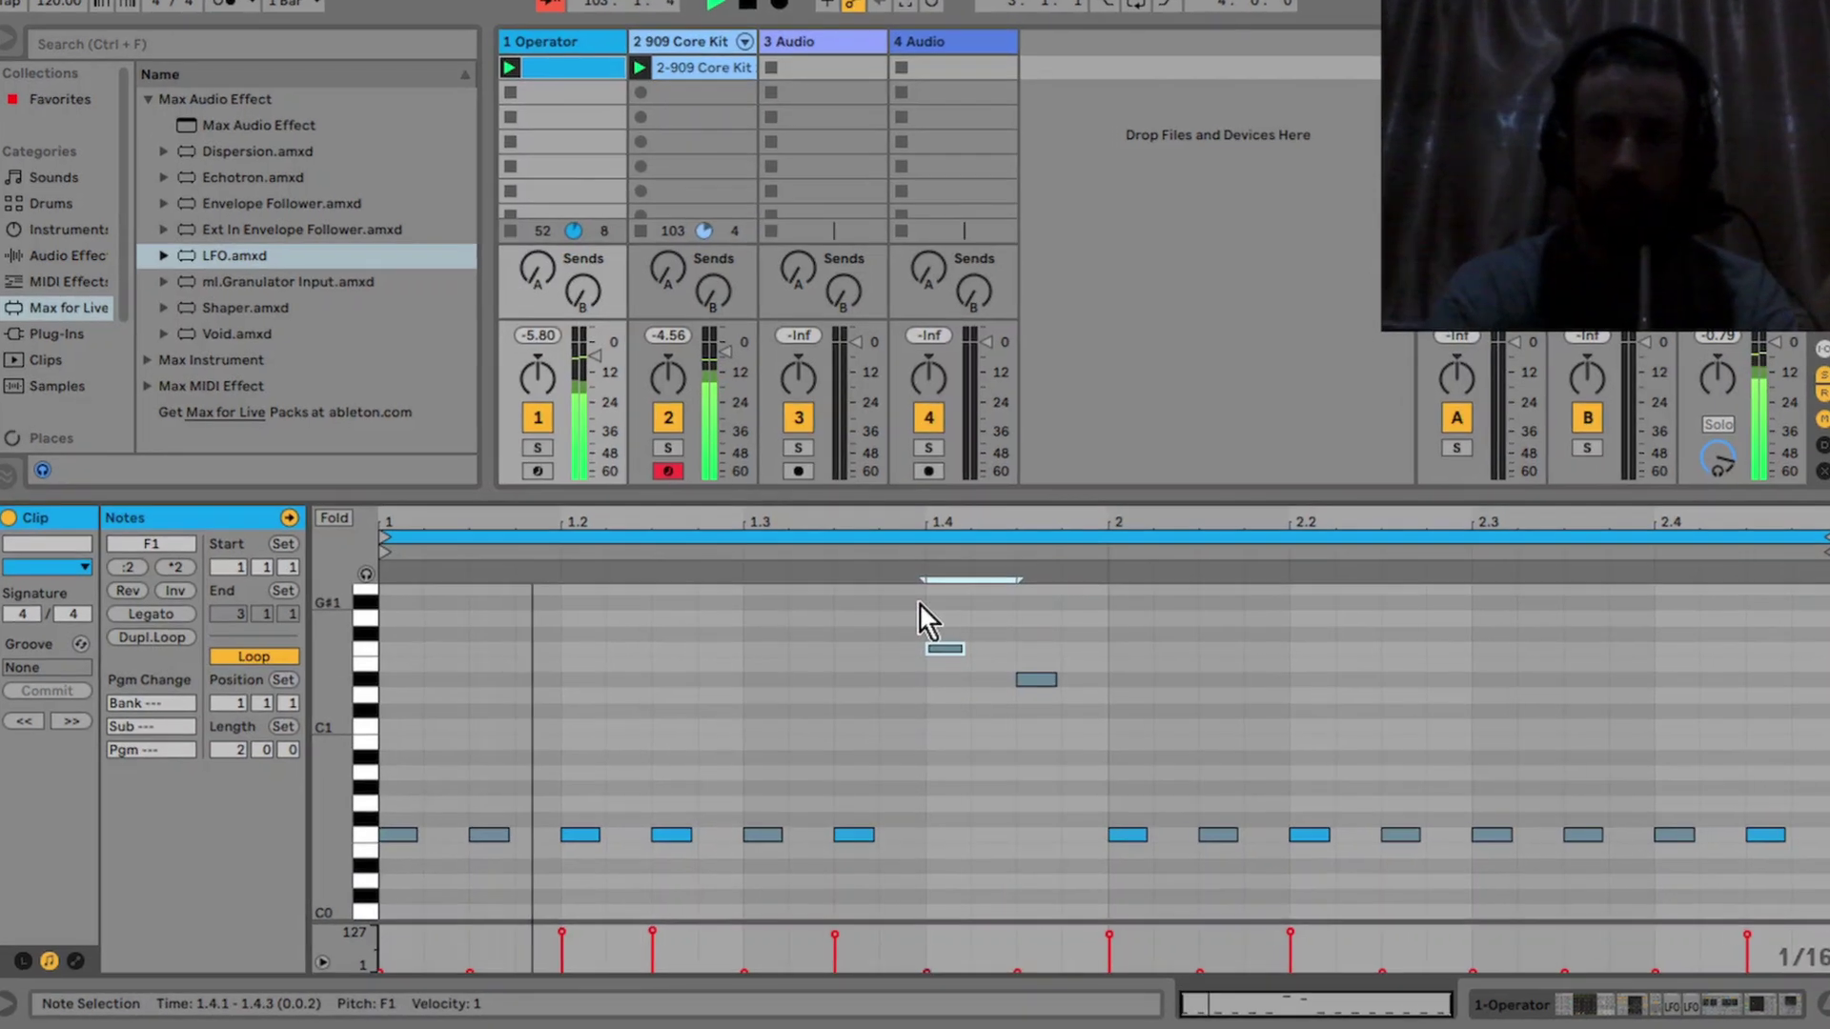
{"action": "key", "text": "shift+Down"}
{"action": "left_click_drag", "start_coordinate": [1148, 637], "coordinate": [1024, 671]}
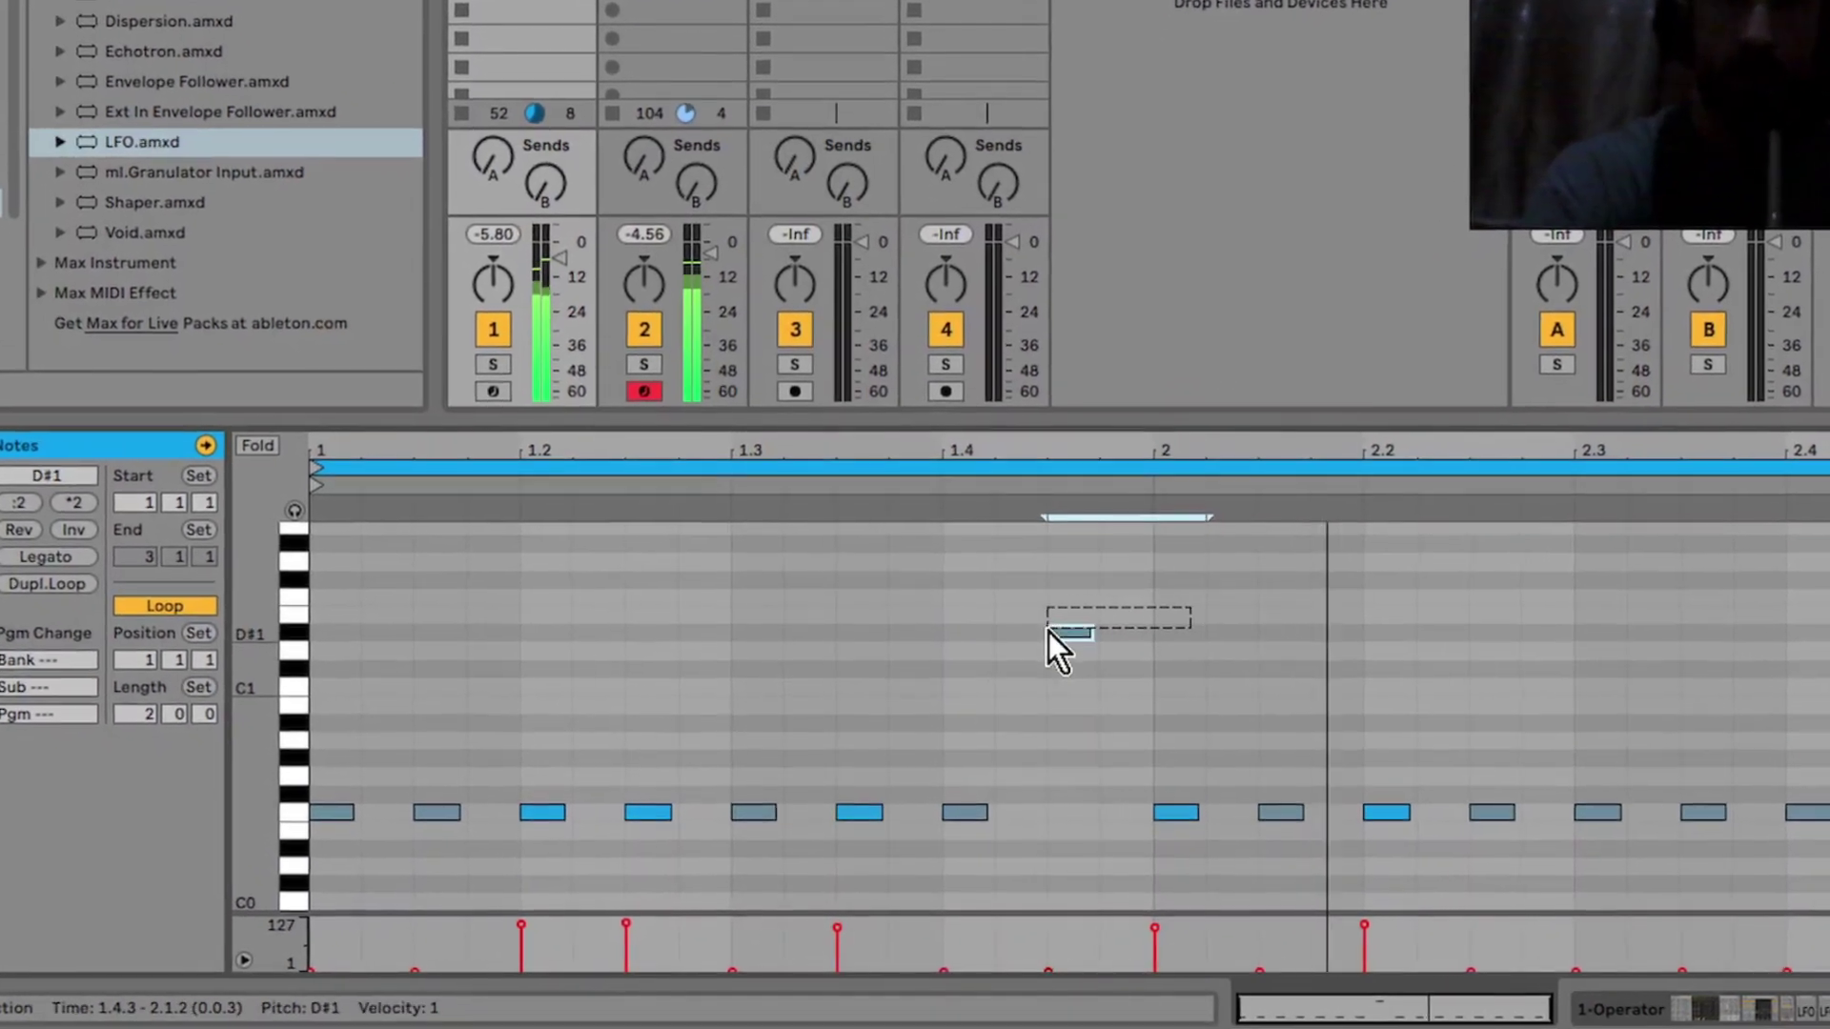
{"action": "key", "text": "Down"}
{"action": "key", "text": "Down"}
{"action": "key", "text": "Down"}
{"action": "key", "text": "Down"}
{"action": "key", "text": "Down"}
{"action": "key", "text": "Down"}
{"action": "key", "text": "Down"}
{"action": "key", "text": "Down"}
{"action": "key", "text": "Down"}
{"action": "key", "text": "Down"}
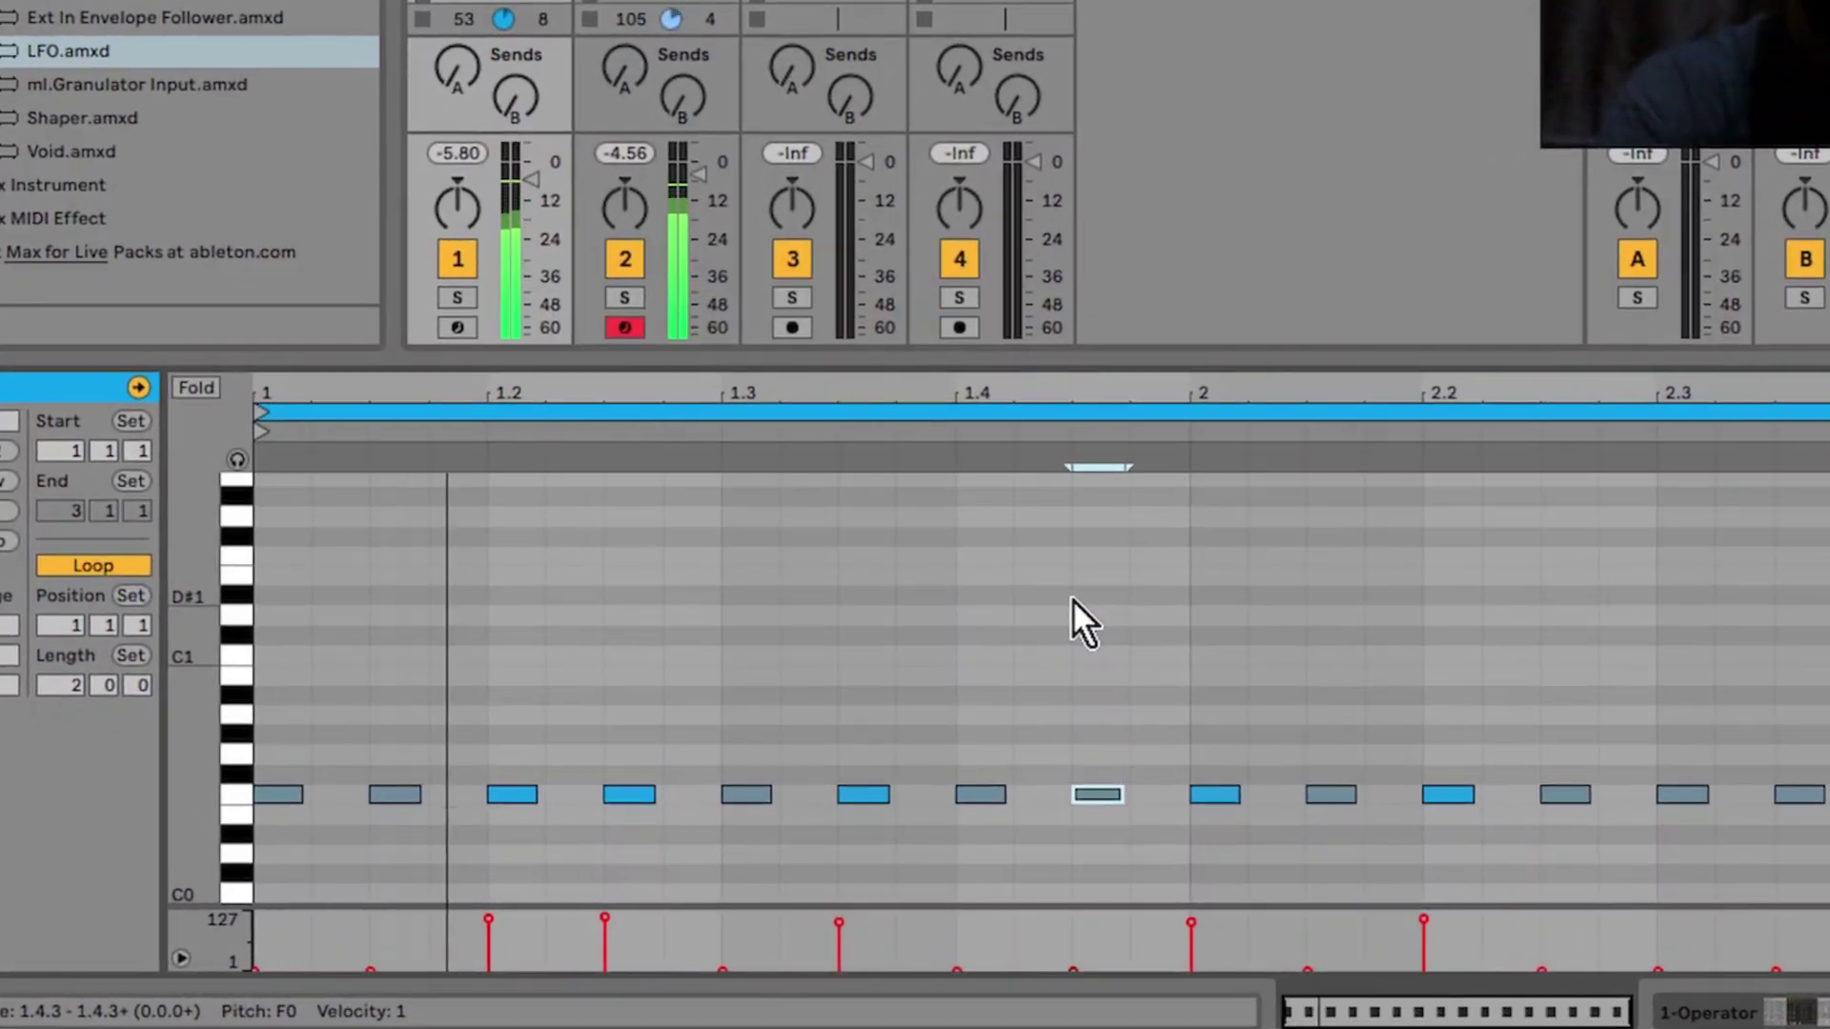
Select all F0 notes in the Operator clip and transpose them to B0
{"action": "left_click", "coordinate": [236, 793]}
{"action": "key", "text": "Up"}
{"action": "key", "text": "Up"}
{"action": "key", "text": "Up"}
{"action": "key", "text": "Up"}
{"action": "key", "text": "Up"}
{"action": "key", "text": "Up"}
{"action": "key", "text": "Up"}
{"action": "key", "text": "Up"}
{"action": "key", "text": "Up"}
{"action": "key", "text": "Up"}
{"action": "key", "text": "Up"}
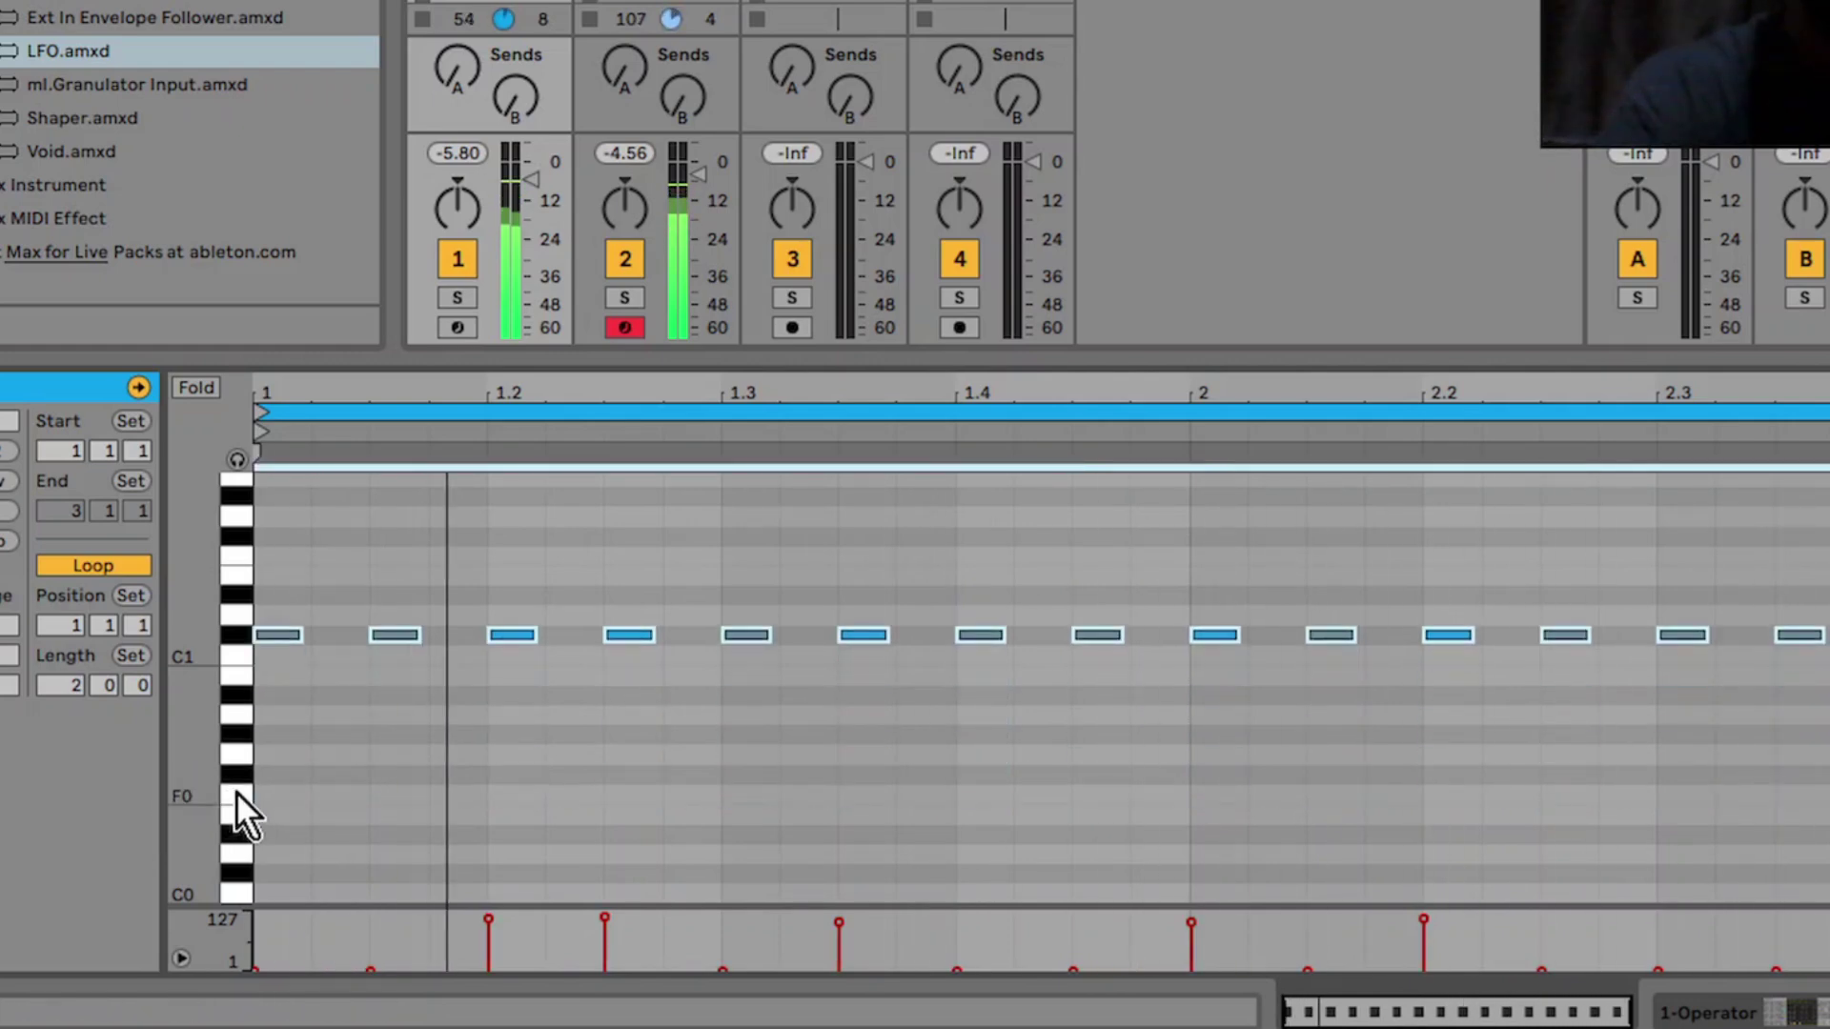
{"action": "key", "text": "Down"}
{"action": "key", "text": "Down"}
{"action": "key", "text": "Down"}
{"action": "key", "text": "Down"}
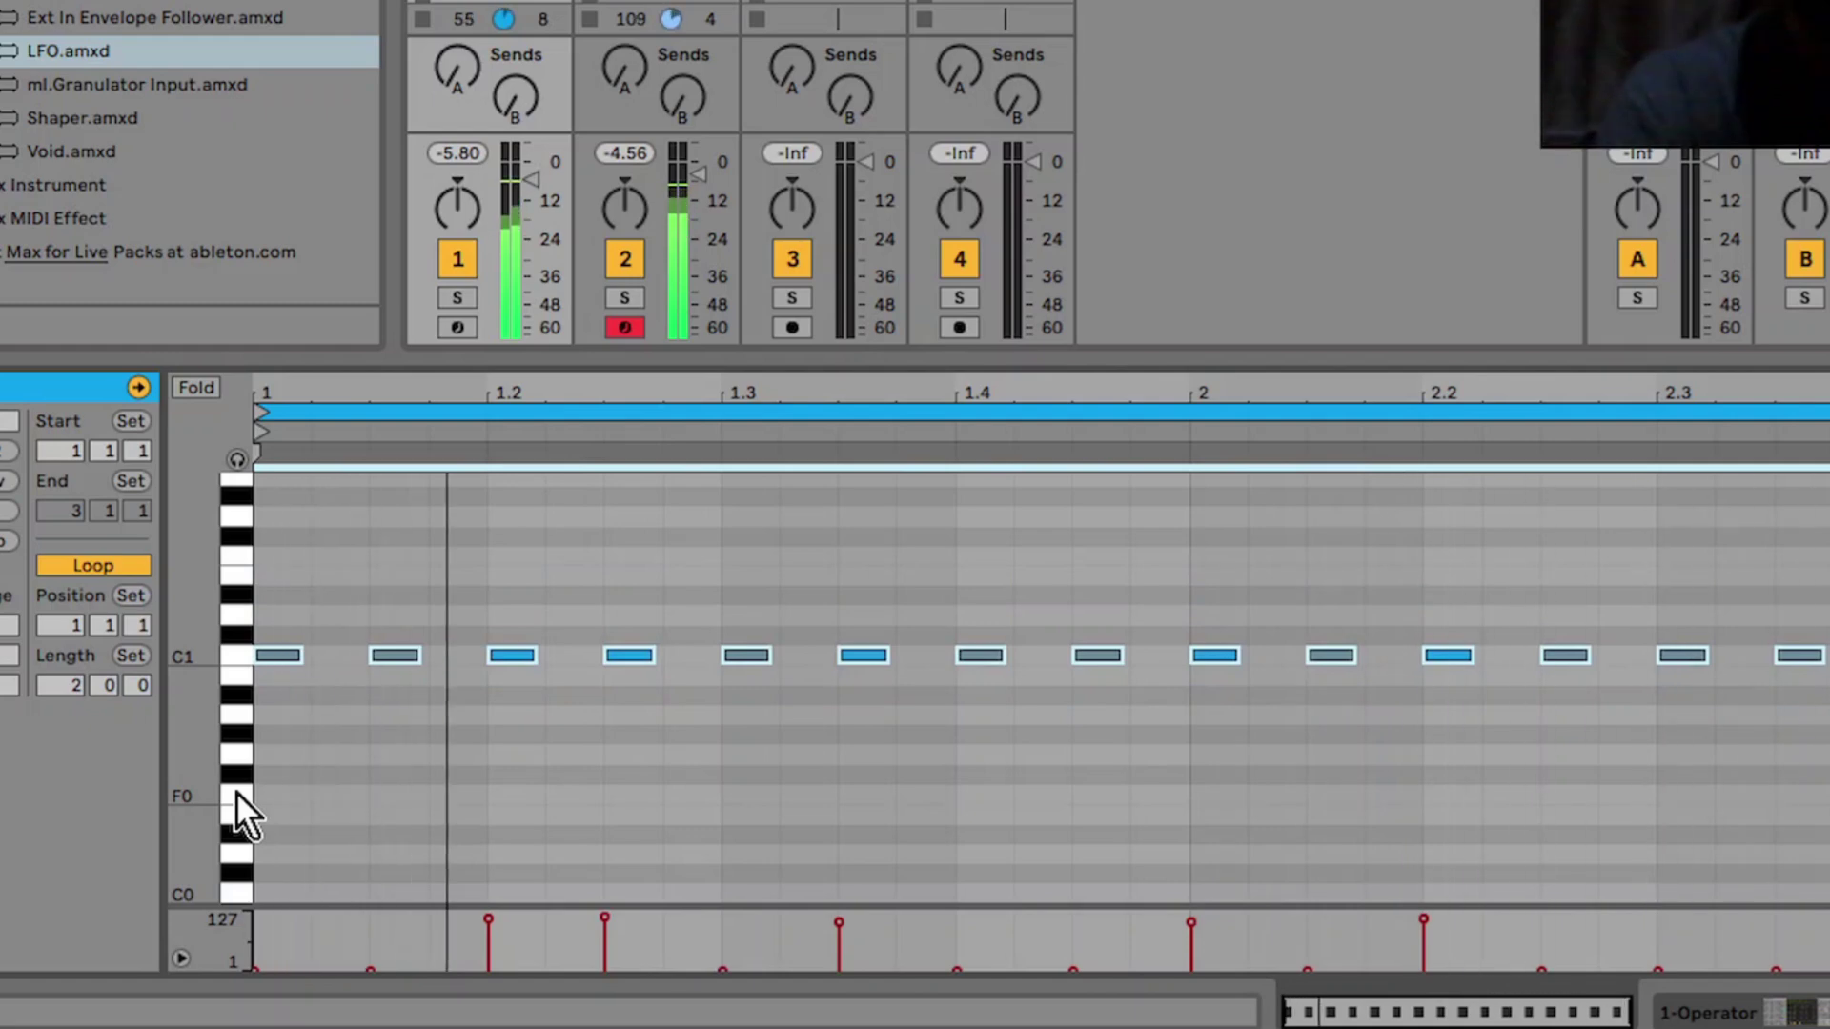
{"action": "key", "text": "Down"}
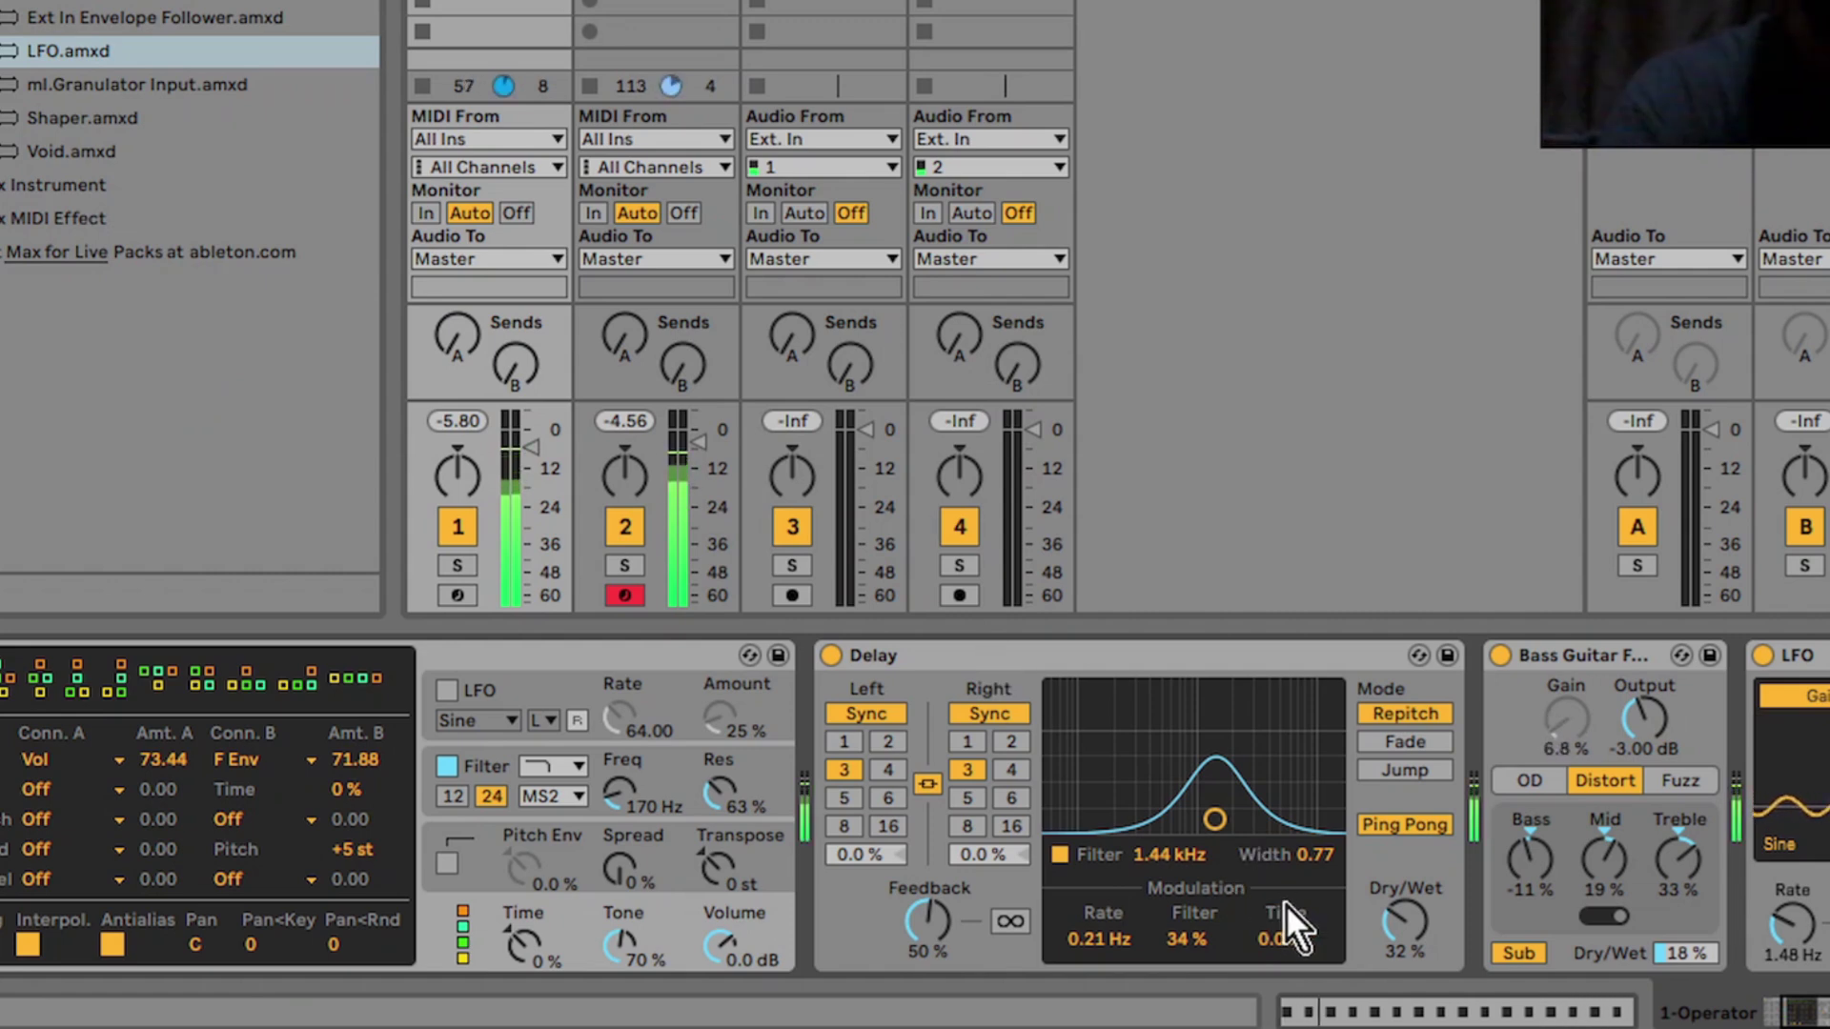
Set the Dry/Wet of the Operator track's Delay to 18% and review the remaining effects in the chain
{"action": "left_click_drag", "start_coordinate": [1394, 934], "coordinate": [1393, 960]}
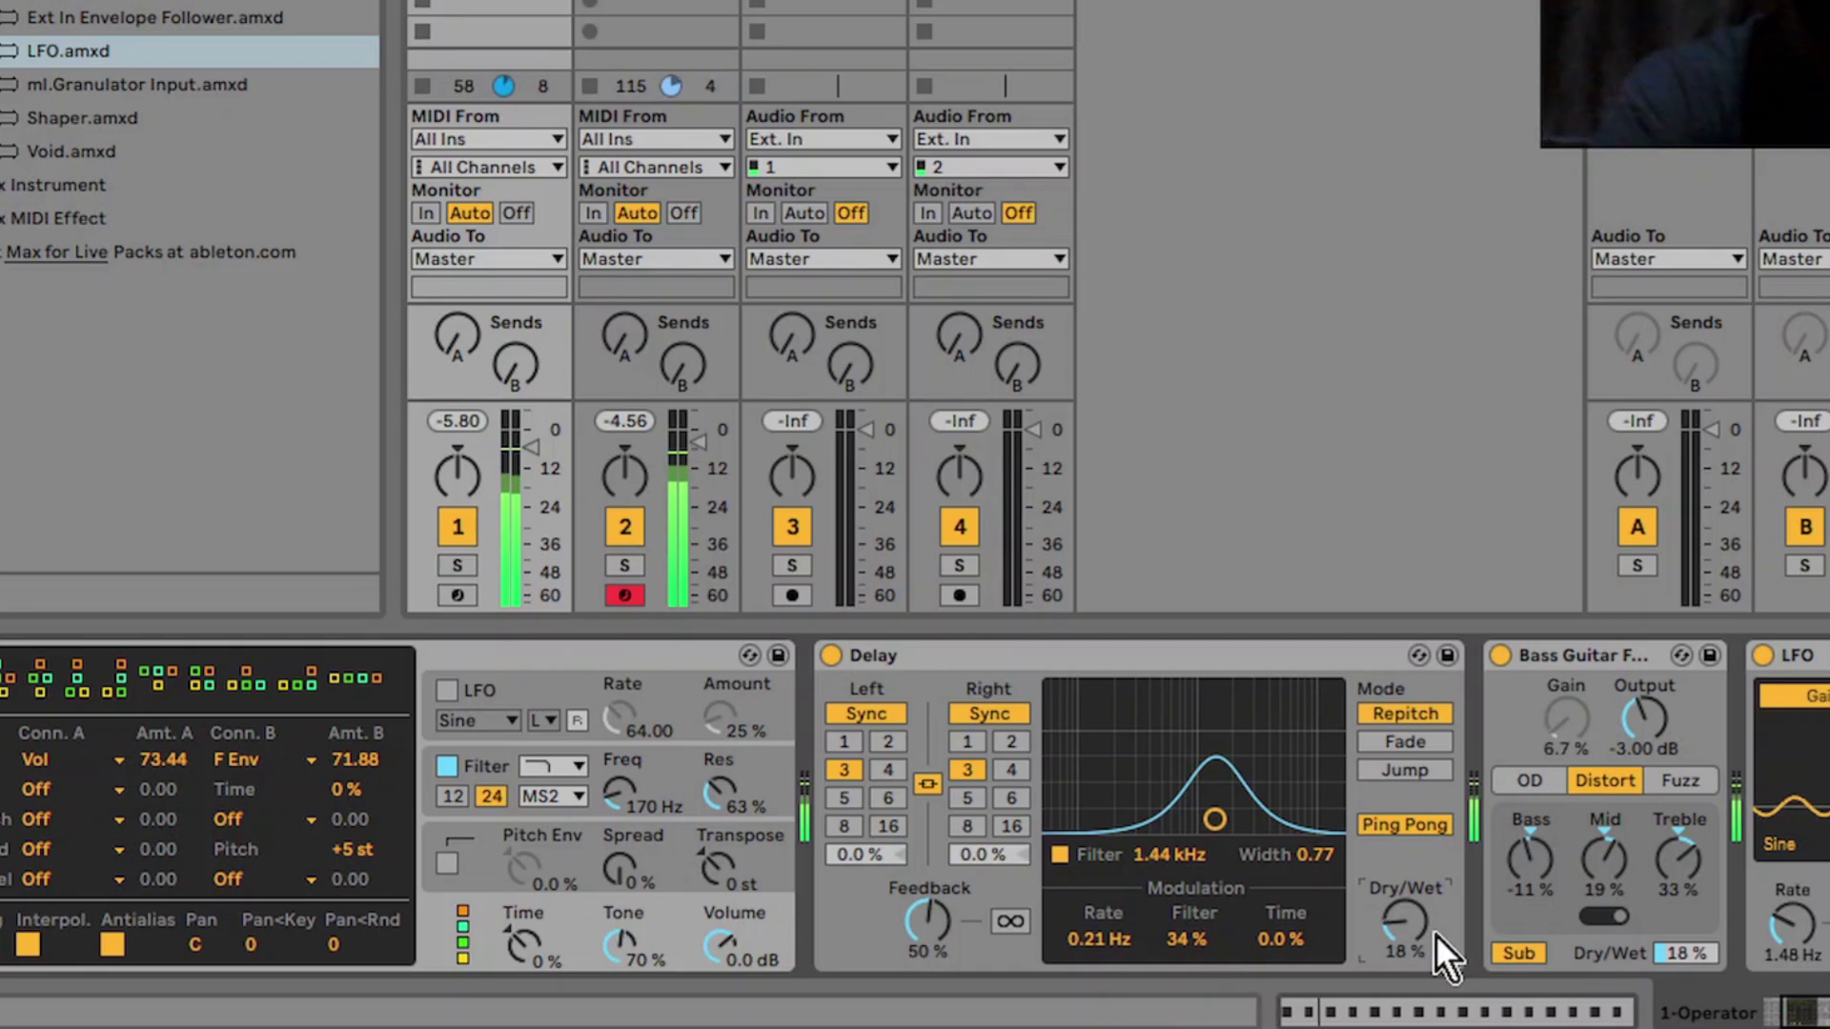
{"action": "scroll", "coordinate": [1815, 901], "scroll_direction": "right", "scroll_amount": 10}
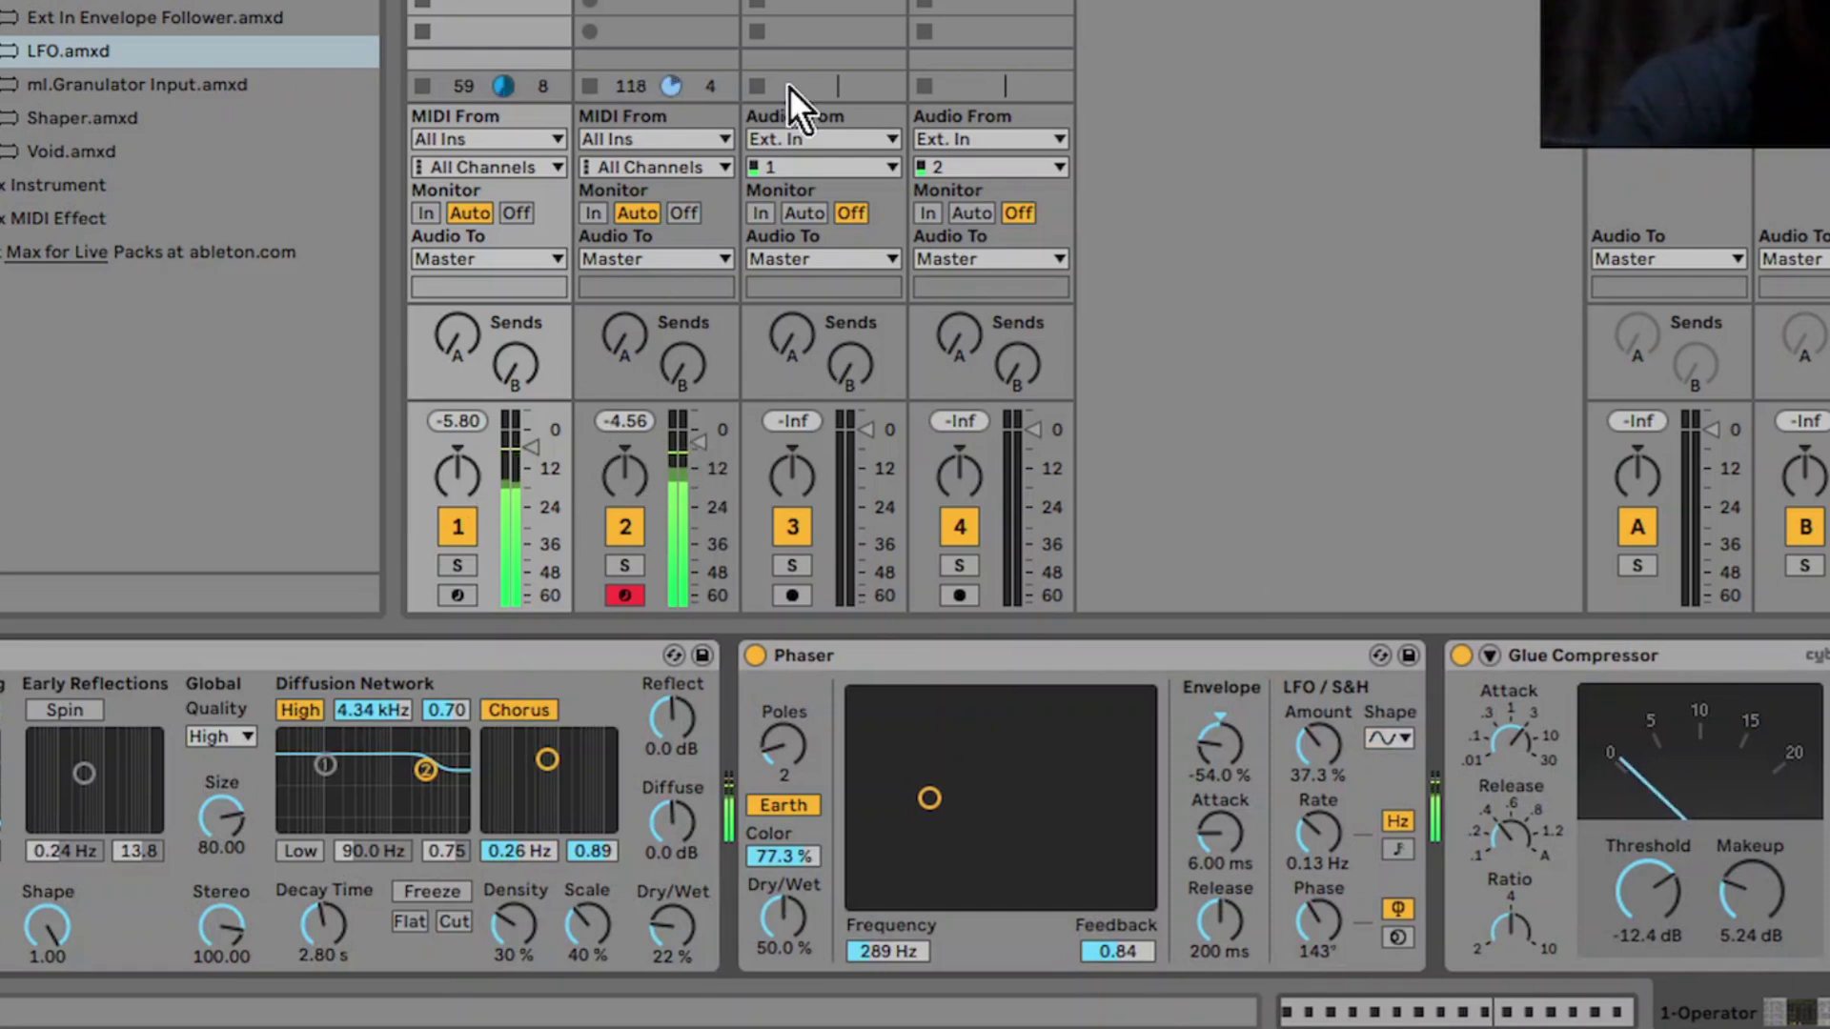
Open the 909 Core Kit clip and stretch its Hihat Open 909 notes to double length so they fall on eighths
{"action": "left_click", "coordinate": [703, 57]}
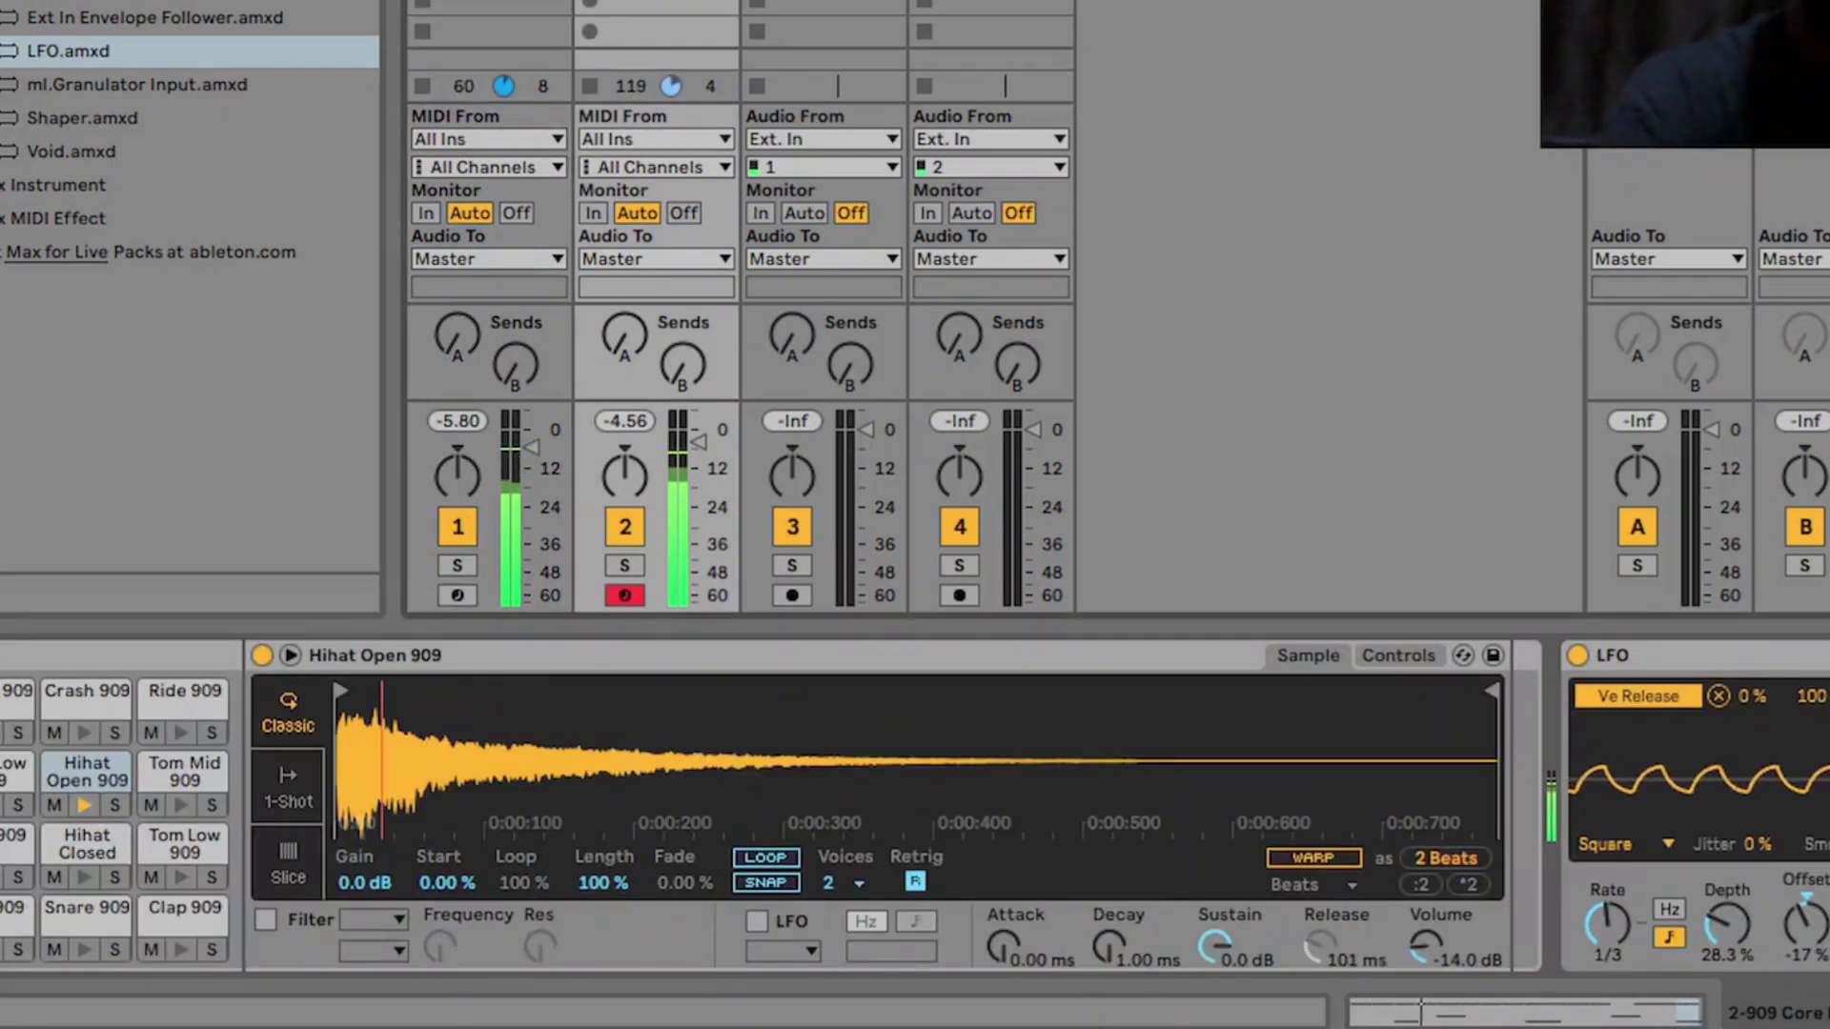
{"action": "key", "text": "shift+Tab"}
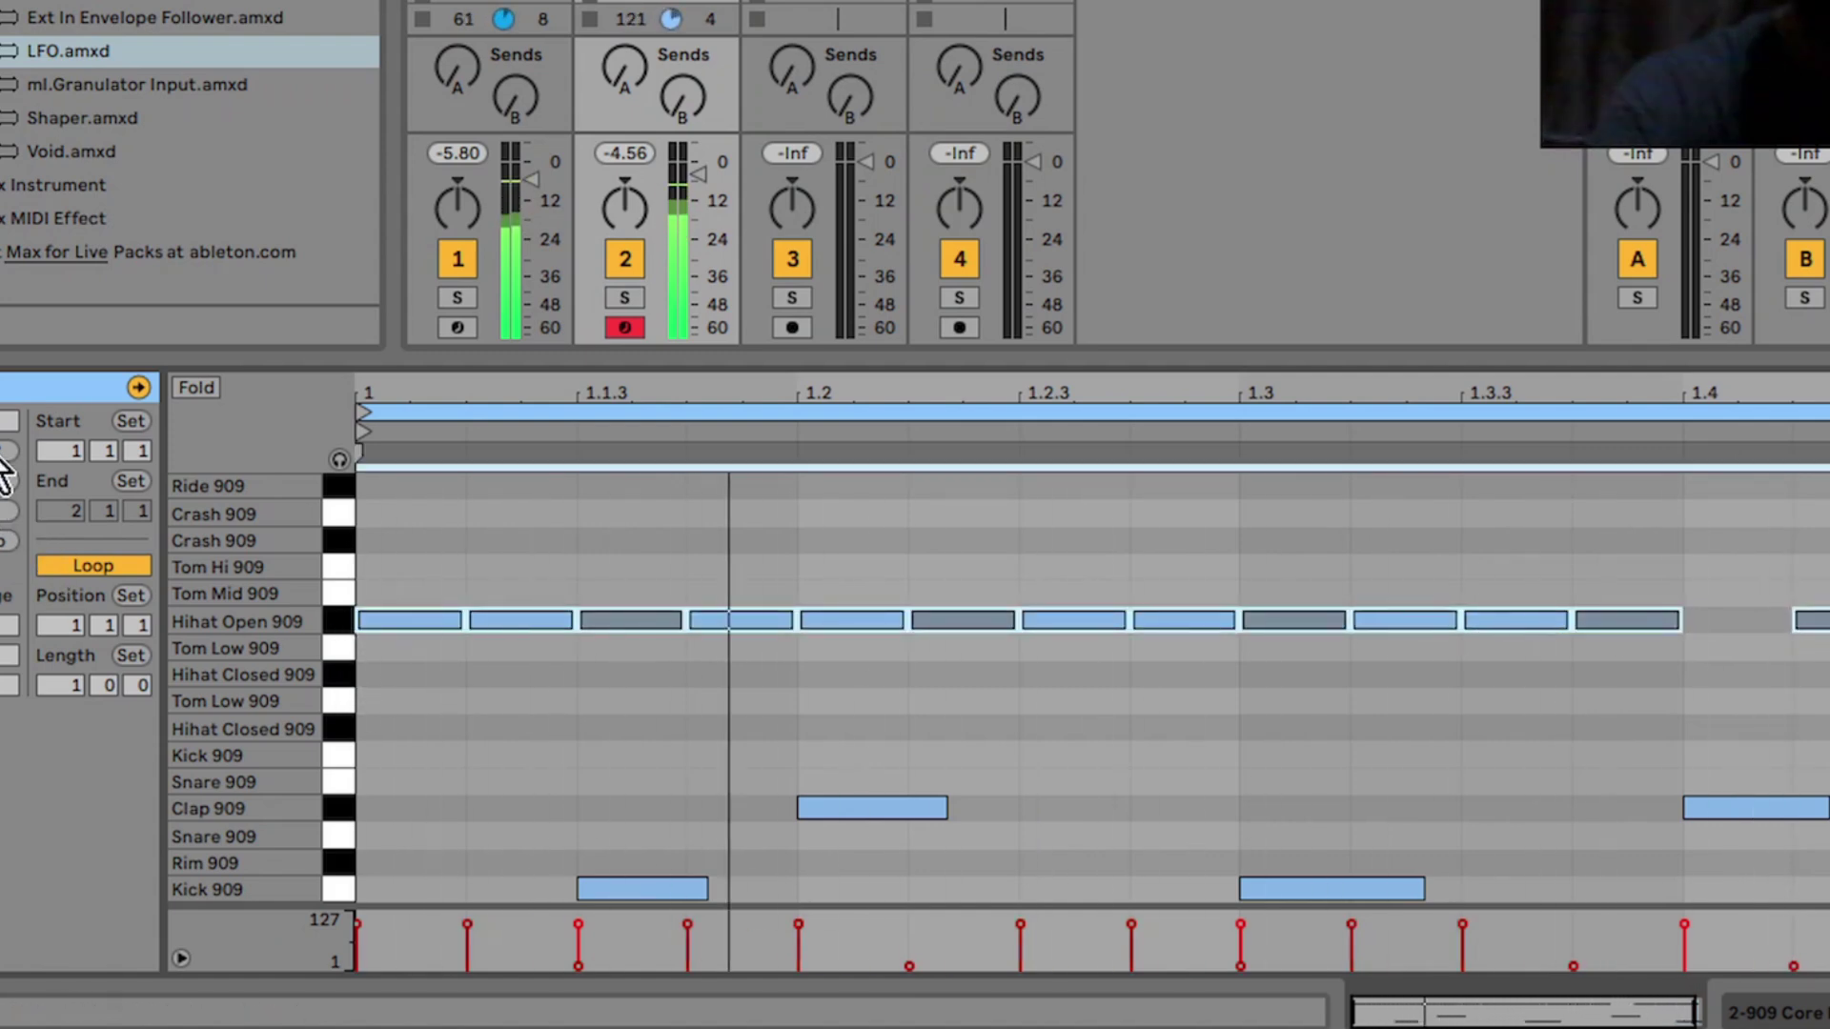
{"action": "key", "text": "minus"}
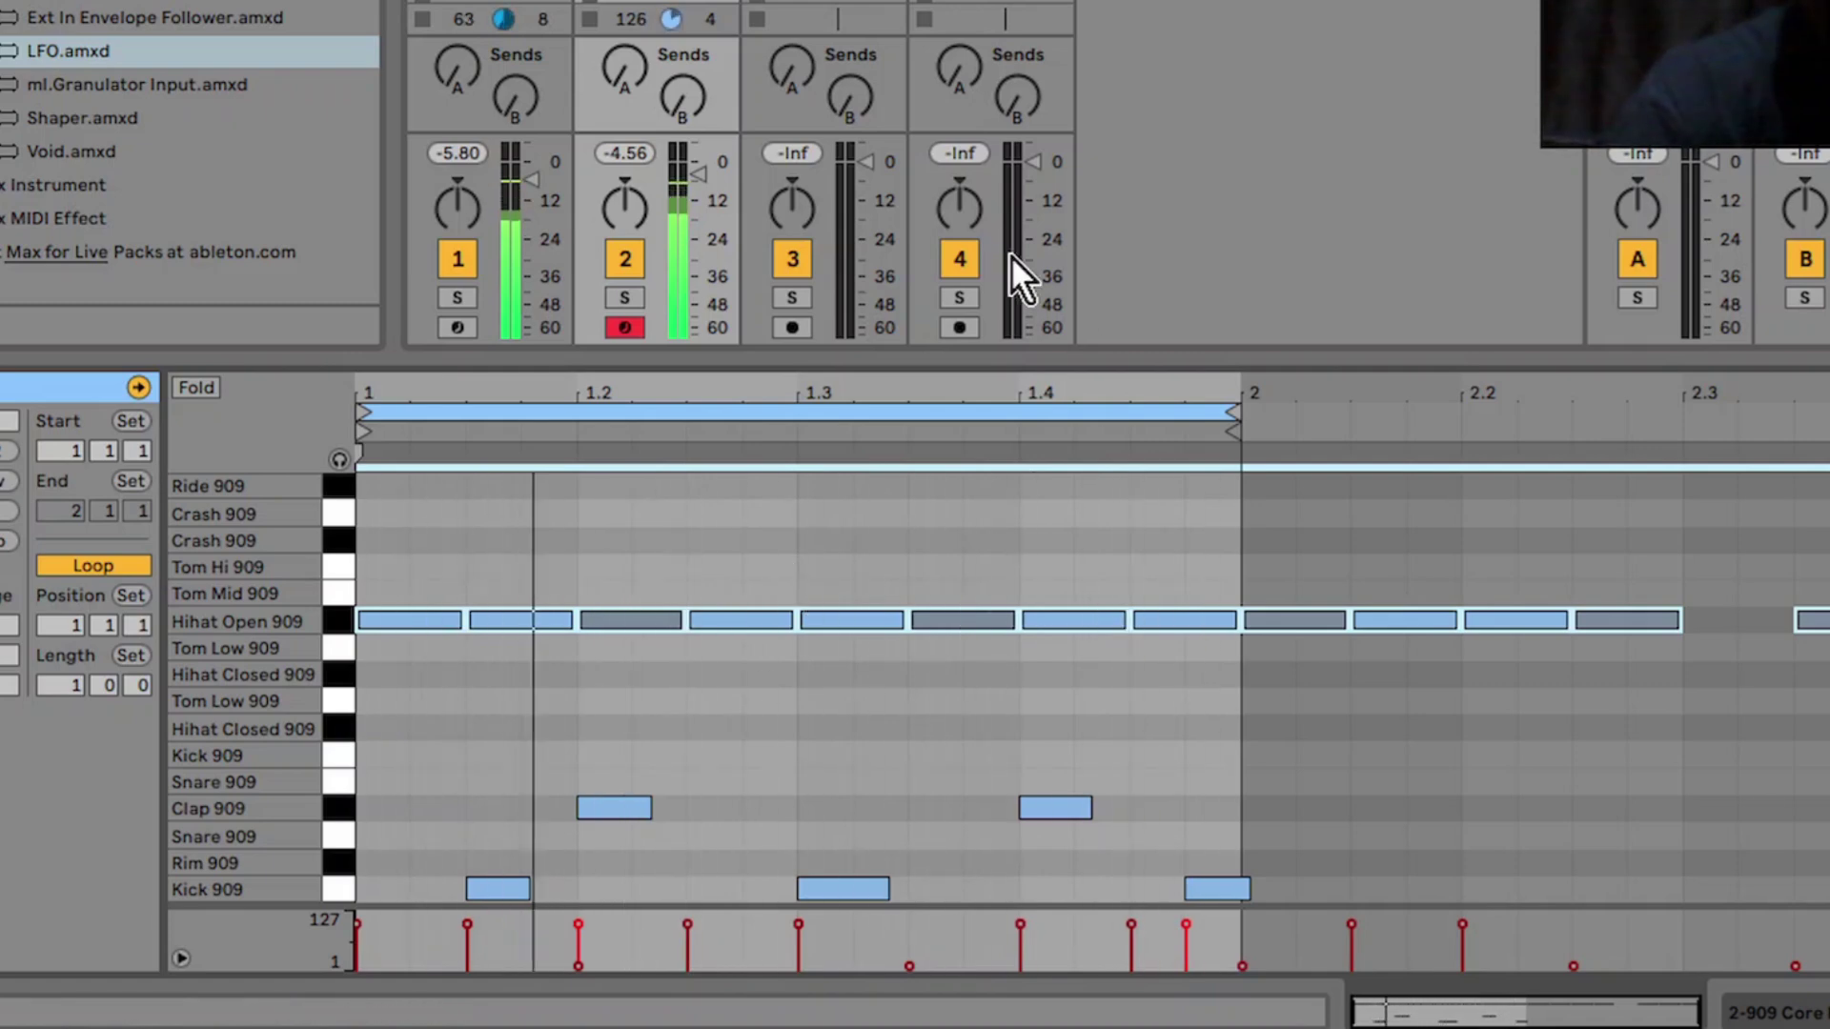
Return to the Operator clip and duplicate its loop with the notes to make it four bars long
{"action": "key", "text": "Left"}
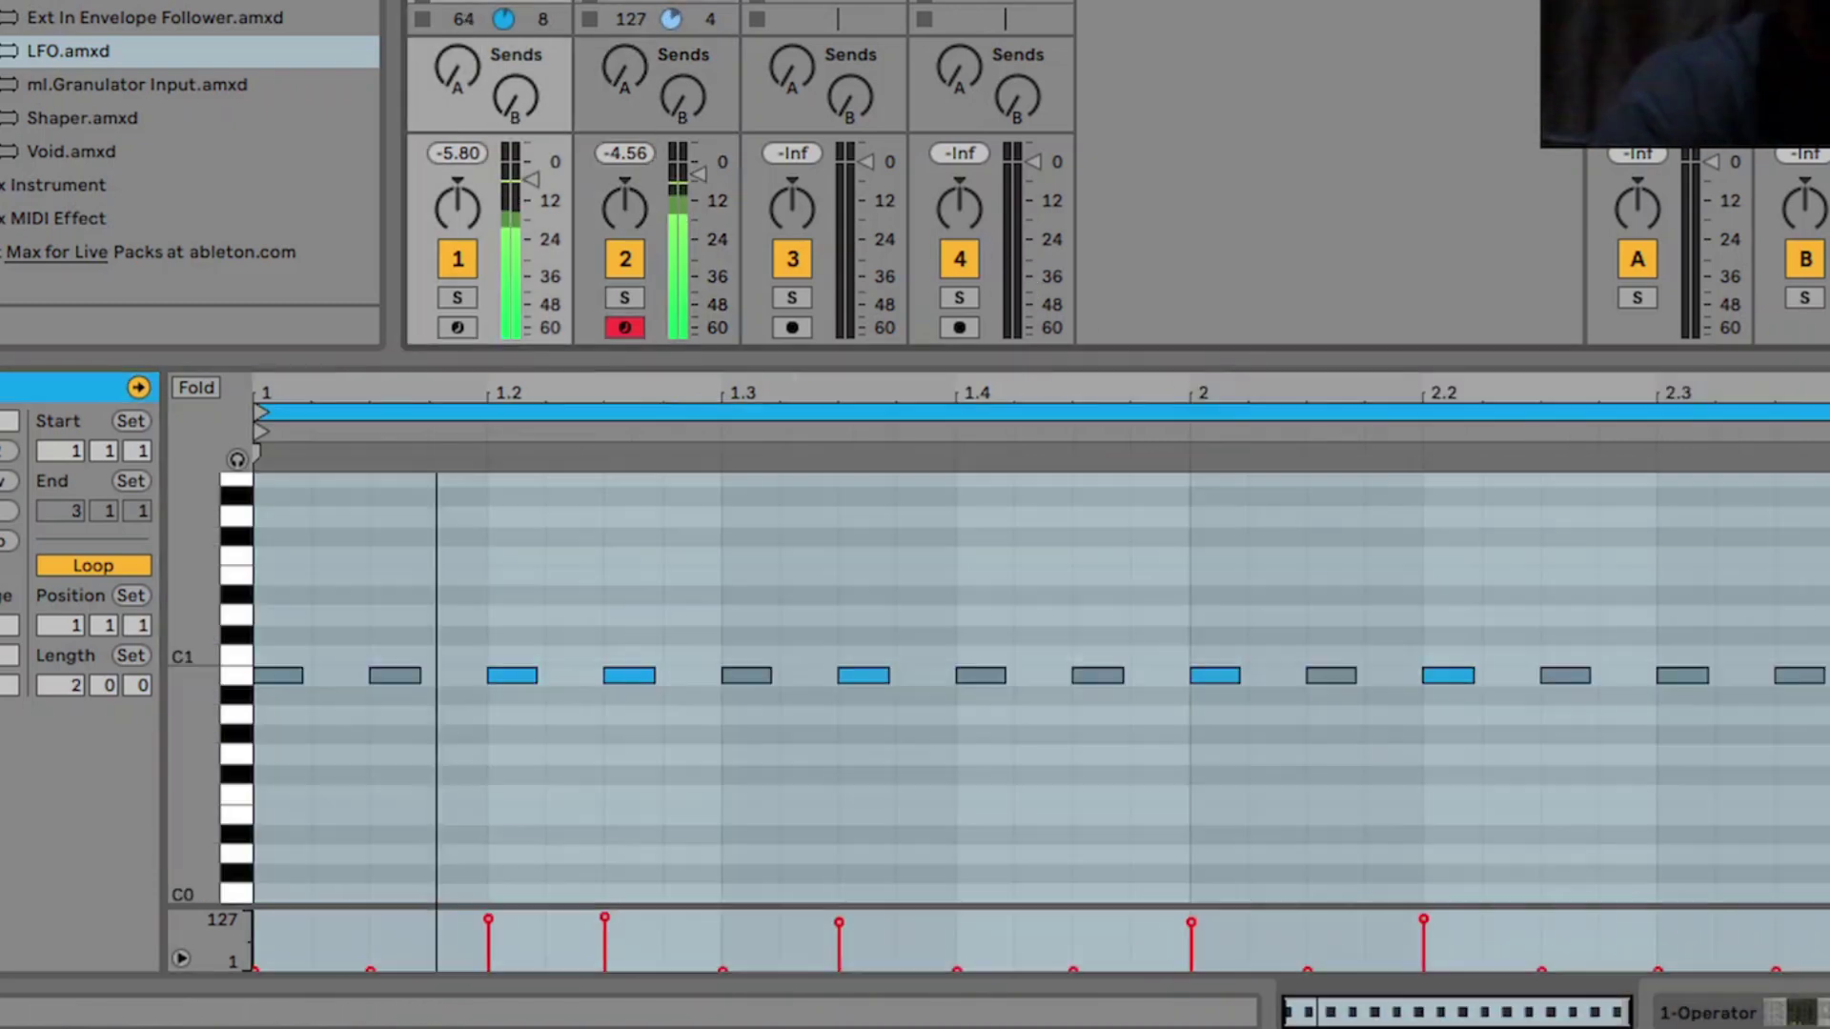
{"action": "left_click", "coordinate": [931, 407]}
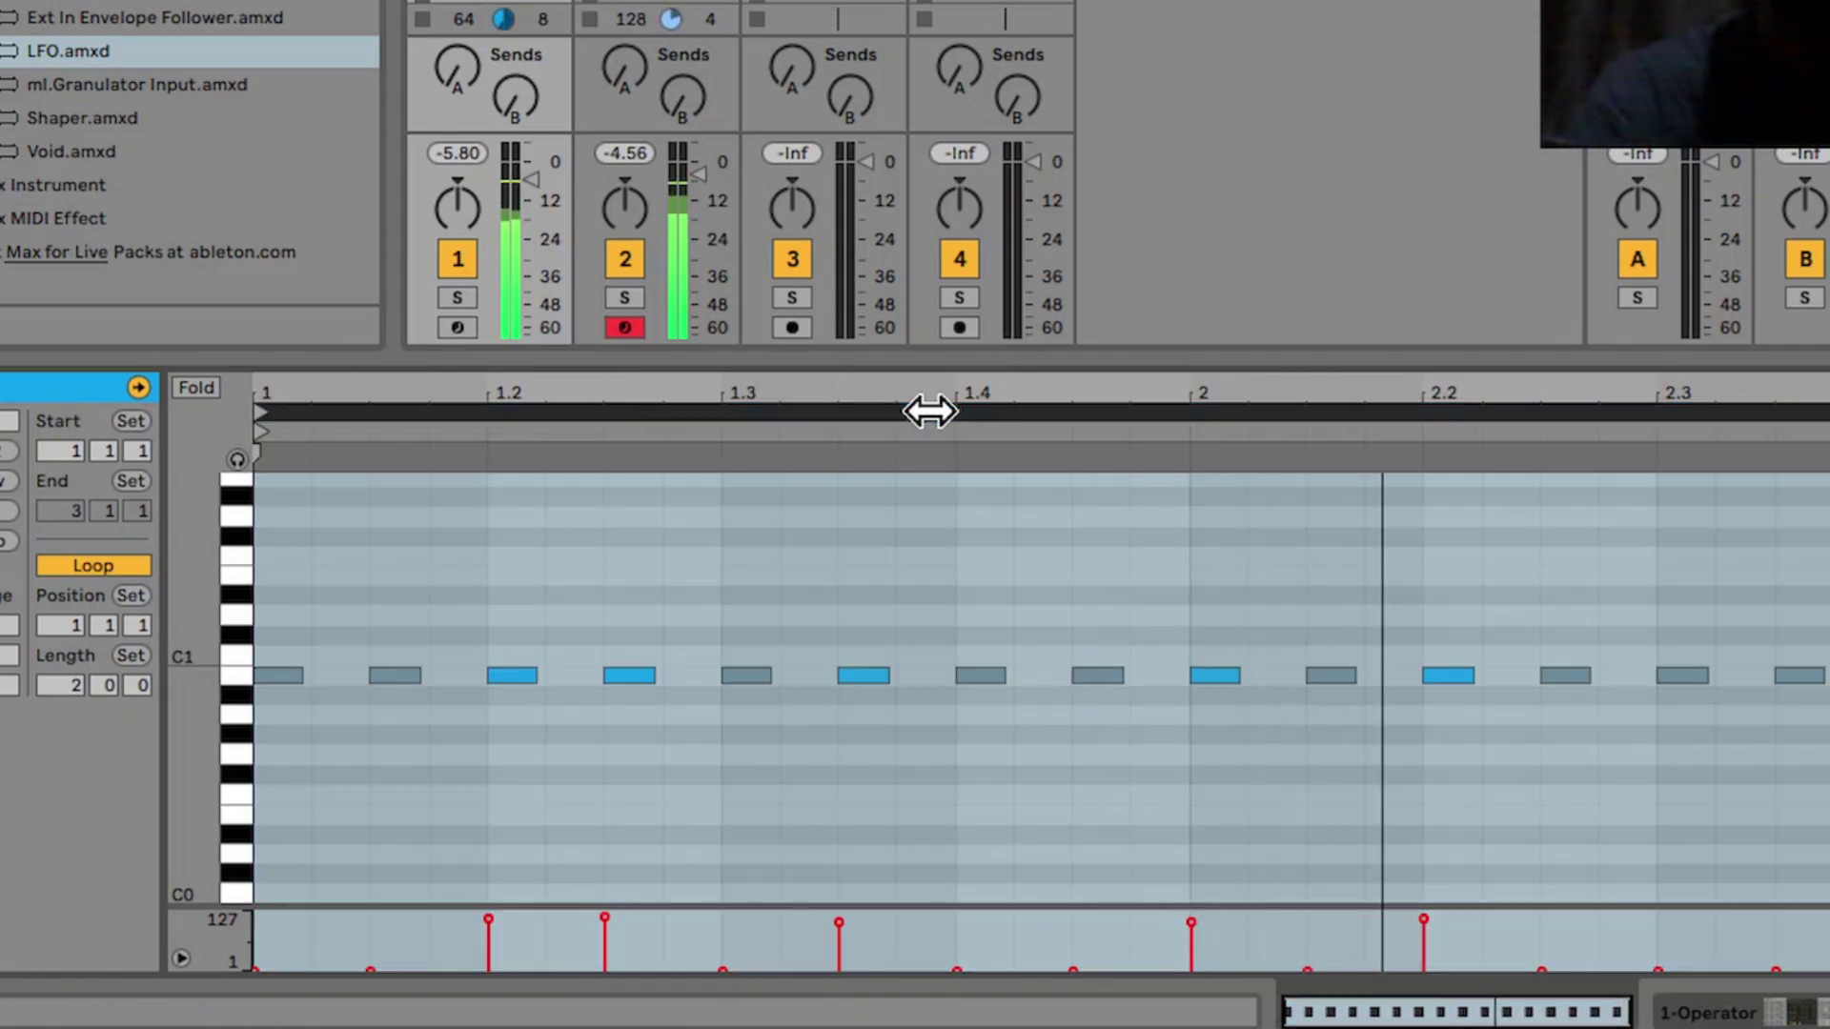
{"action": "key", "text": "ctrl+d"}
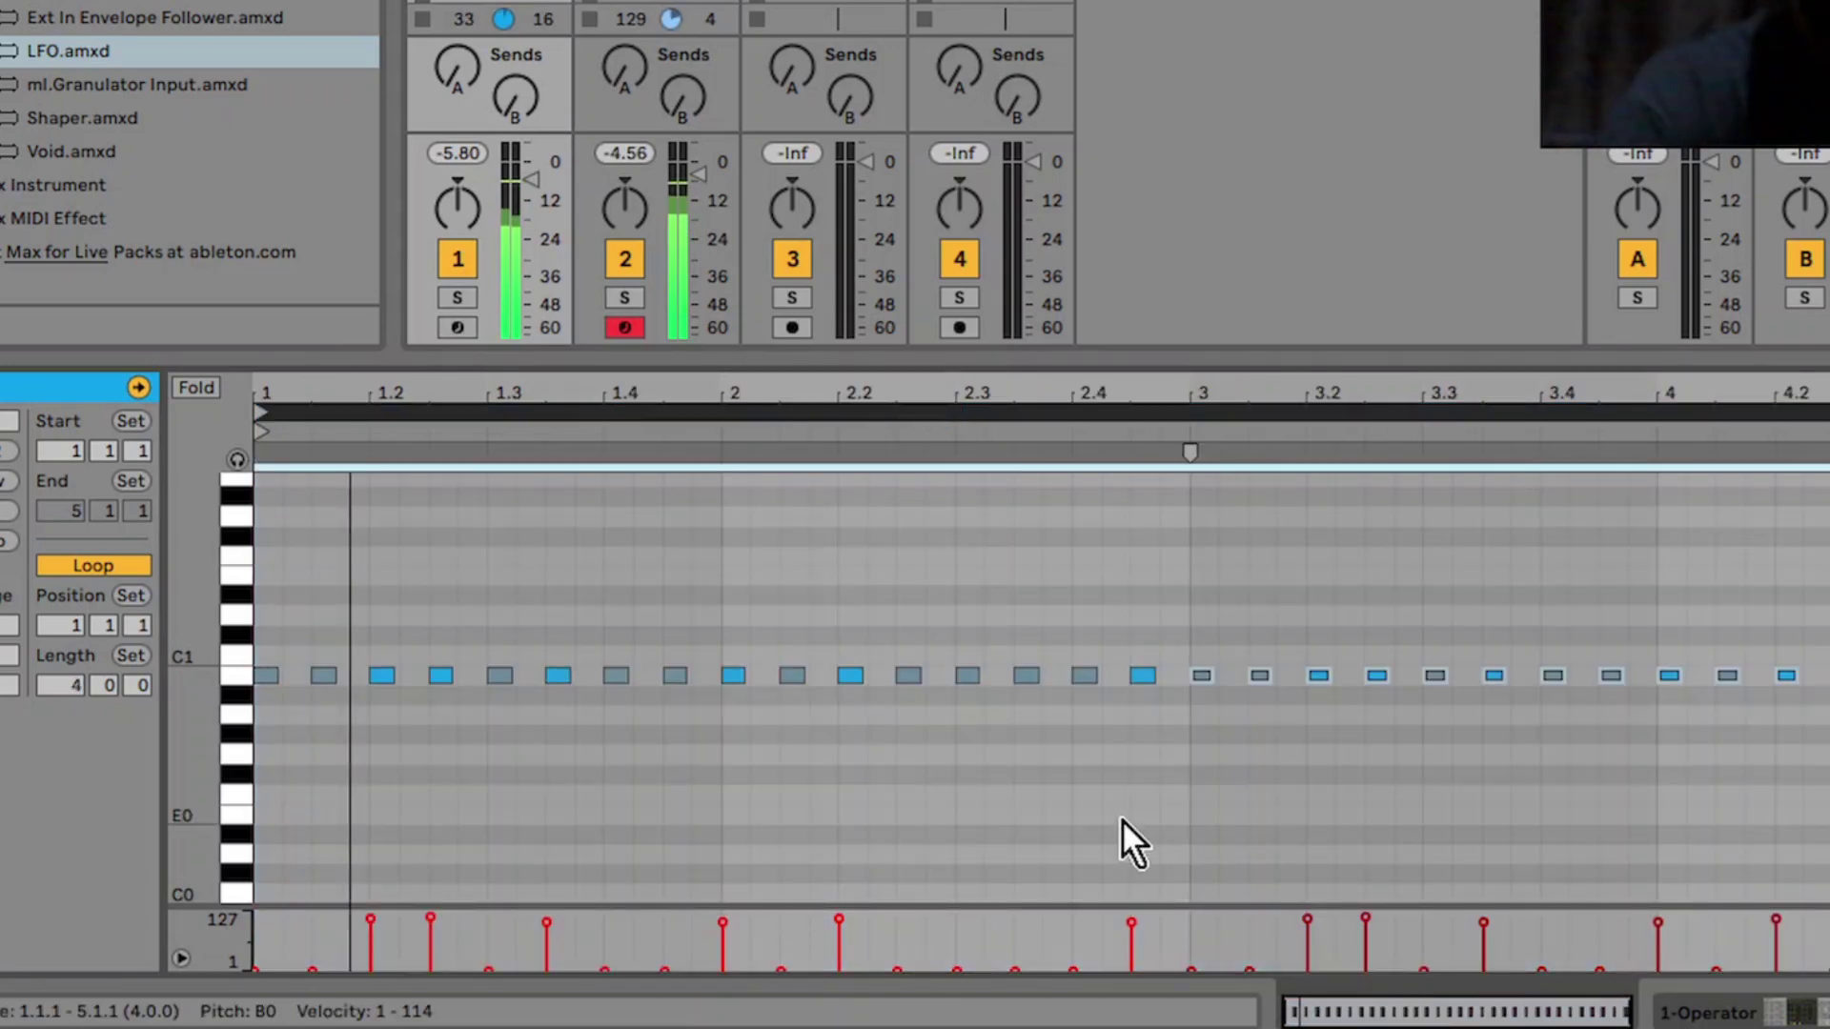
Reverse the bass notes from 3.2.3 to 3.3.1 and those from 4.1.1 to 4.3.1
{"action": "left_click_drag", "start_coordinate": [1373, 779], "coordinate": [1440, 594]}
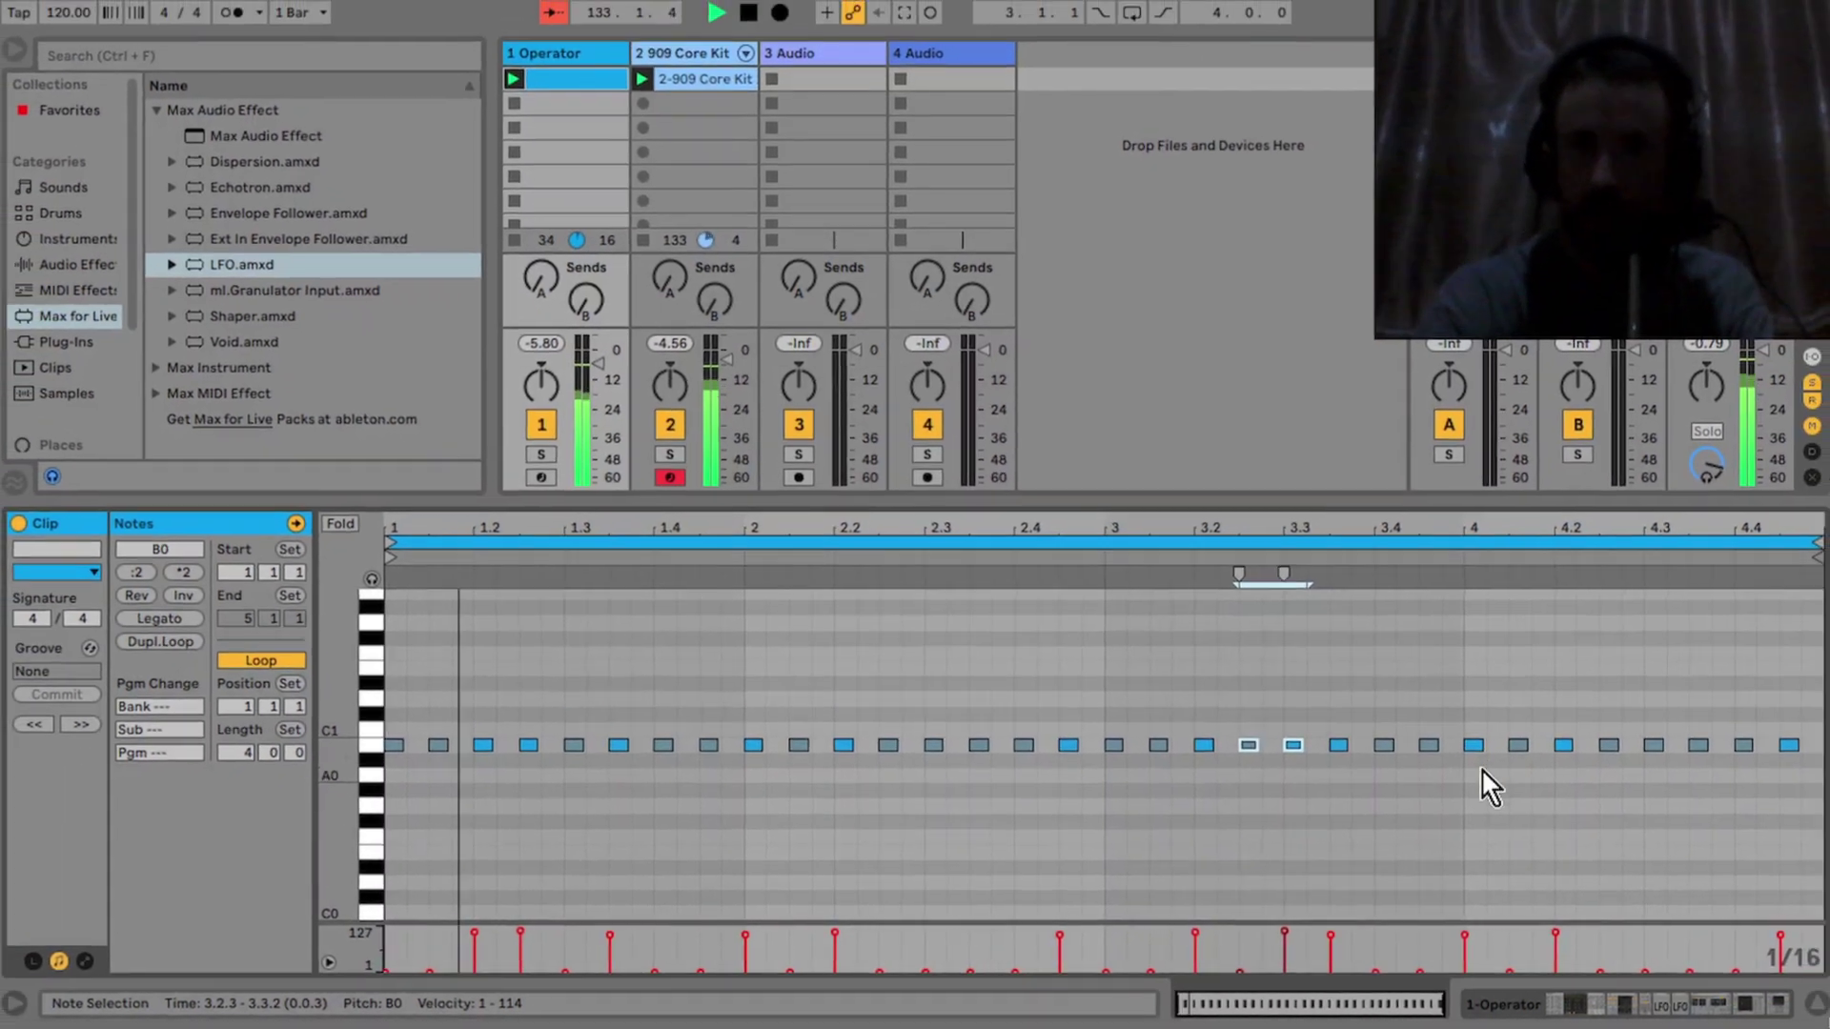
{"action": "left_click_drag", "start_coordinate": [1463, 783], "coordinate": [1677, 734]}
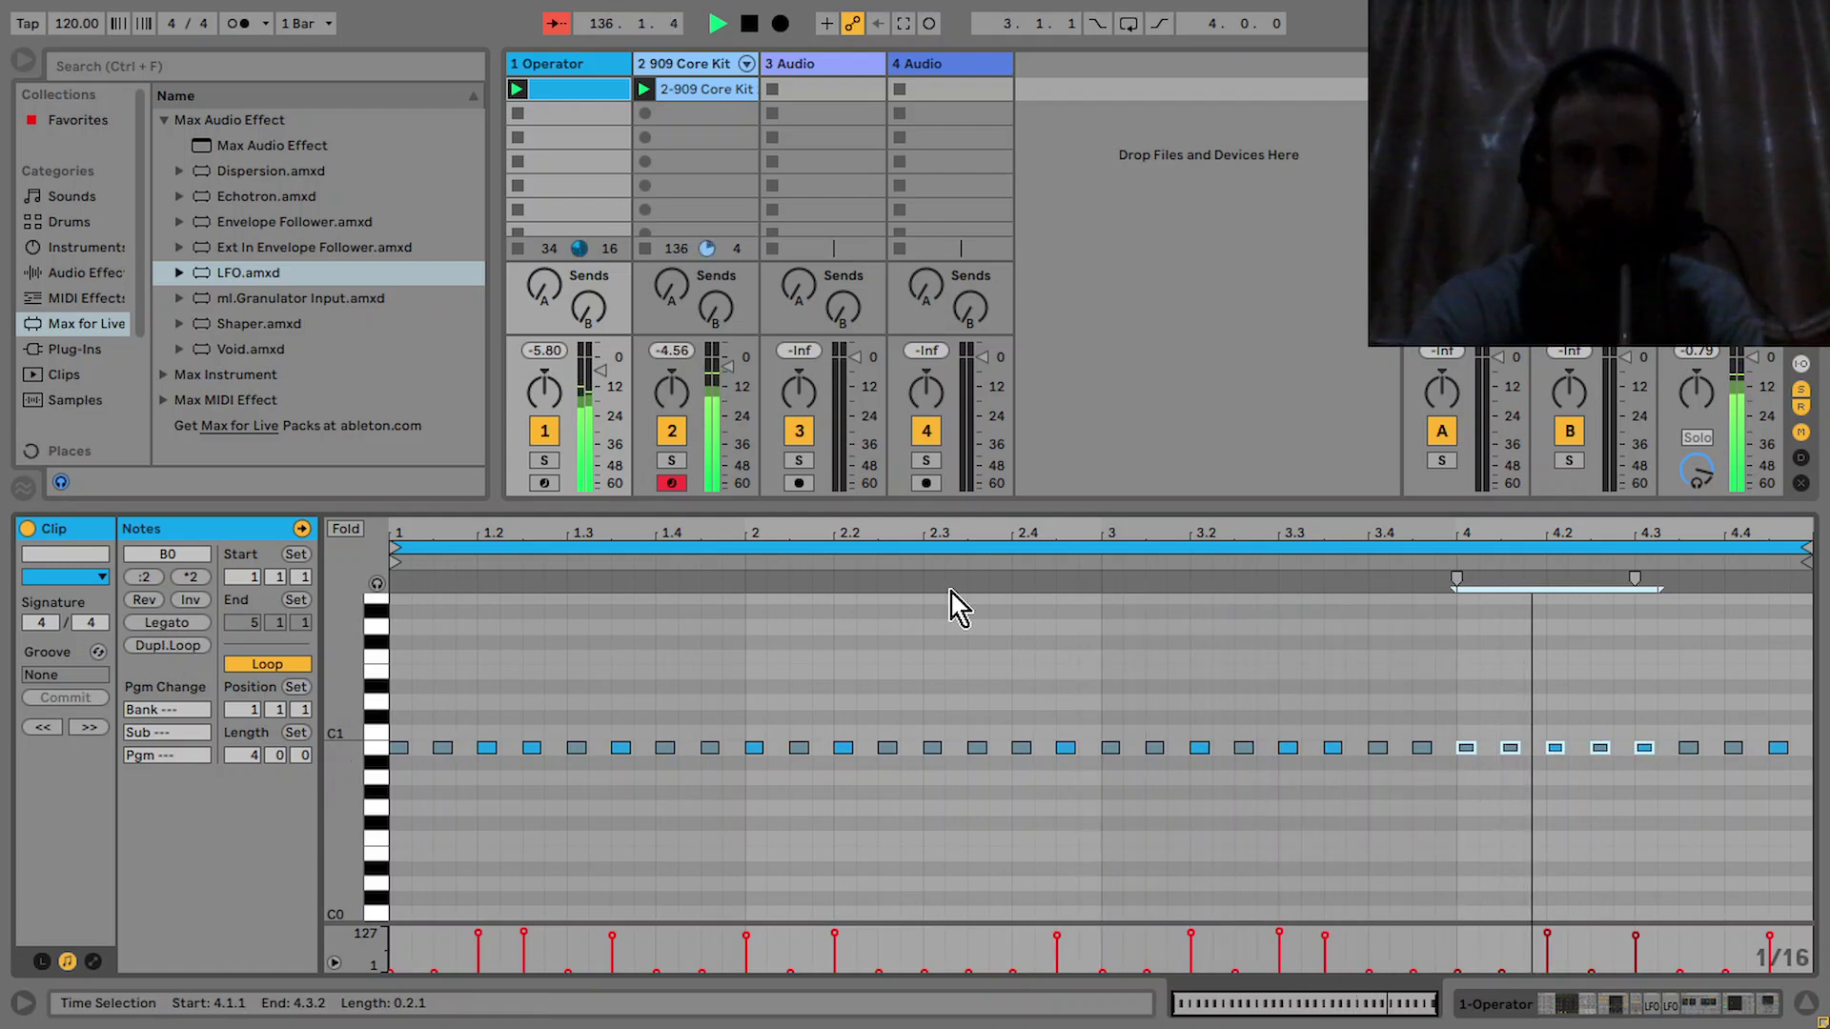
{"action": "left_click", "coordinate": [1654, 791]}
Move the accented bass note at 4.3.1 to 4.3.3 and lengthen it to reach 4.4.1
{"action": "left_click", "coordinate": [1646, 749]}
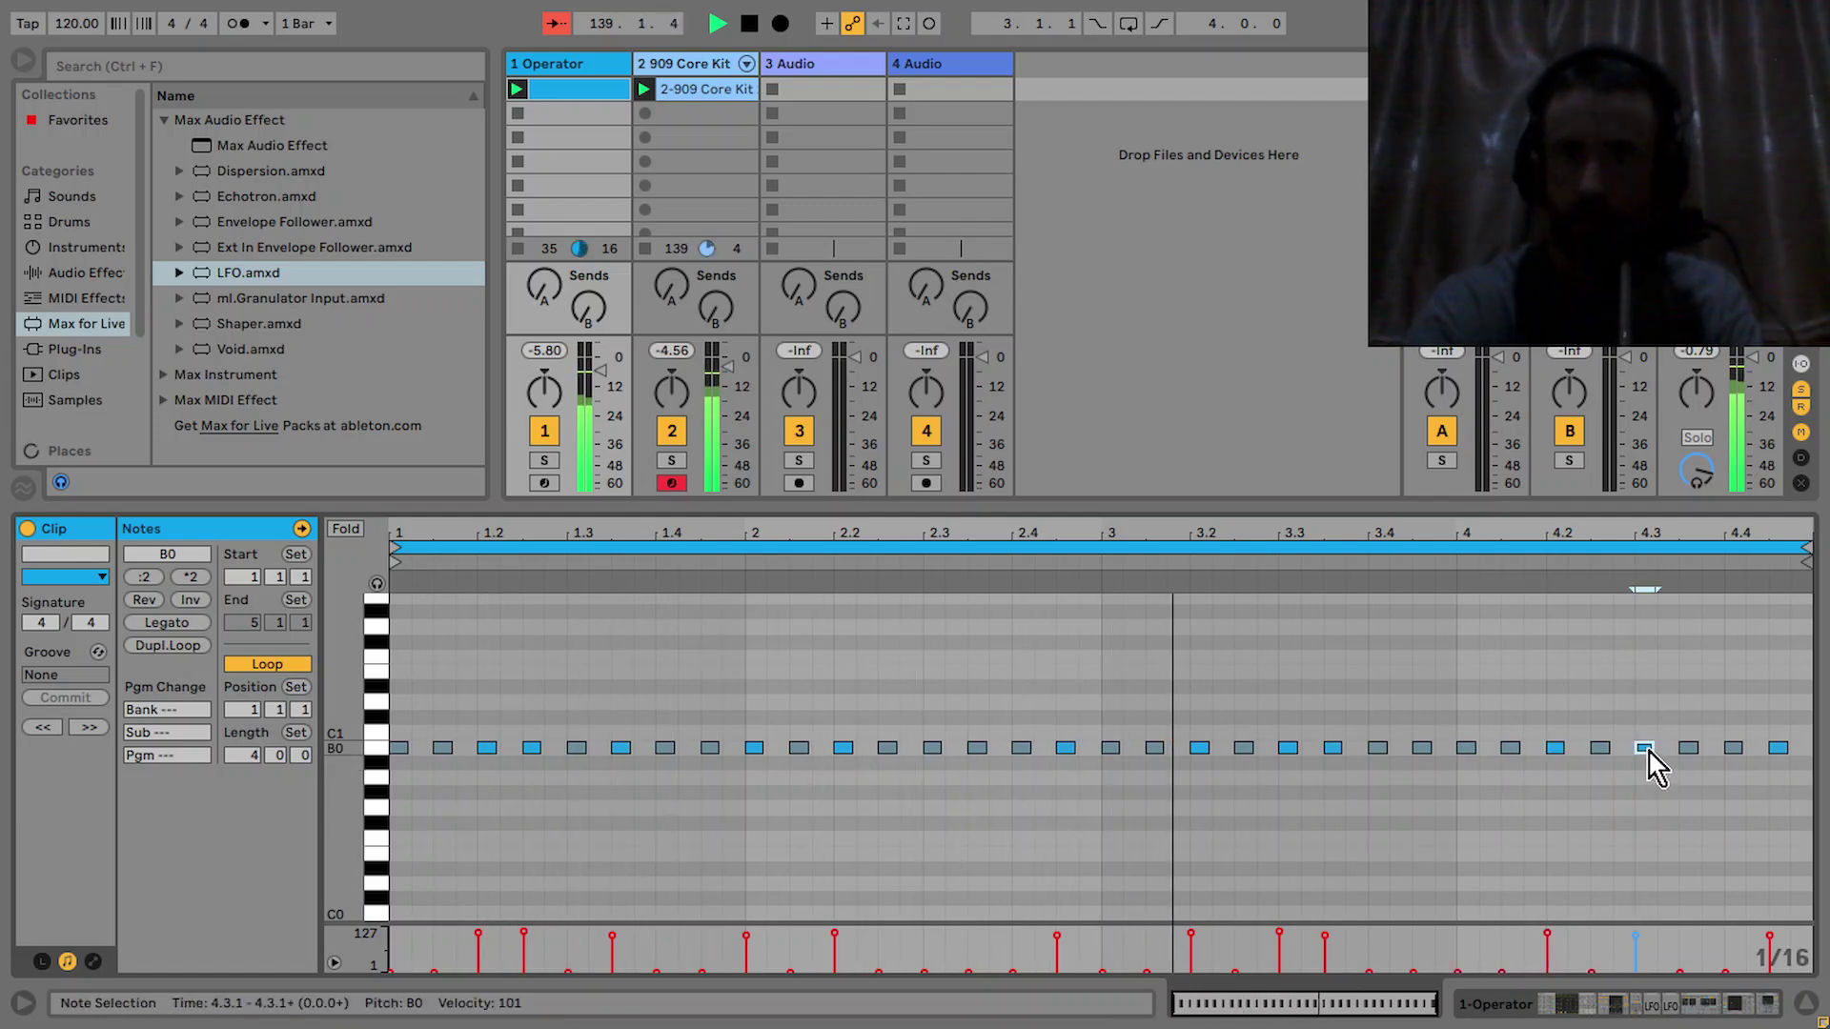
{"action": "left_click_drag", "start_coordinate": [1648, 748], "coordinate": [1688, 747]}
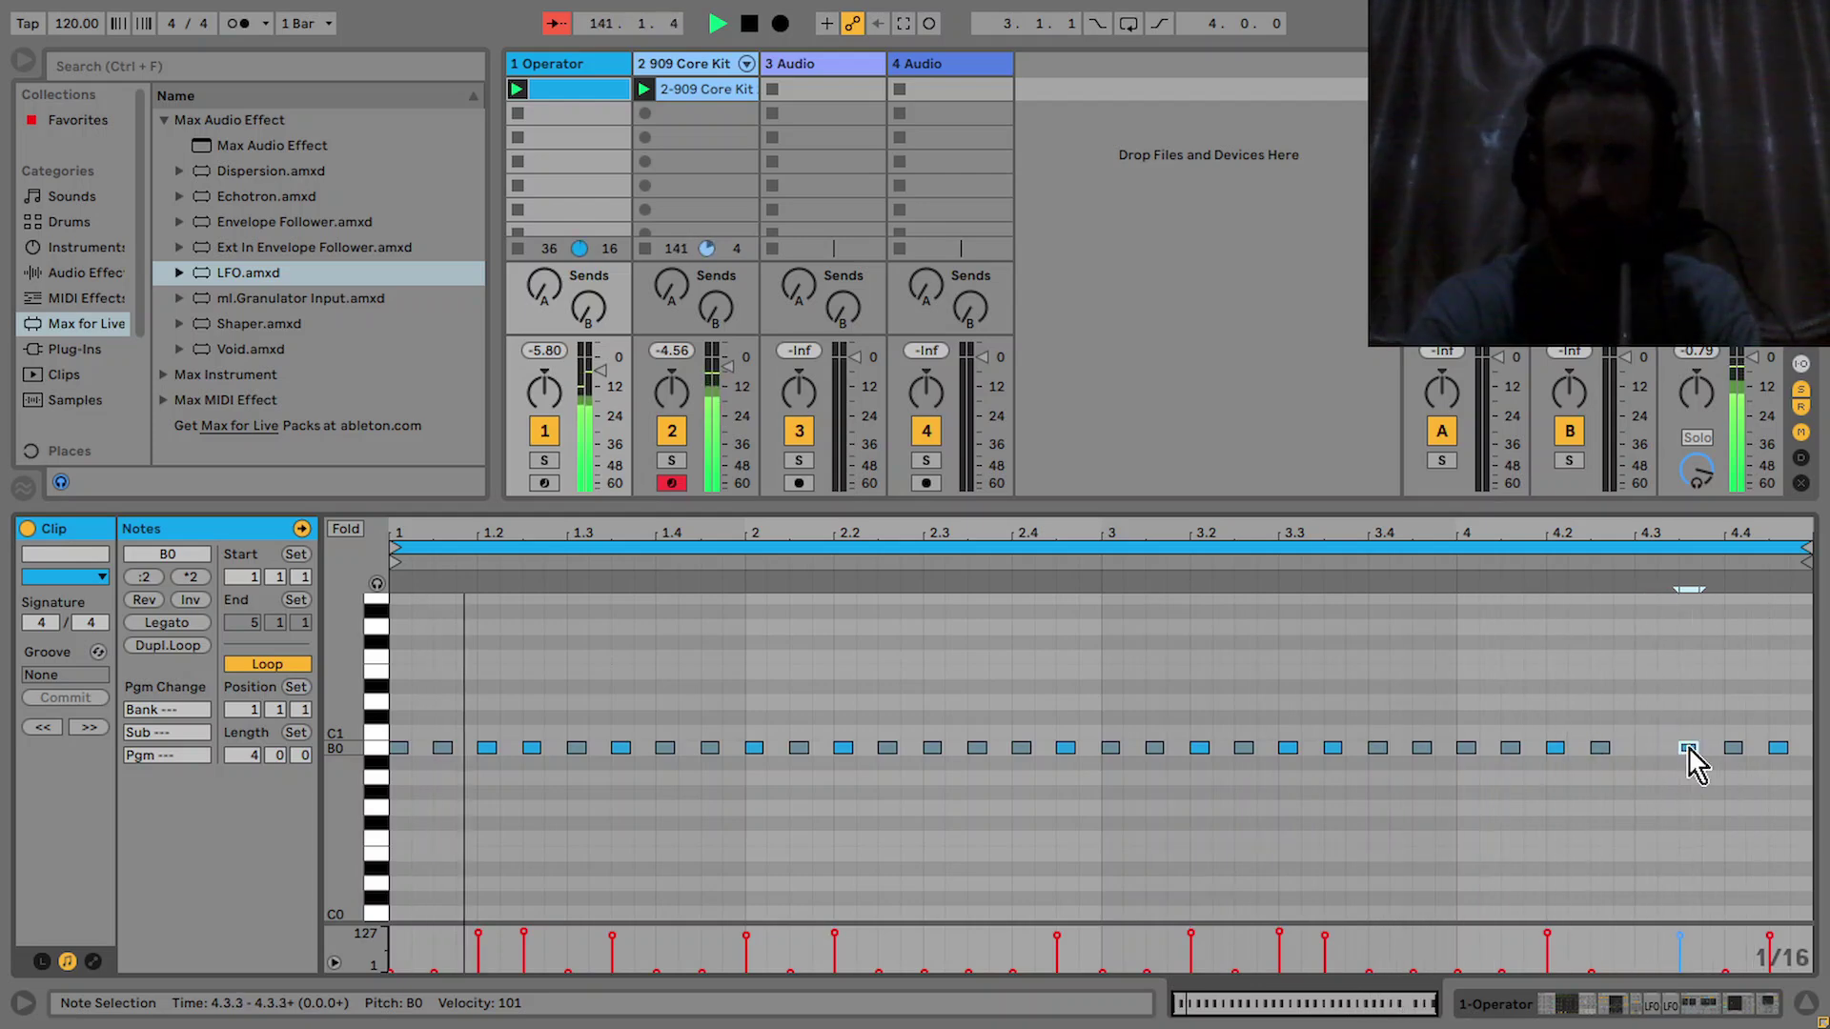
{"action": "left_click_drag", "start_coordinate": [1698, 750], "coordinate": [1720, 749]}
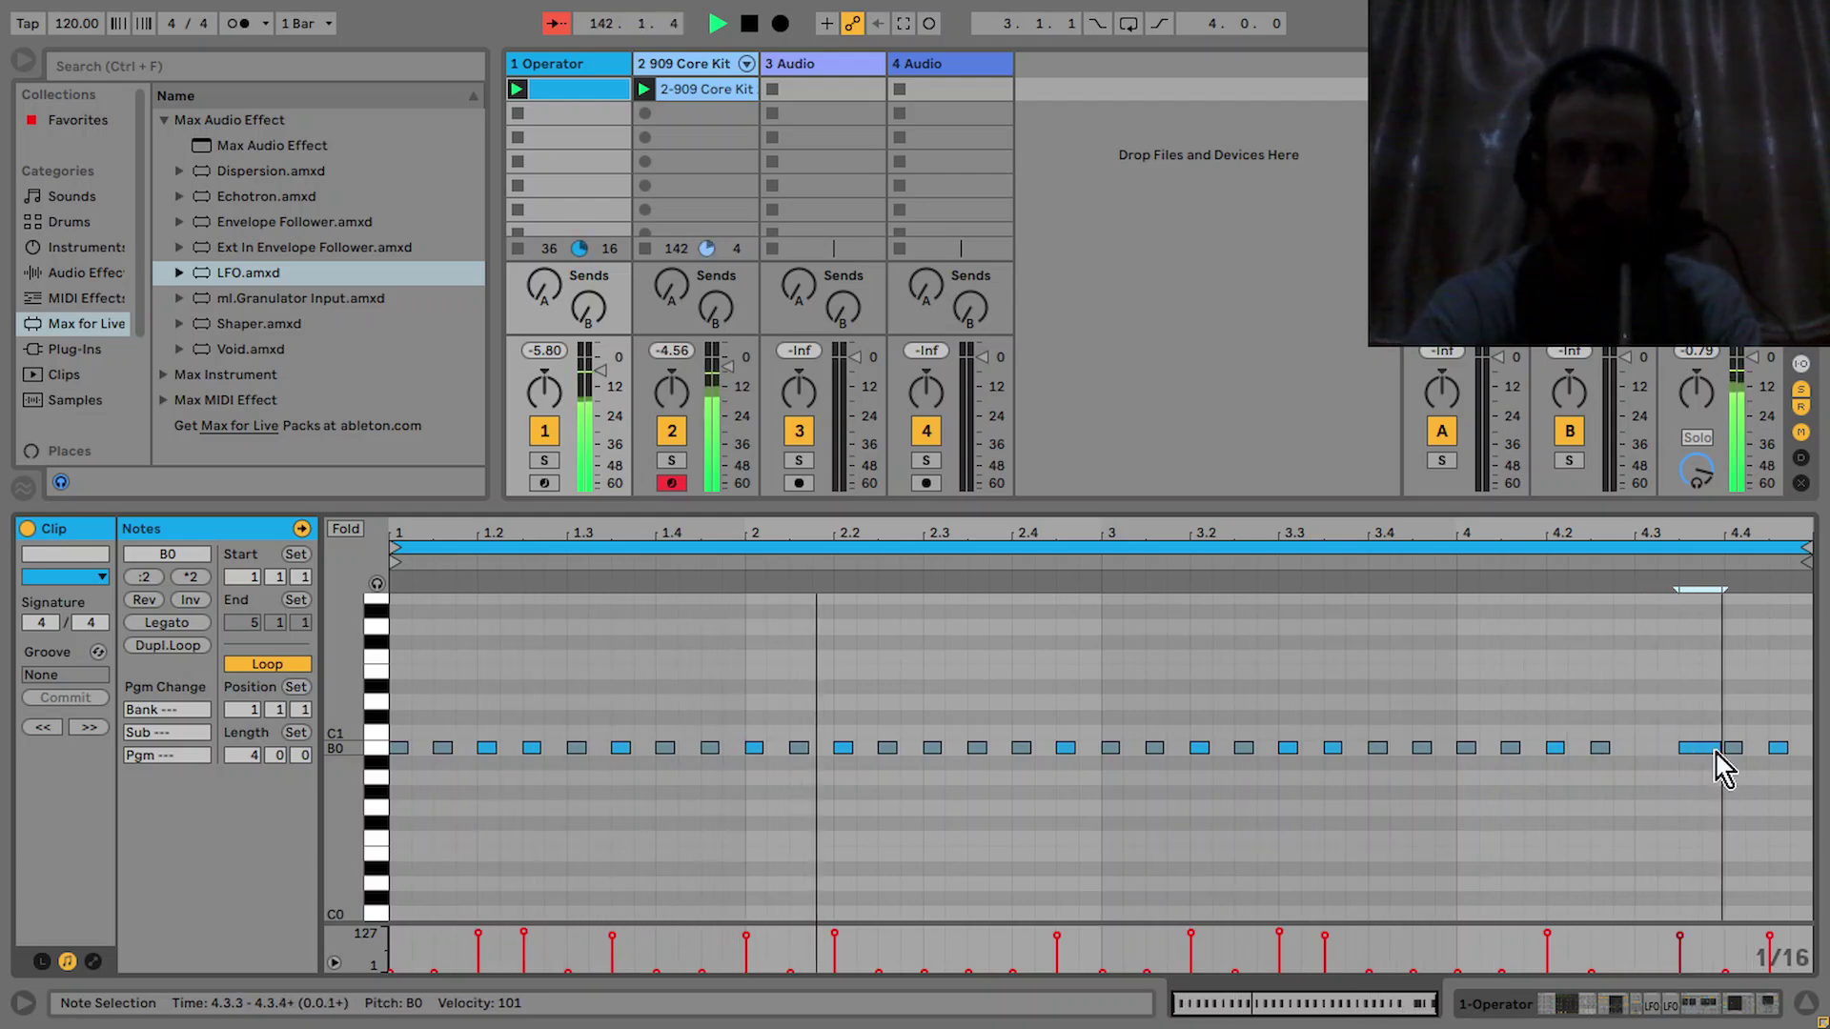
Copy the ghost note at 4.2.3 to 4.3.1, and the one at 4.4.1 to 4.3.4, raised an octave to B1
{"action": "left_click", "coordinate": [1600, 750]}
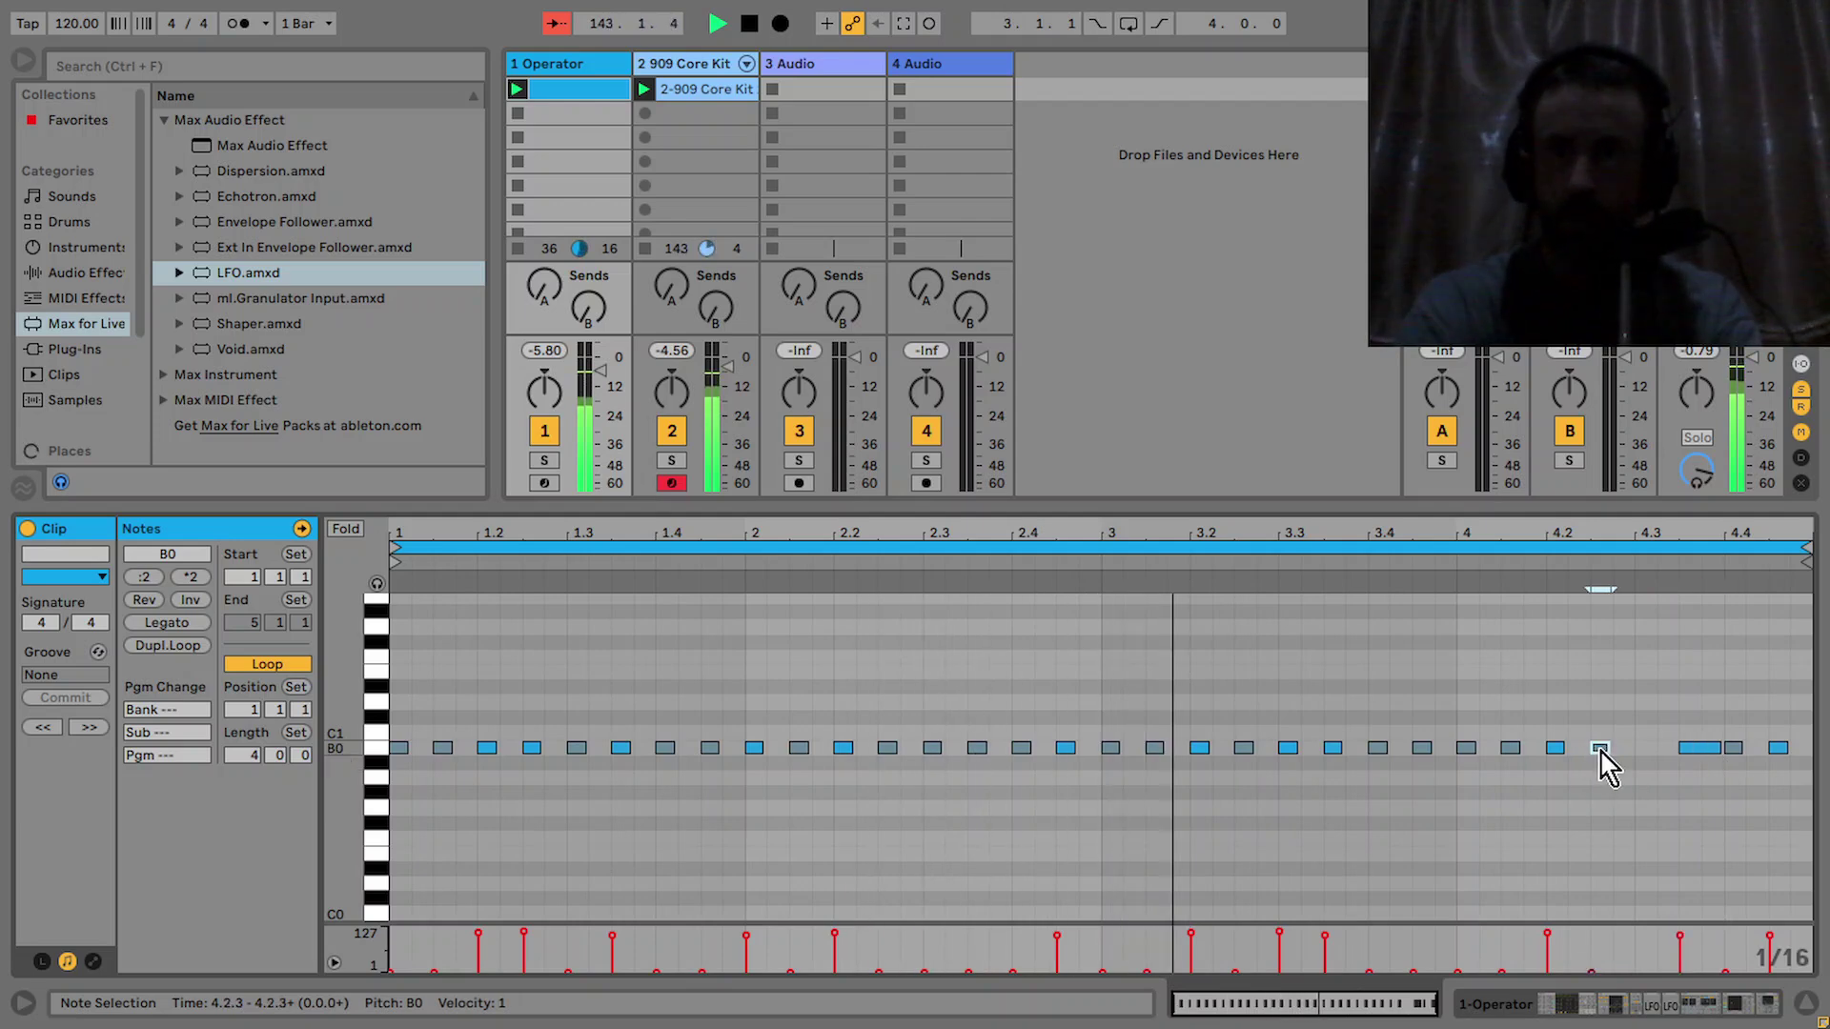
{"action": "left_click_drag", "start_coordinate": [1601, 750], "coordinate": [1644, 750]}
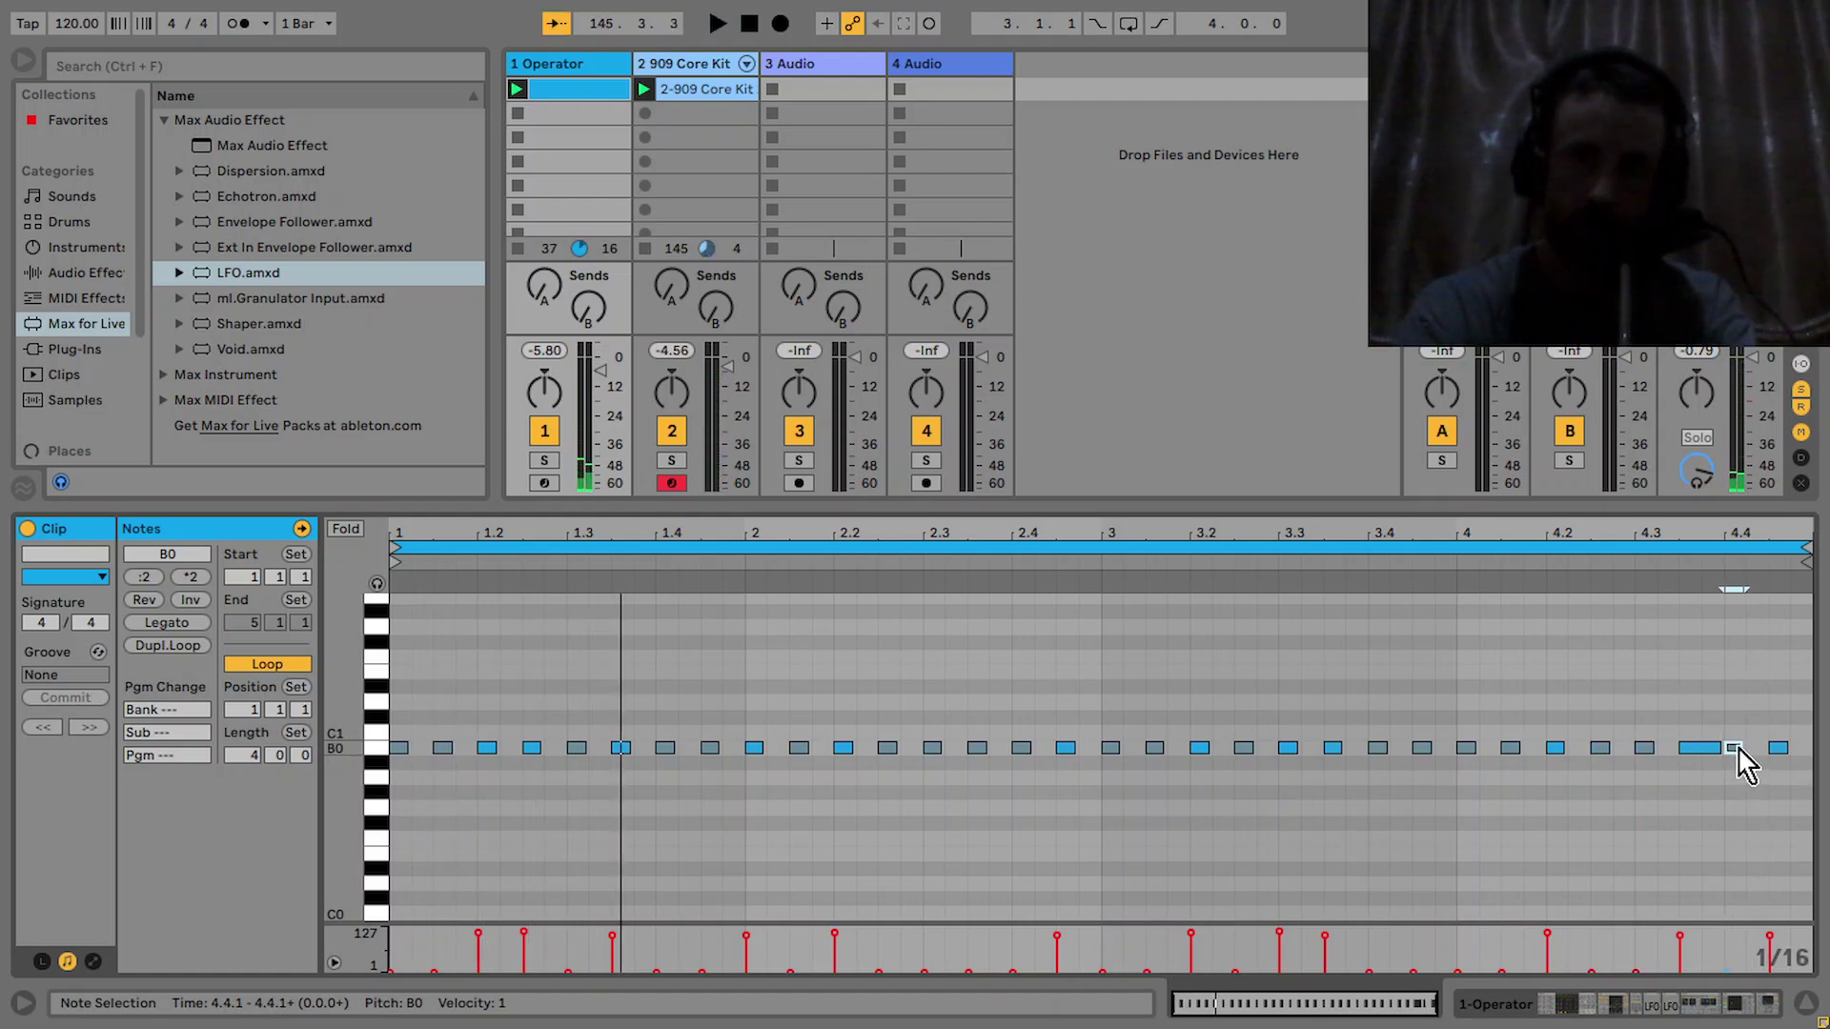
{"action": "left_click_drag", "start_coordinate": [1736, 749], "coordinate": [1721, 752]}
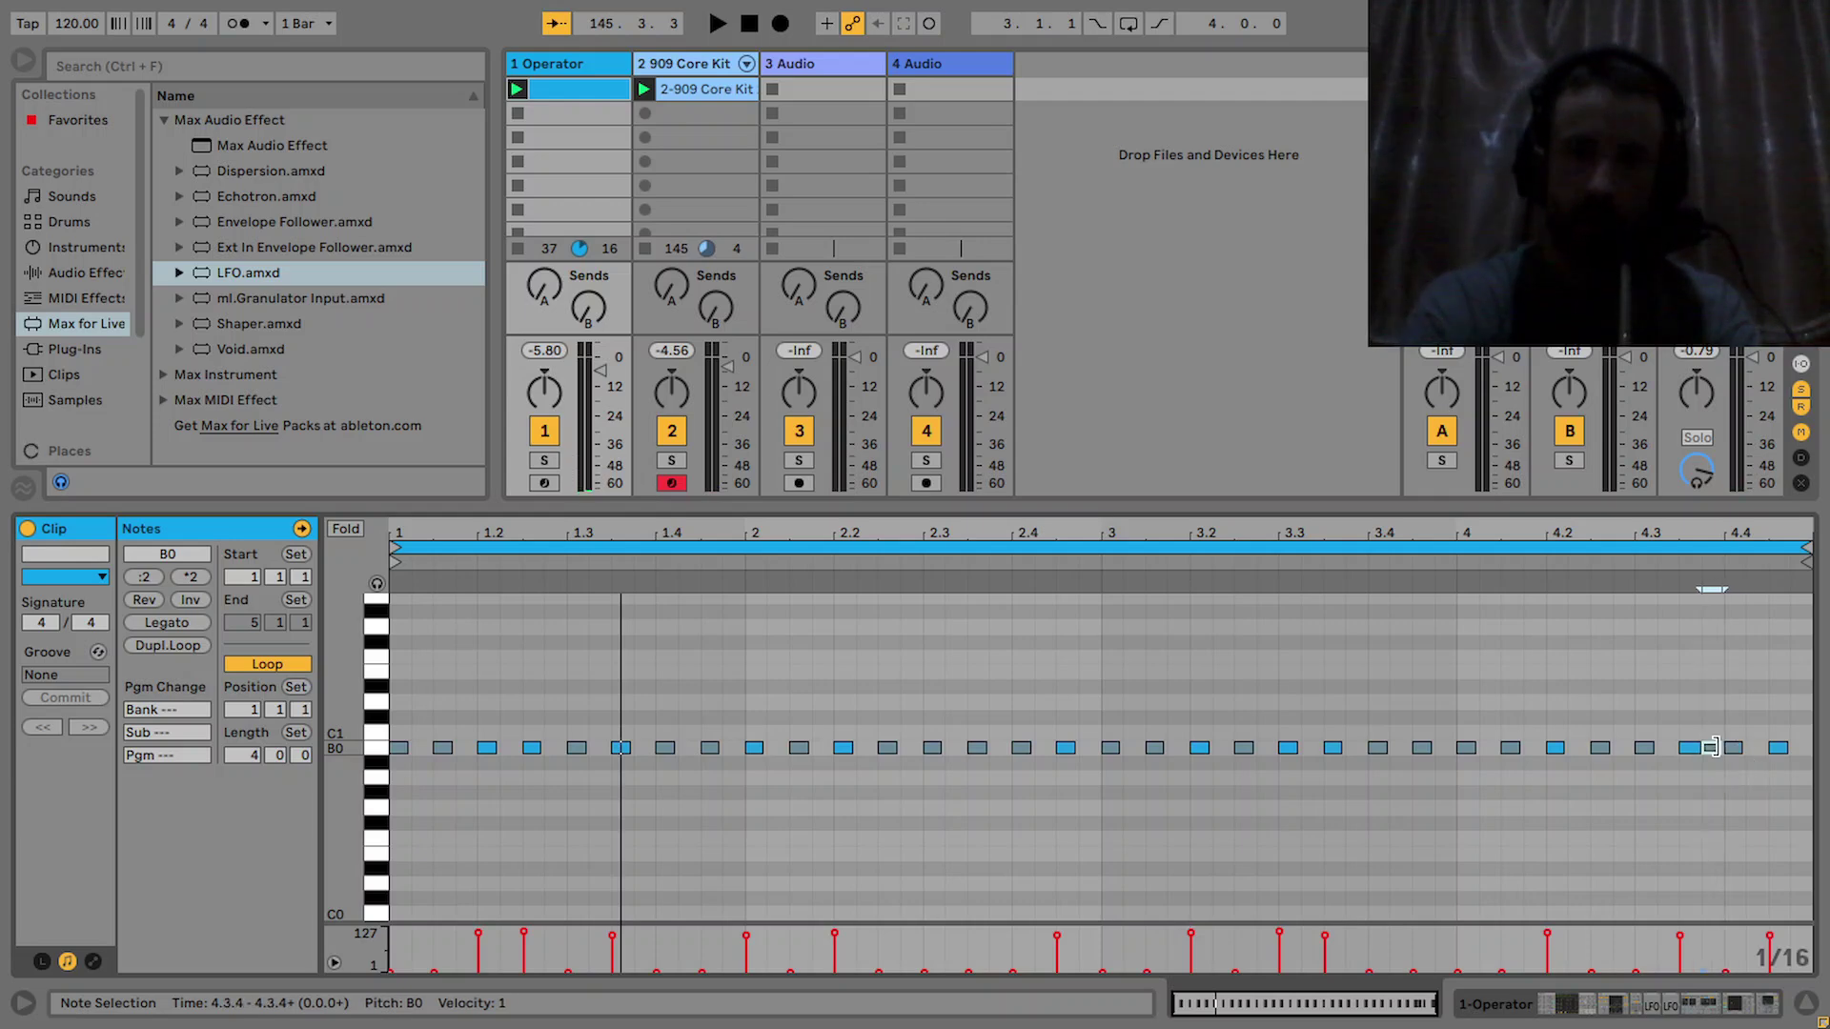
{"action": "key", "text": "shift+Up"}
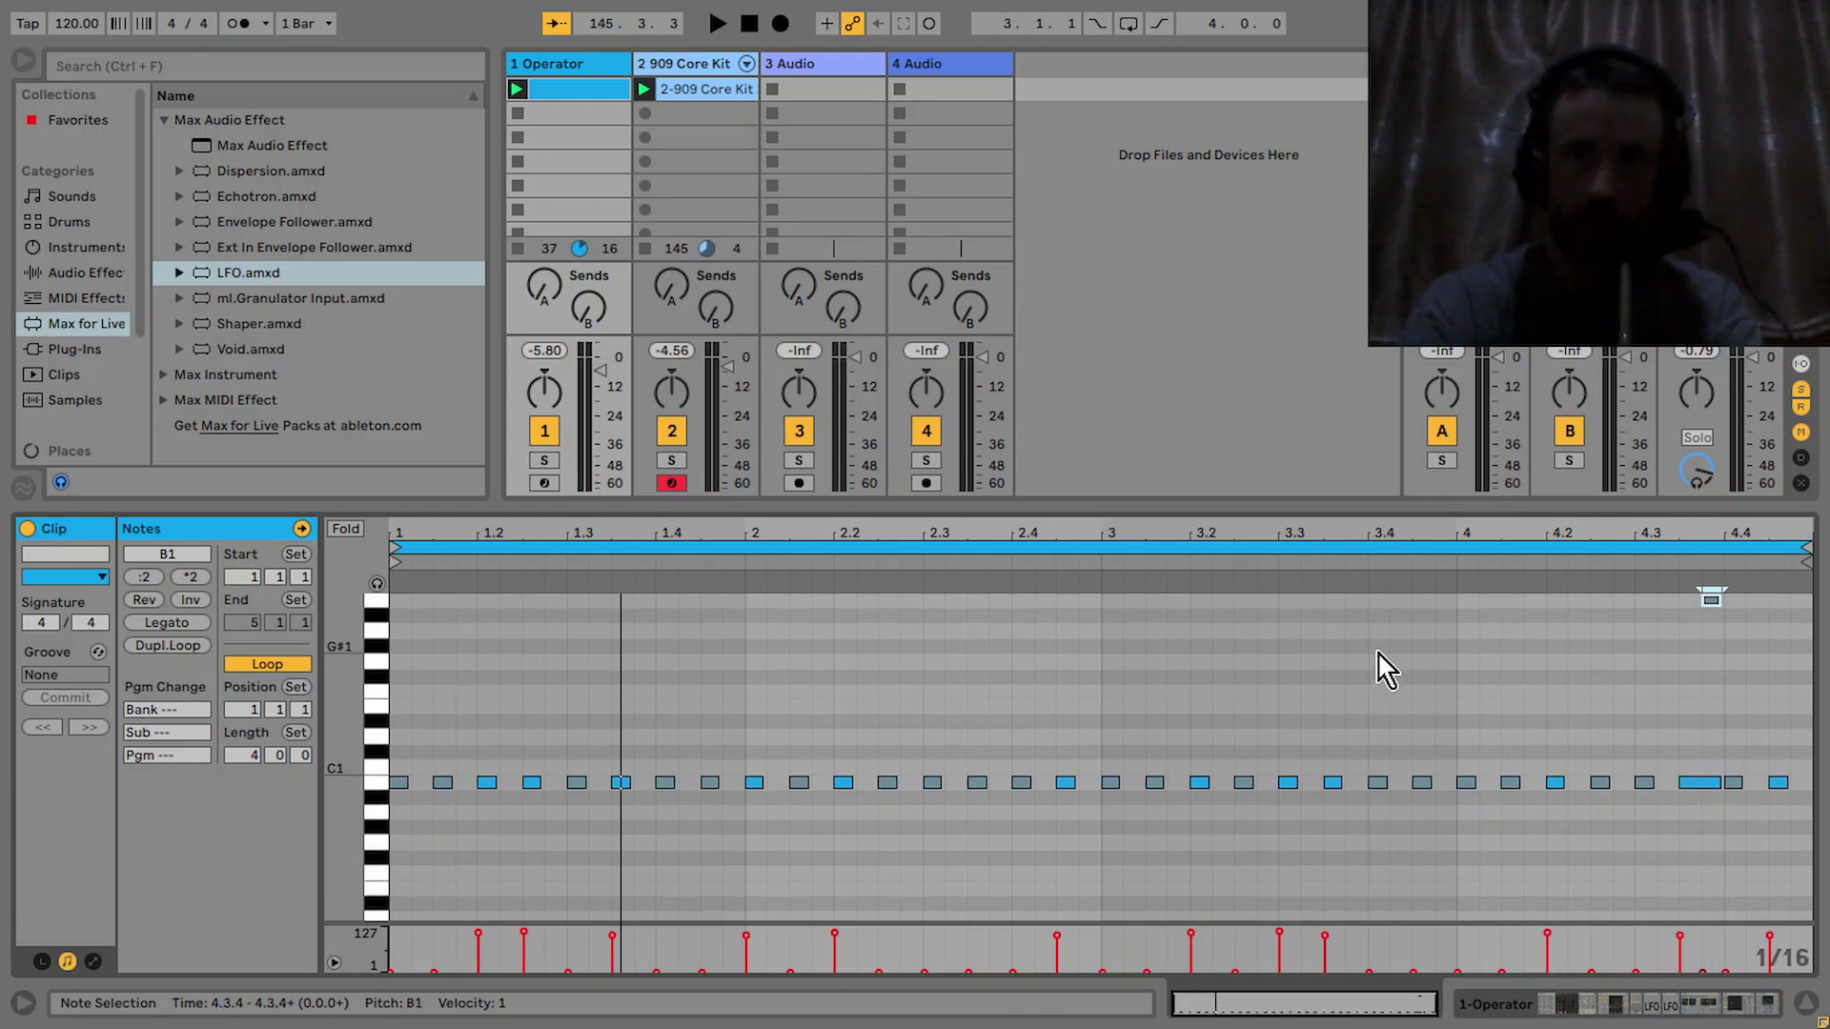
Restart playback and show the Operator track's device chain
{"action": "key", "text": "space"}
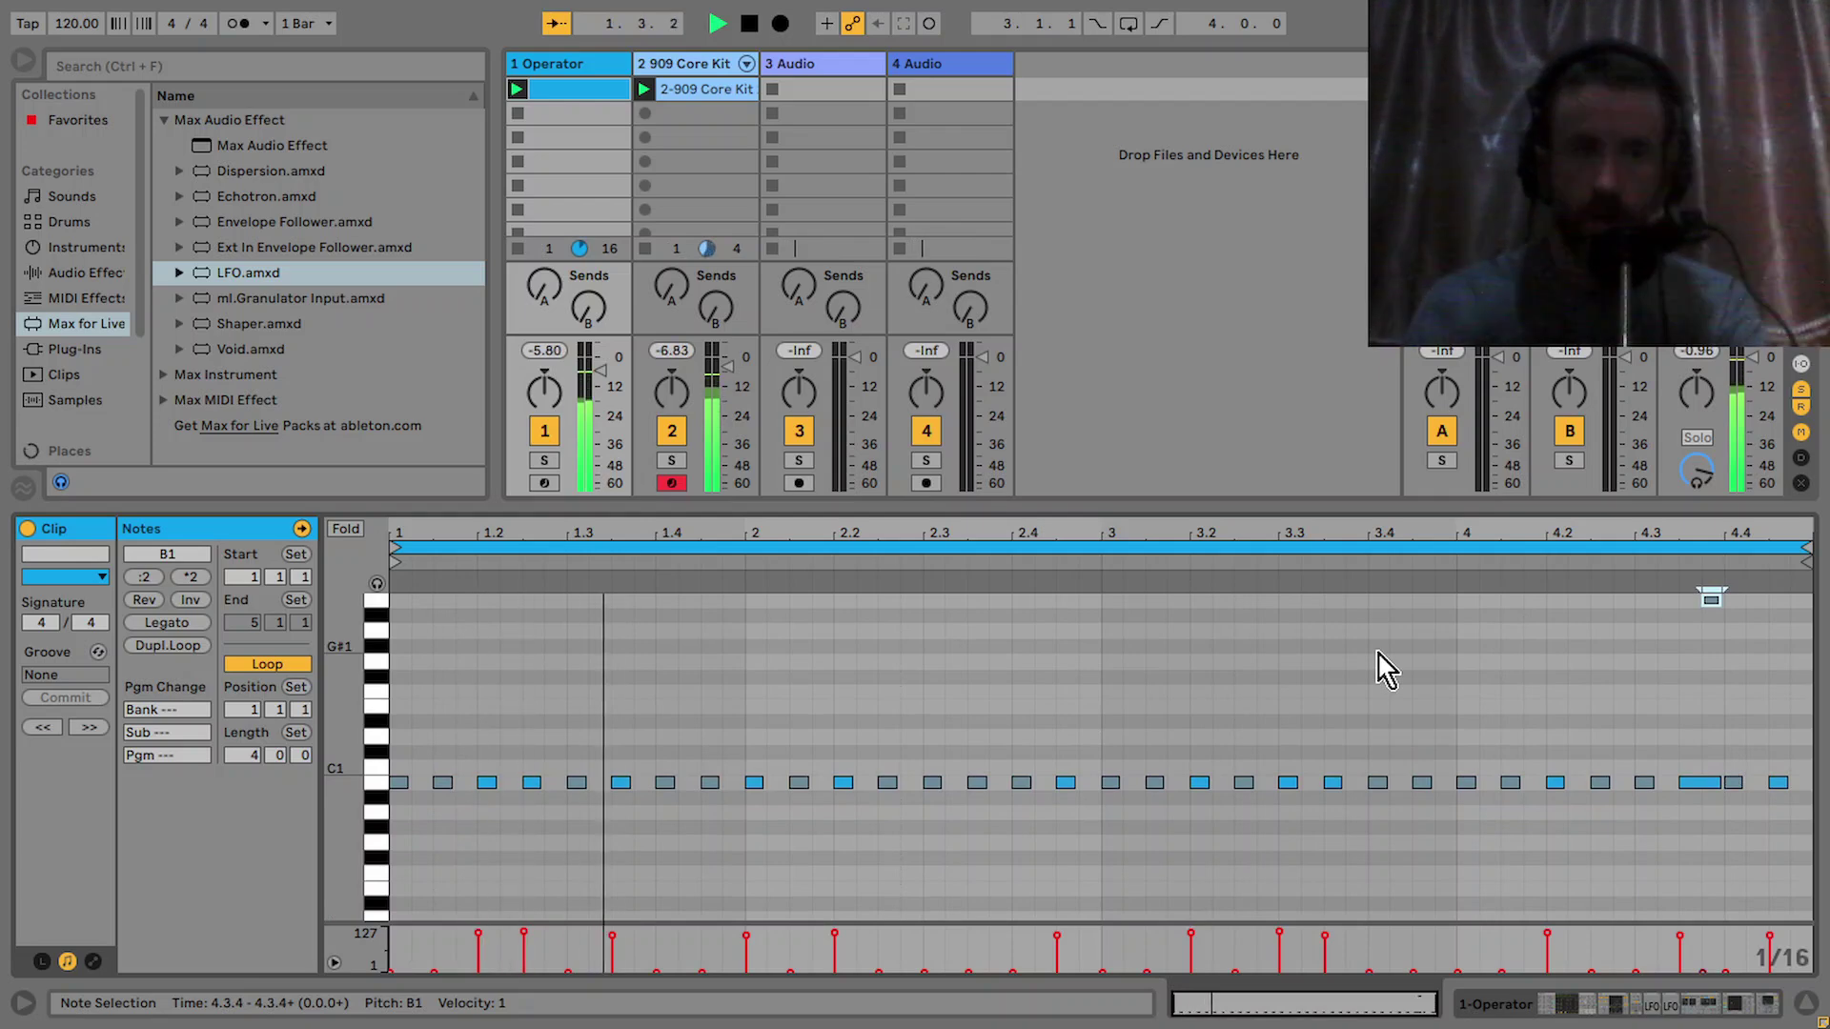
{"action": "key", "text": "shift+Tab"}
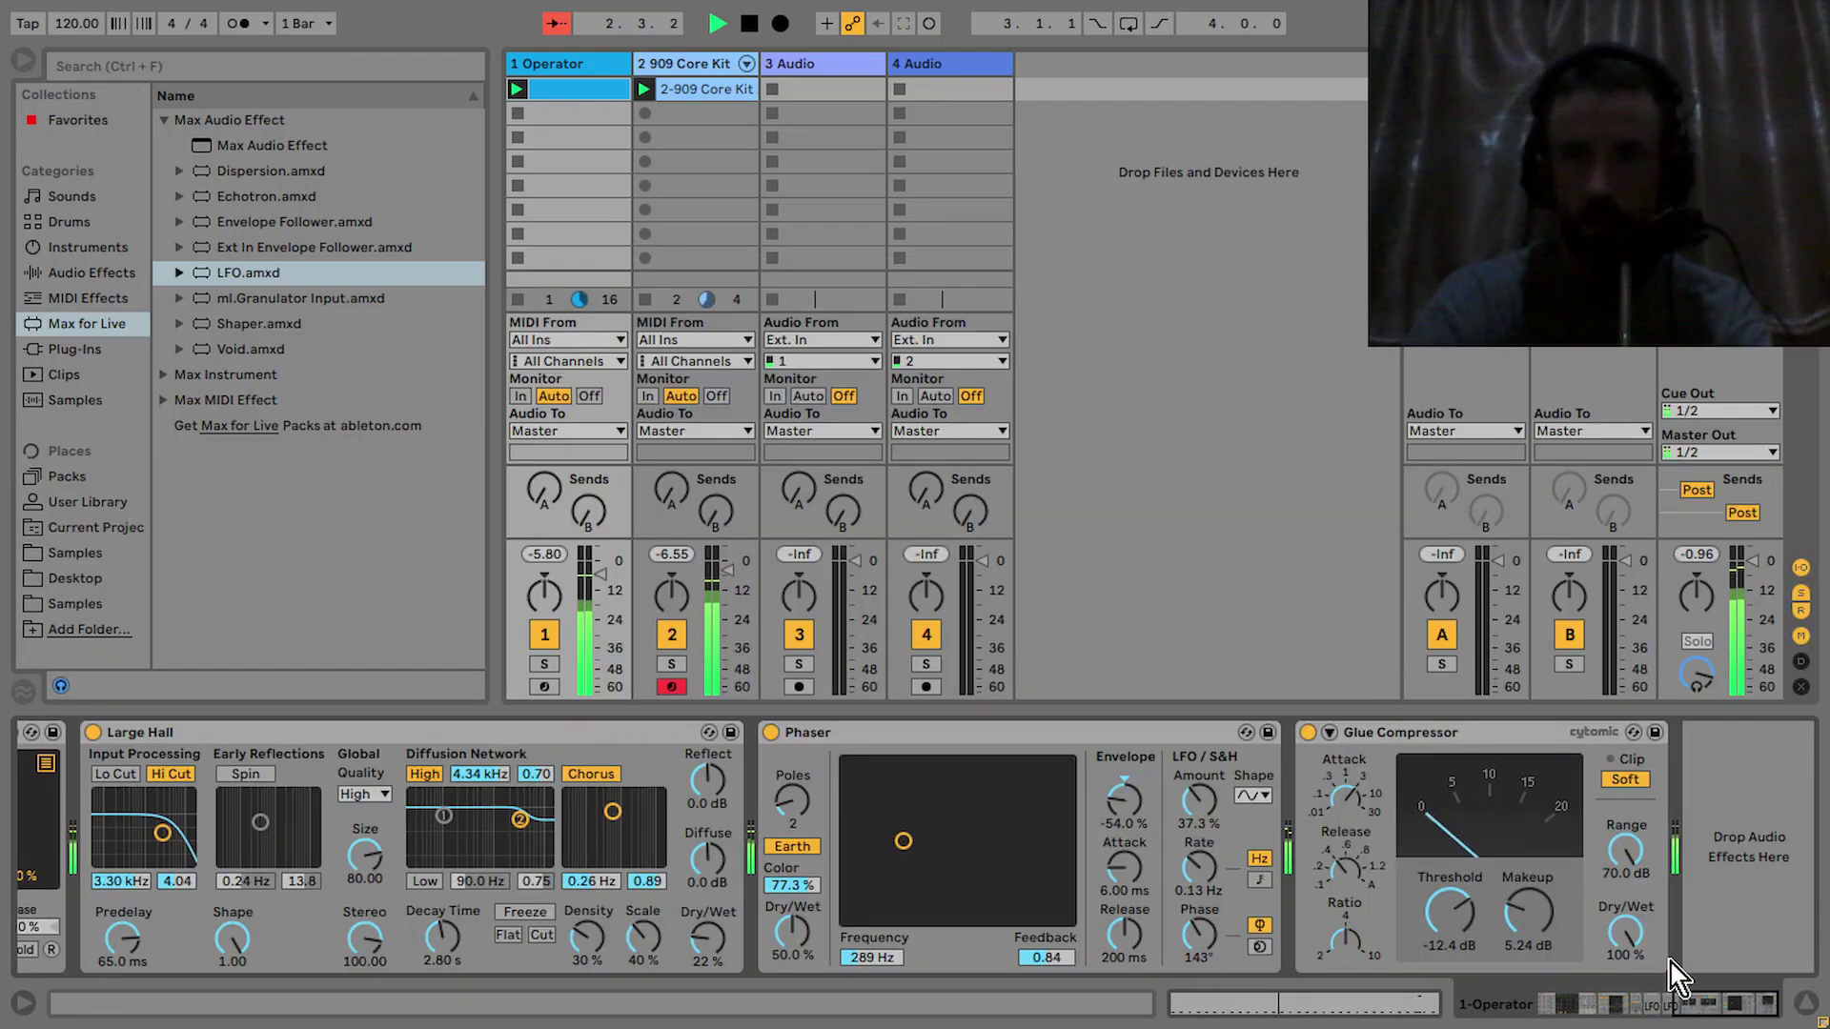
Make the Operator bass monophonic by setting its voices to 1, and turn on Glide in the pitch envelope
{"action": "left_click_drag", "start_coordinate": [1733, 1011], "coordinate": [1587, 1009]}
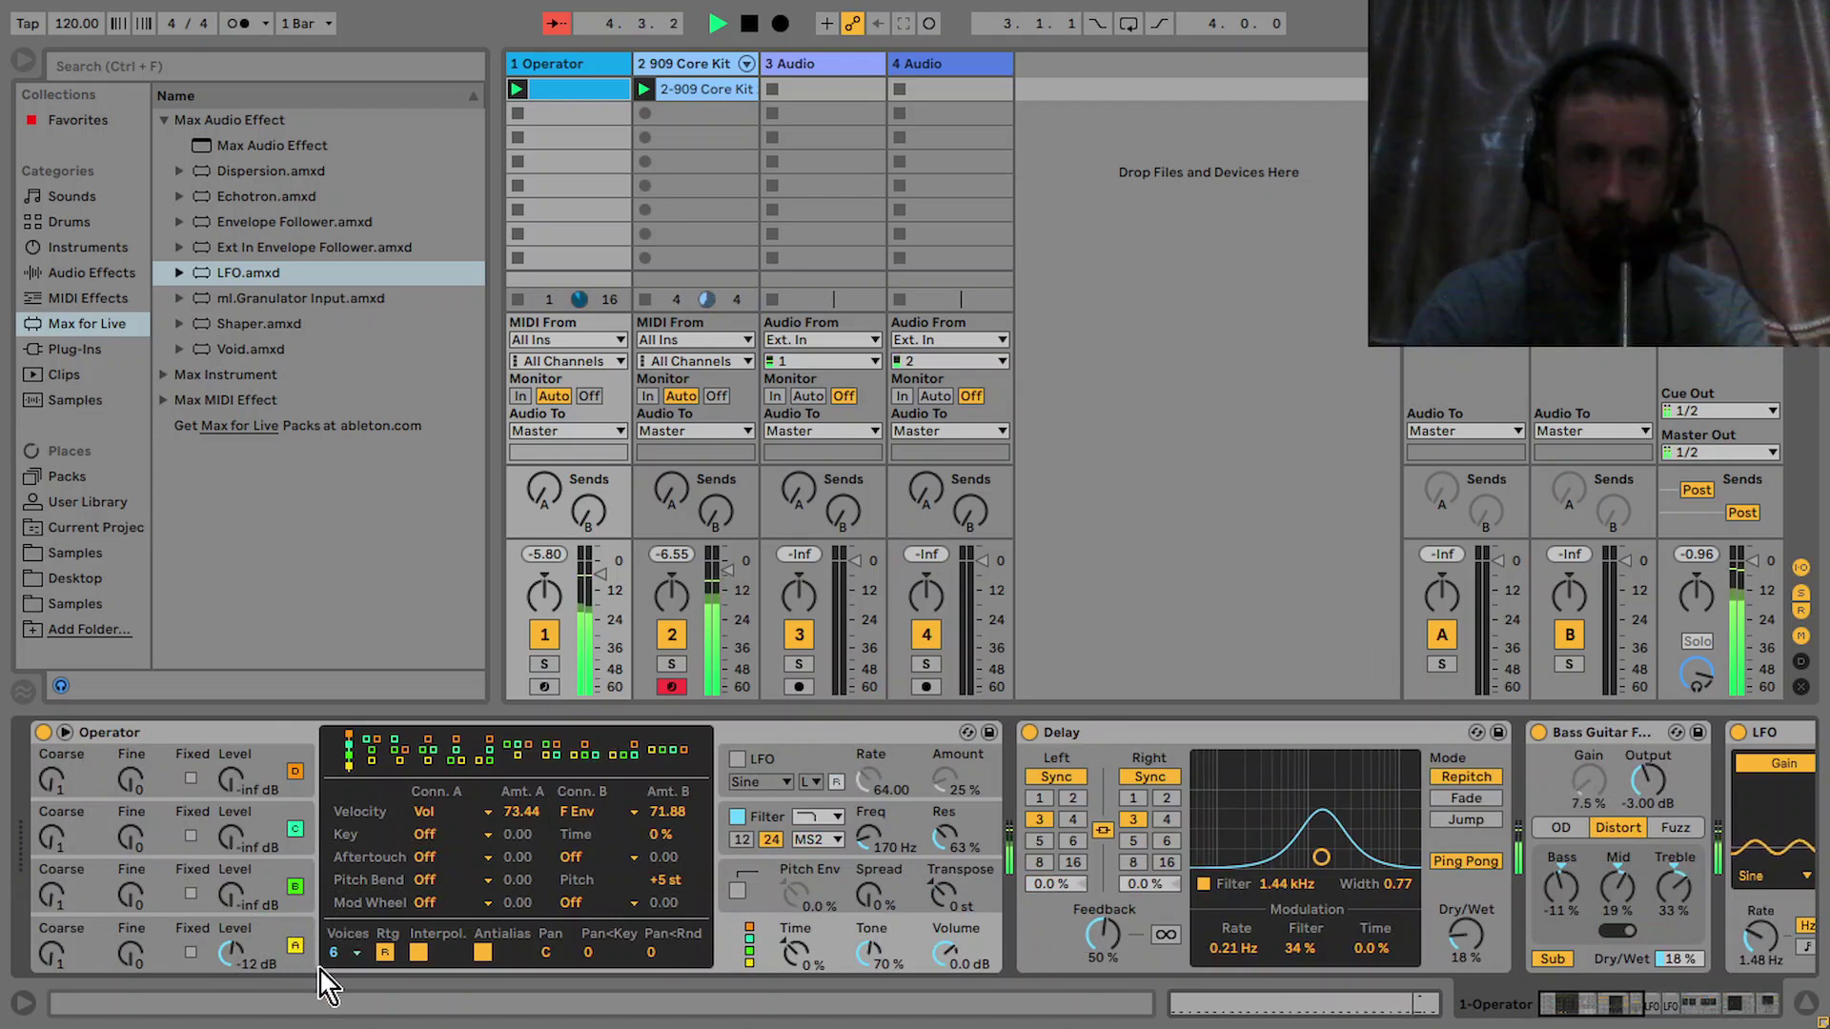
{"action": "left_click", "coordinate": [353, 954]}
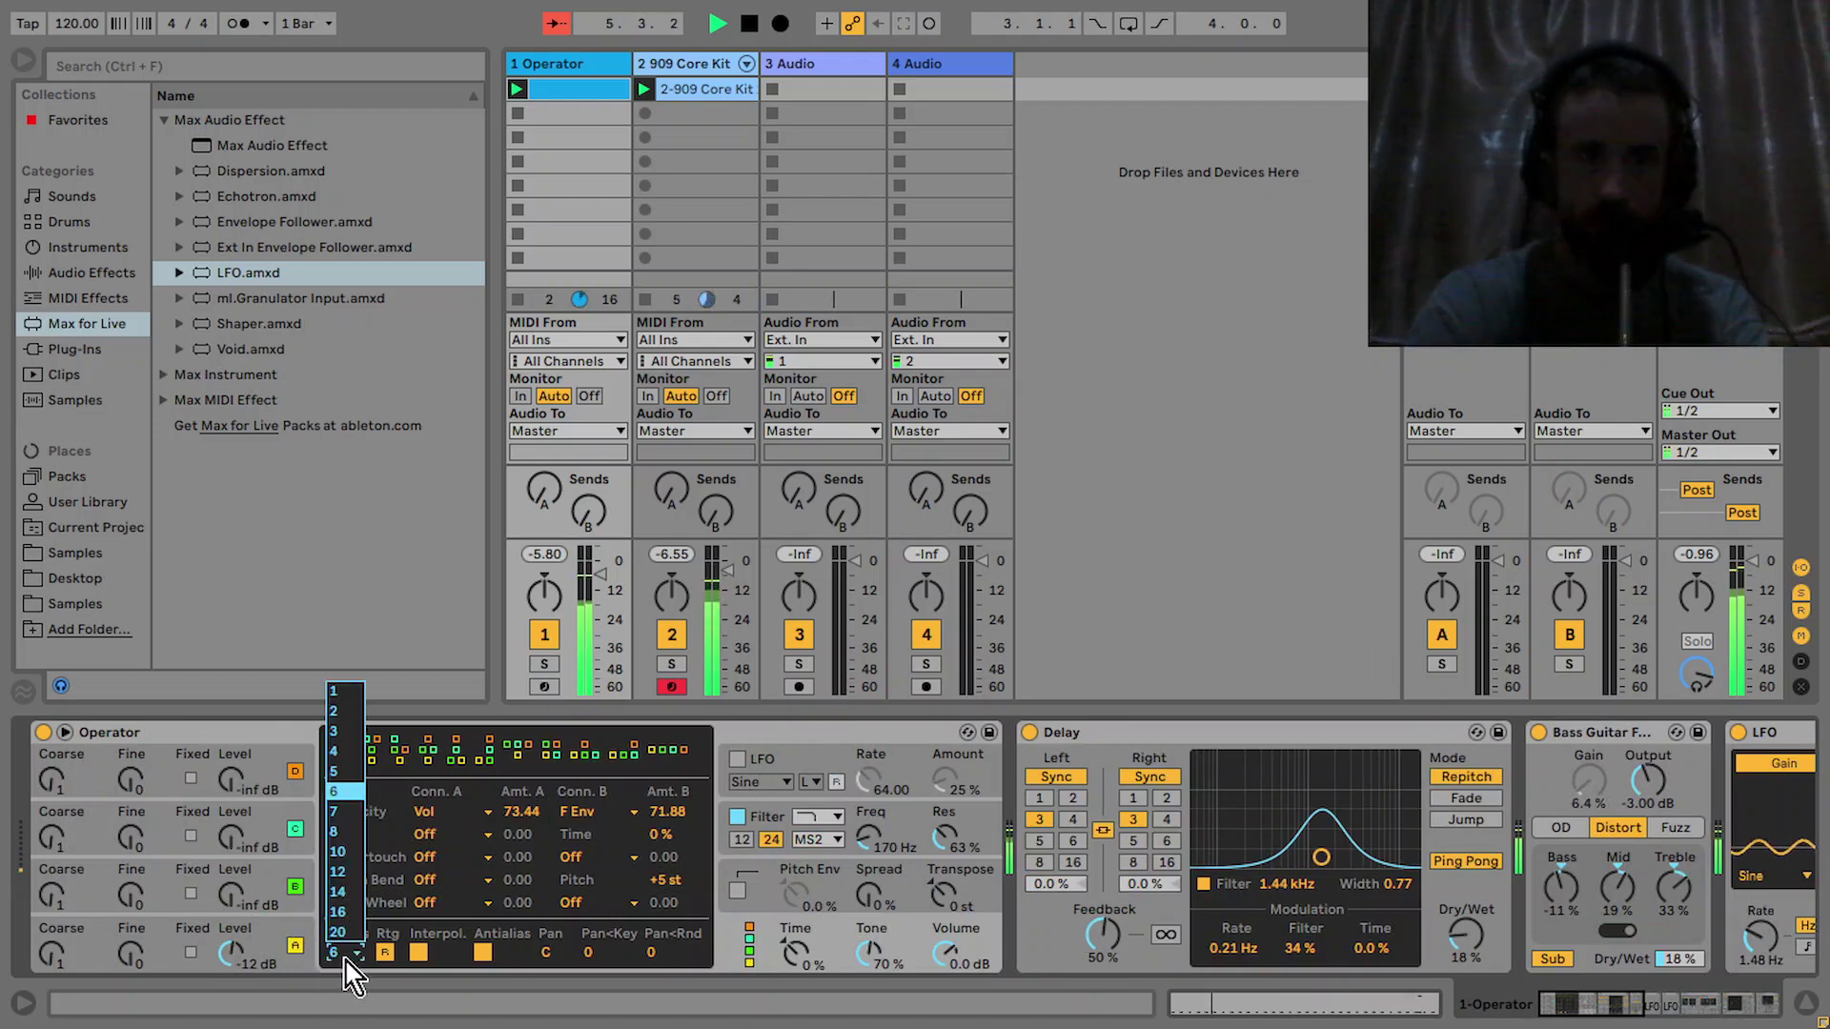
{"action": "left_click", "coordinate": [341, 705]}
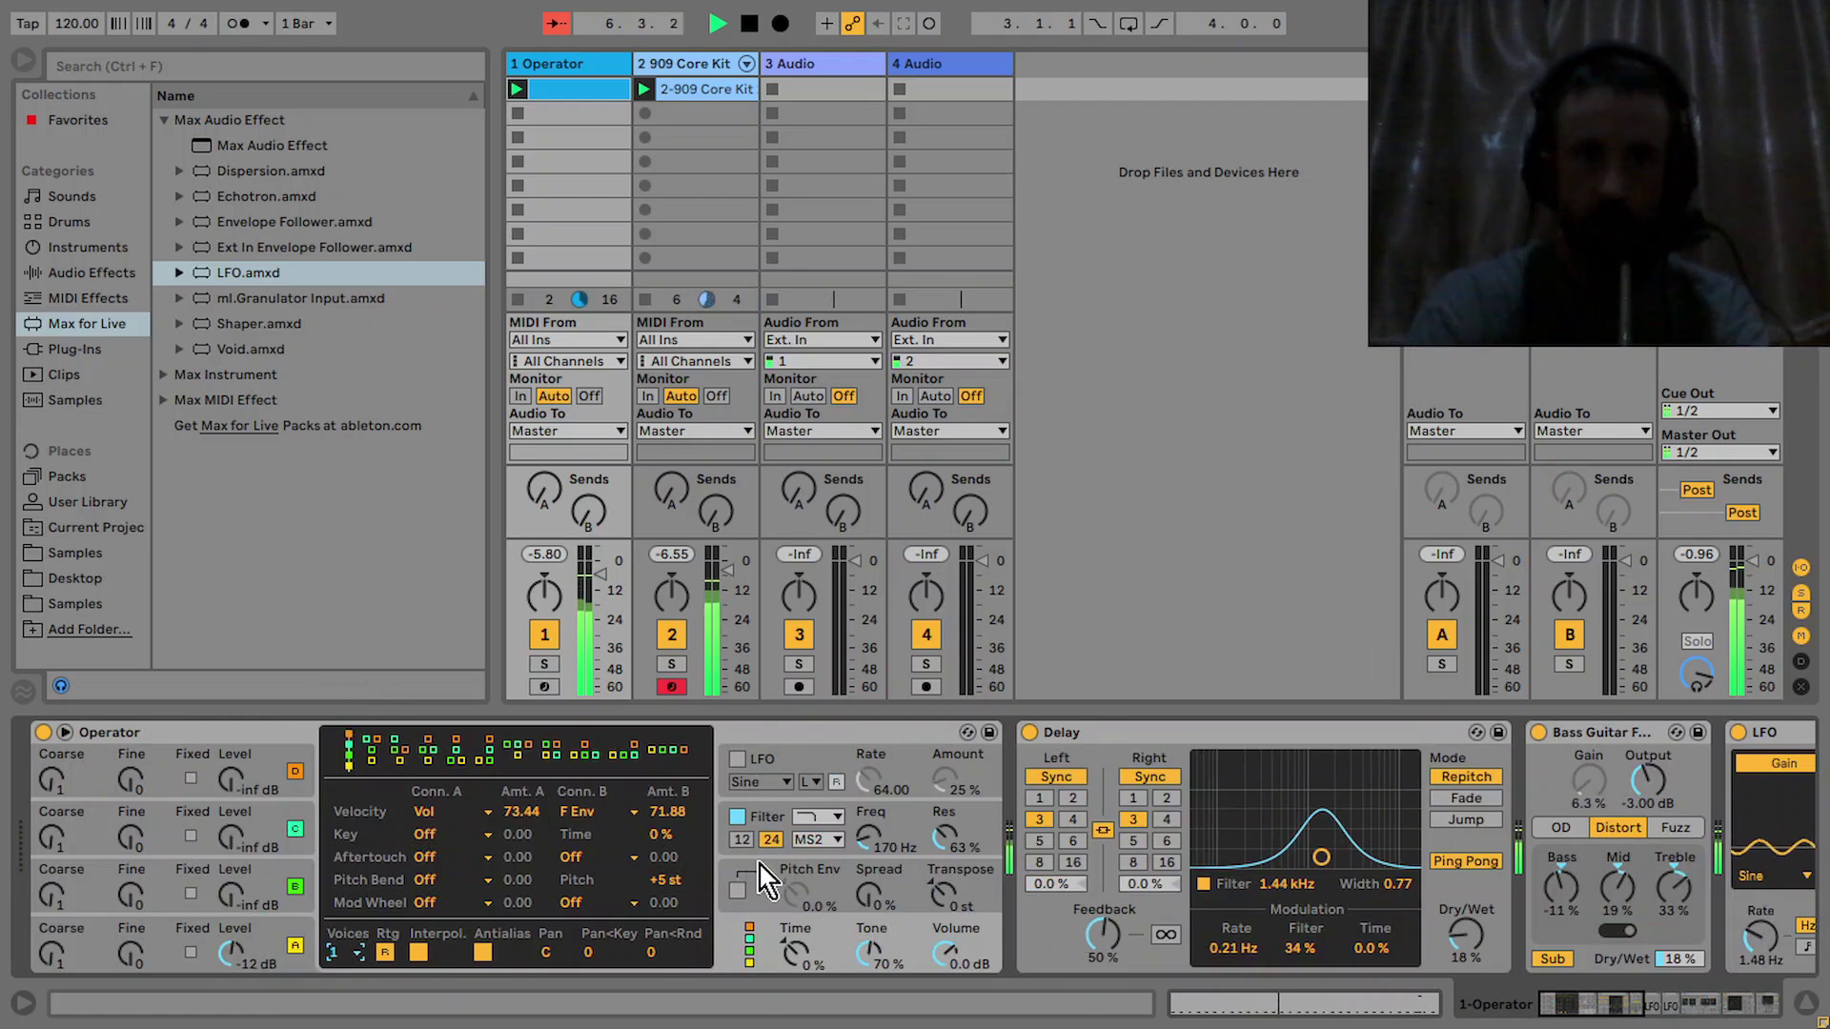
{"action": "left_click", "coordinate": [774, 897]}
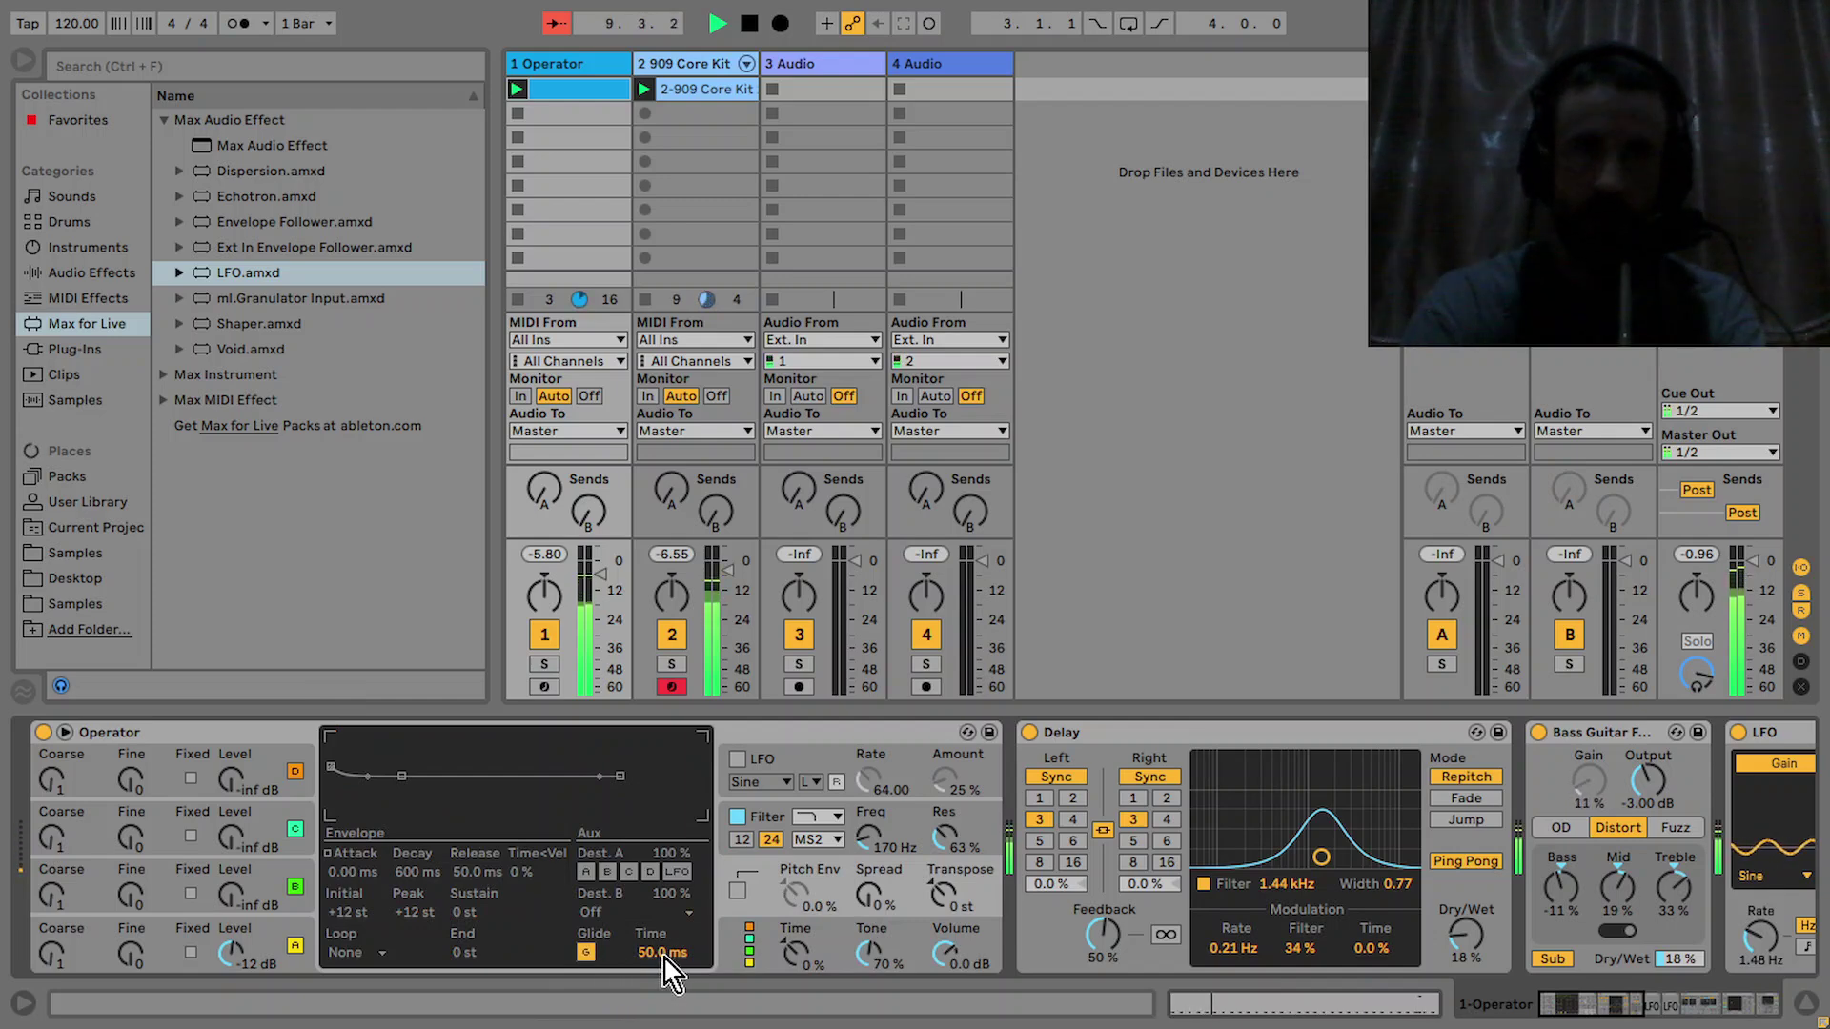
Open the 2-909 Core Kit clip's notes and crop the clip to its one-bar loop
{"action": "key", "text": "shift+Tab"}
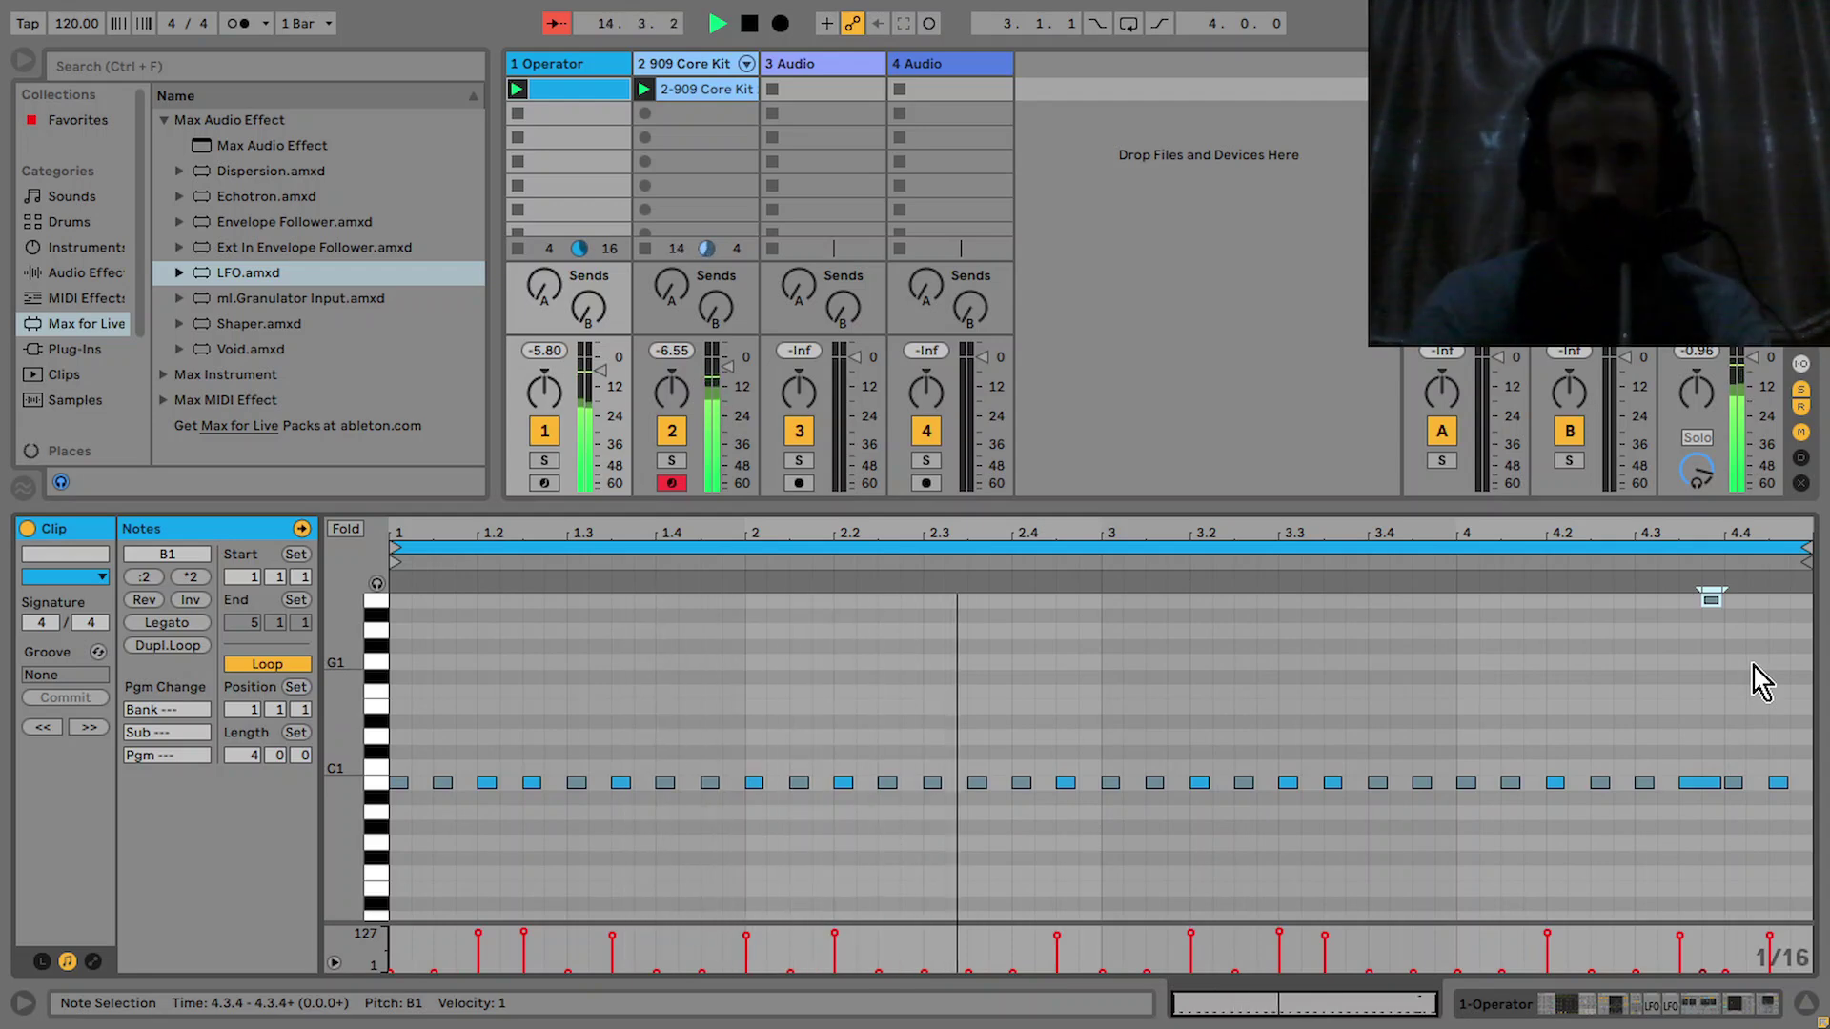
{"action": "left_click", "coordinate": [1806, 1004]}
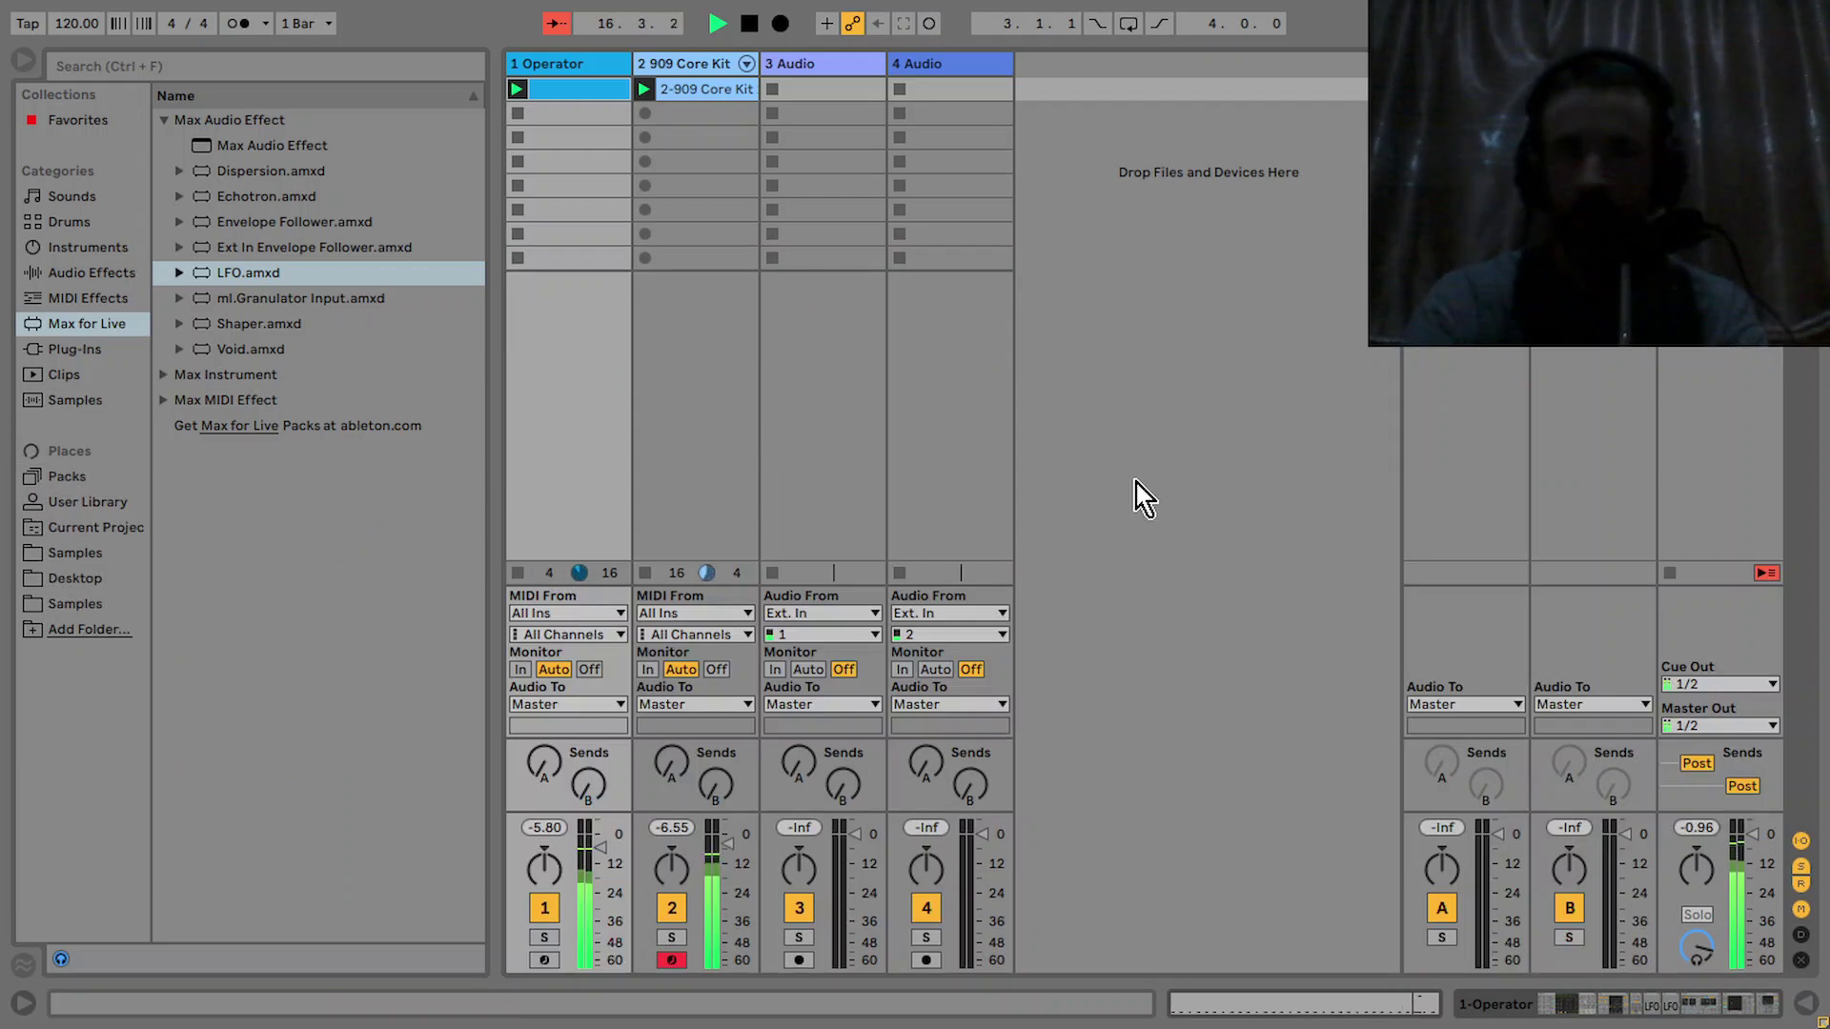
{"action": "double_click", "coordinate": [567, 110]}
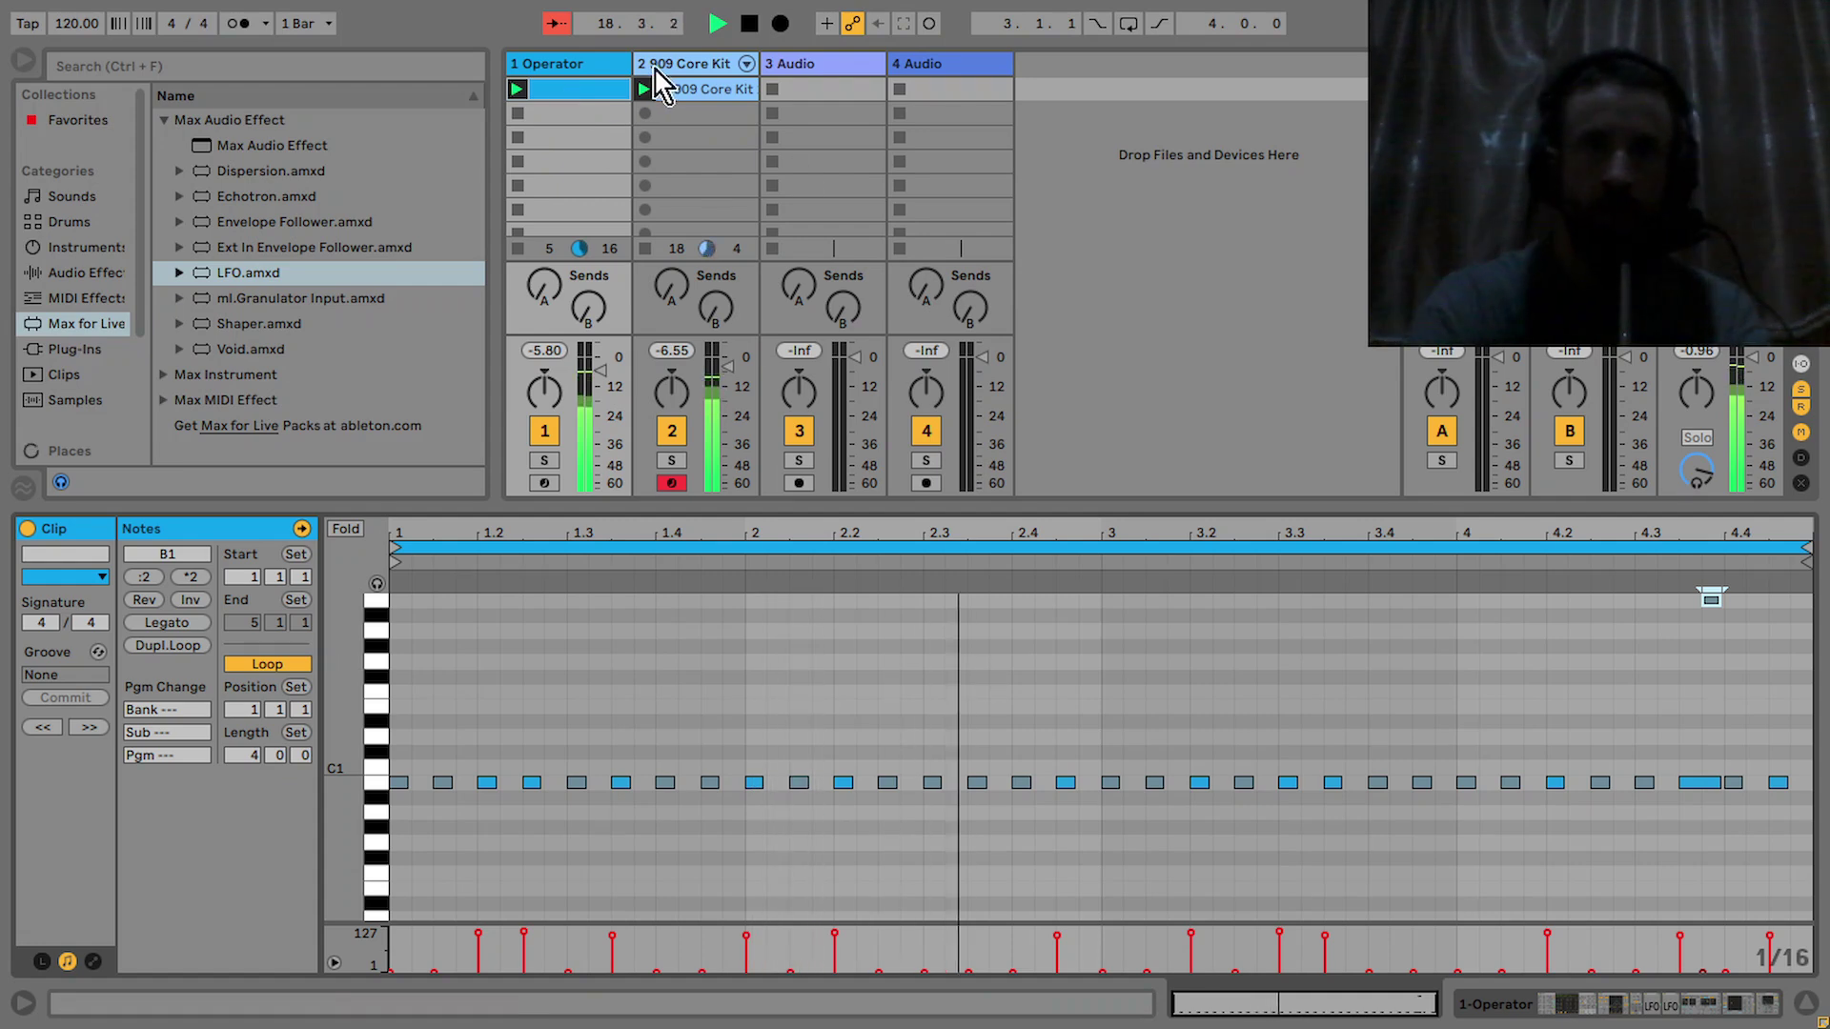
{"action": "left_click", "coordinate": [697, 95]}
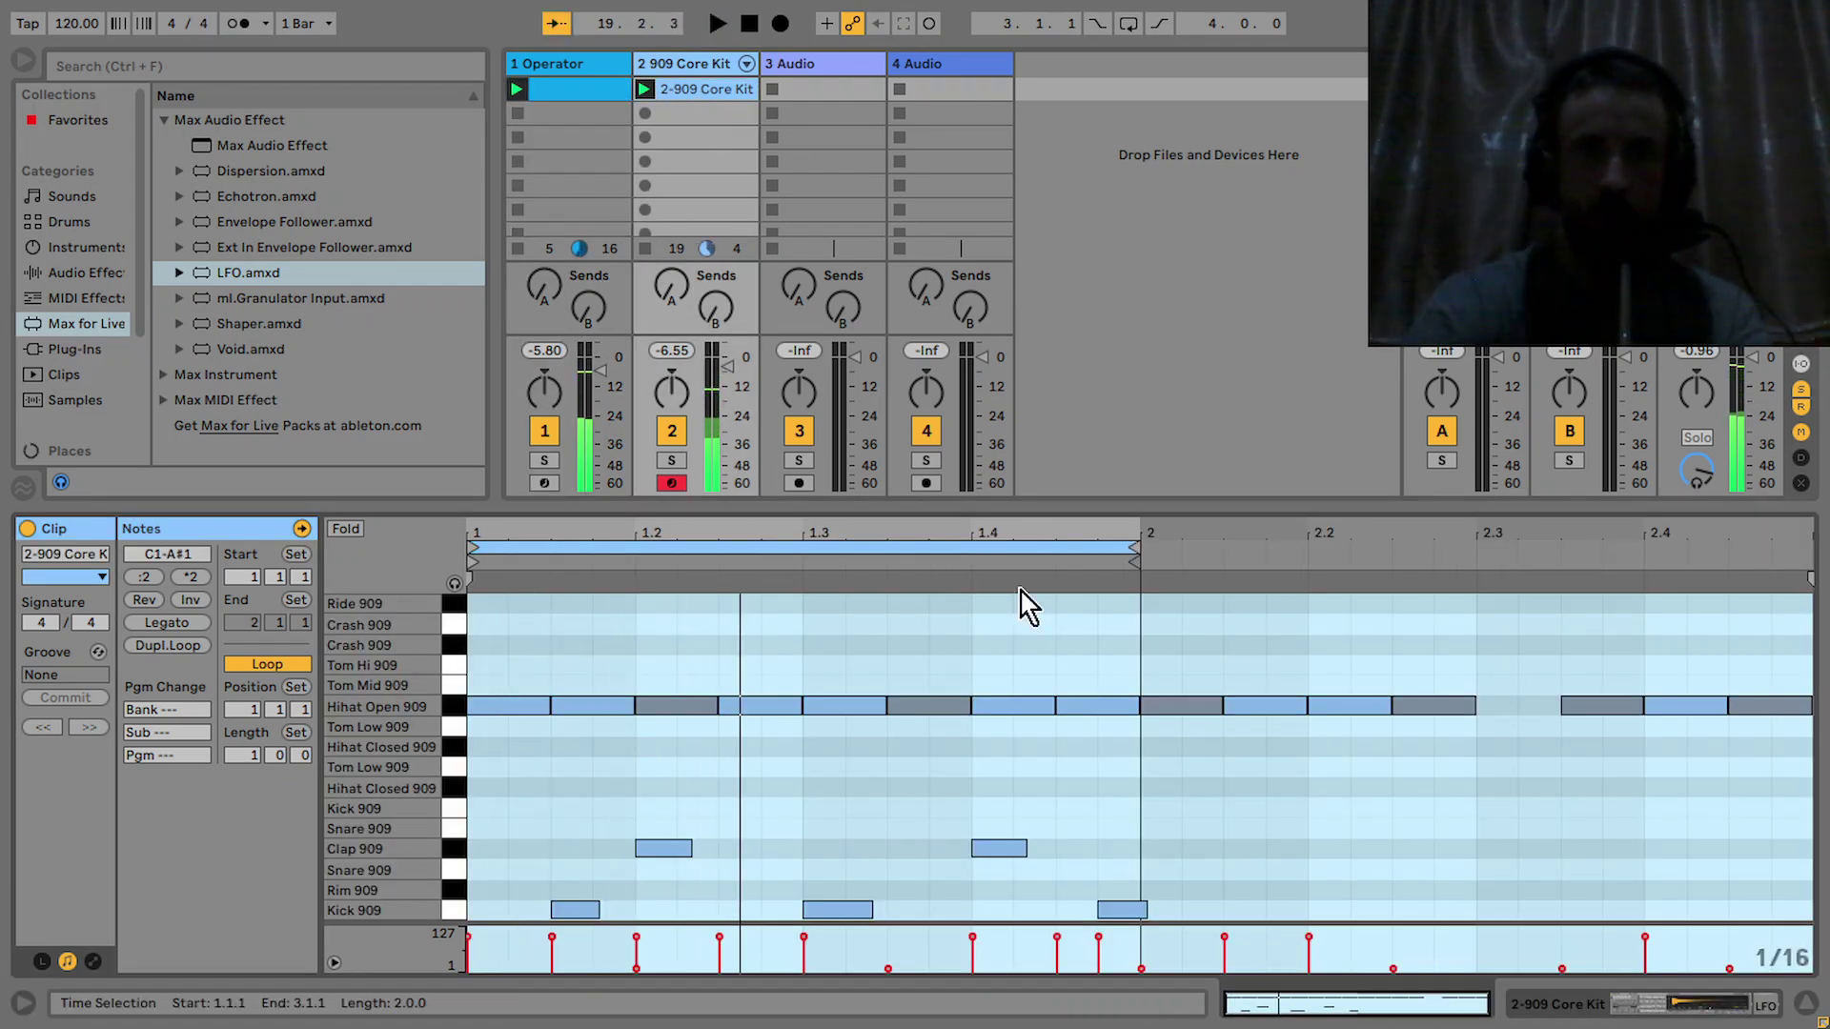
{"action": "right_click", "coordinate": [854, 620]}
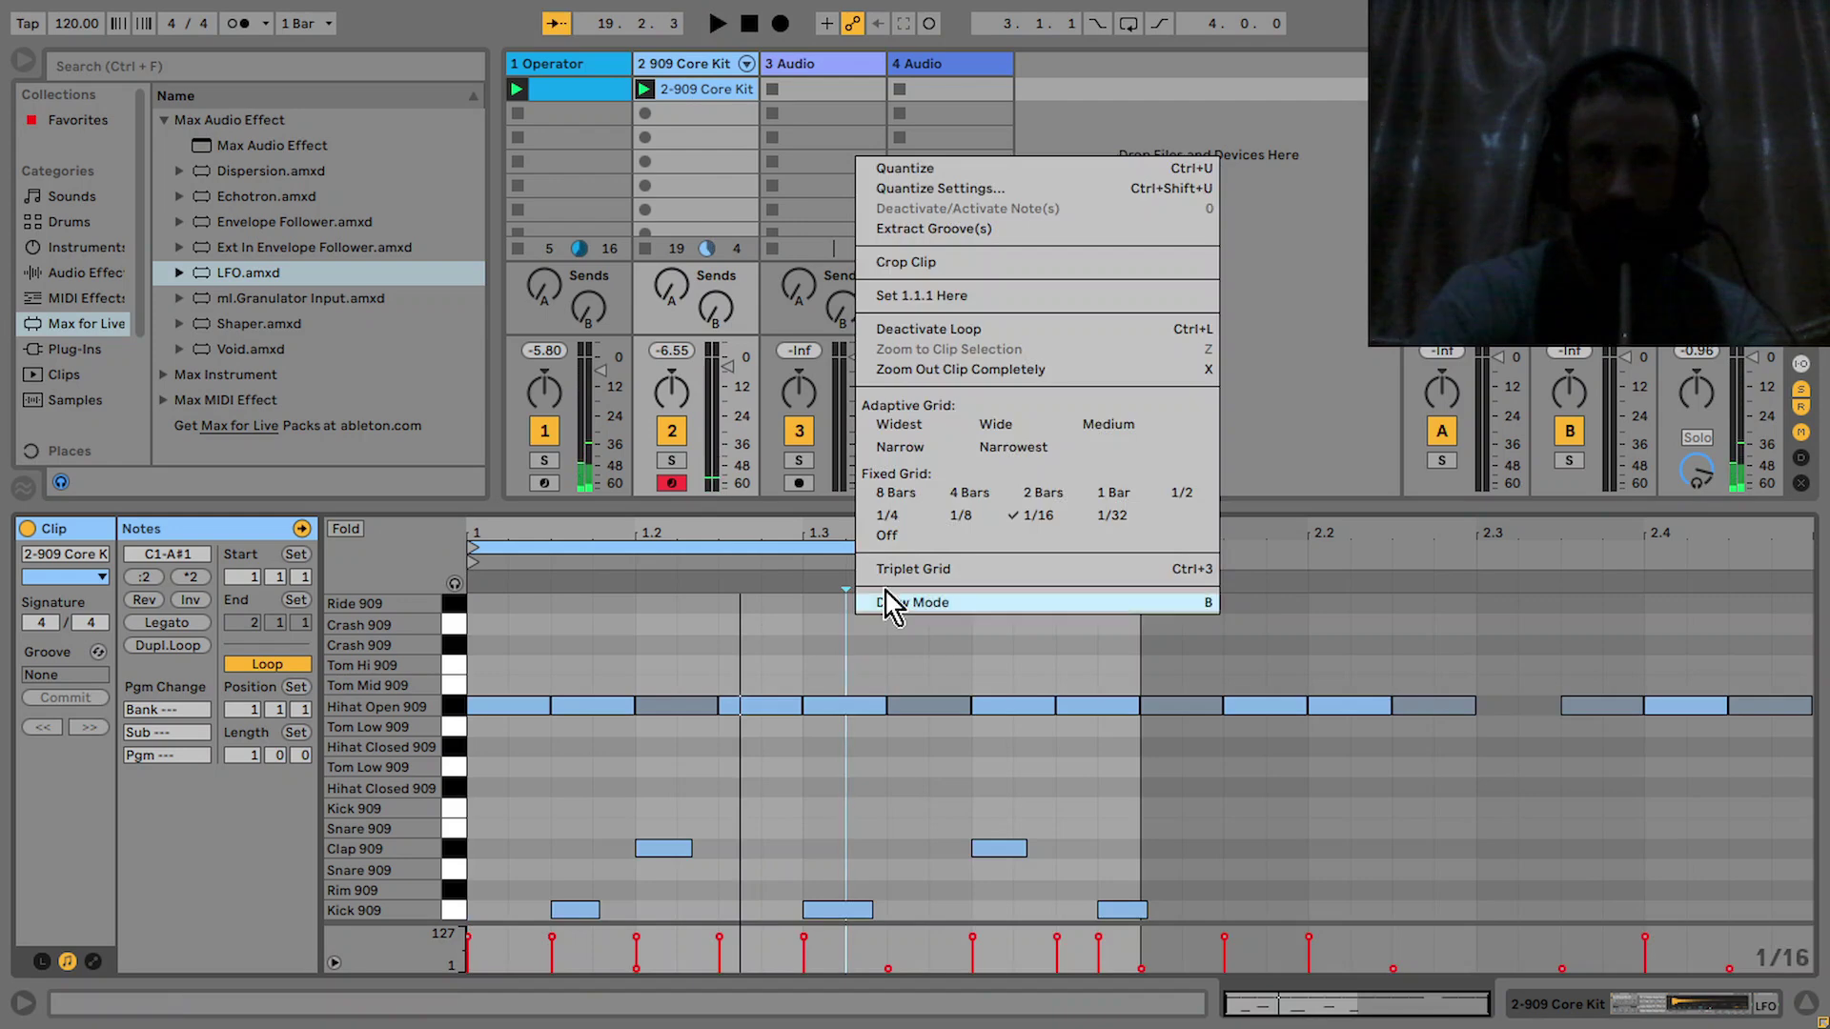
{"action": "left_click", "coordinate": [932, 262]}
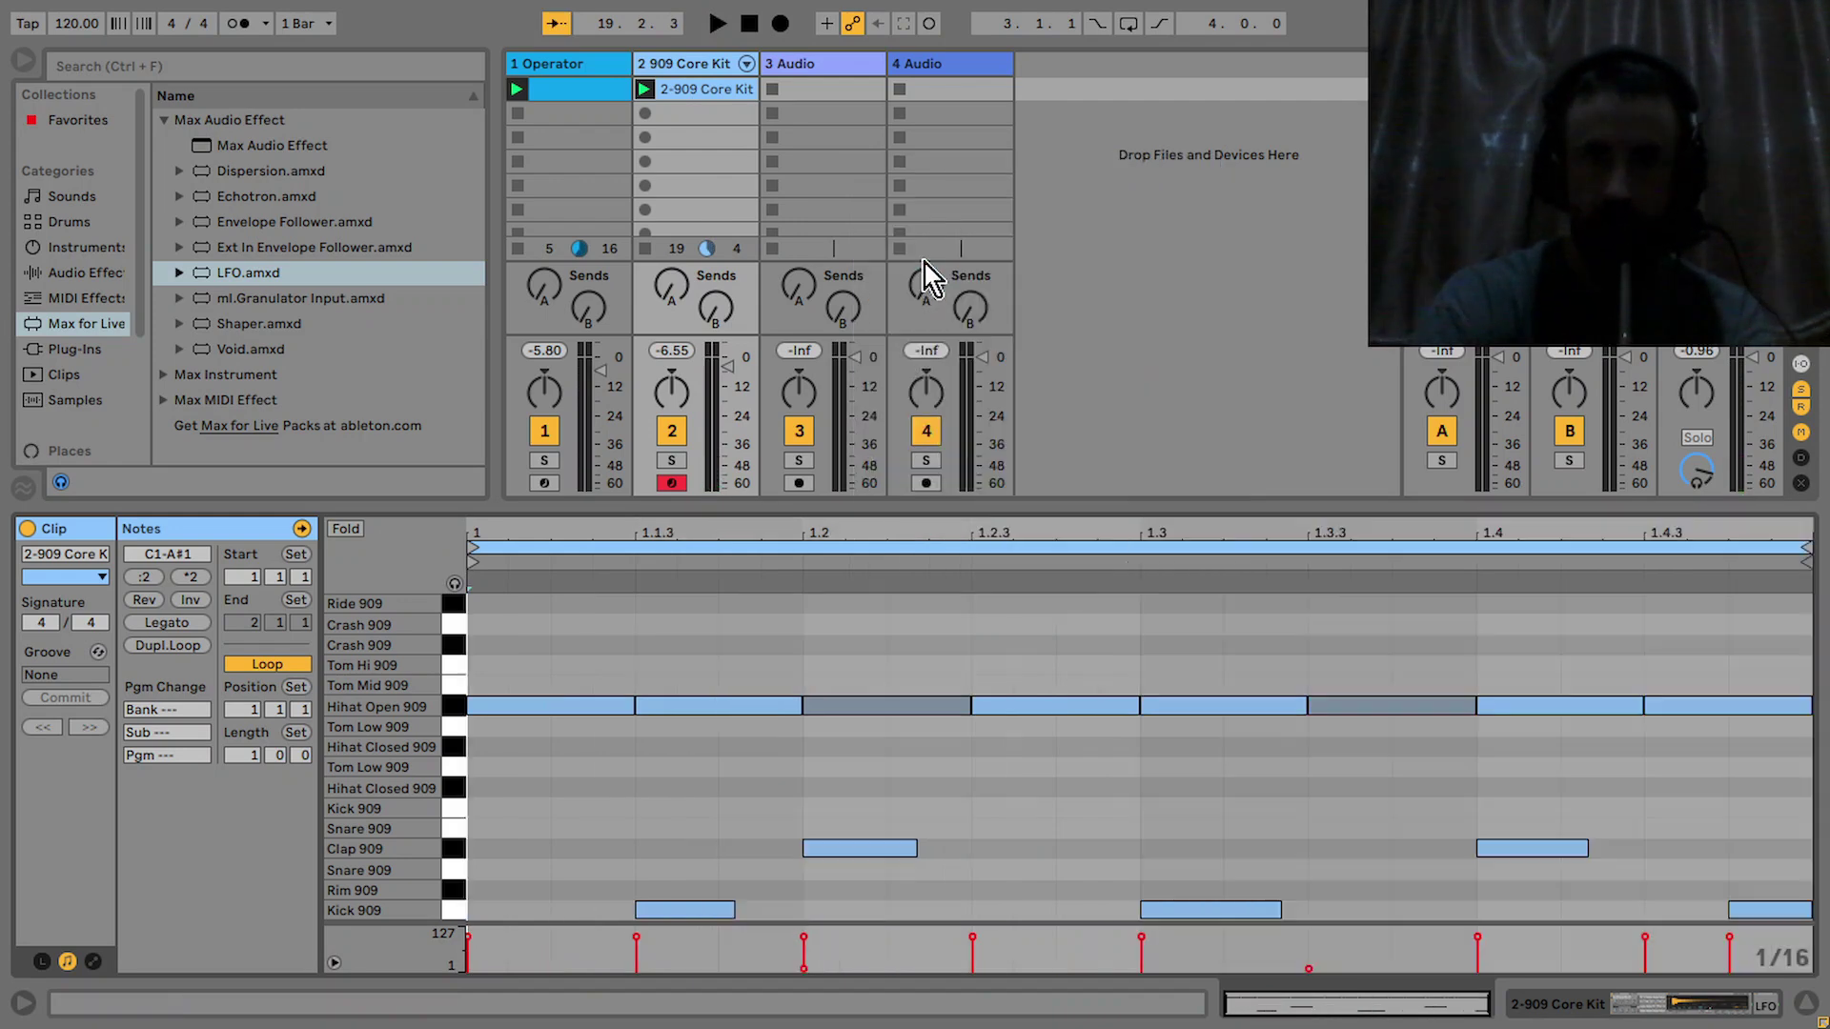
Duplicate the cropped drum pattern twice to extend the 909 clip to a four-bar loop
{"action": "left_click", "coordinate": [907, 545]}
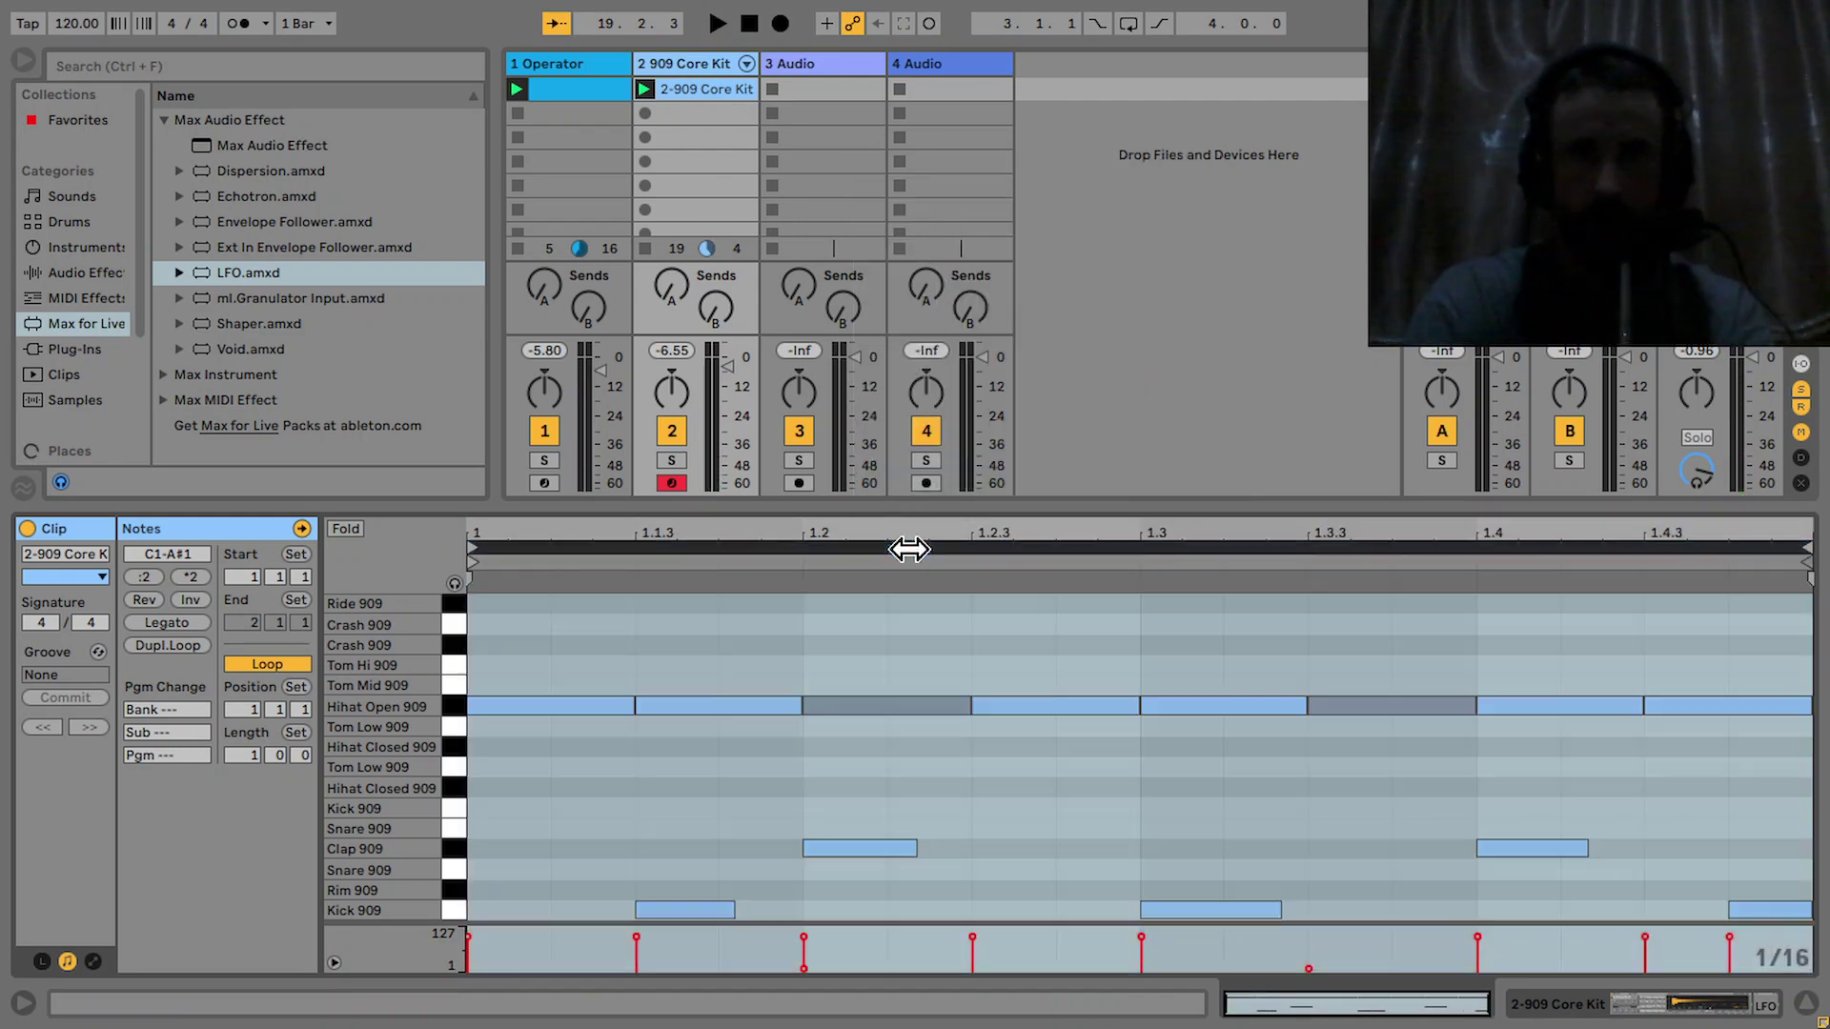
{"action": "key", "text": "ctrl+d"}
{"action": "key", "text": "space"}
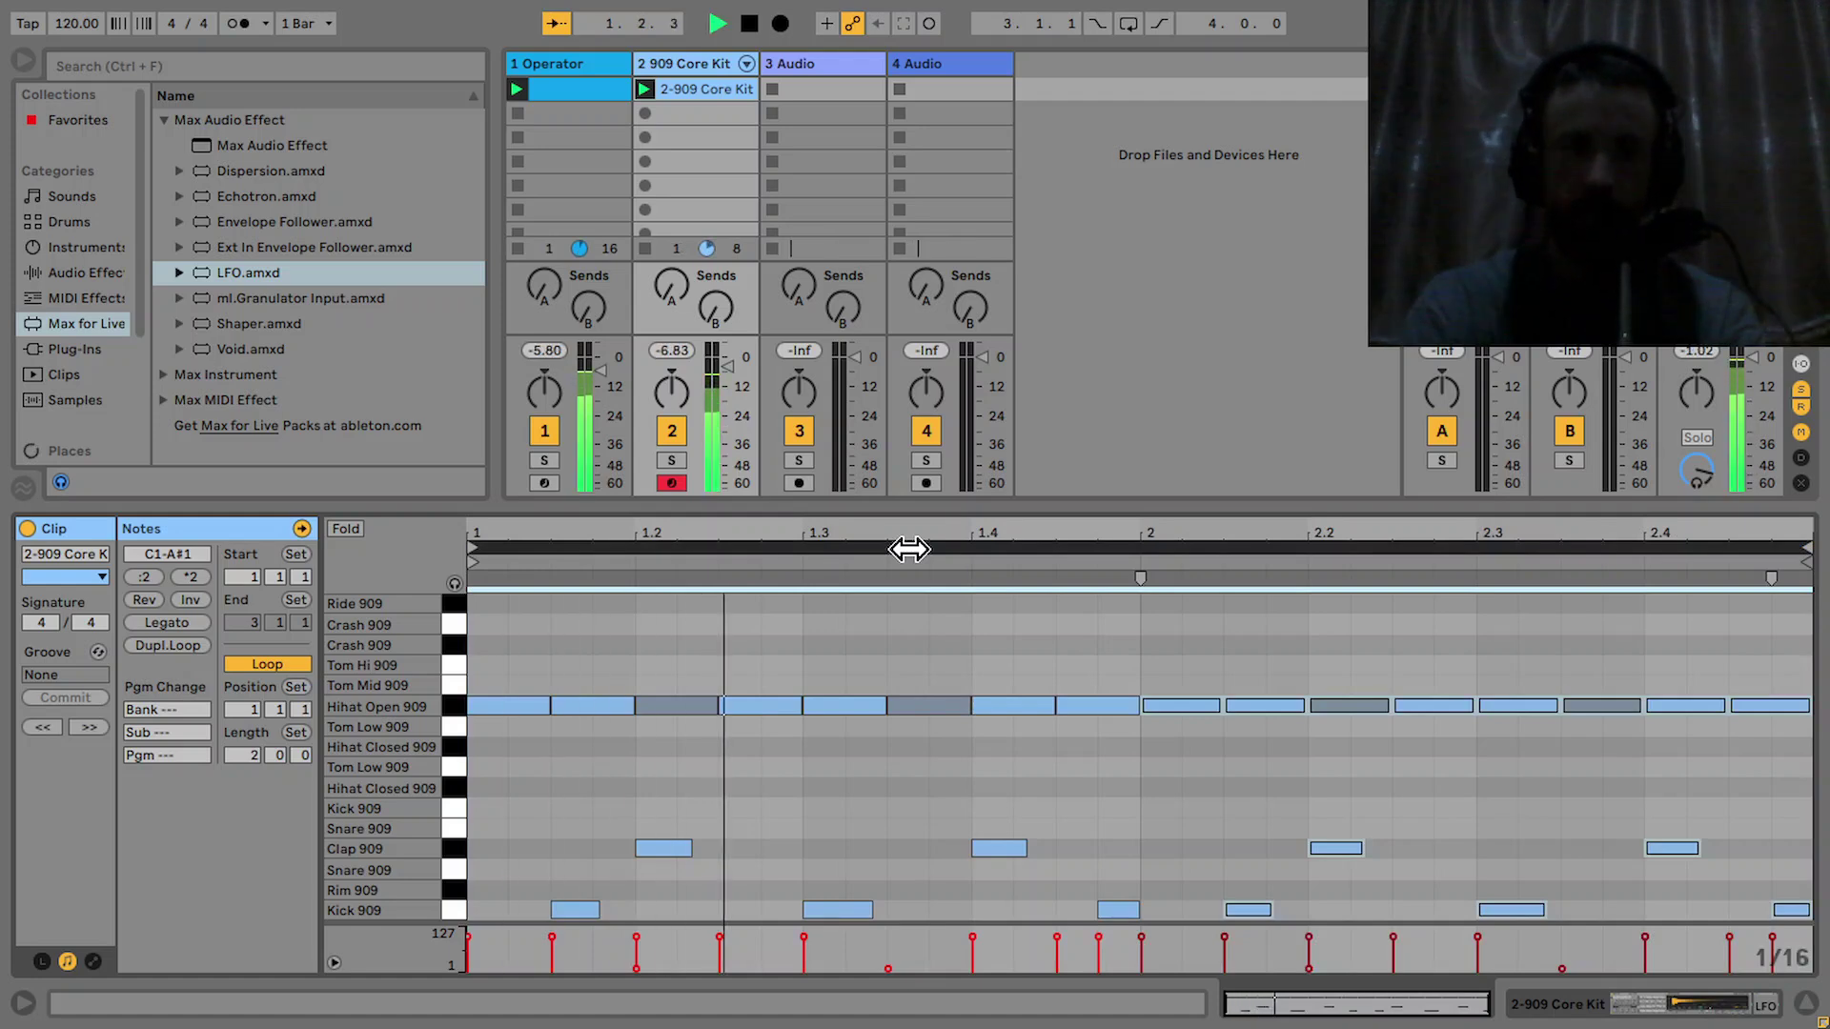
{"action": "key", "text": "ctrl+d"}
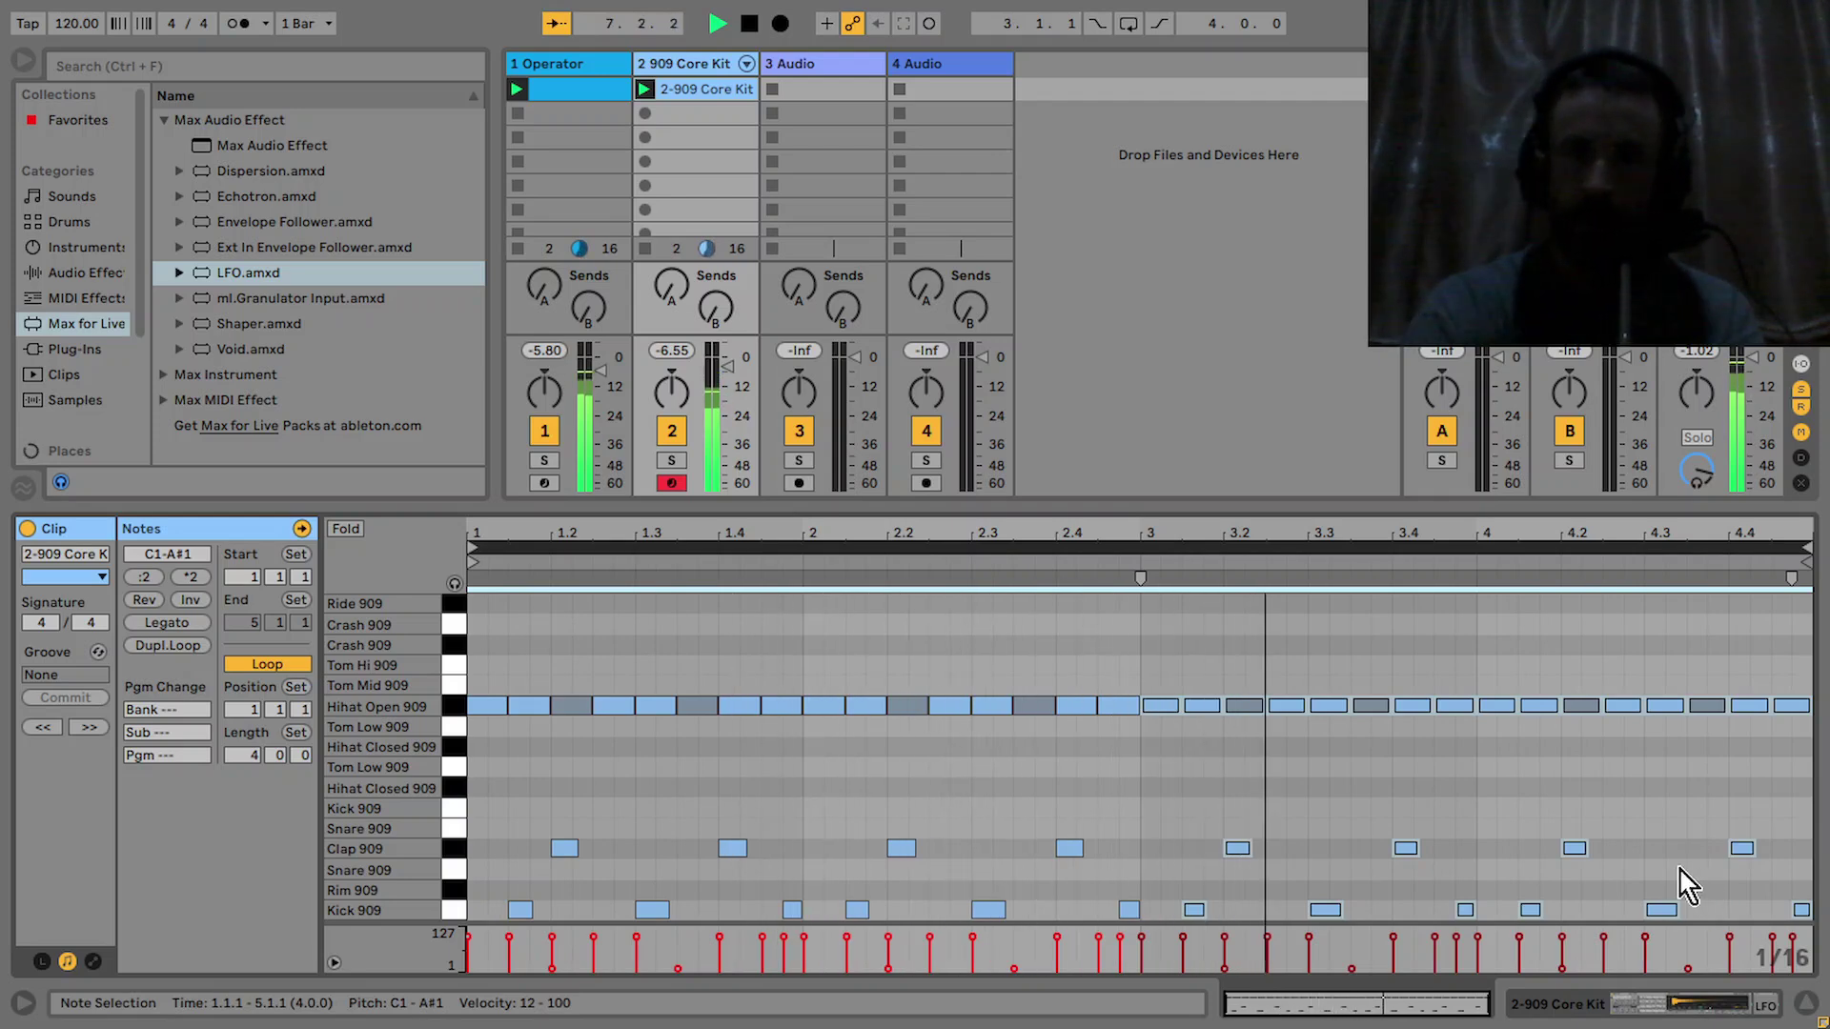
Move the drum clip's start marker to 1.3.1 and replace the clap at 1.2.1 with kicks at 1.2.1 and 1.2.3
{"action": "left_click", "coordinate": [476, 558]}
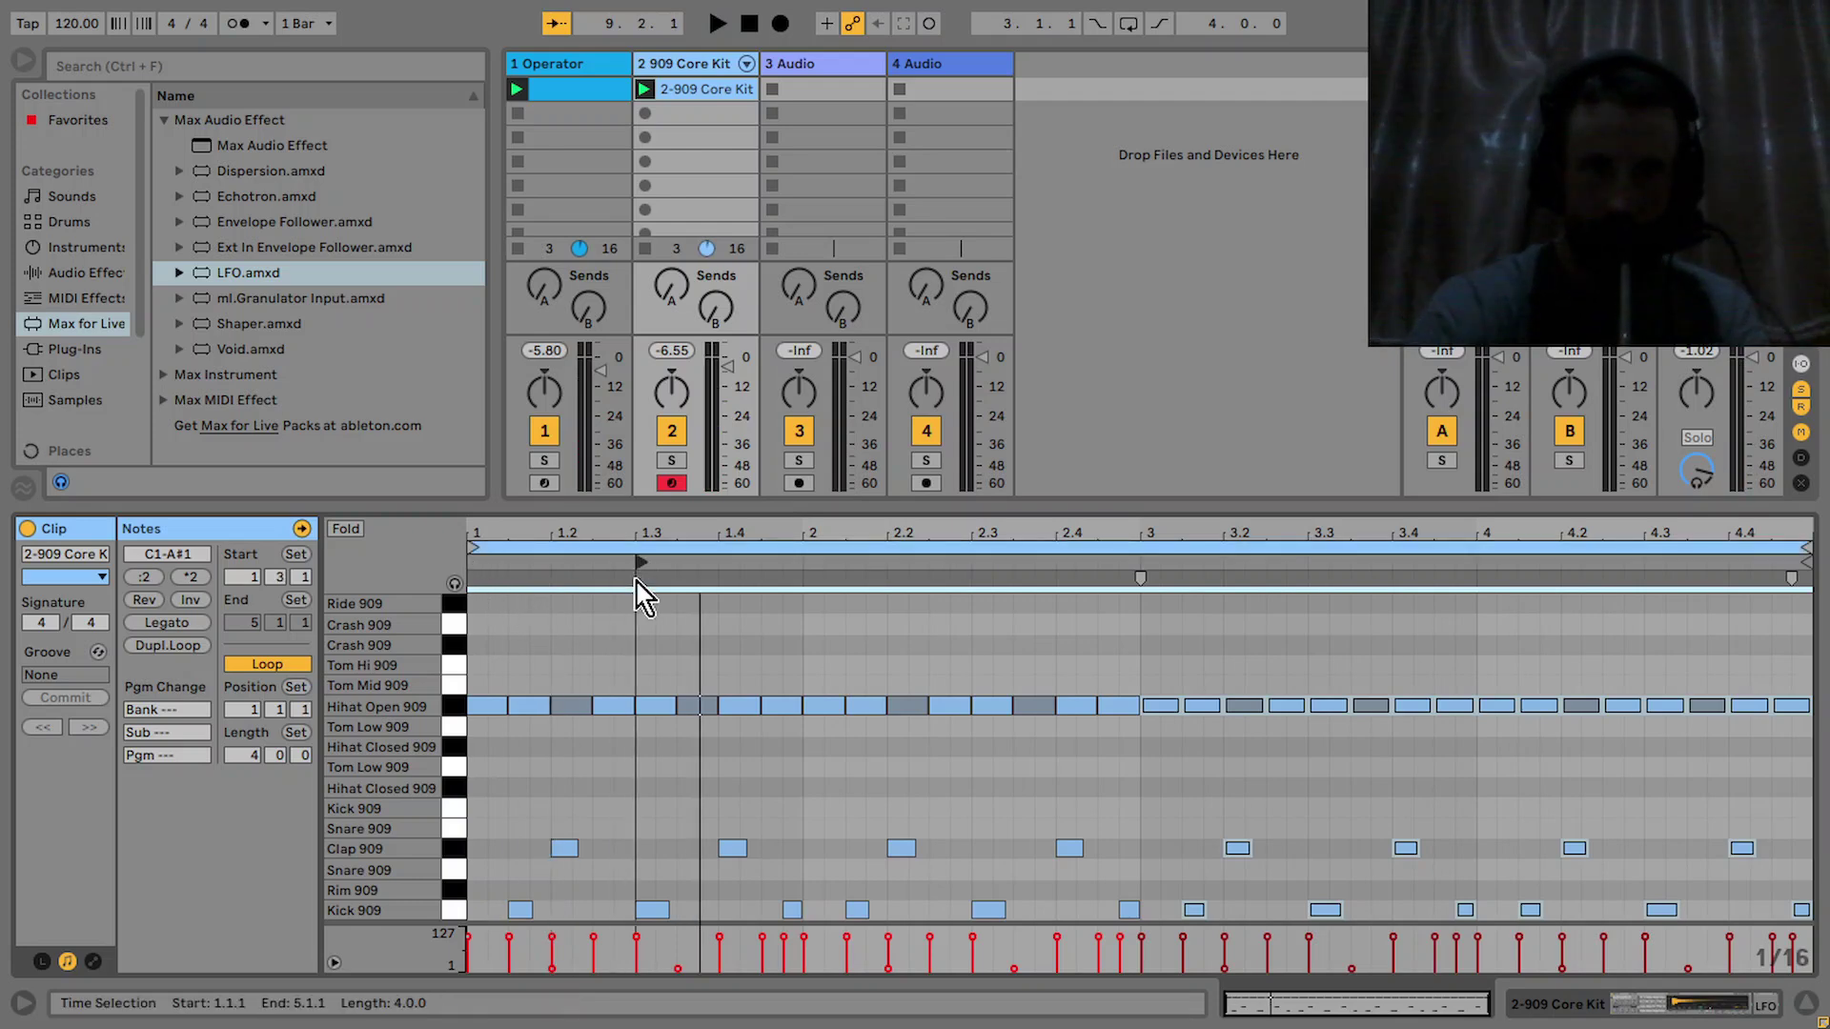
{"action": "key", "text": "space"}
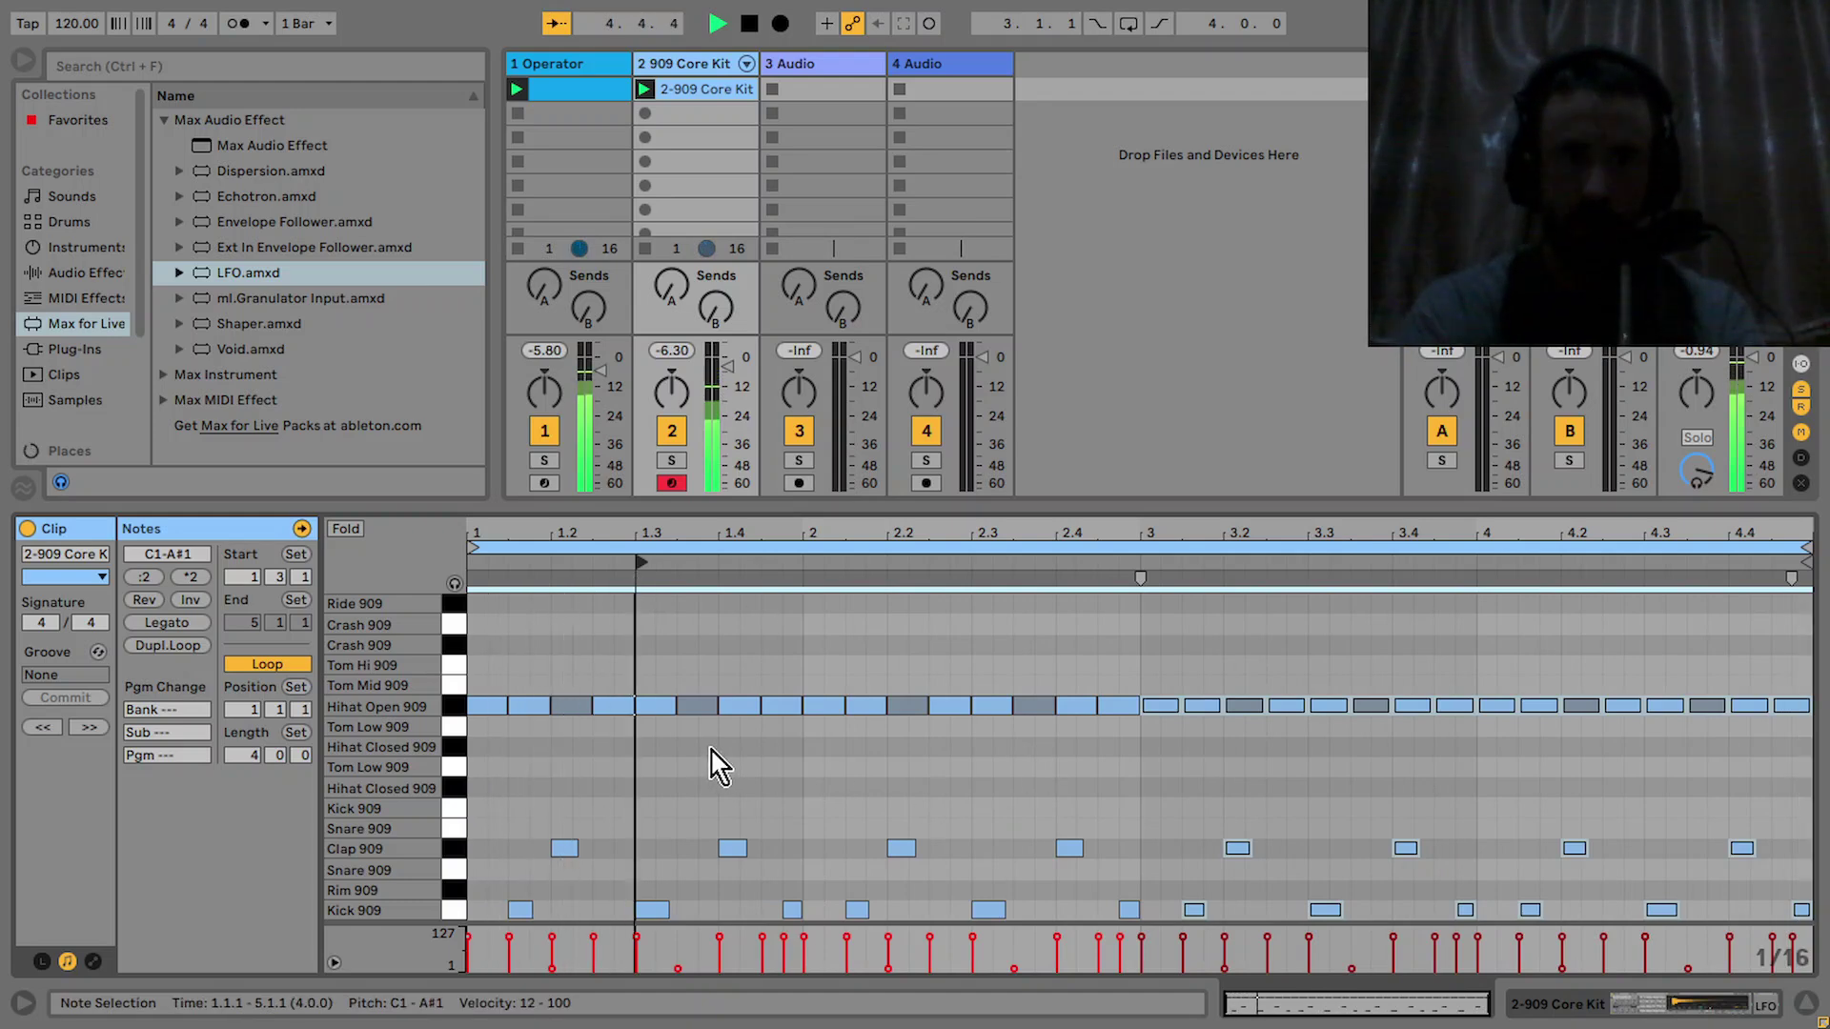
{"action": "key", "text": "space"}
{"action": "left_click", "coordinate": [564, 849]}
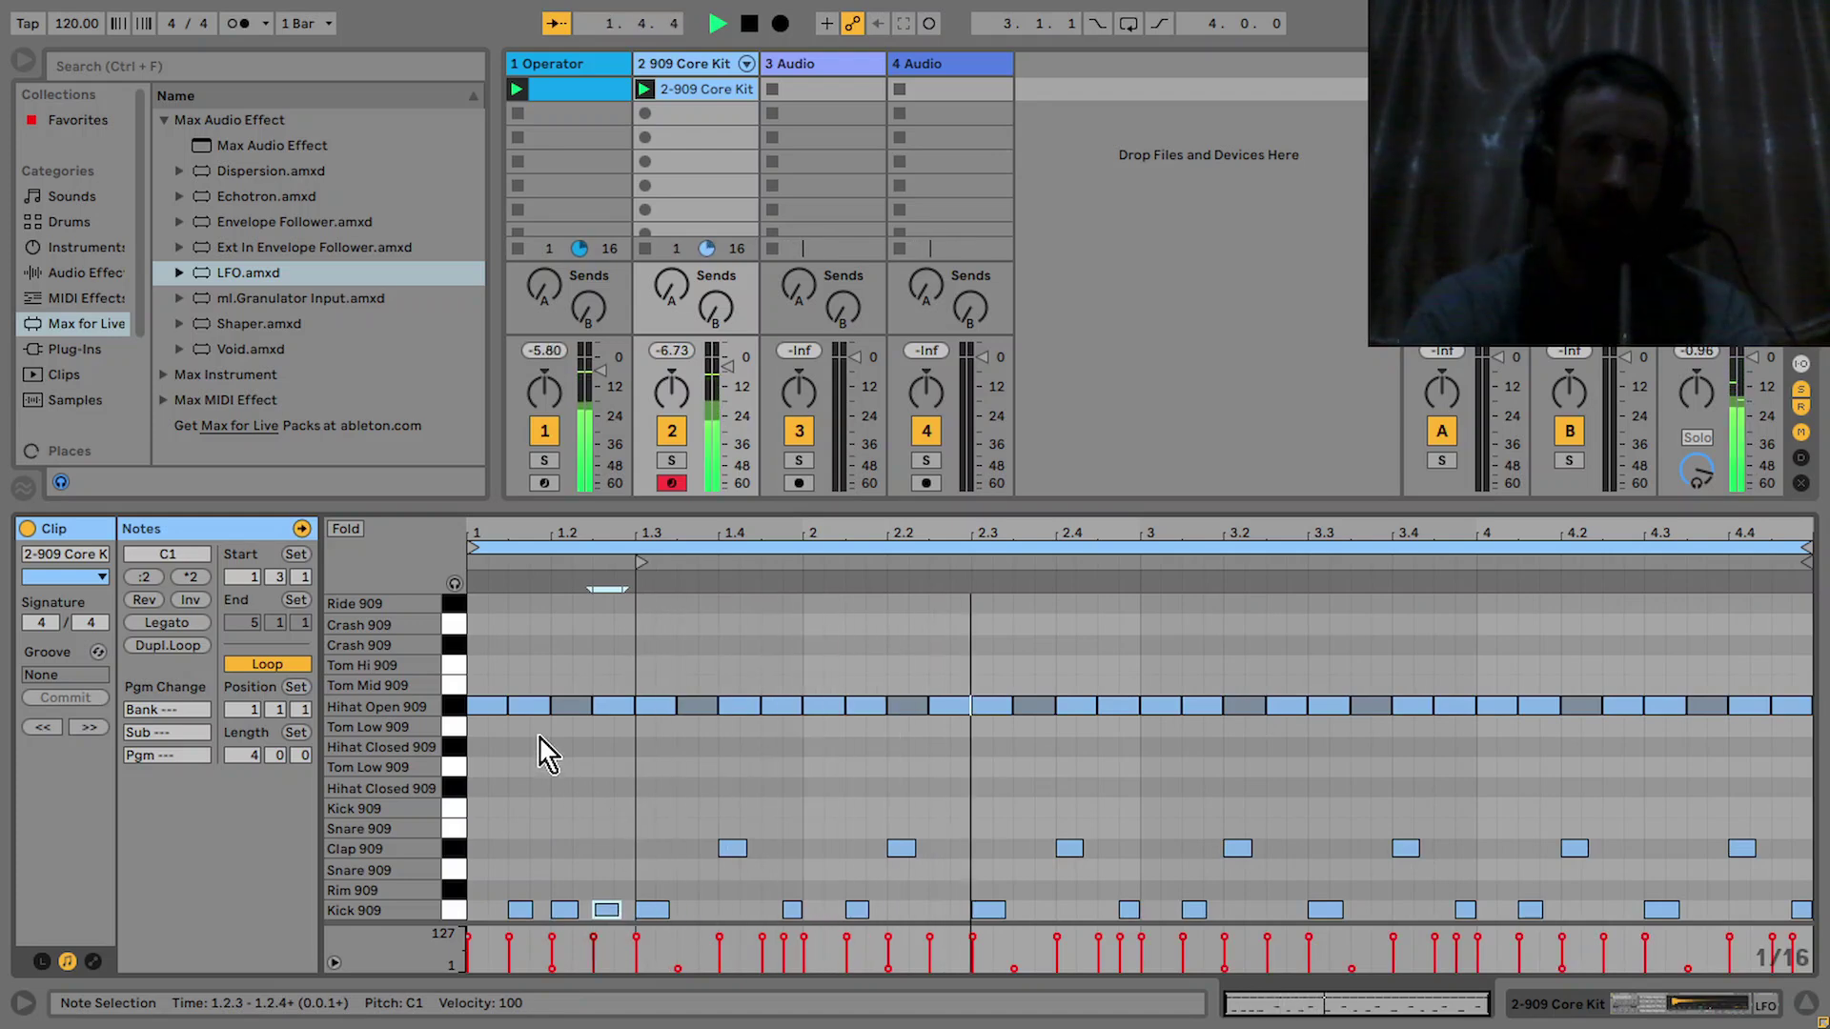
Shorten the open hi-hat at 1.1.3 to end at 1.1.4 and add a low-velocity ghost open hi-hat at 1.1.4
{"action": "scroll", "coordinate": [562, 767], "scroll_direction": "up", "scroll_amount": 2}
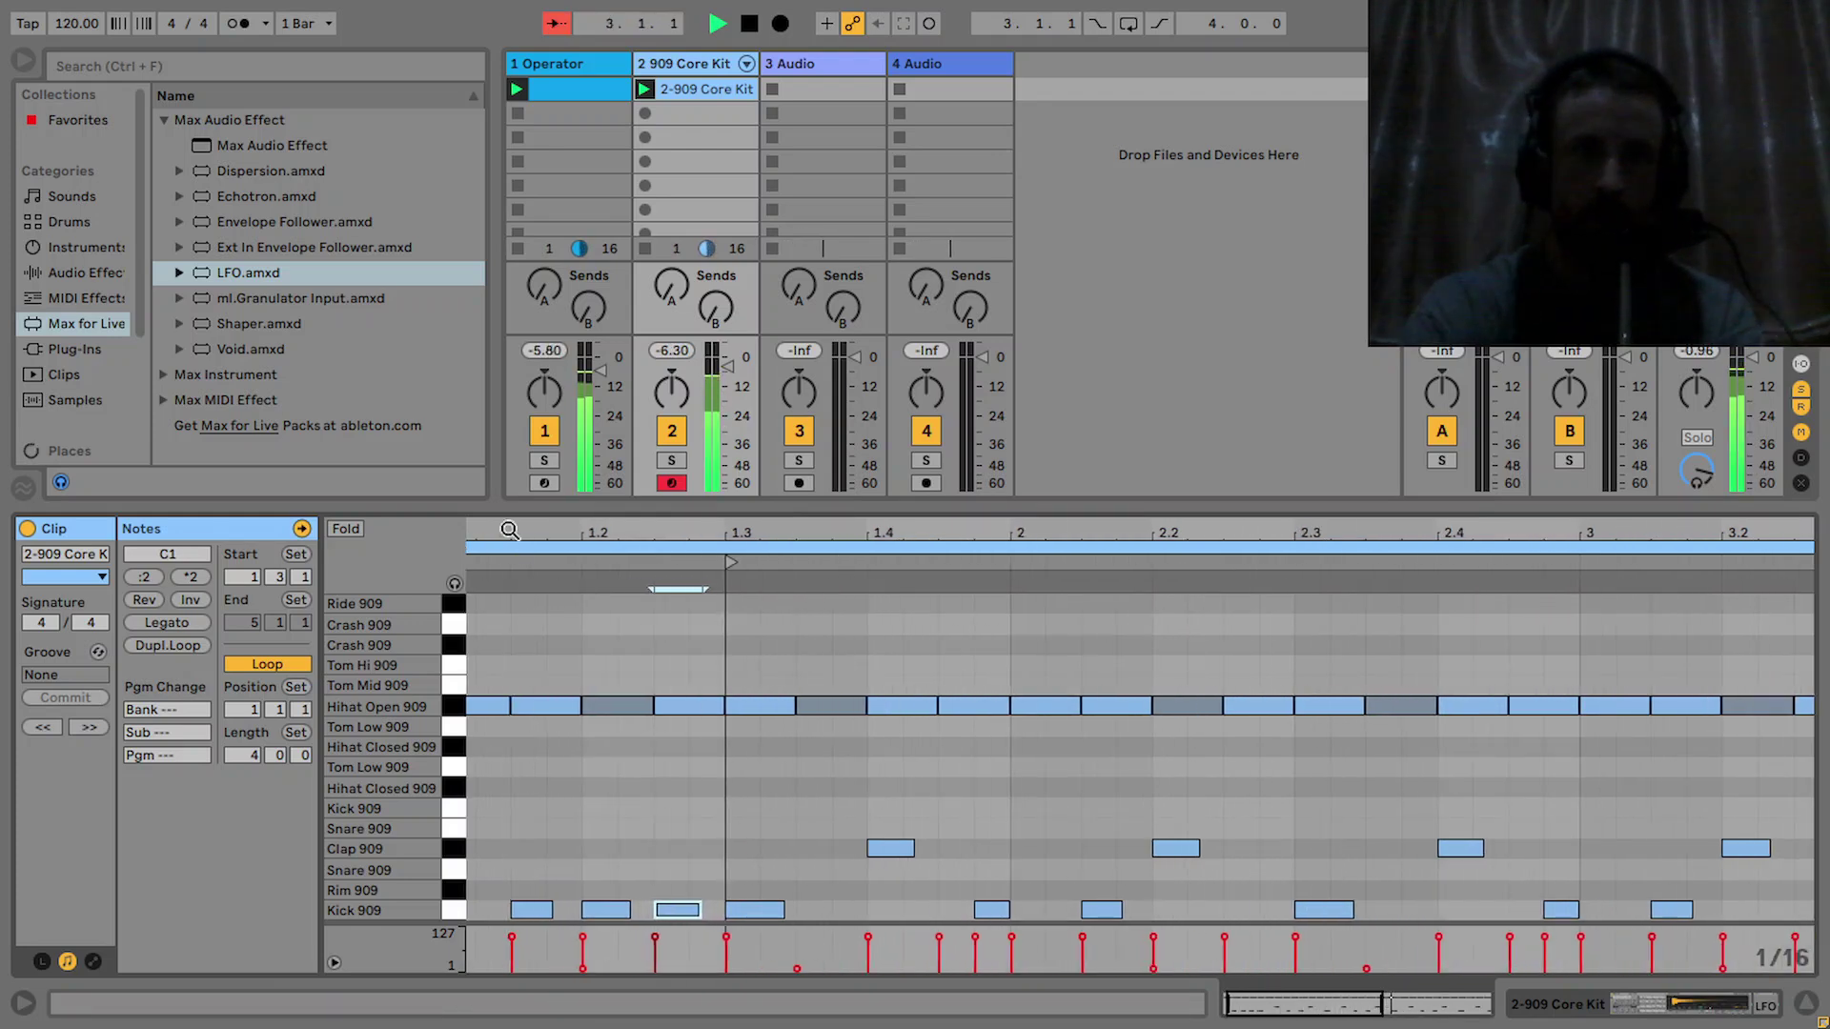
{"action": "left_click", "coordinate": [580, 768]}
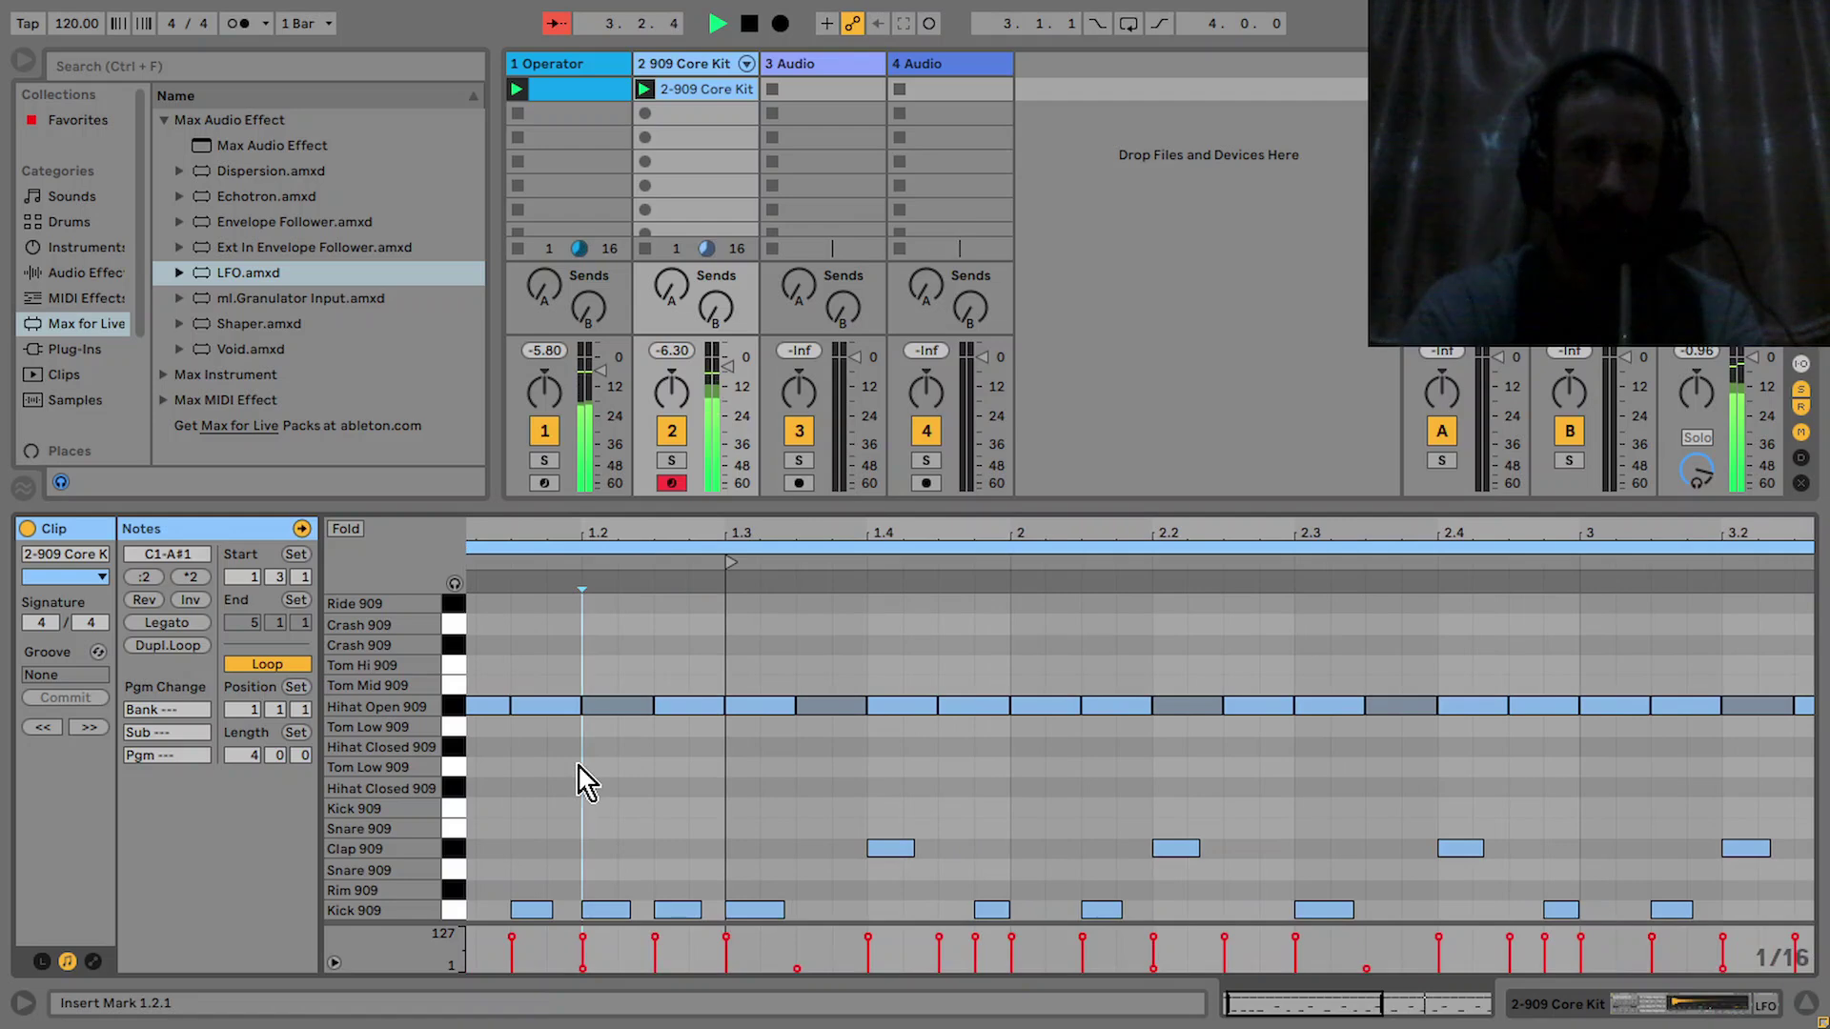
{"action": "left_click_drag", "start_coordinate": [578, 707], "coordinate": [548, 706]}
{"action": "double_click", "coordinate": [562, 706]}
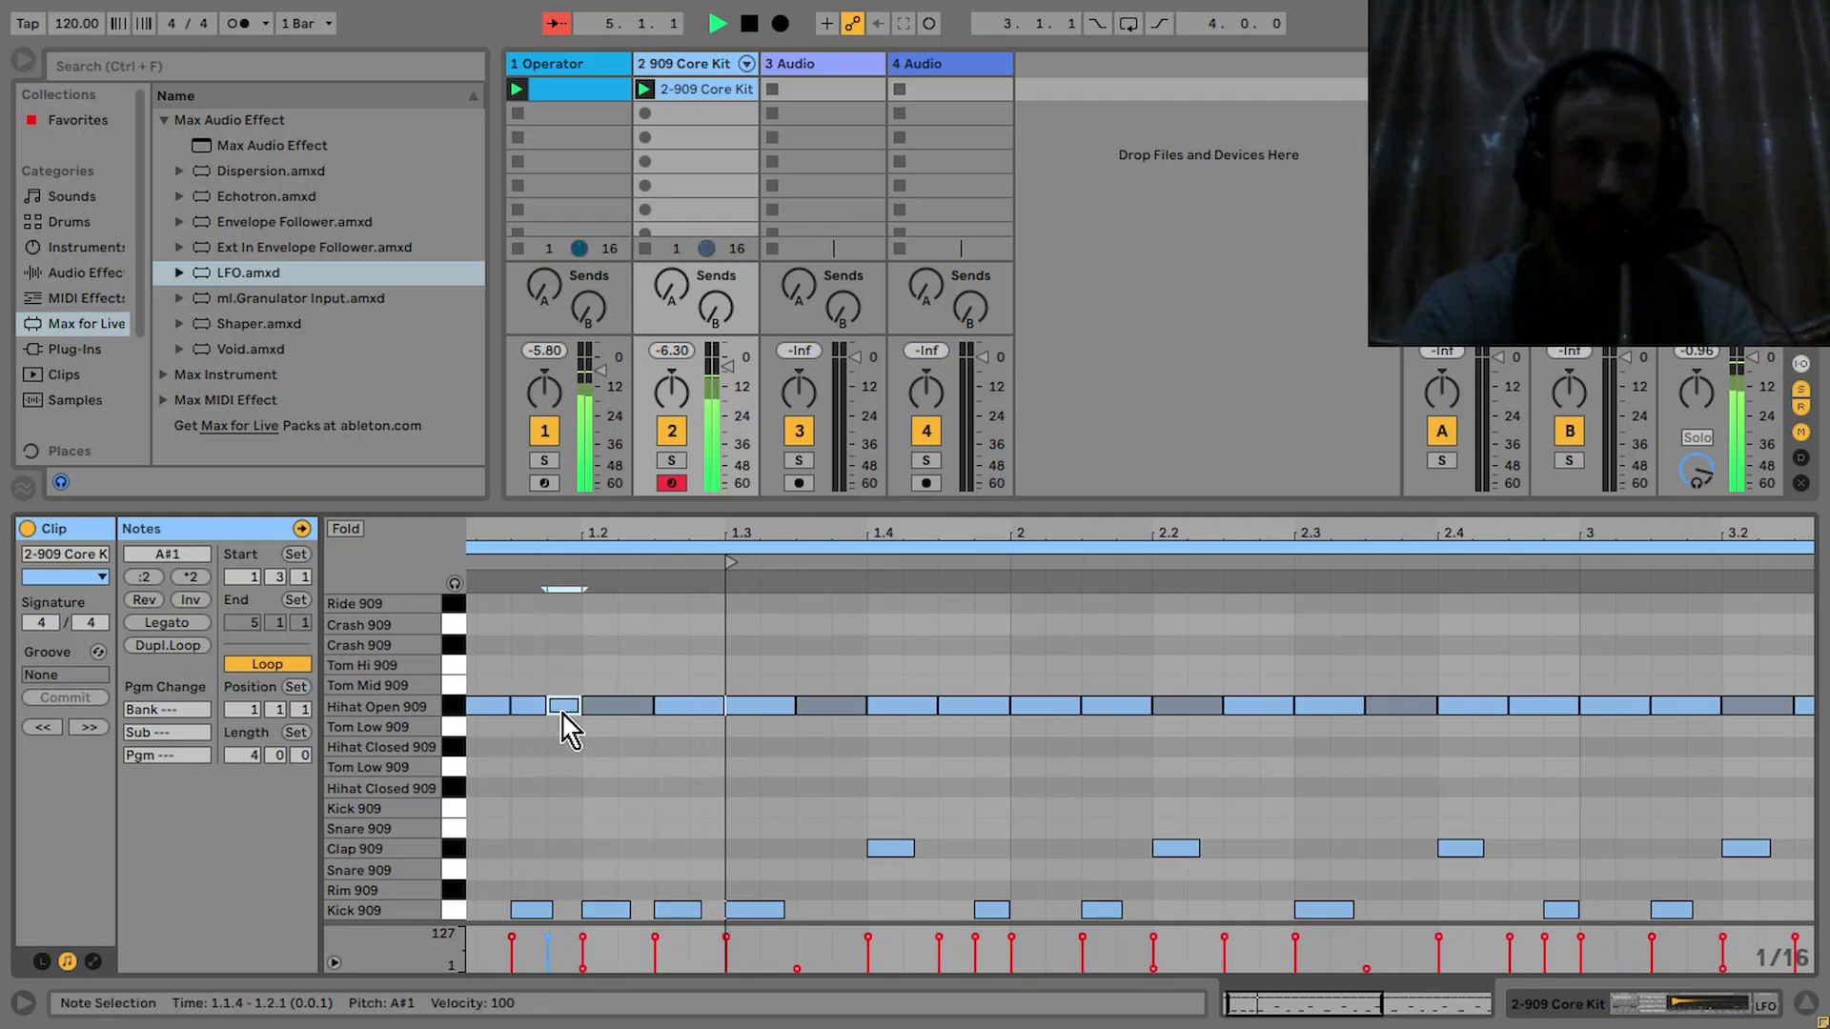
{"action": "left_click_drag", "start_coordinate": [548, 939], "coordinate": [548, 959]}
{"action": "left_click", "coordinate": [792, 546]}
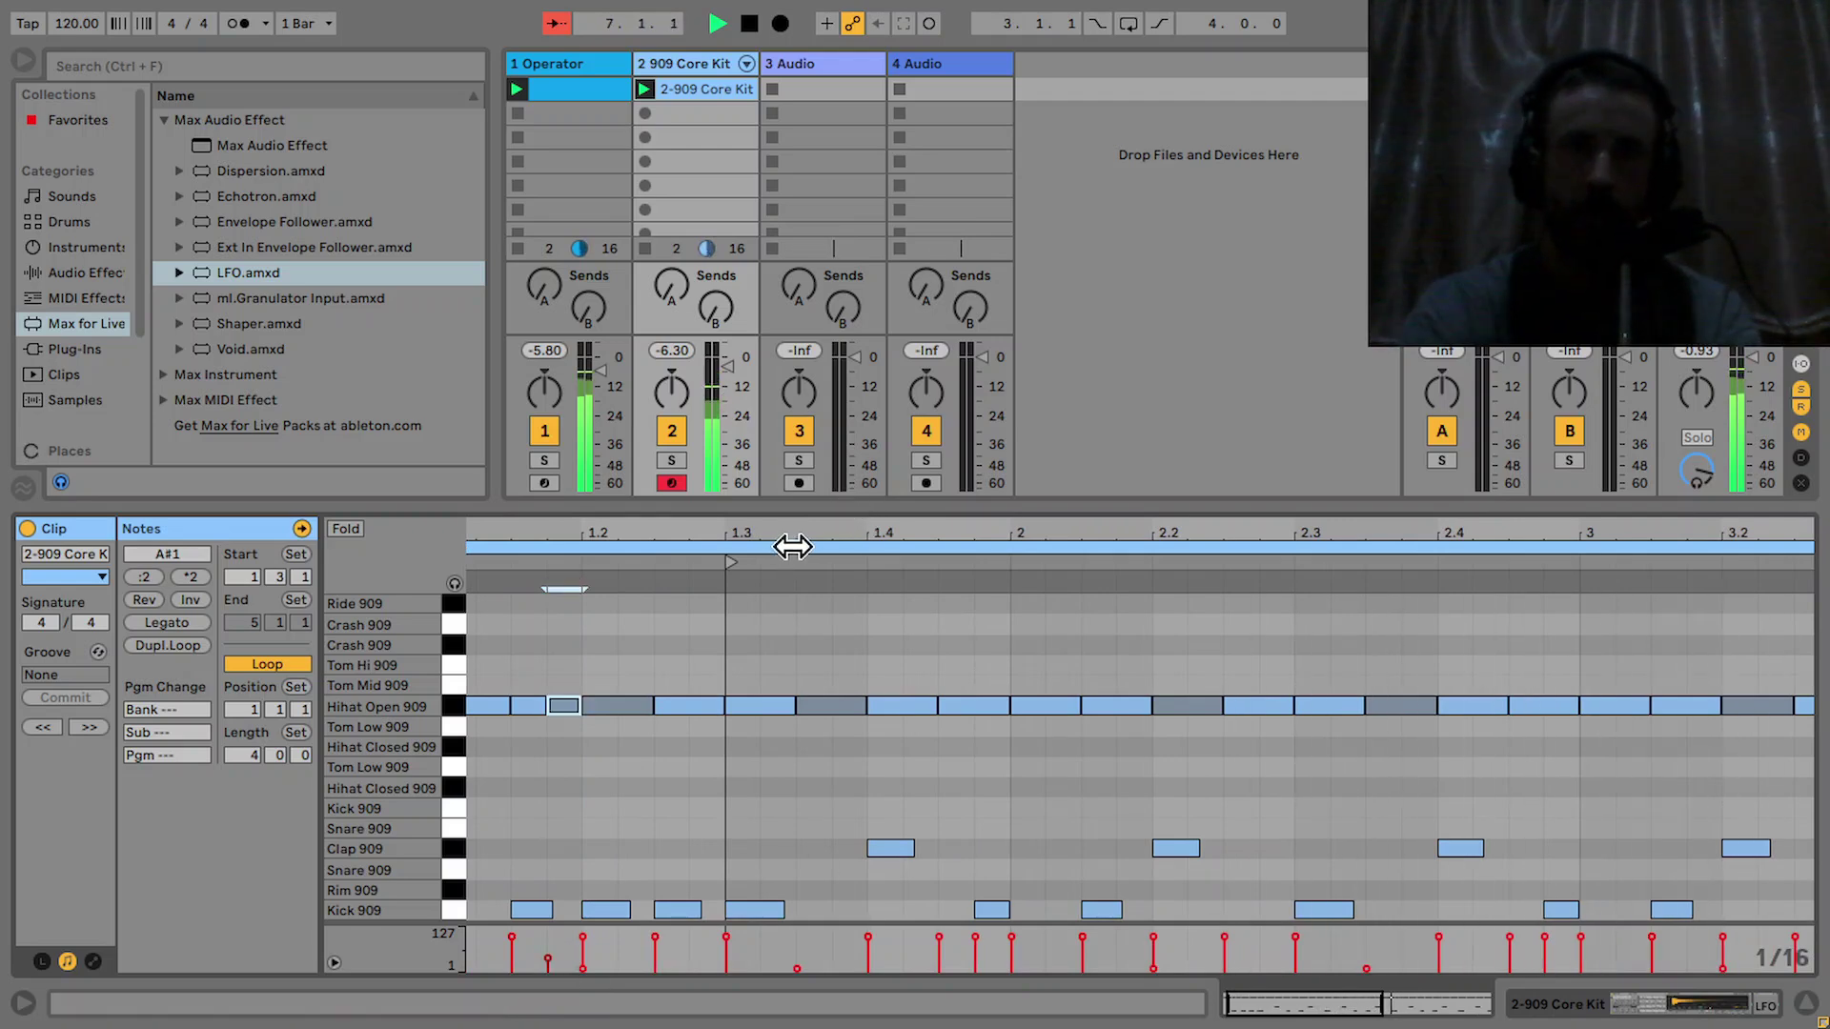
{"action": "left_click_drag", "start_coordinate": [788, 531], "coordinate": [672, 531]}
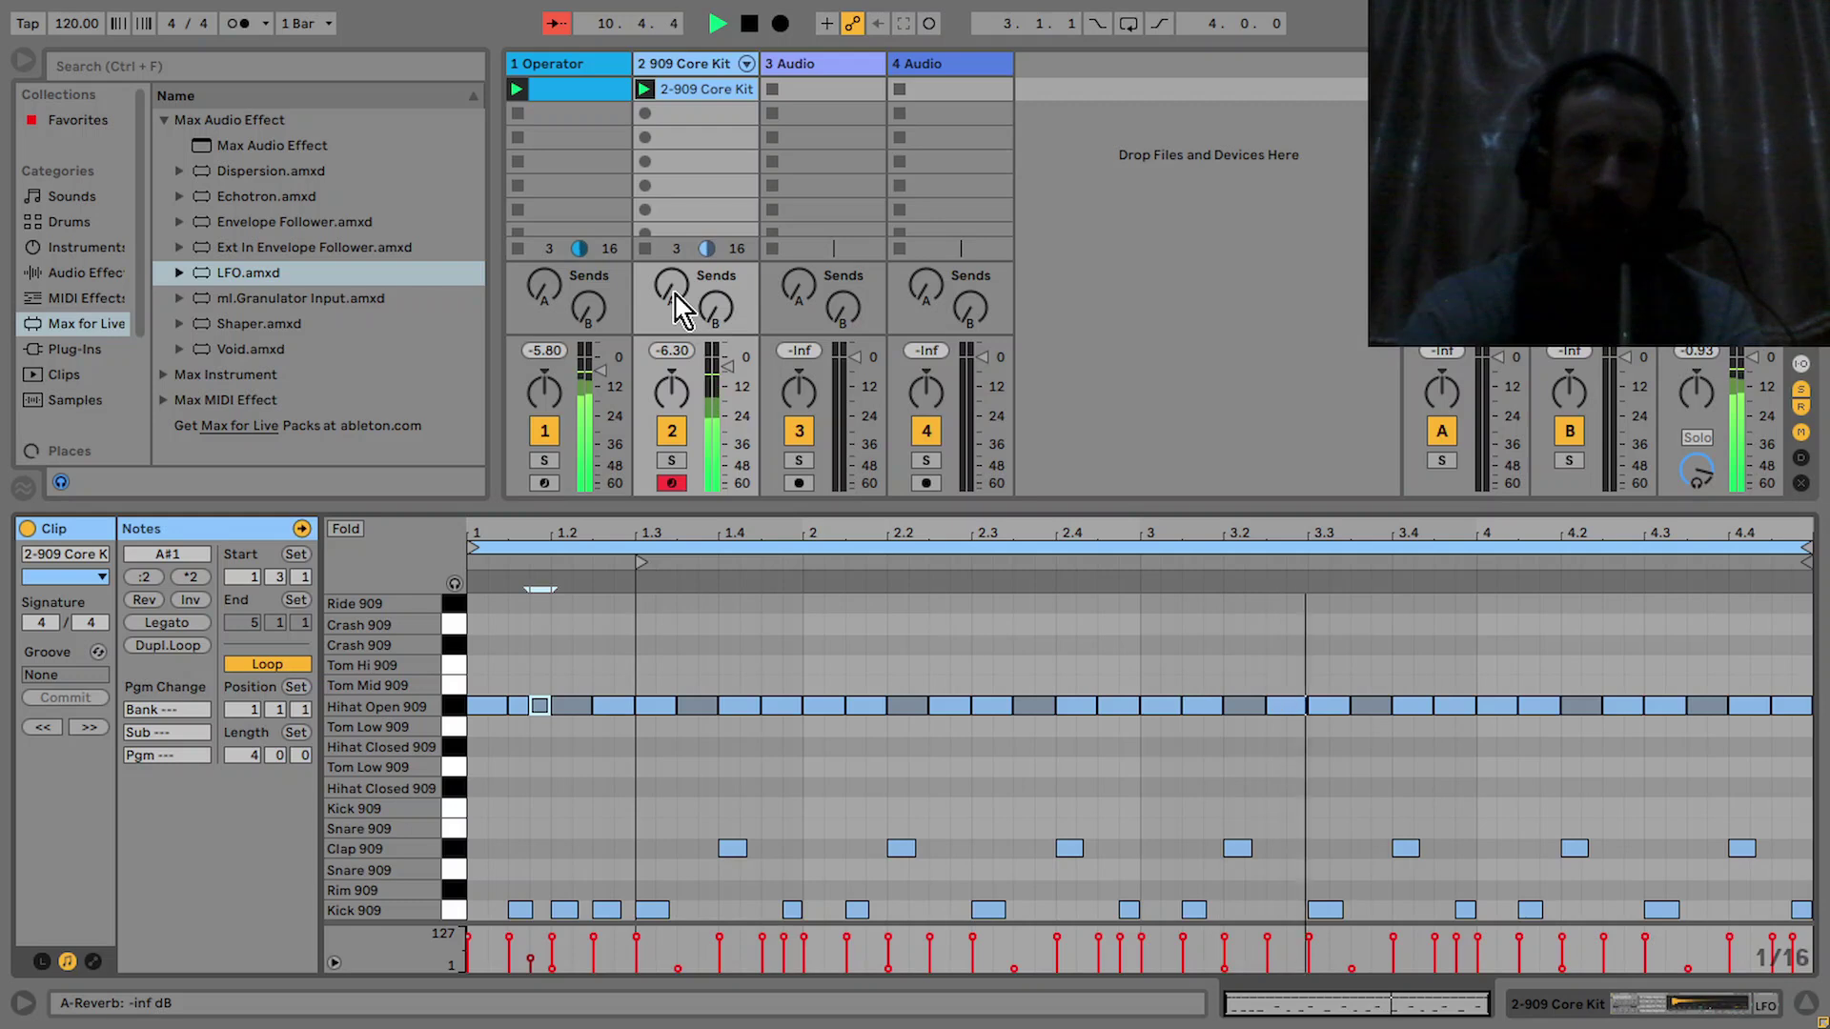
Try brief reverb throws on the 909 Core Kit track by raising its A-Reverb send and returning it to -inf dB
{"action": "left_click_drag", "start_coordinate": [687, 303], "coordinate": [687, 271]}
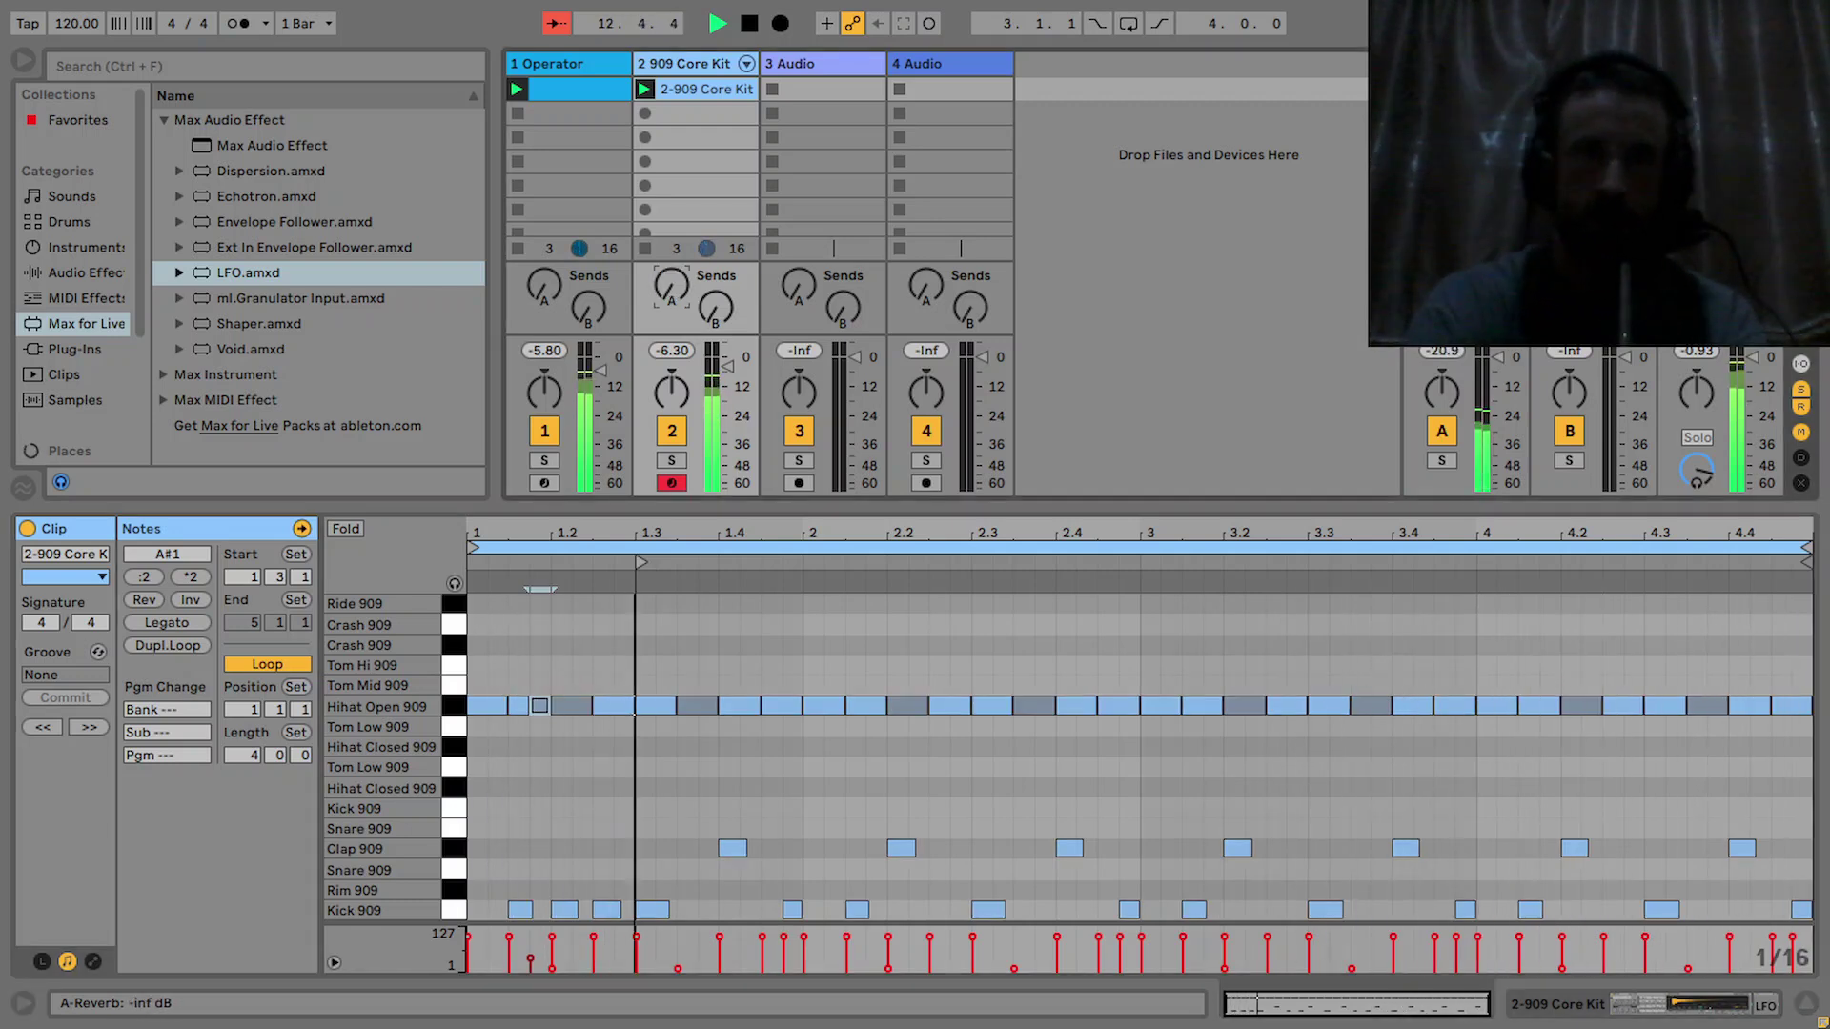
{"action": "left_click_drag", "start_coordinate": [672, 286], "coordinate": [678, 307]}
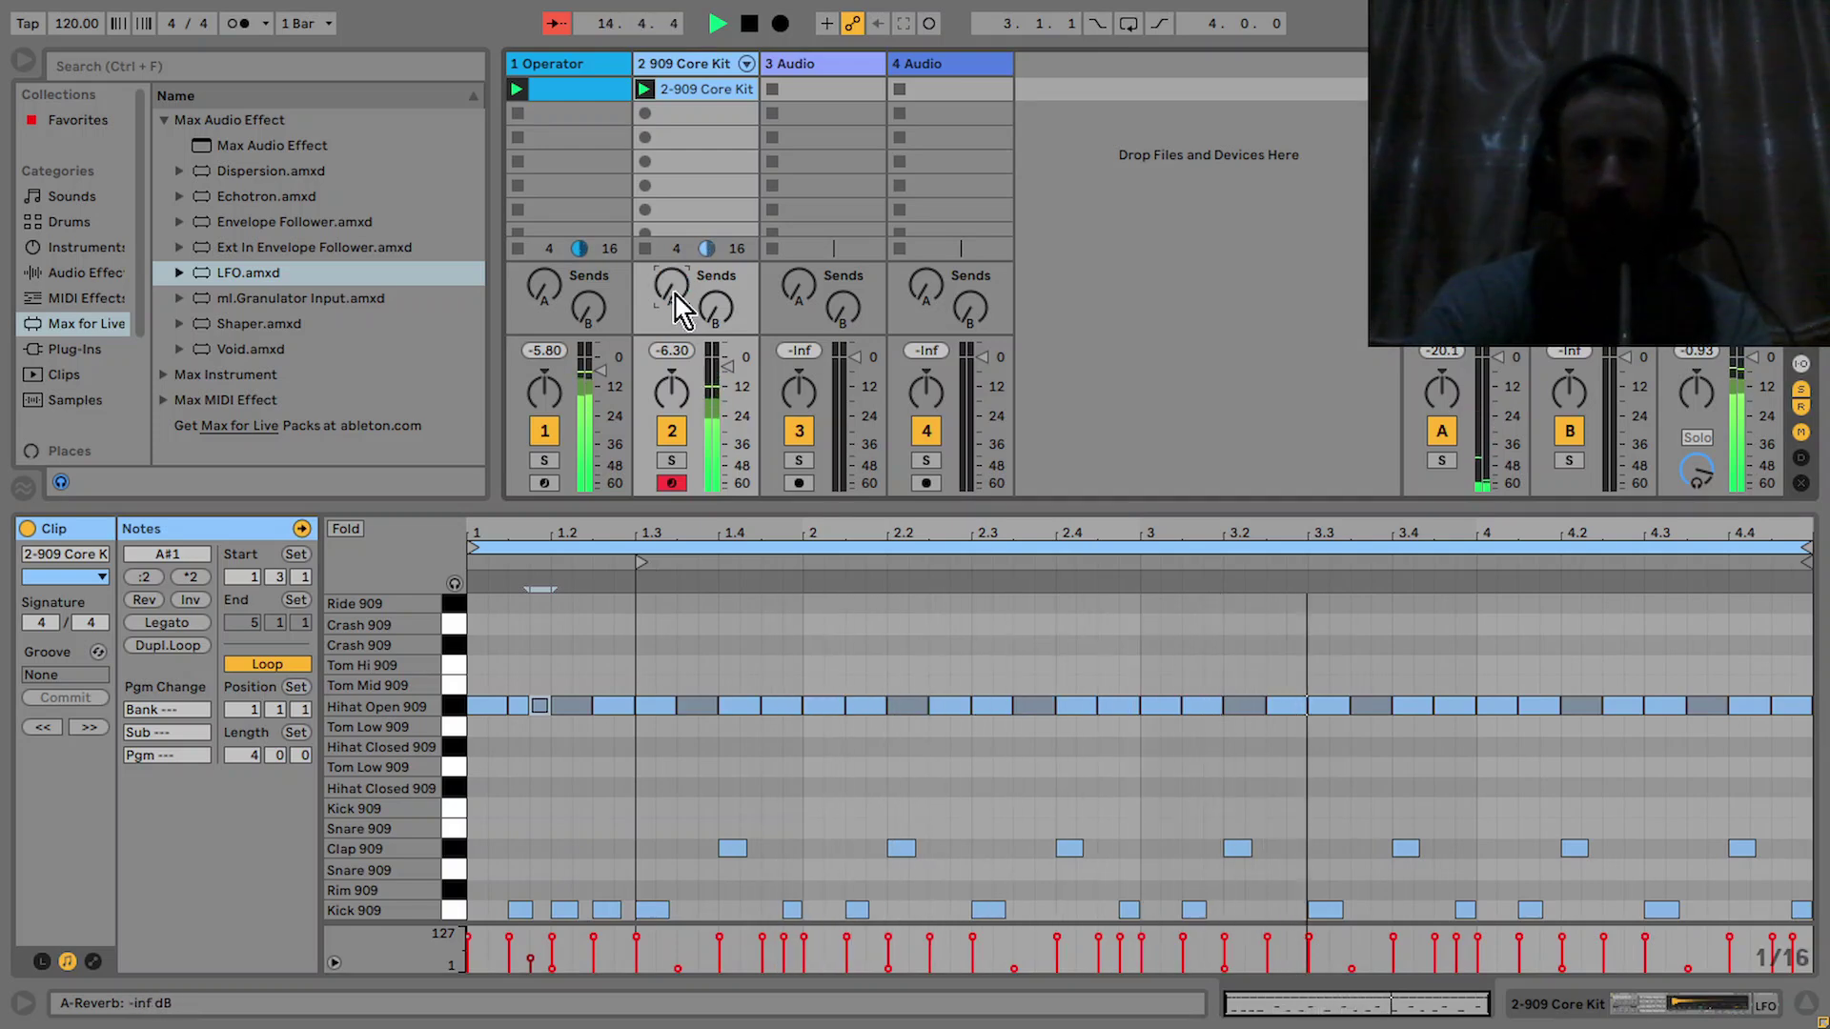
{"action": "left_click_drag", "start_coordinate": [679, 307], "coordinate": [675, 305]}
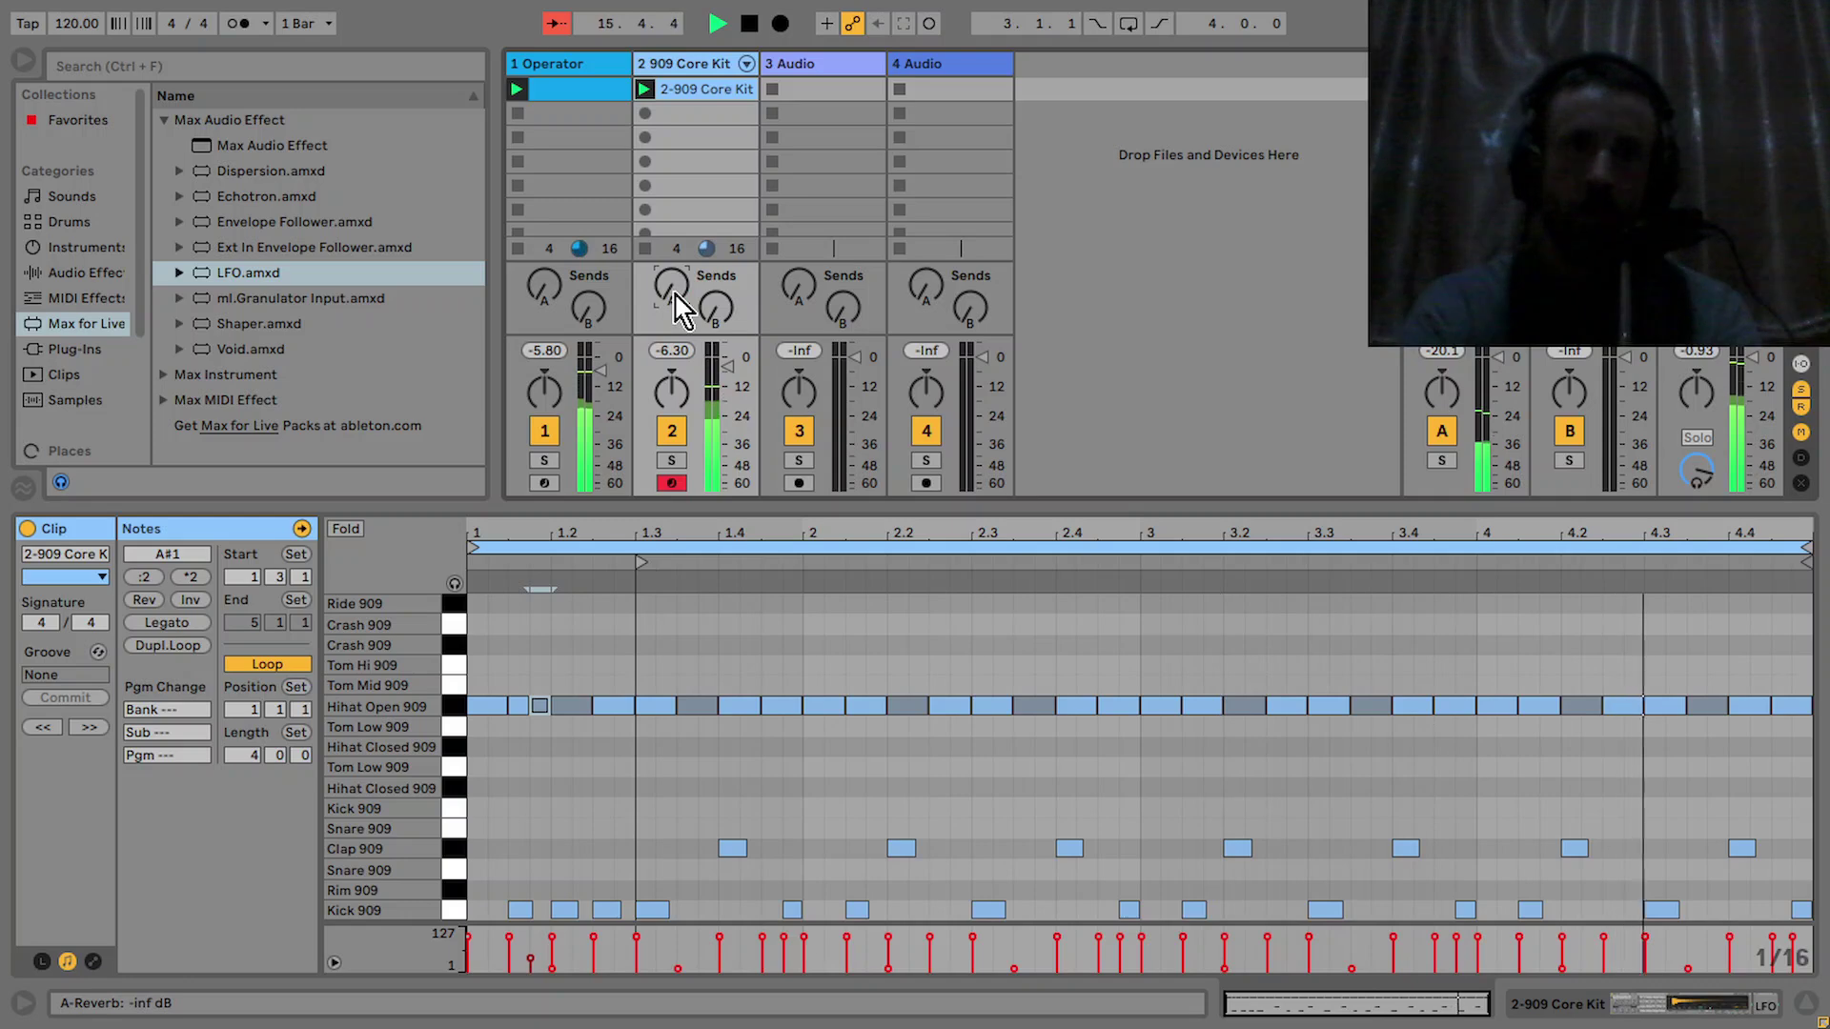